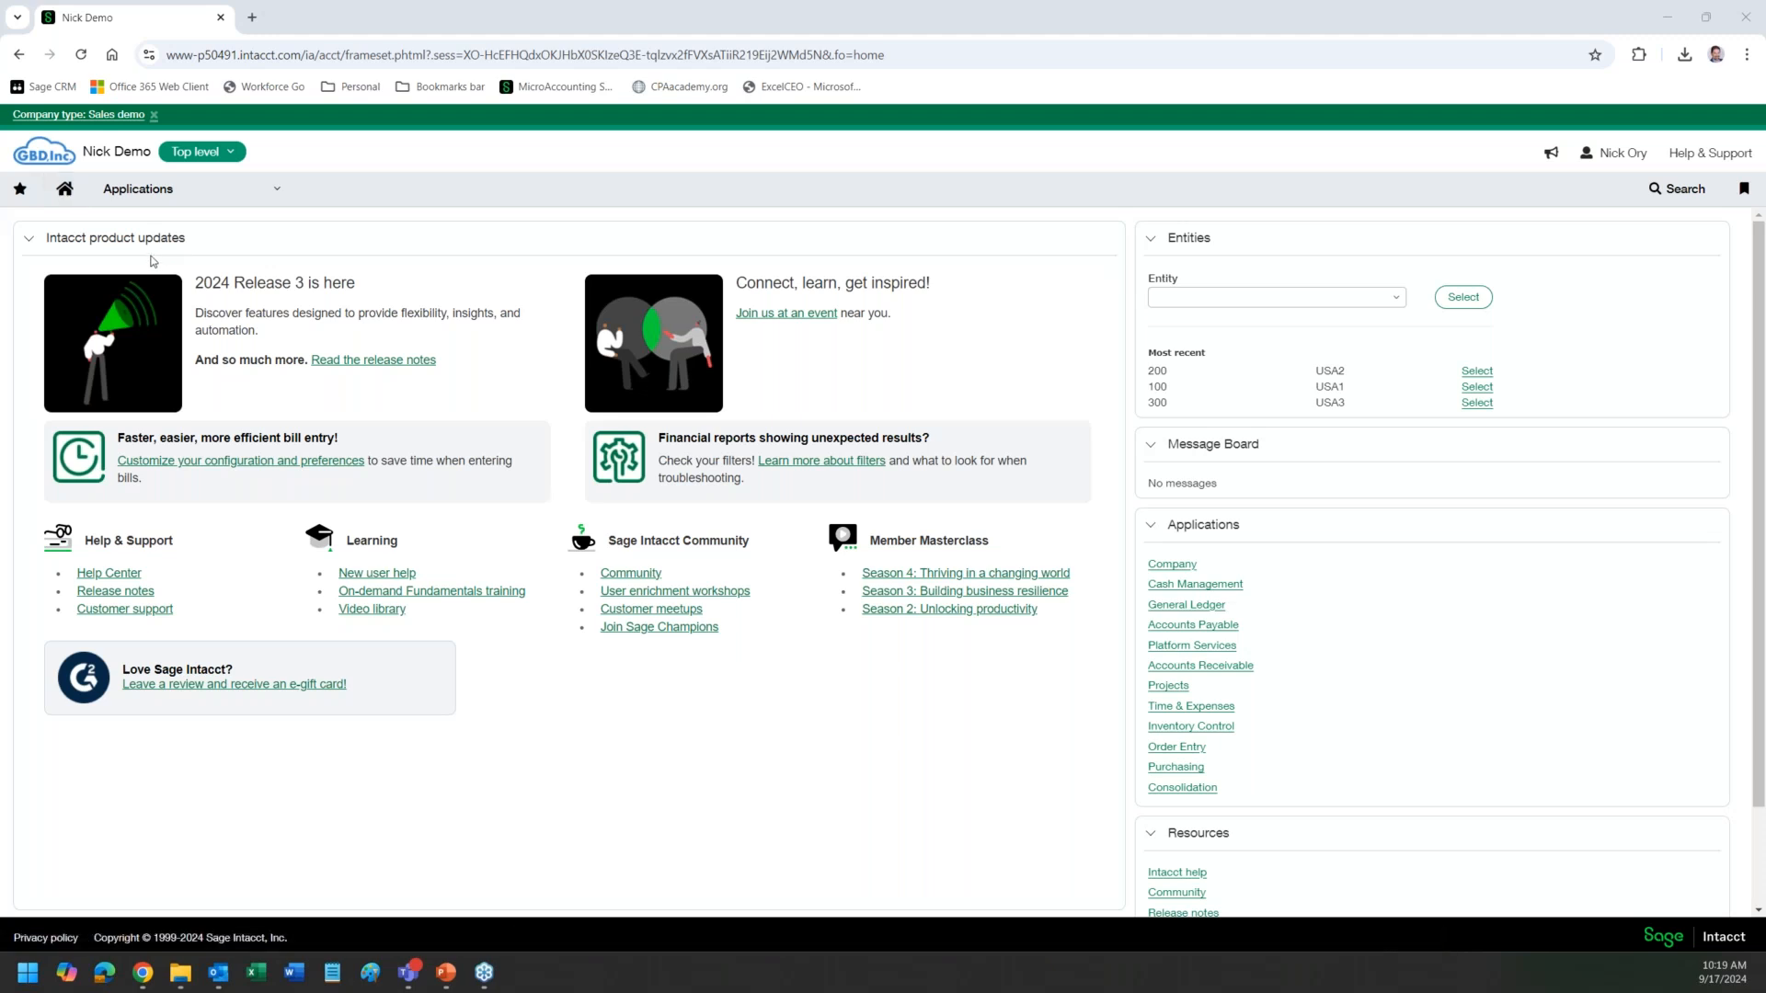
Step: Open the Cash Management bank transactions list and filter it by bank account ID DEMO
click(256, 202)
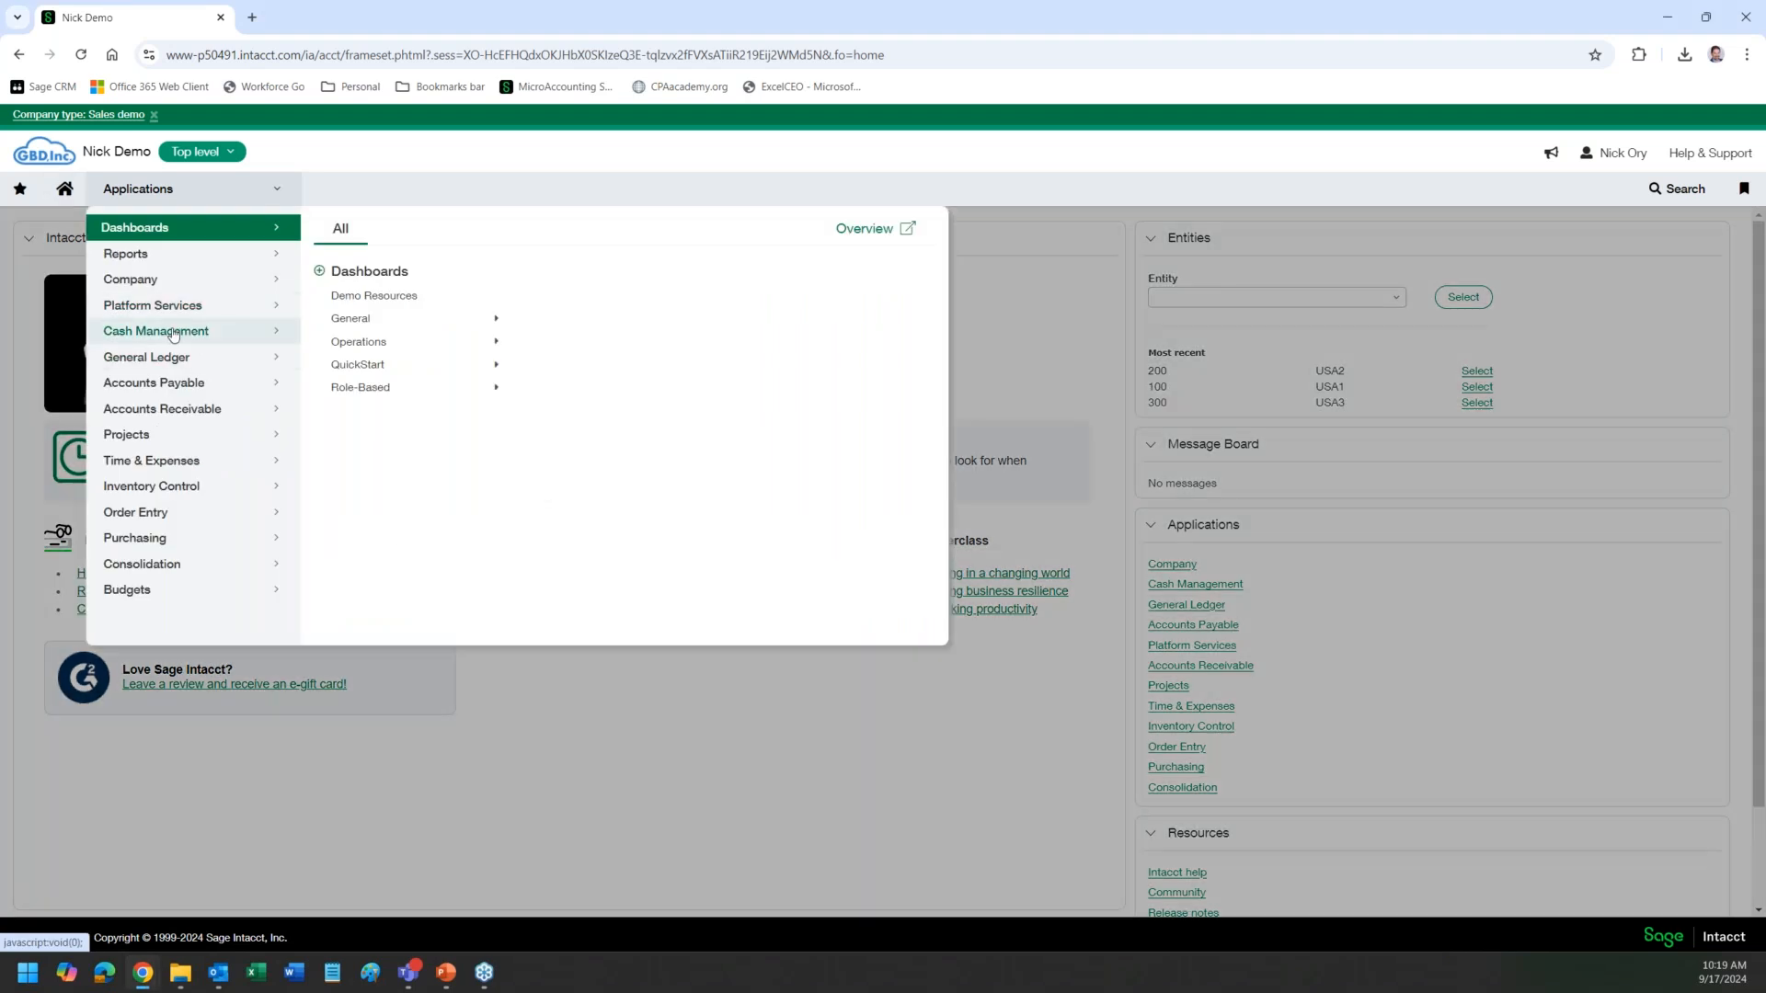
click(173, 333)
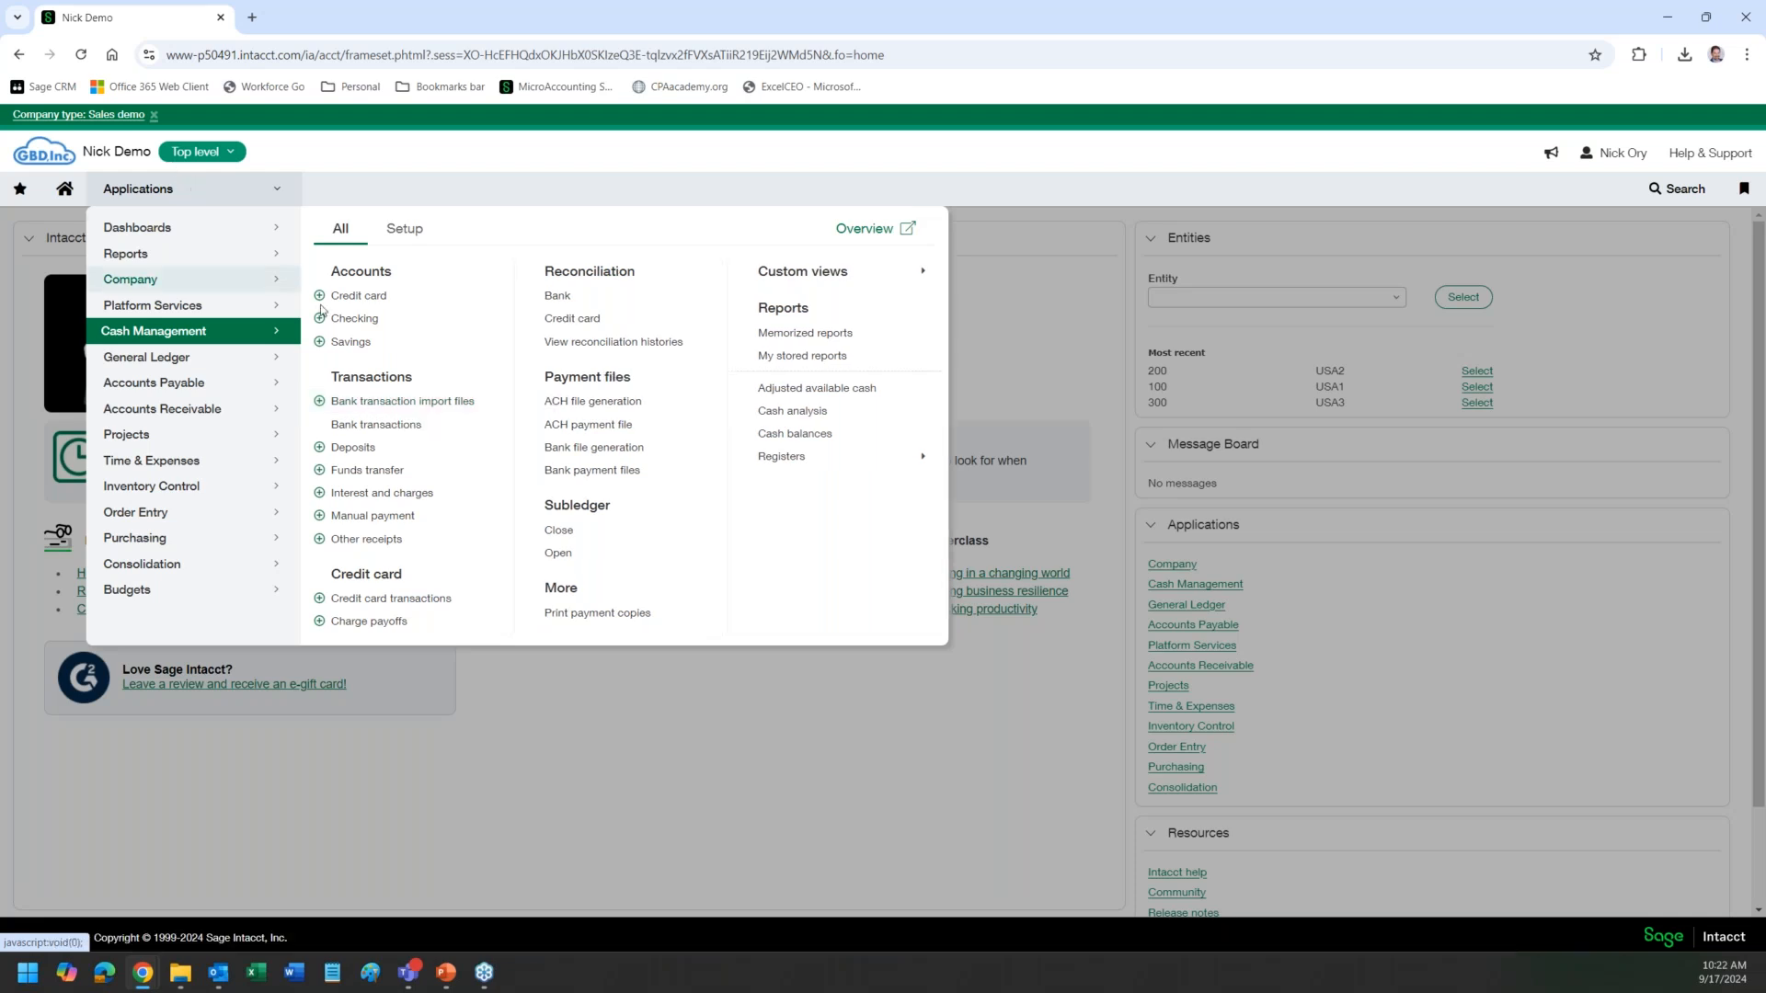
click(385, 429)
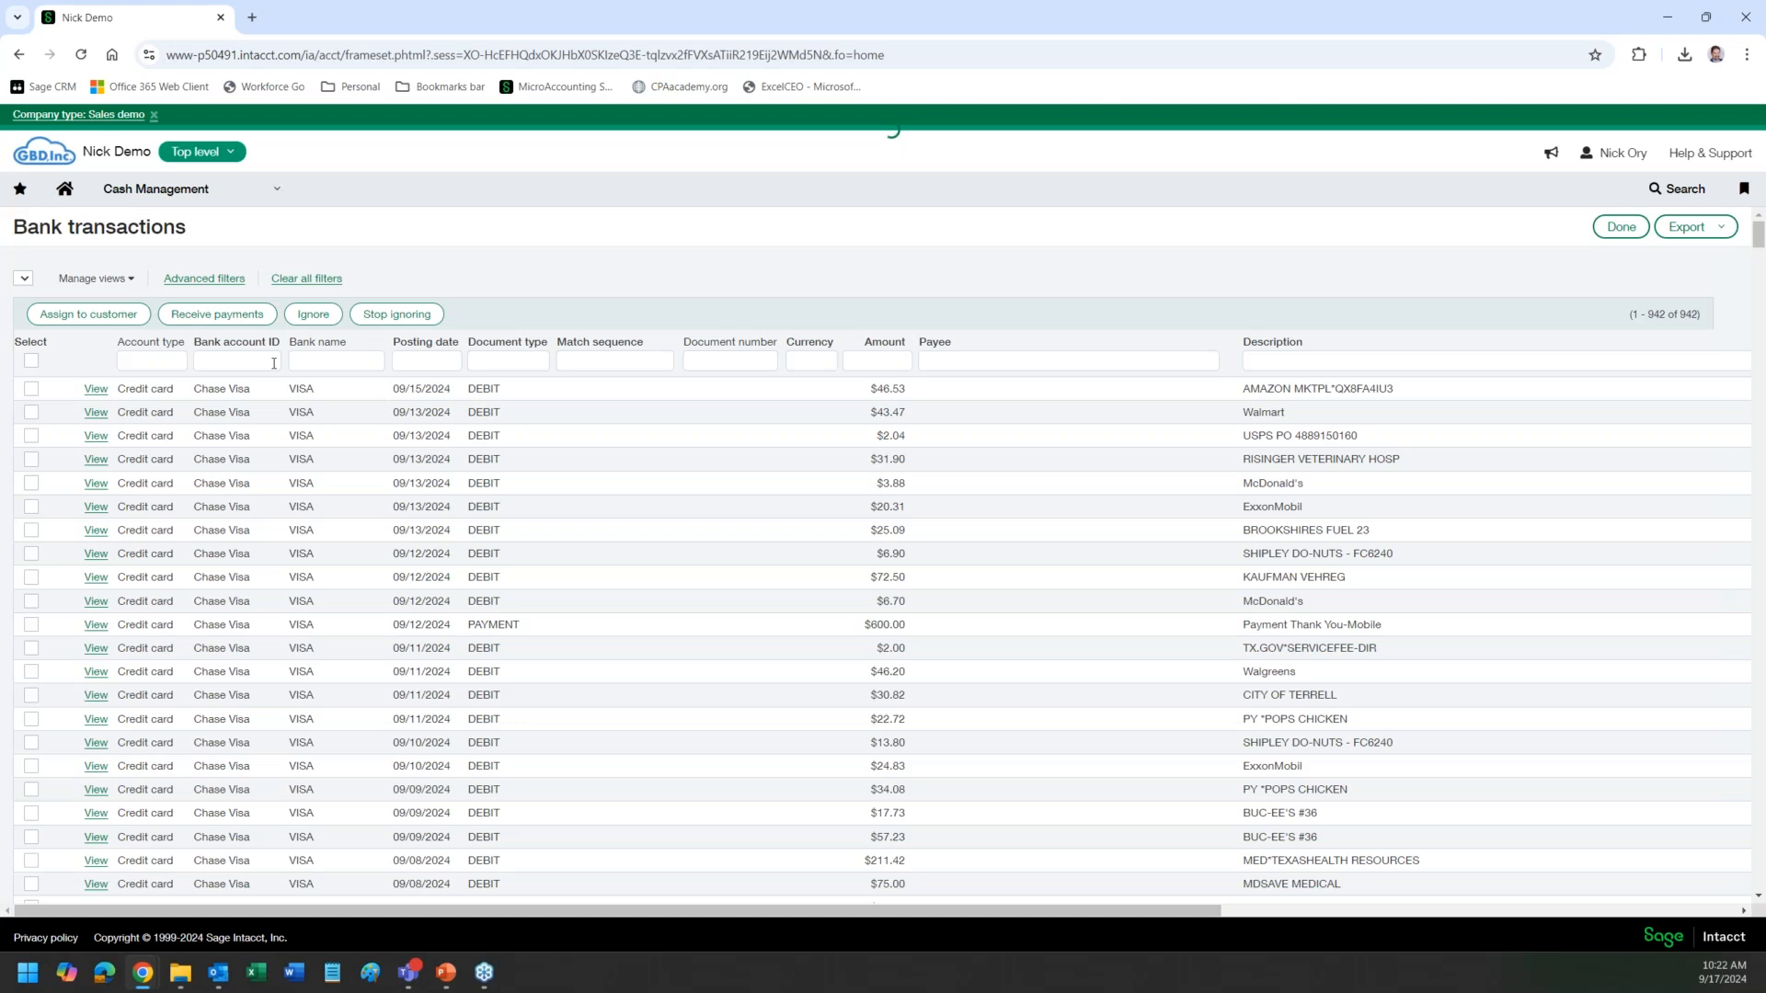
click(251, 360)
text(DEMO)
key(Return)
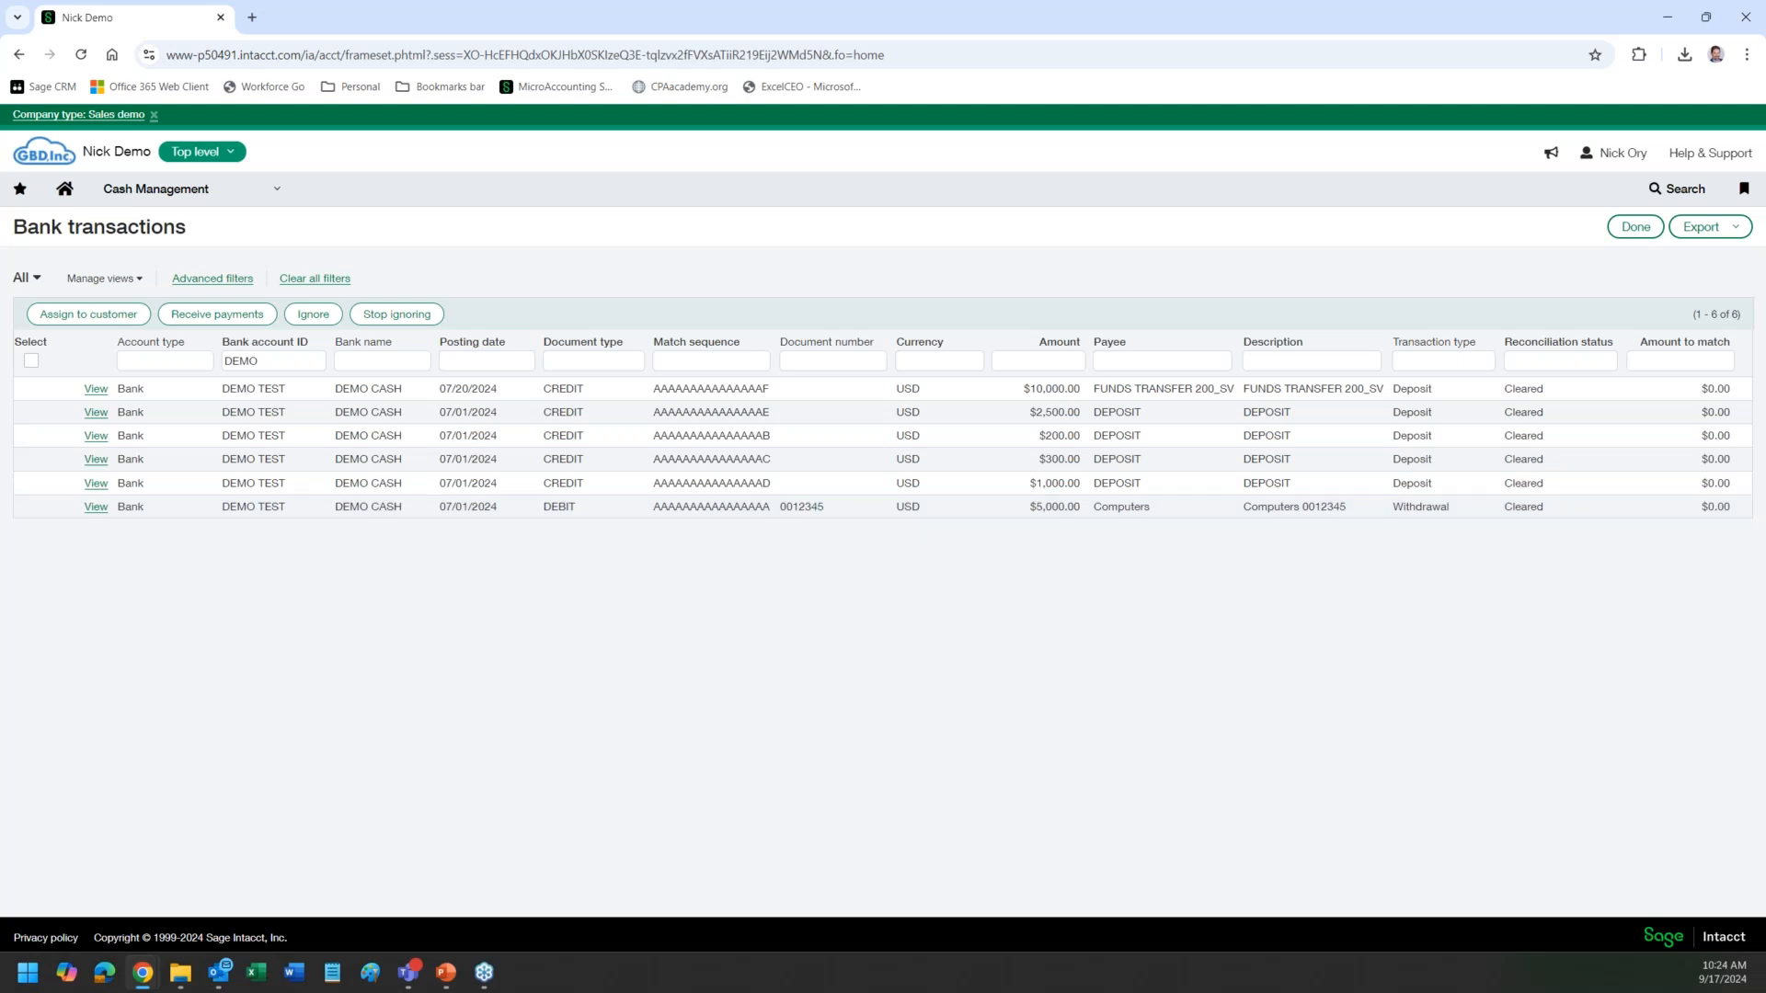
Step: Open the Computers withdrawal bank transaction and compare its details and document number with the matched transaction
double_click(793, 511)
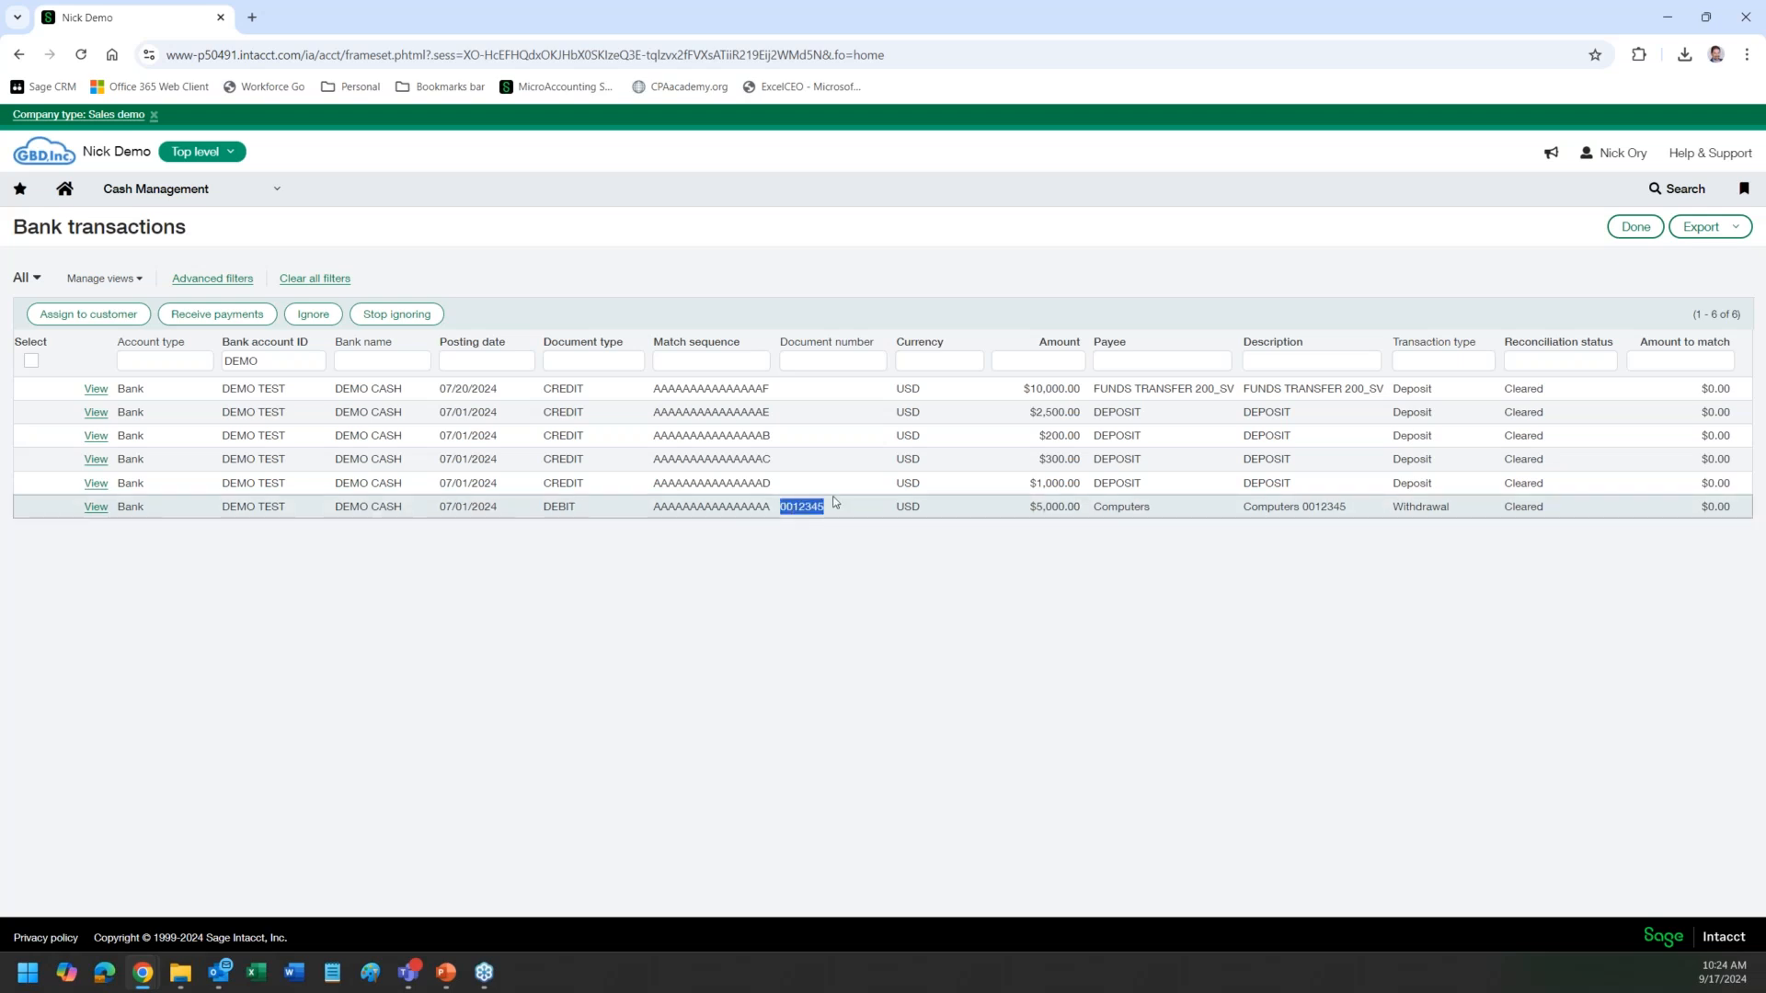
click(95, 507)
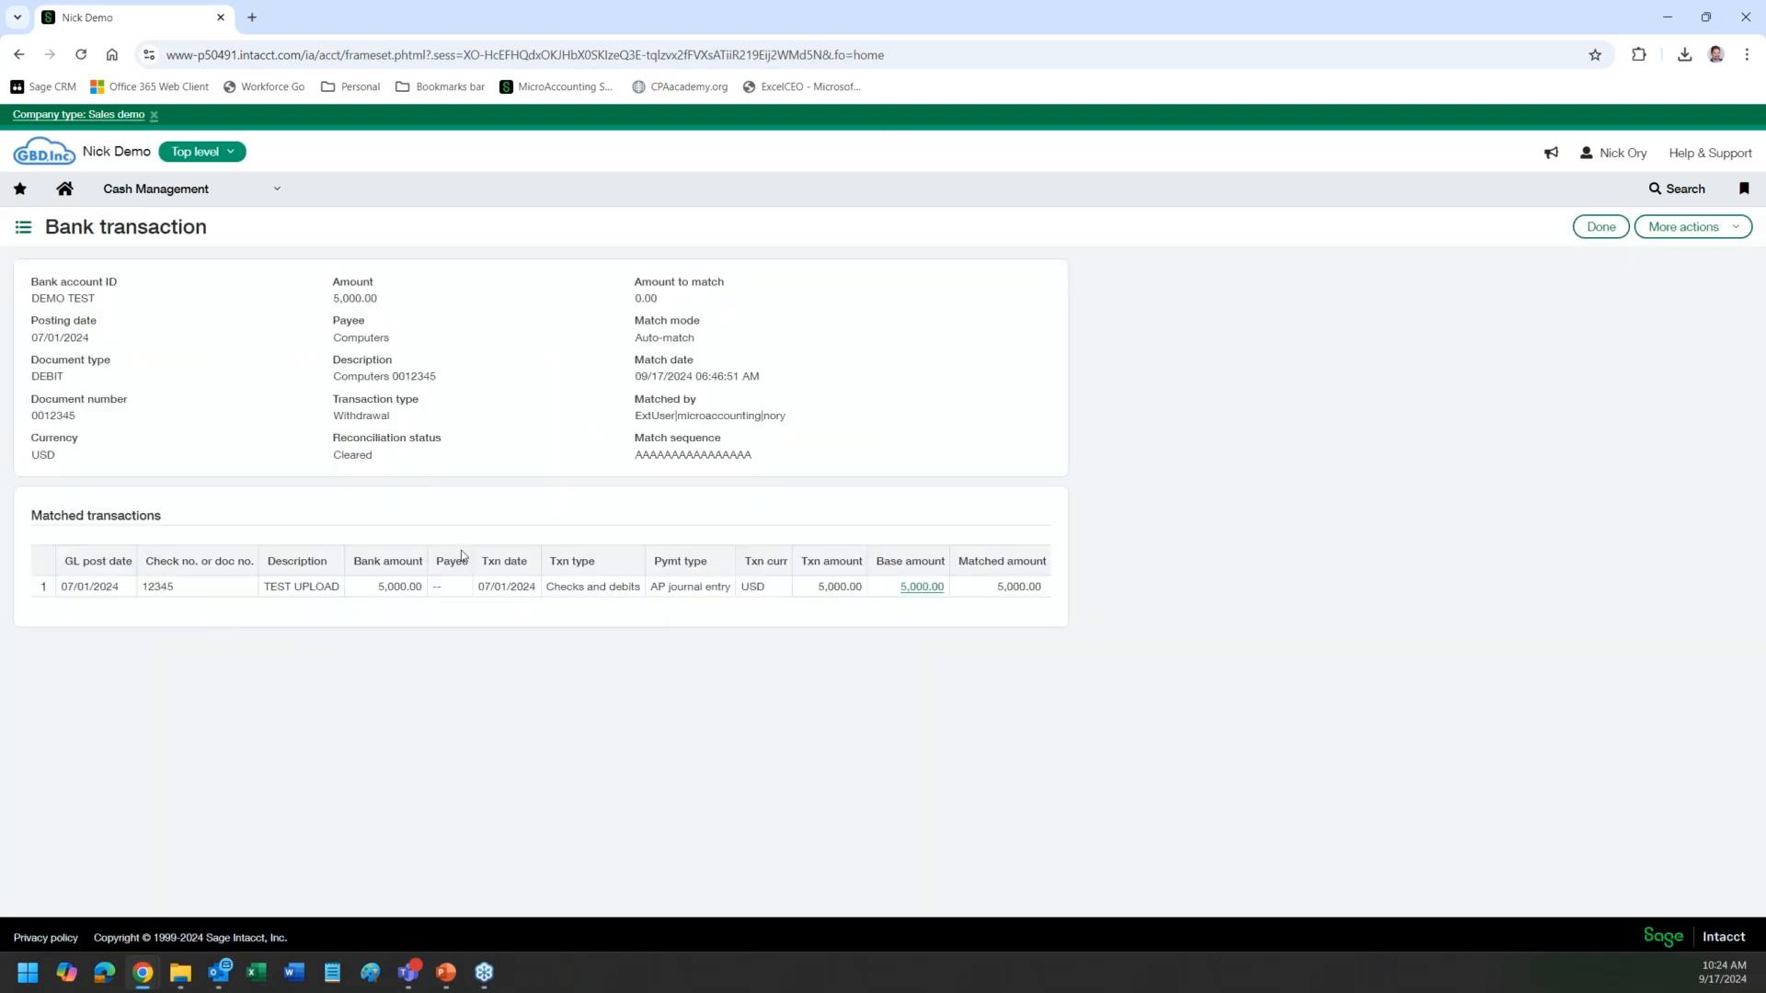
drag(37, 274, 1266, 444)
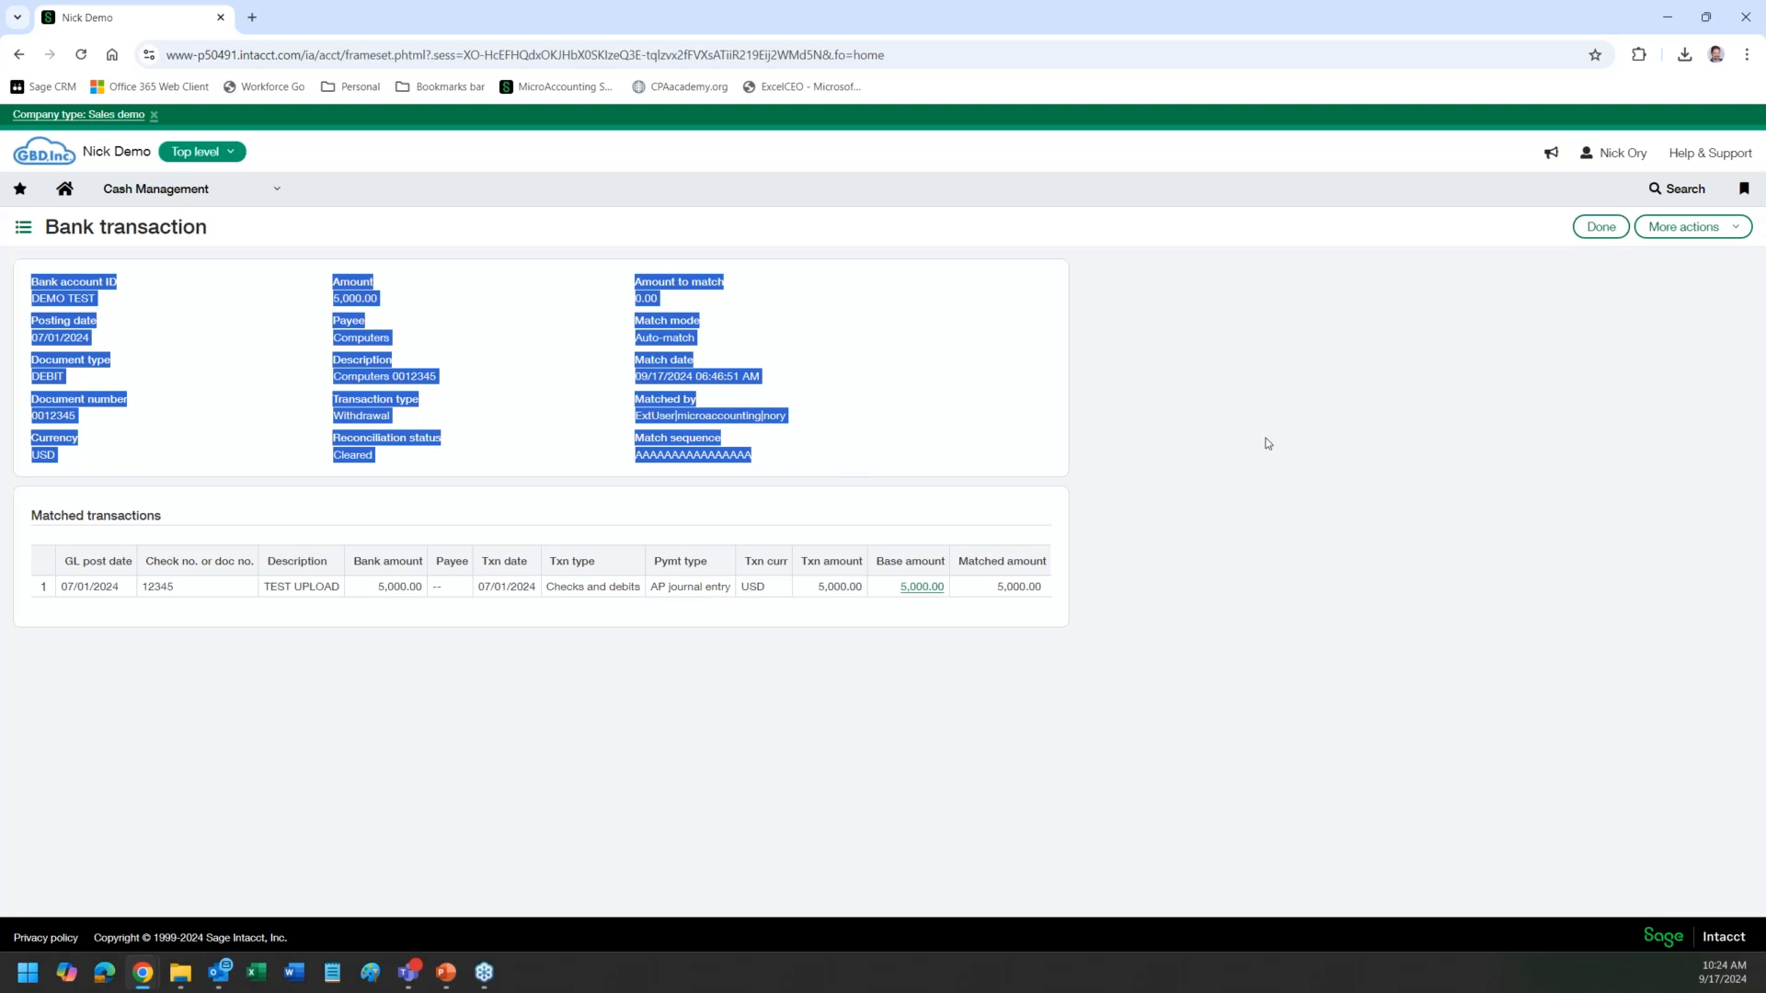
click(1025, 425)
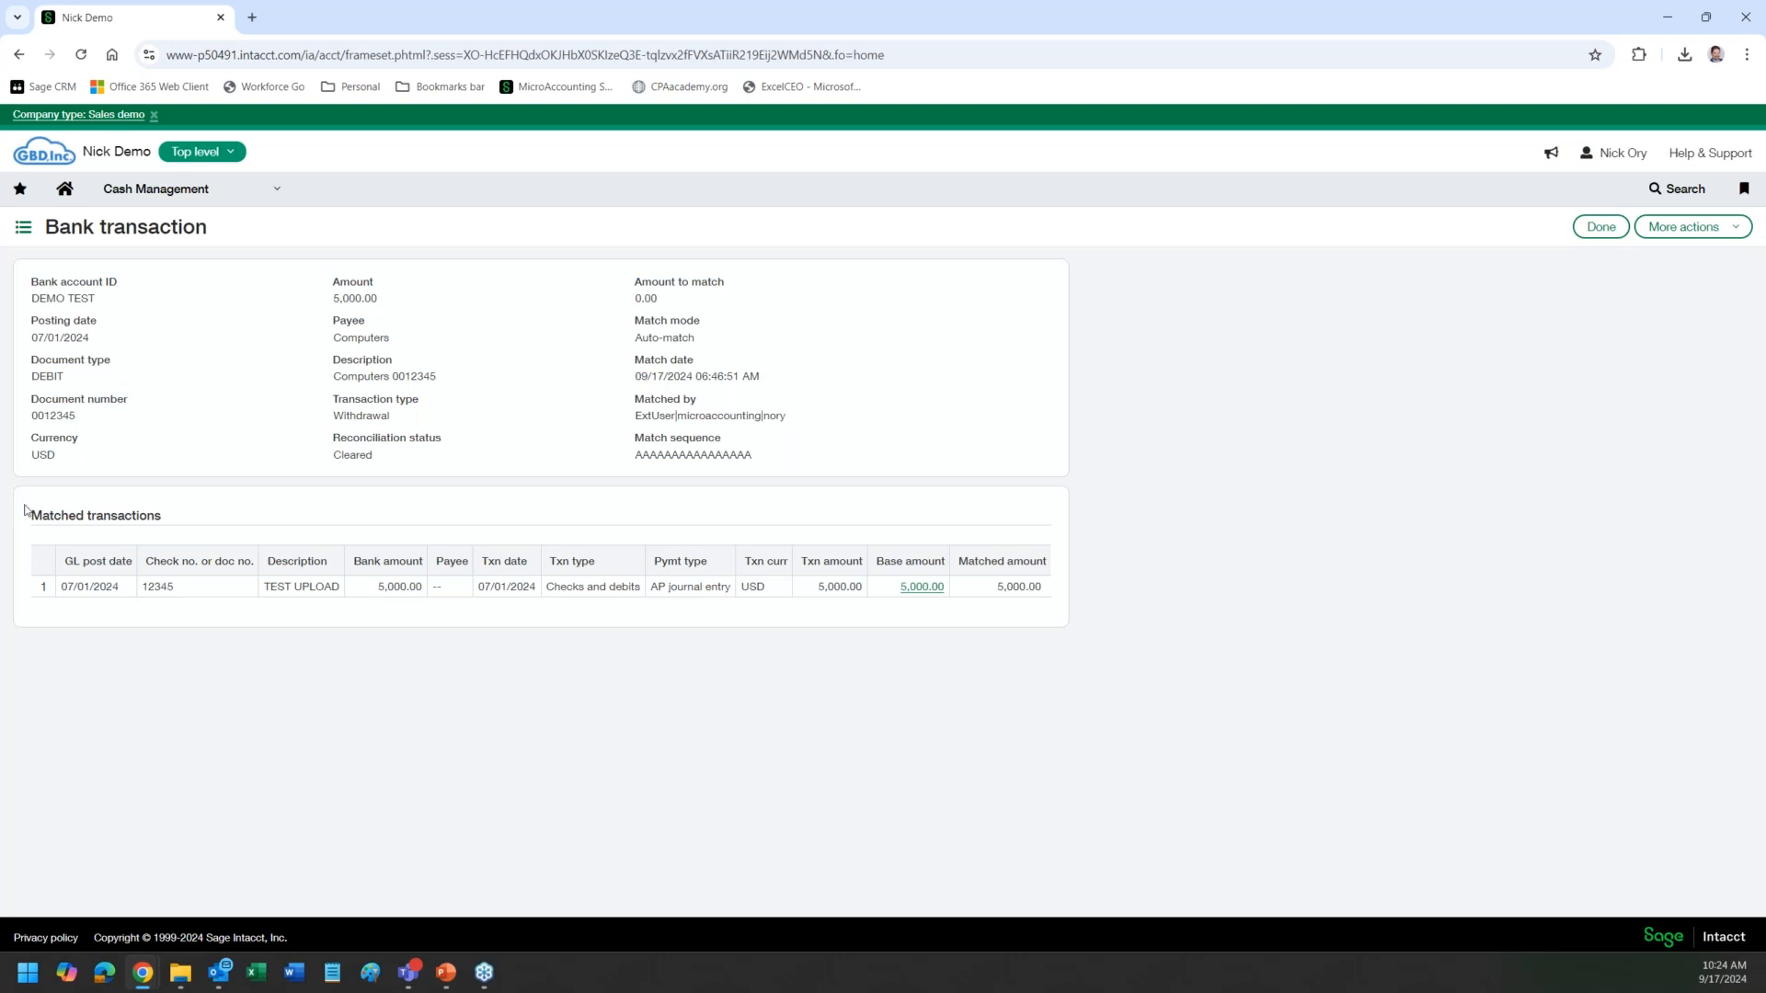
drag(29, 513, 788, 629)
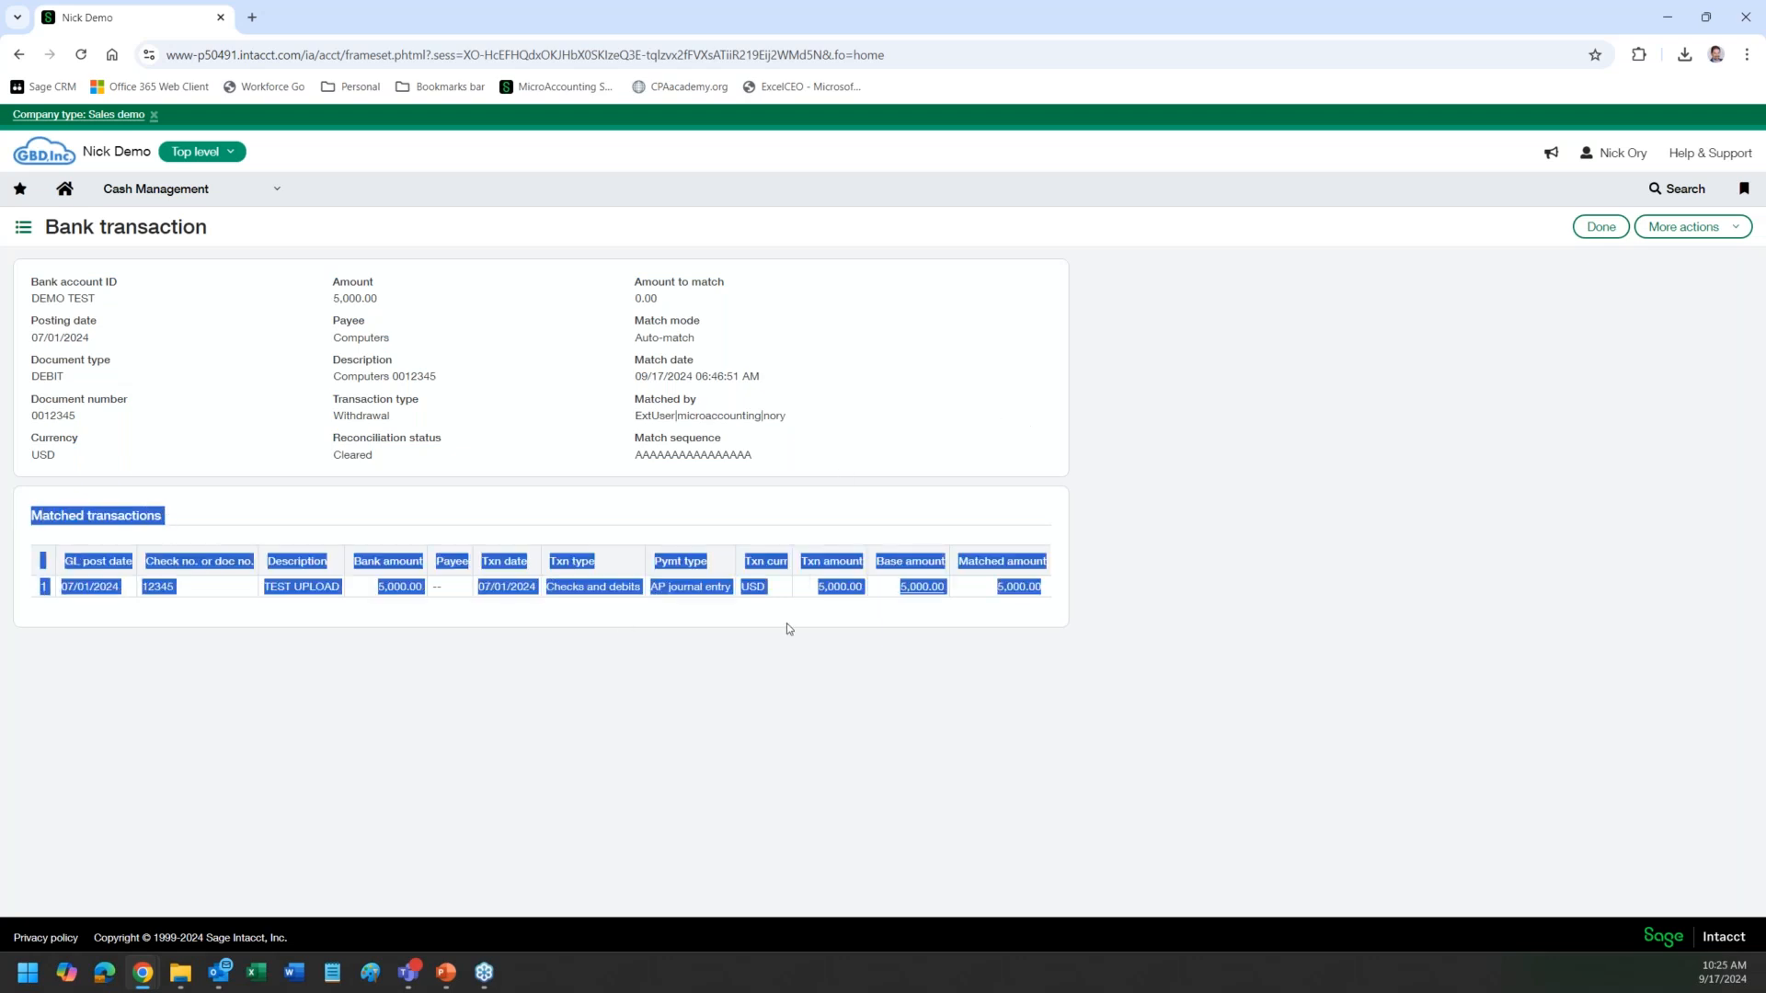
click(1111, 609)
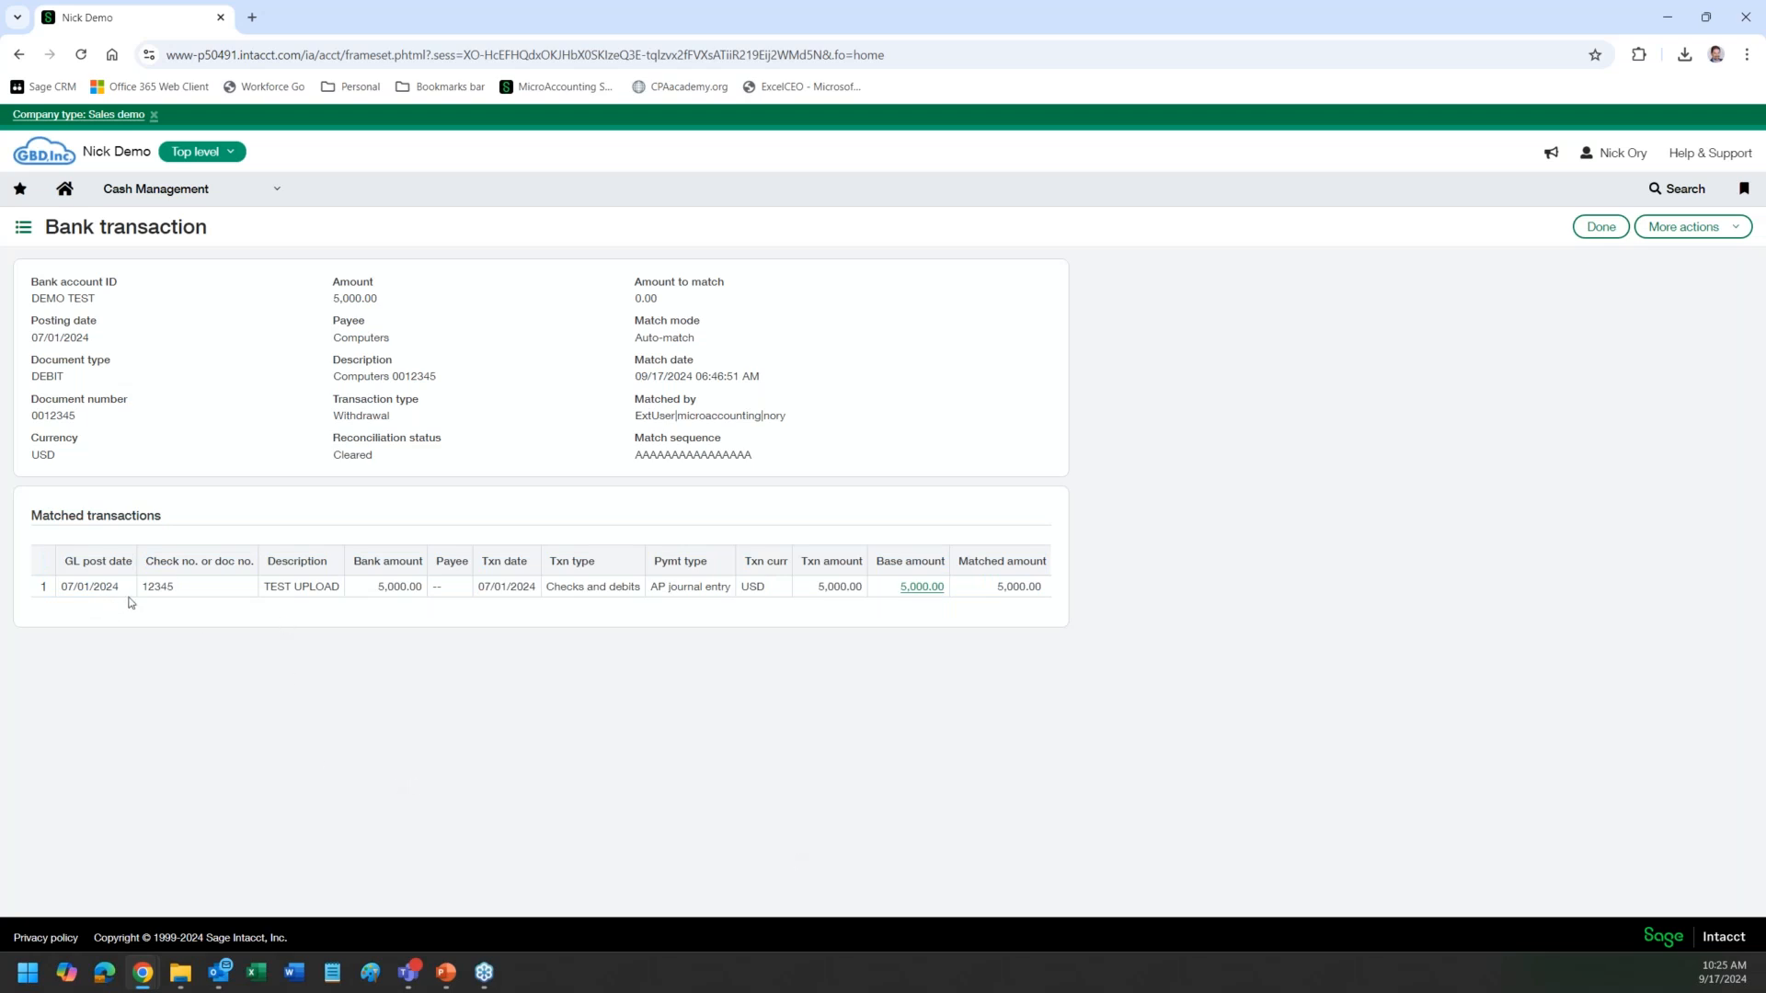
double_click(155, 587)
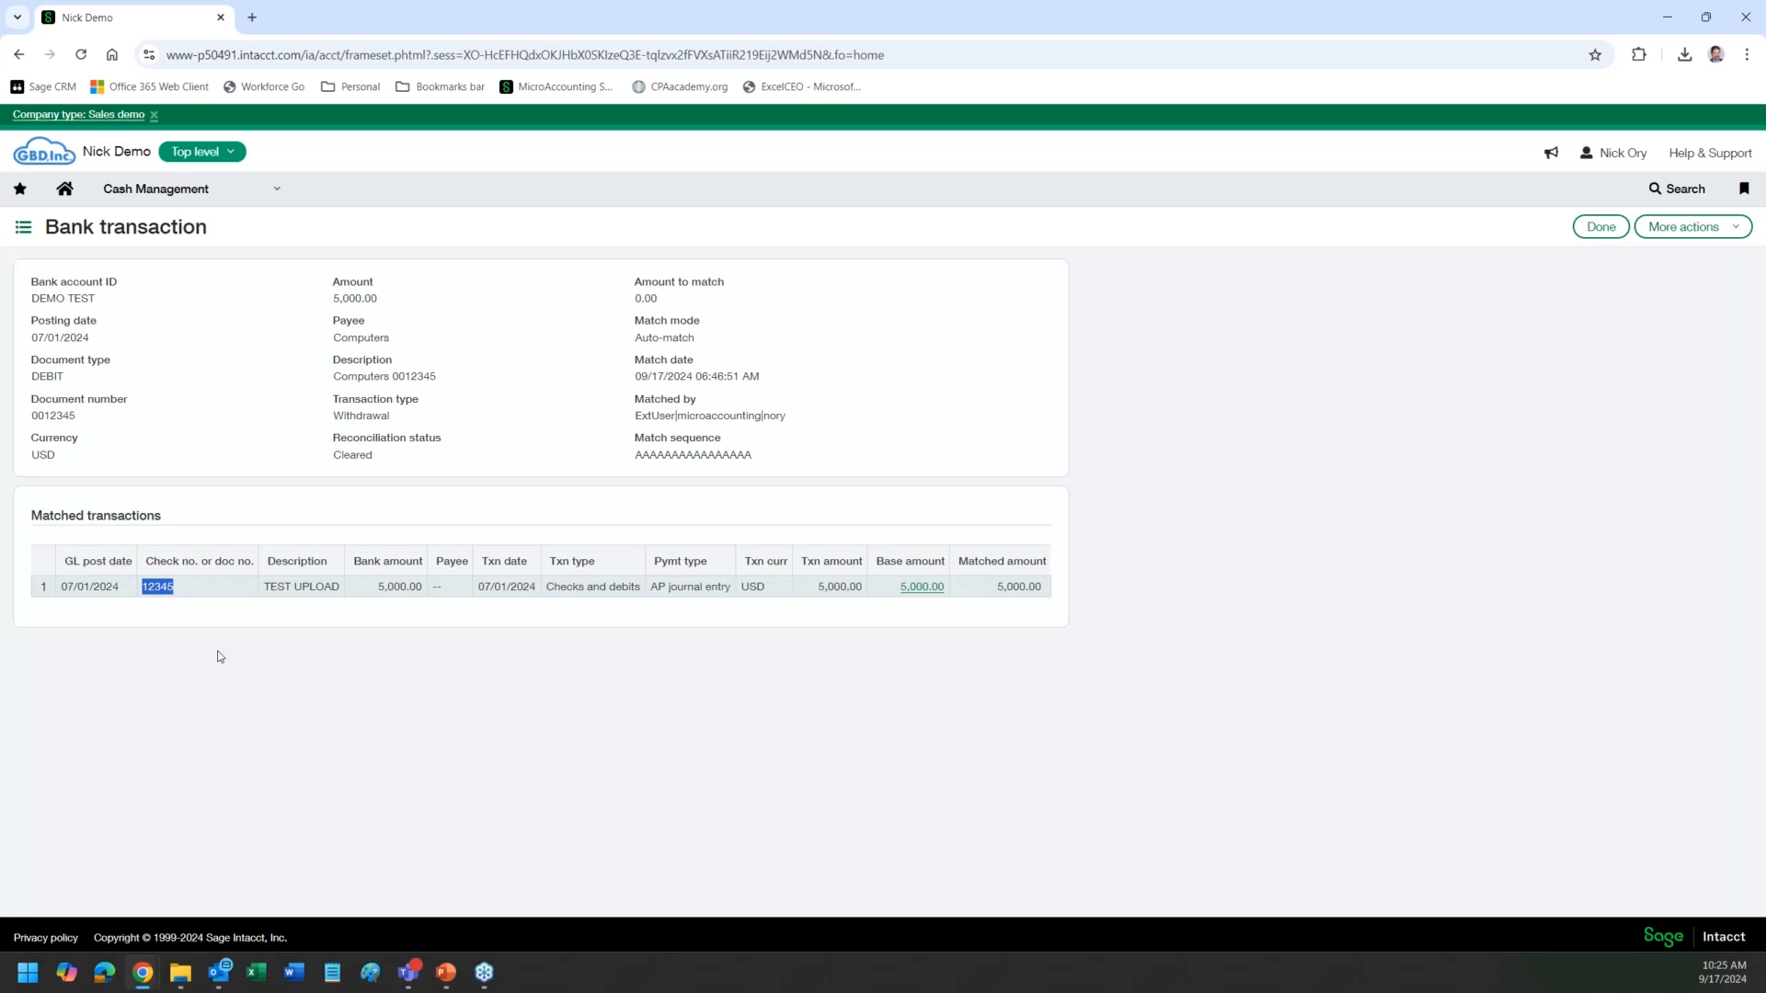
click(75, 416)
drag(44, 417, 76, 416)
Step: Open the journal entry behind the matched transaction's base amount, review its entry lines, and return to the bank transactions list
click(921, 587)
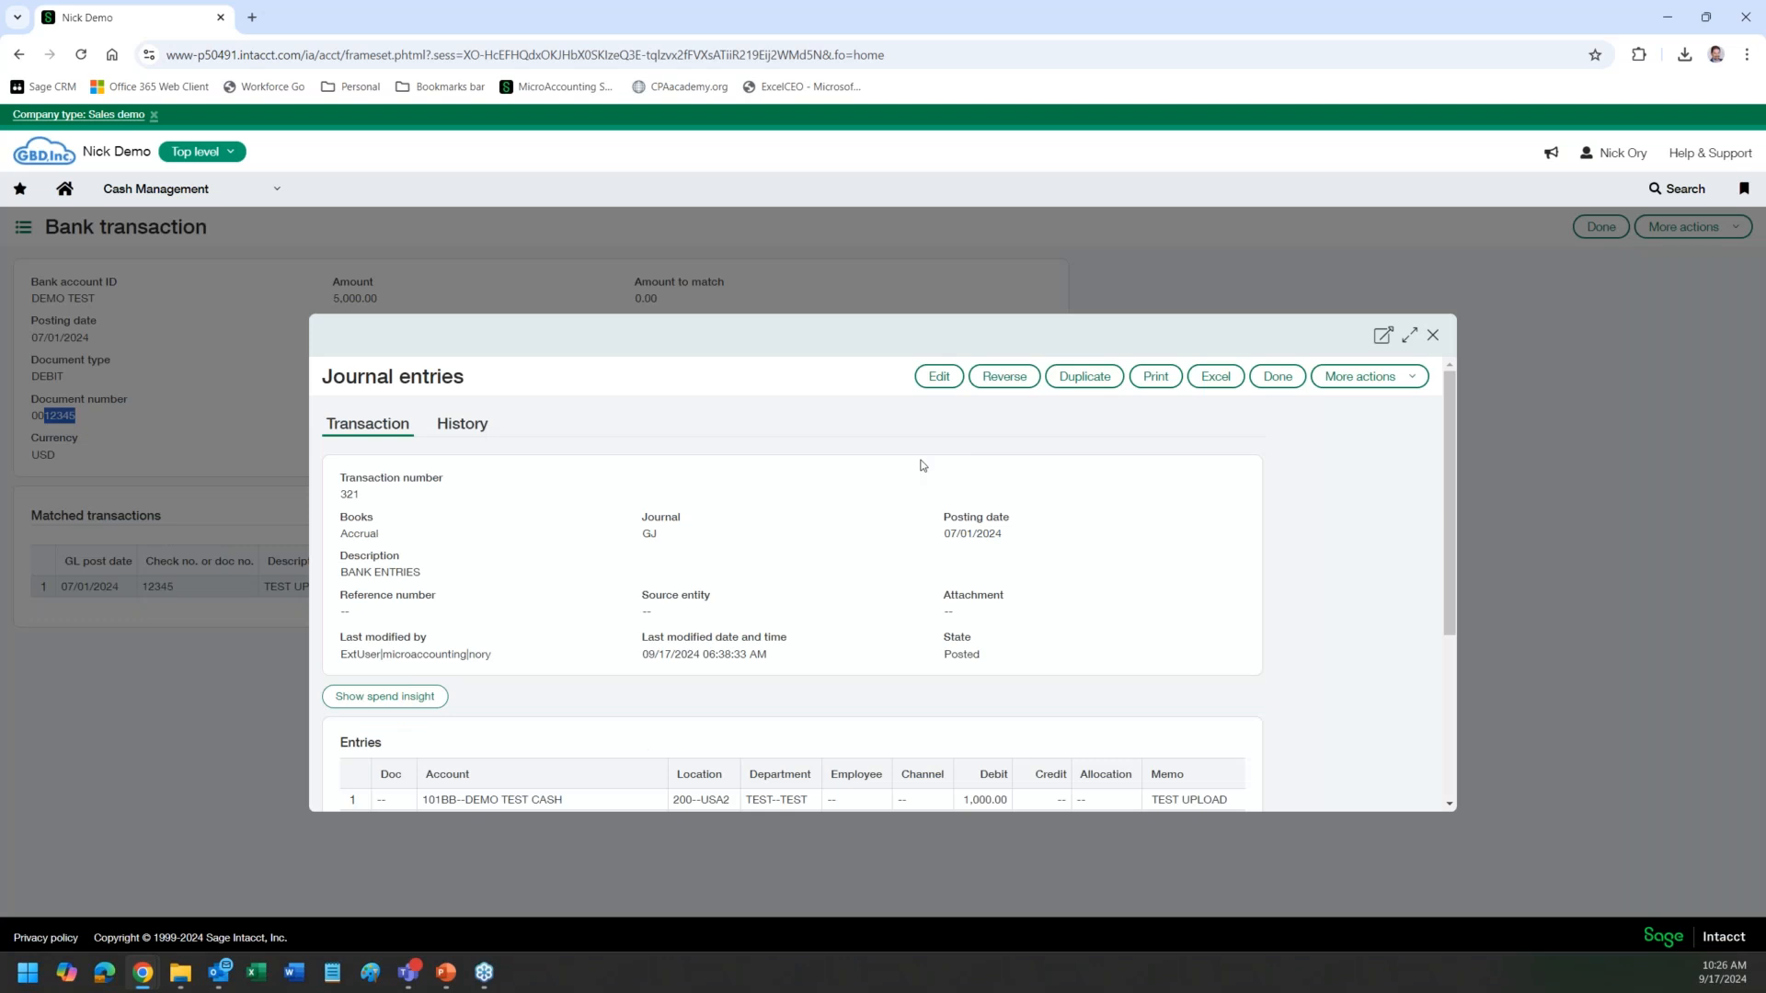
scroll(741, 529, down, 3)
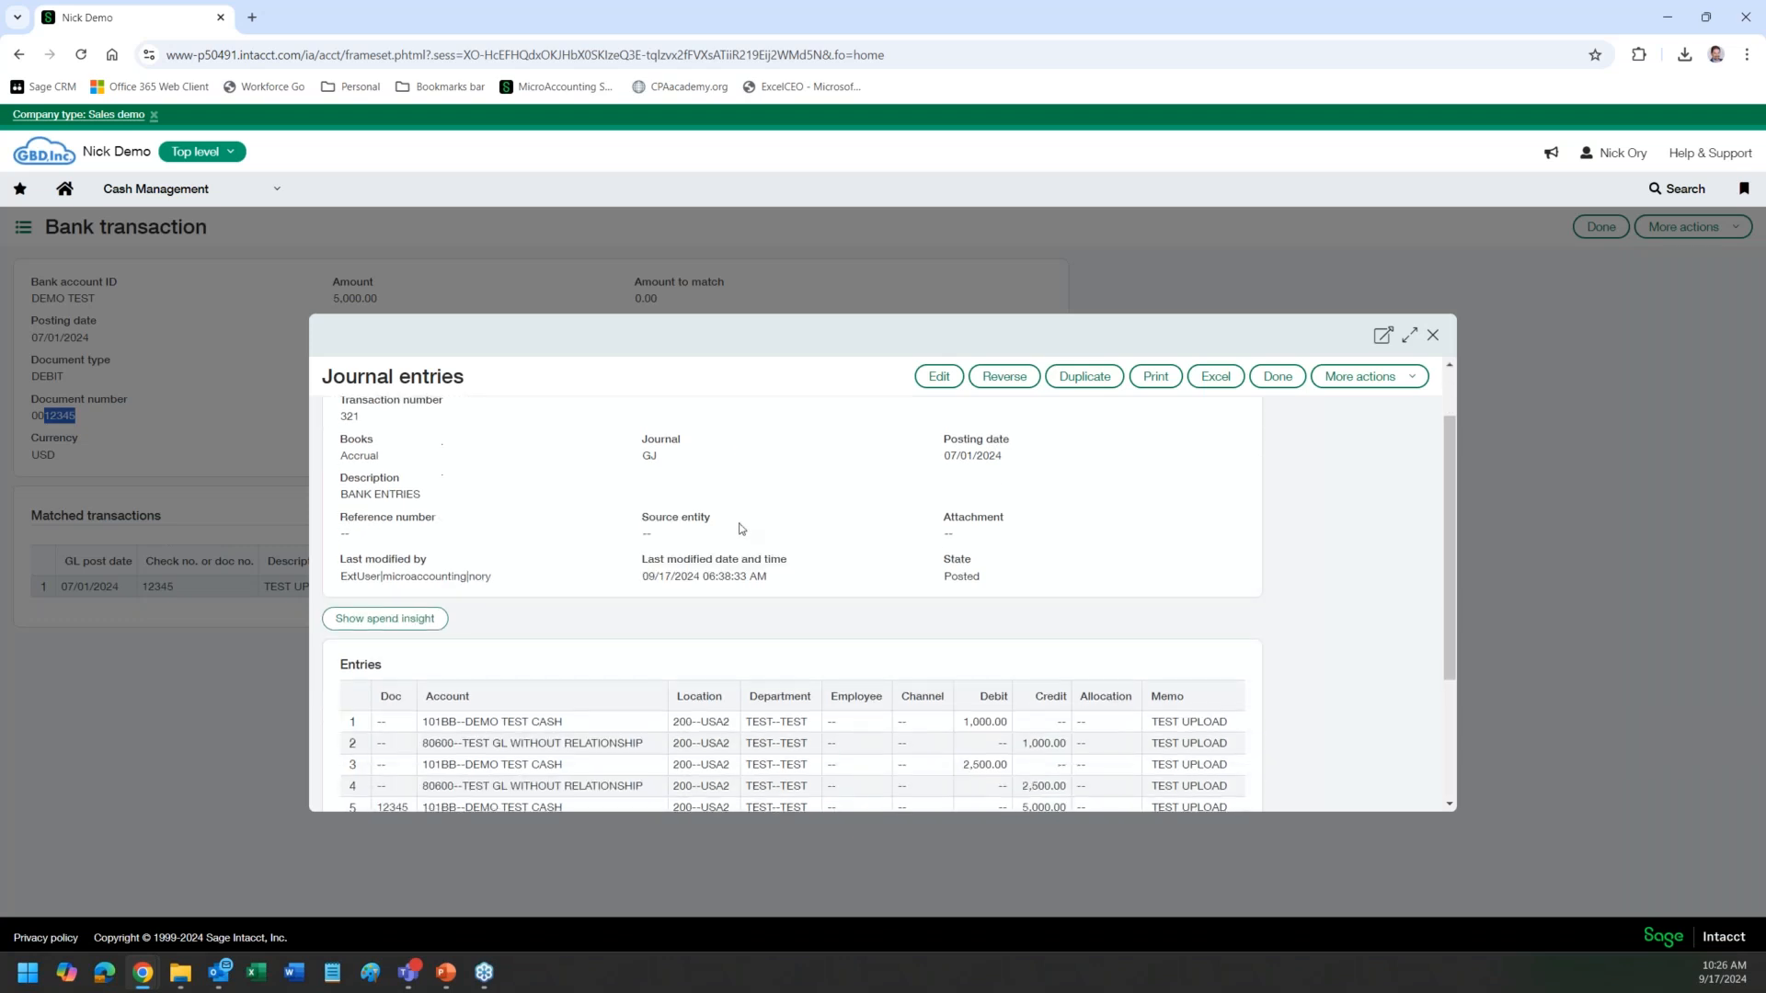
scroll(742, 529, down, 3)
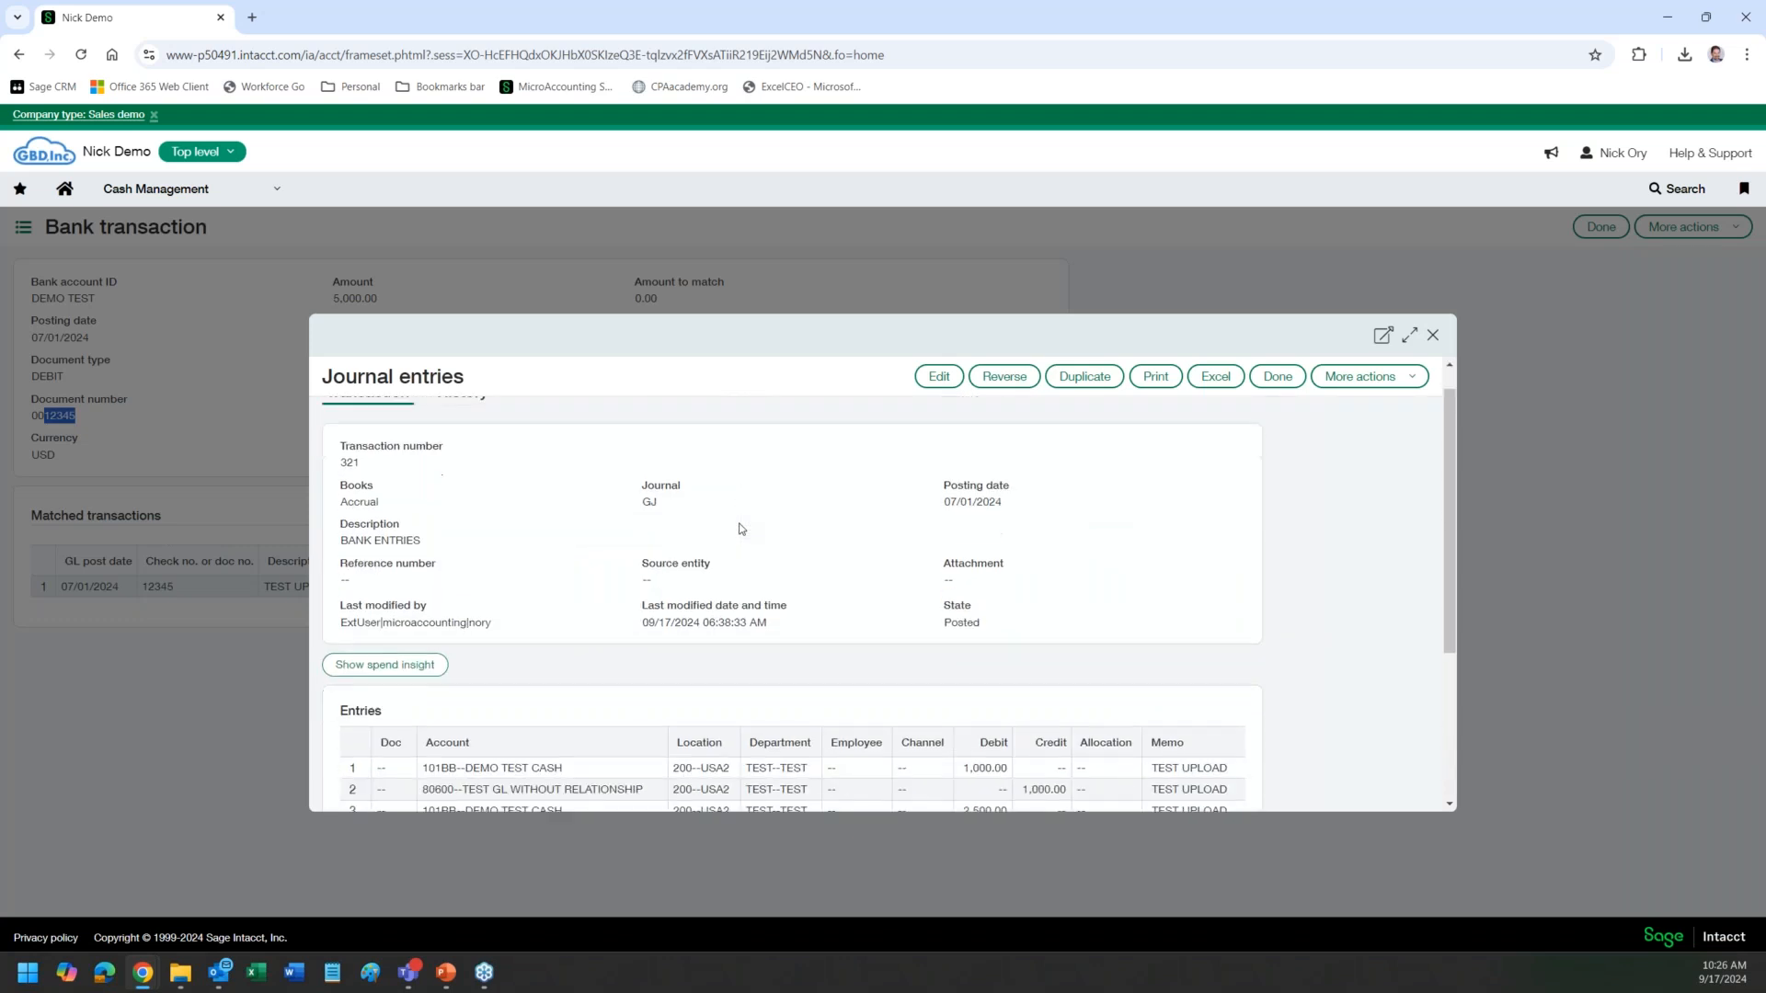
scroll(741, 530, down, 1)
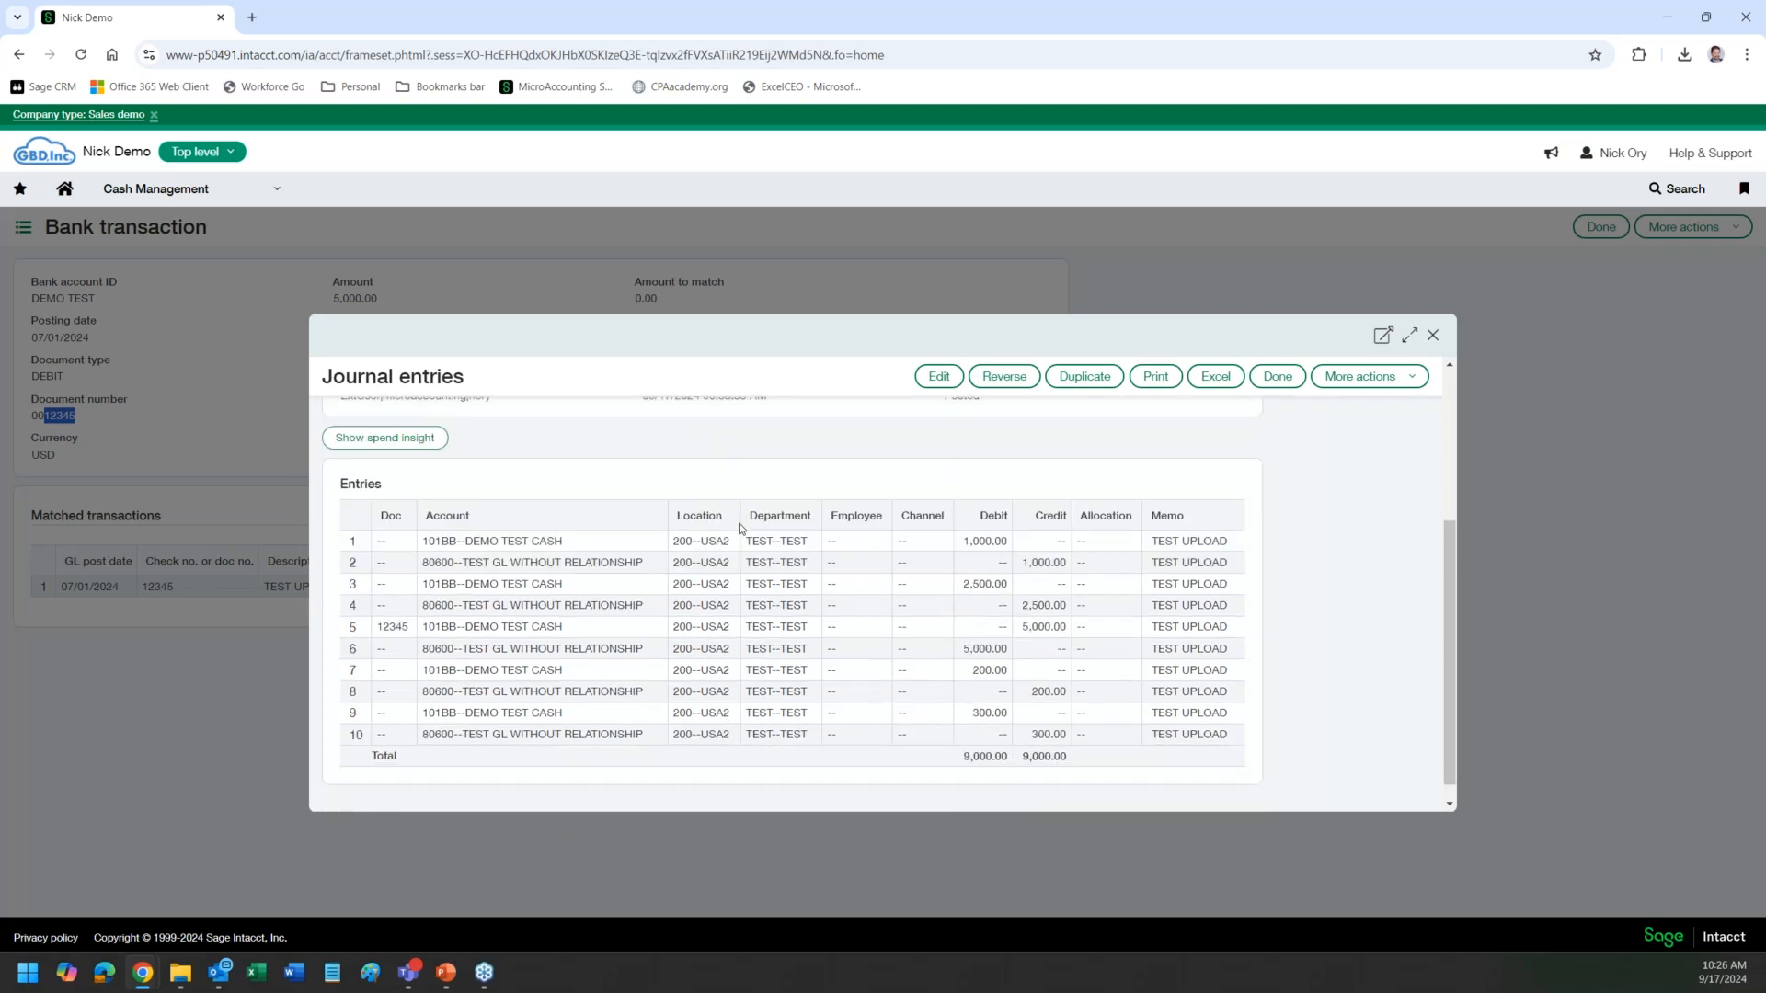
scroll(742, 530, up, 5)
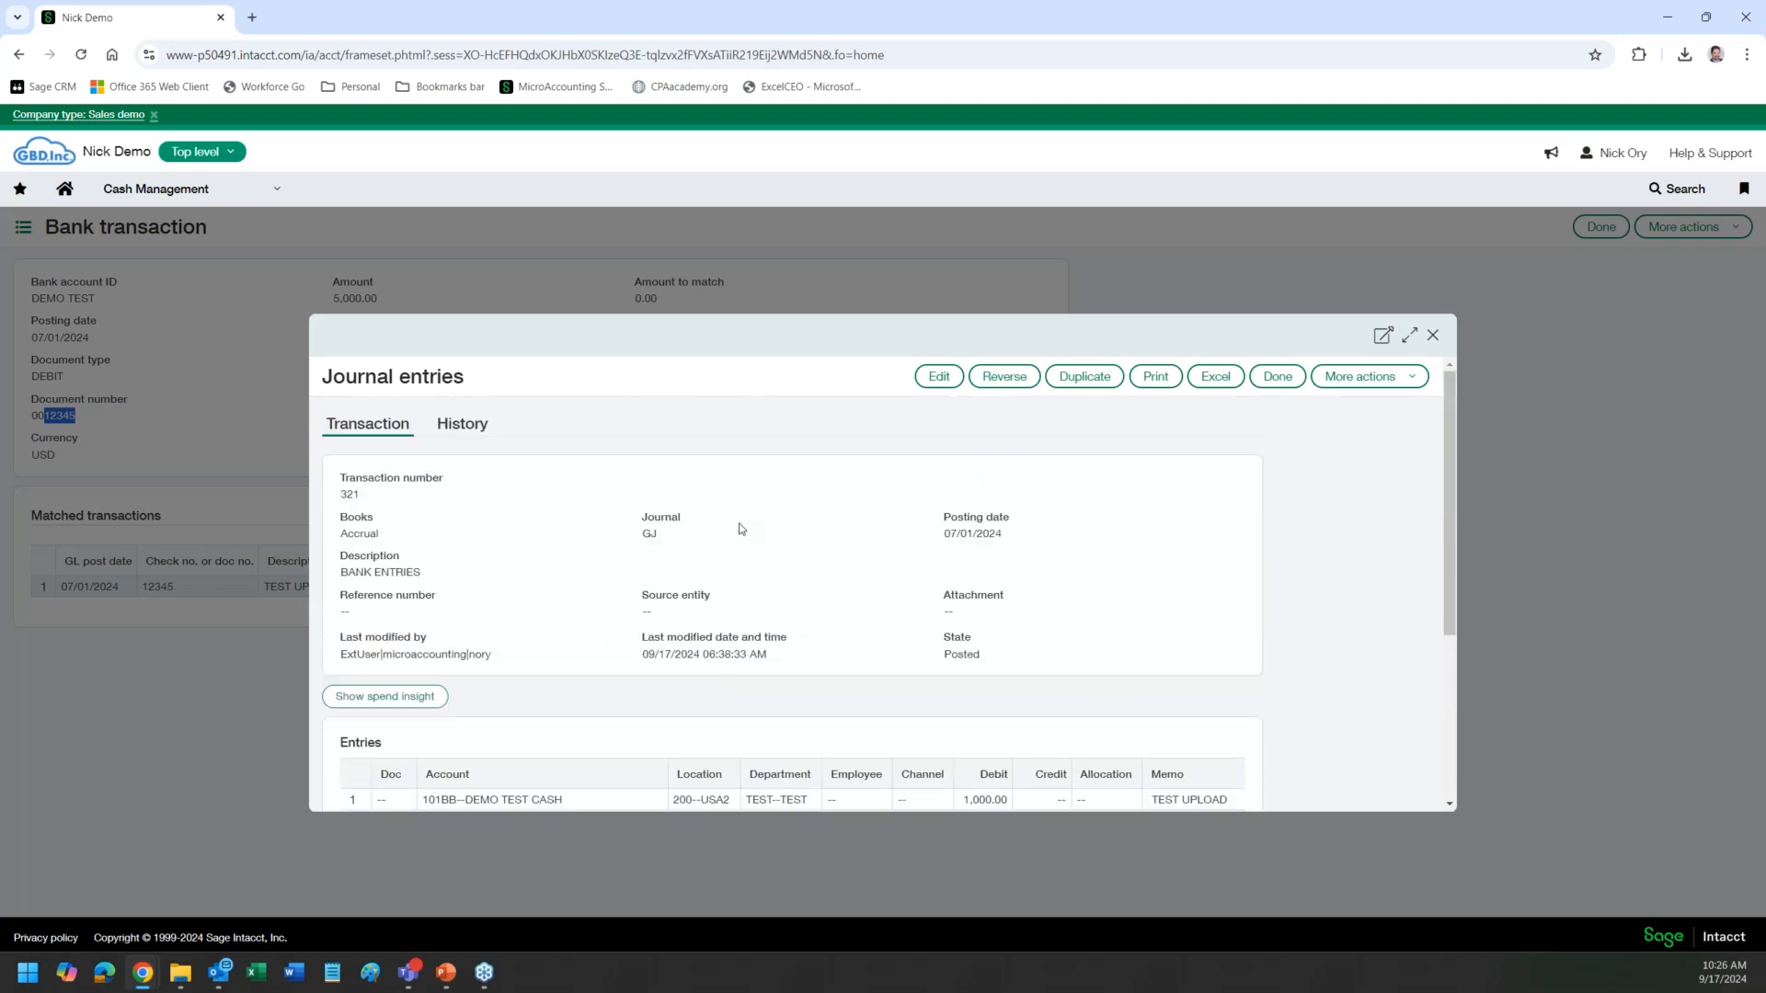
click(1431, 336)
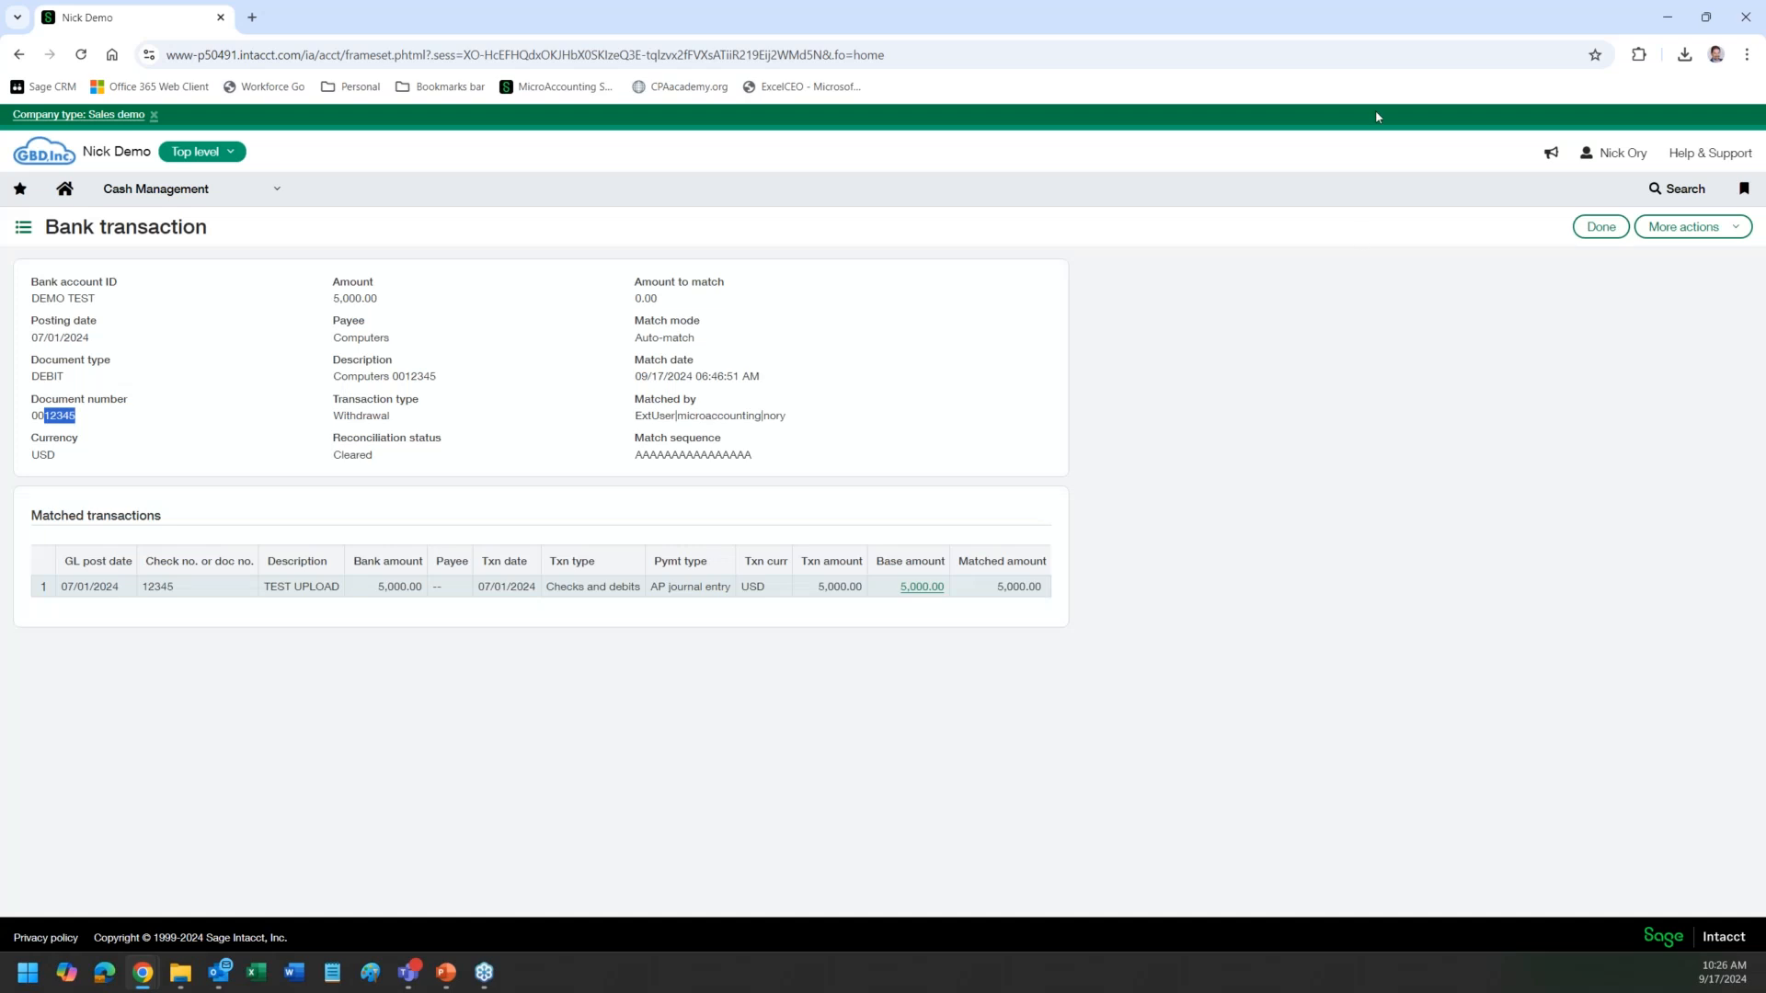
click(1605, 230)
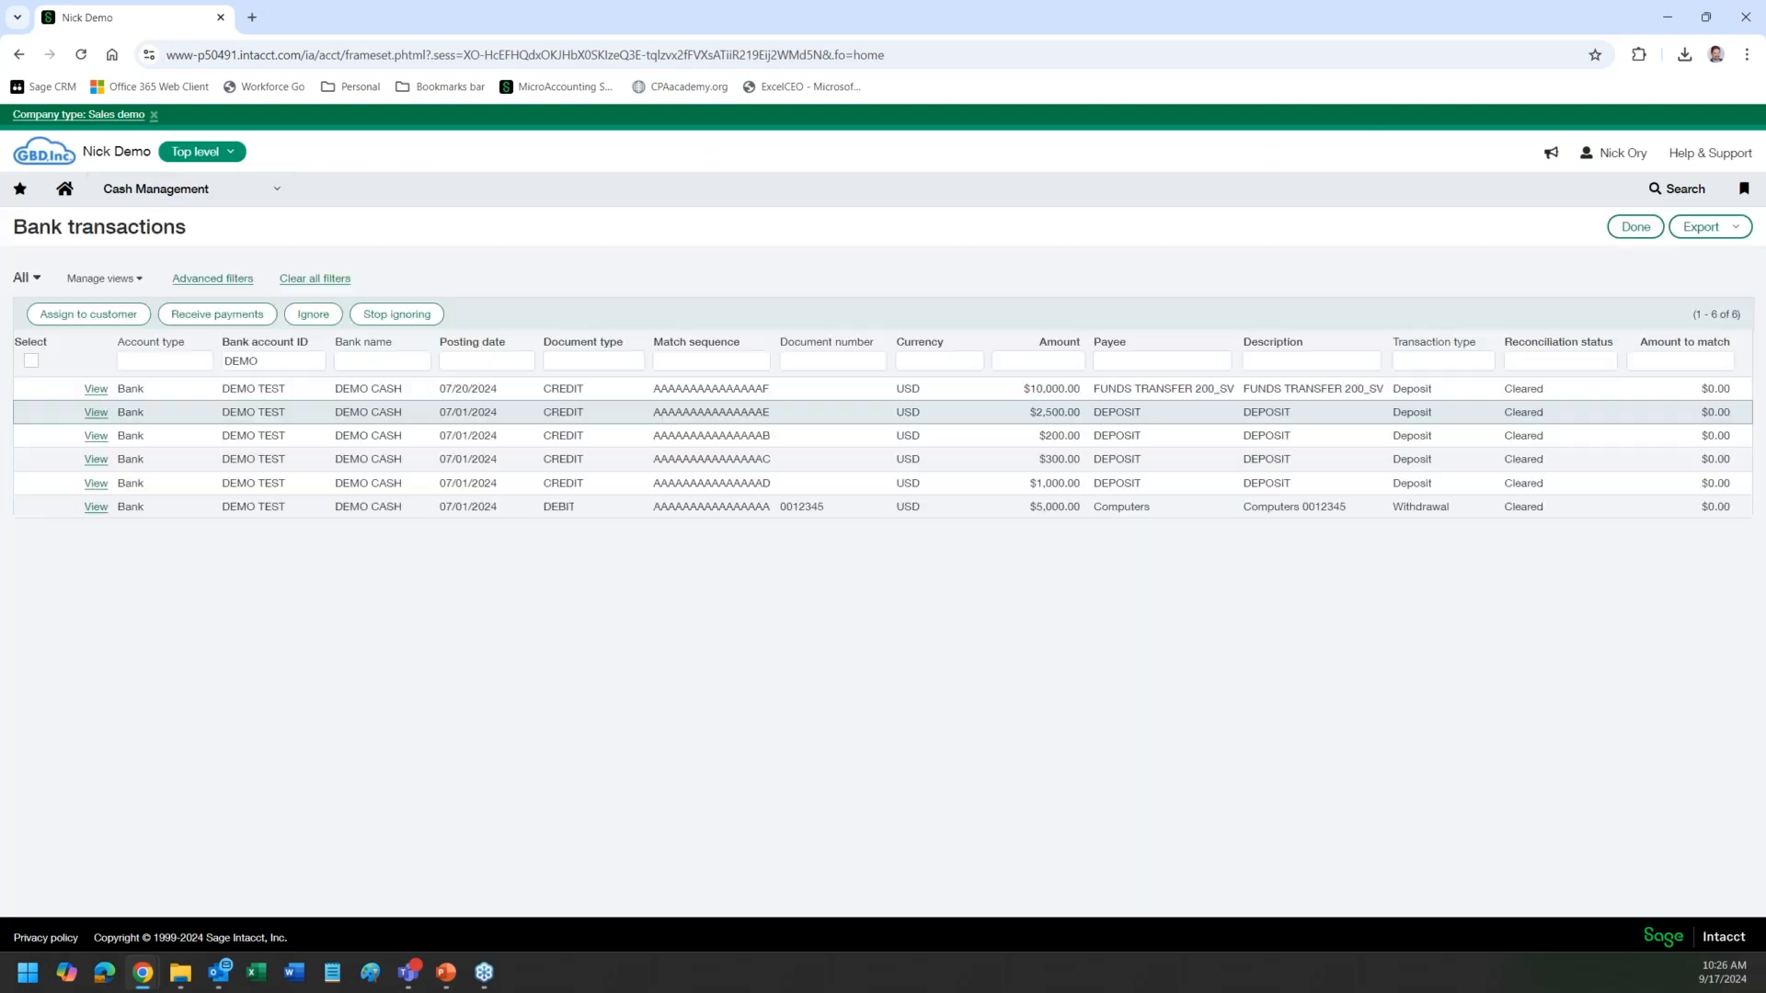
Step: Open the list of matching and creation rules from the Cash Management setup
click(276, 190)
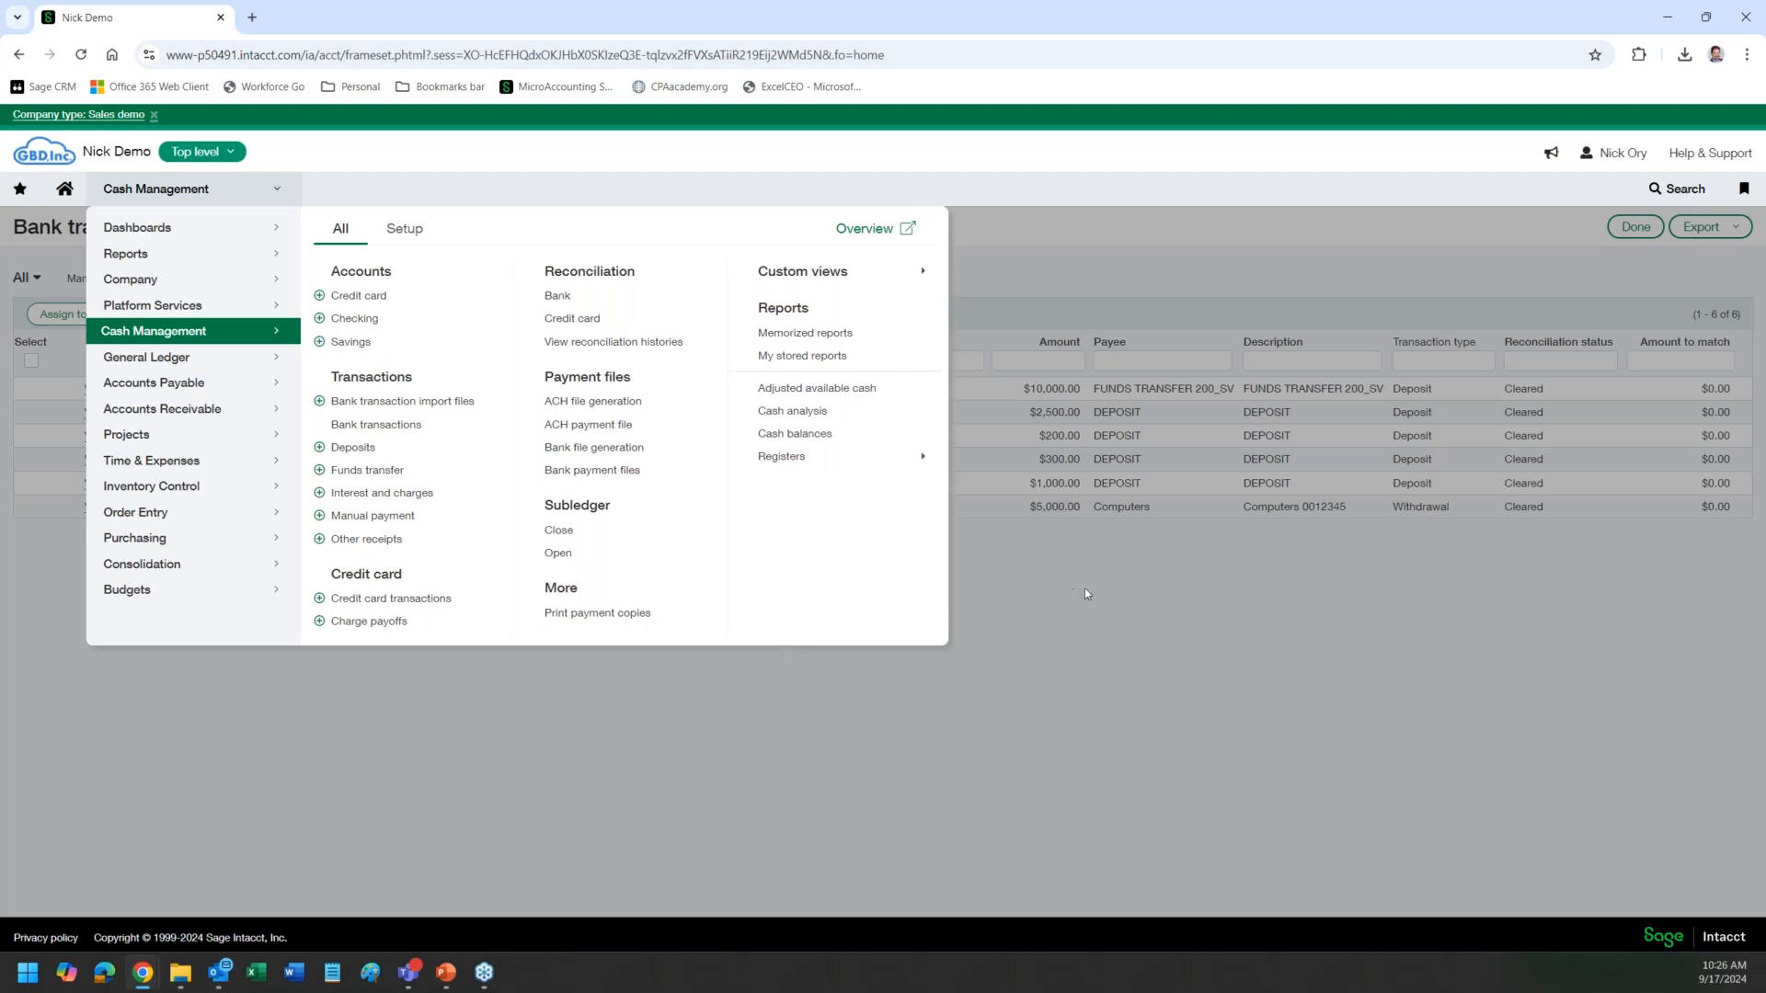
click(1116, 617)
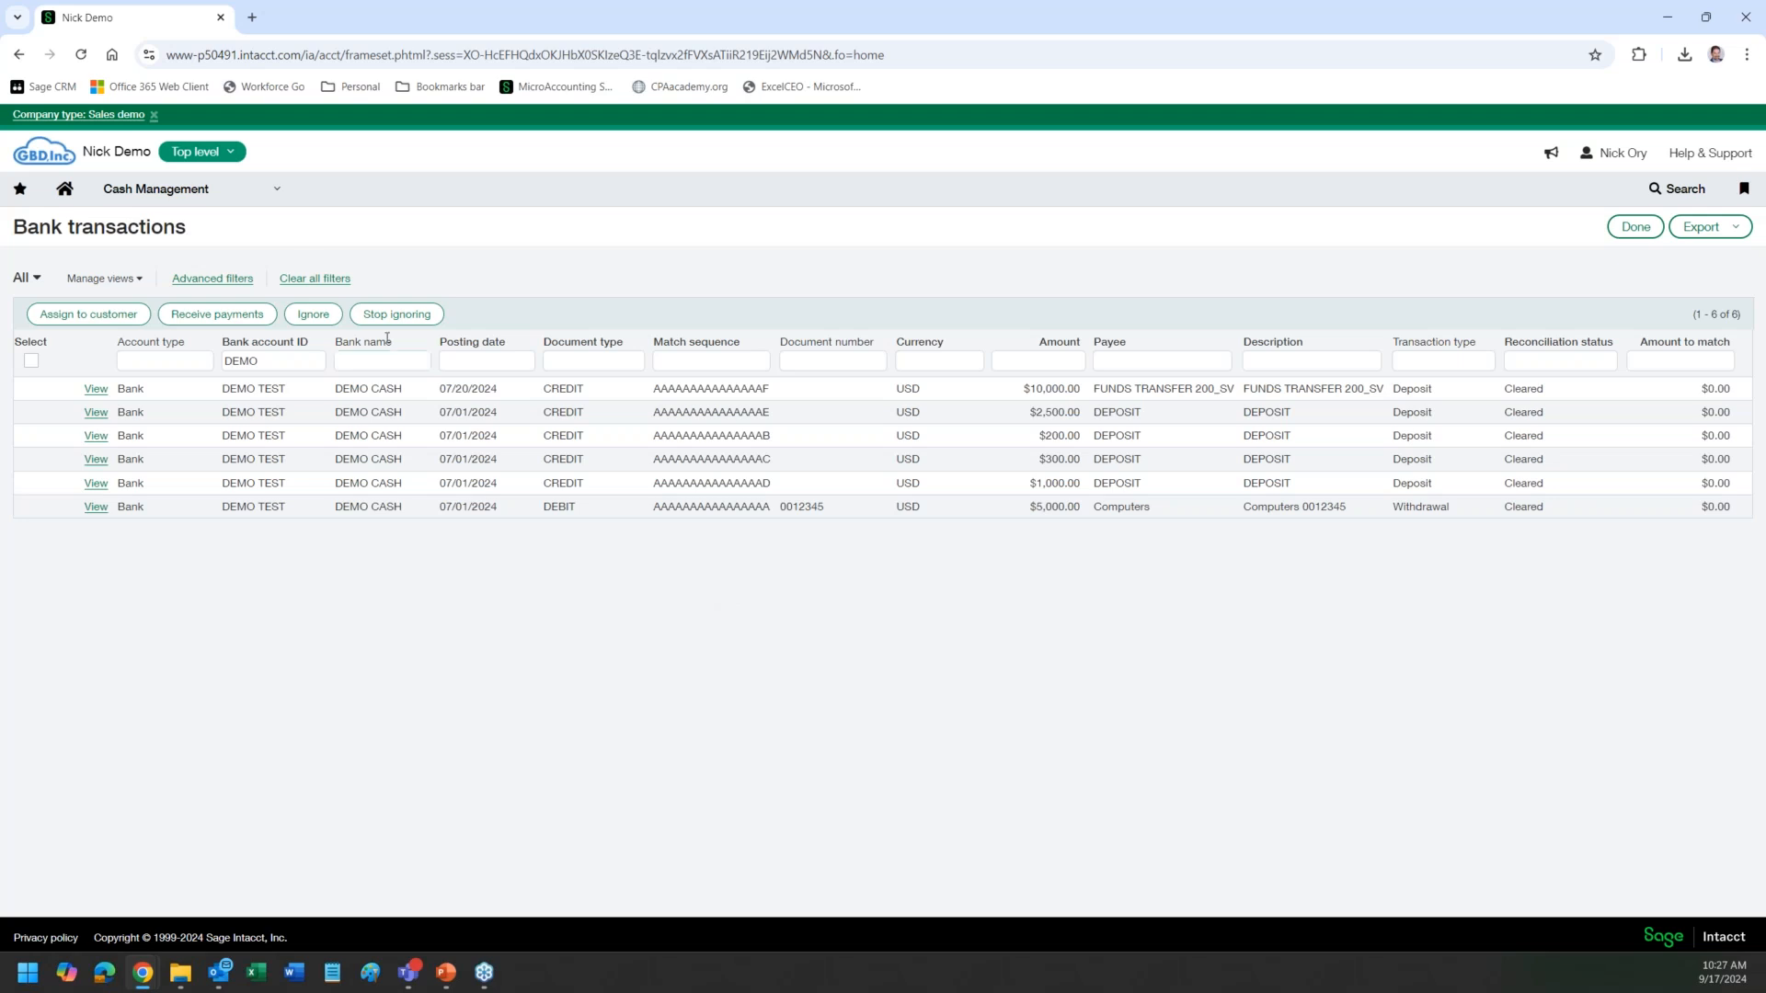
click(266, 204)
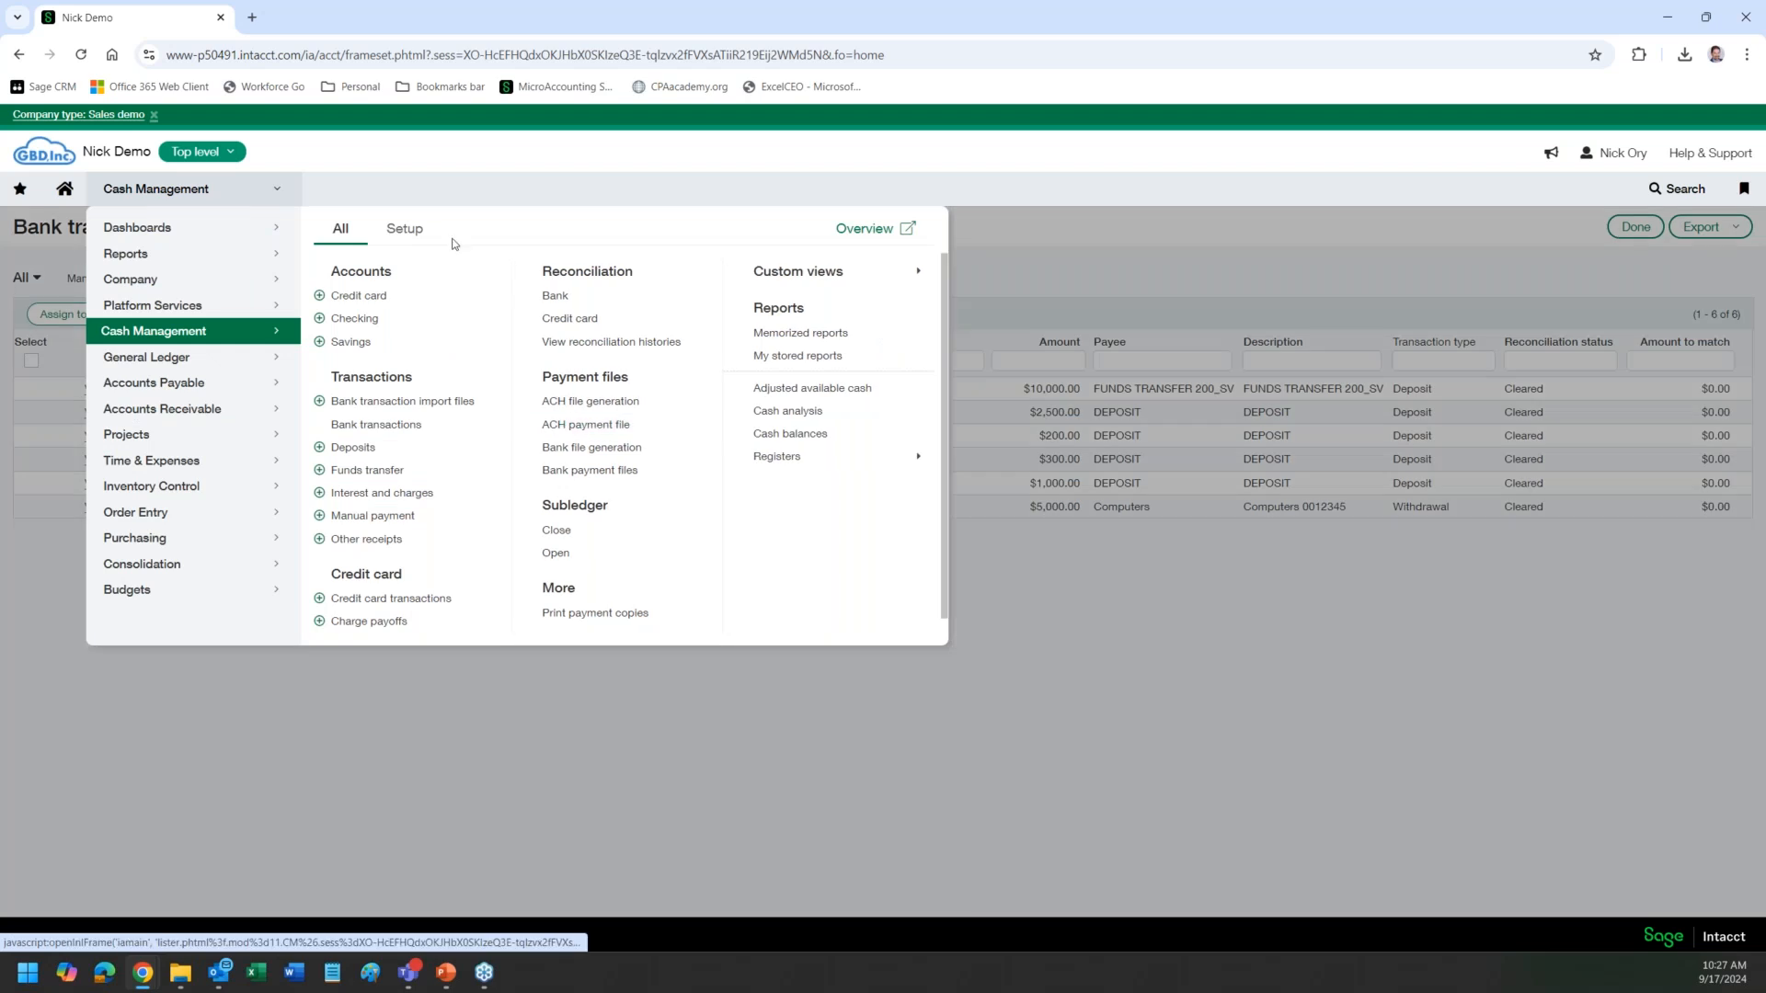
click(405, 230)
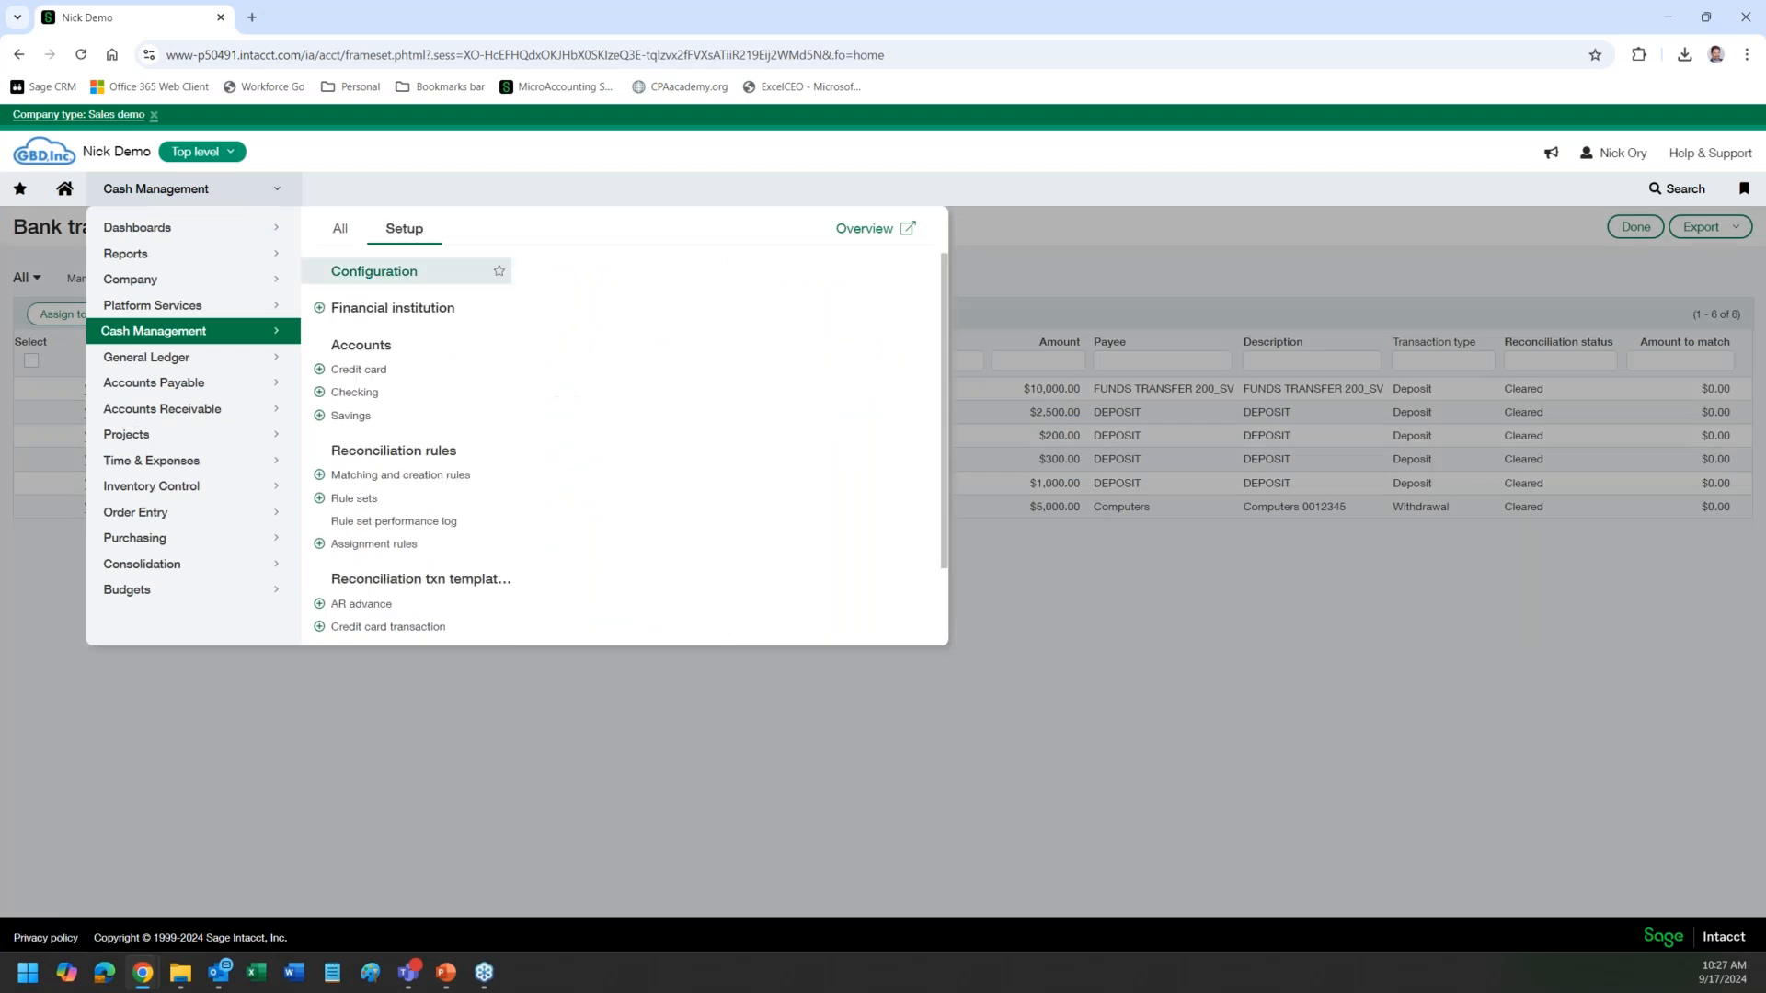
click(368, 475)
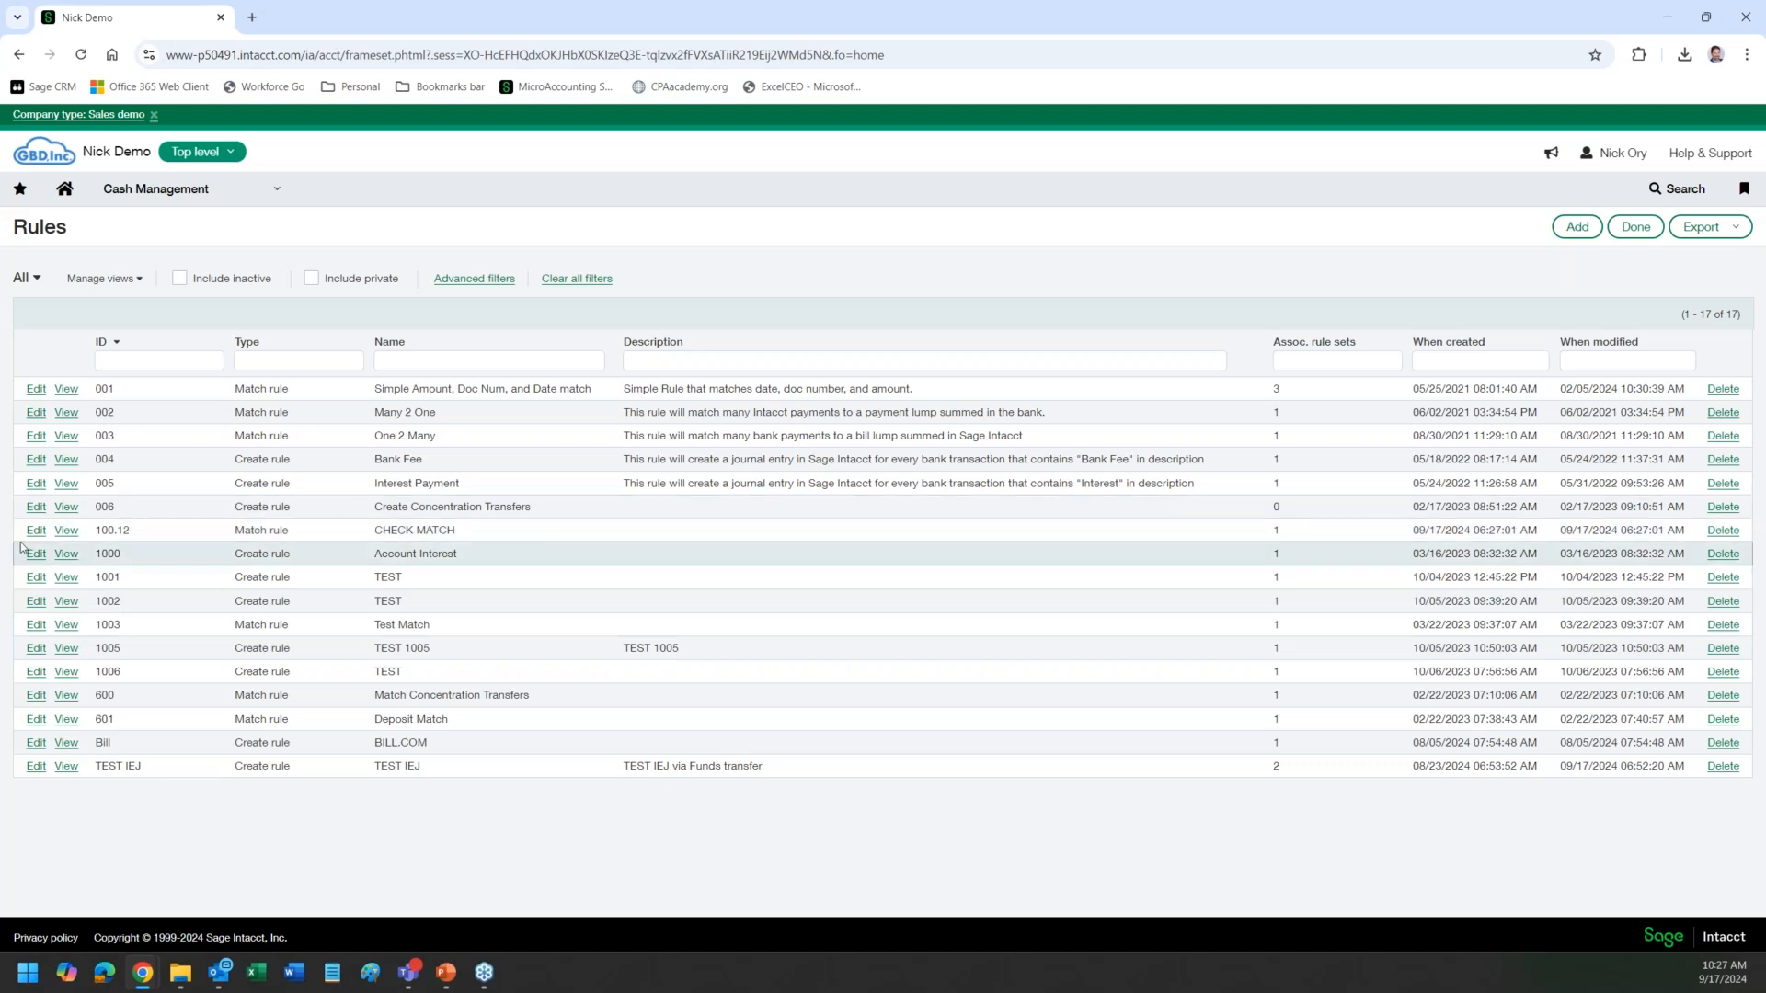
Step: Open the CHECK MATCH rule for editing and review its transaction filters, grouping options, and matching conditions
click(58, 531)
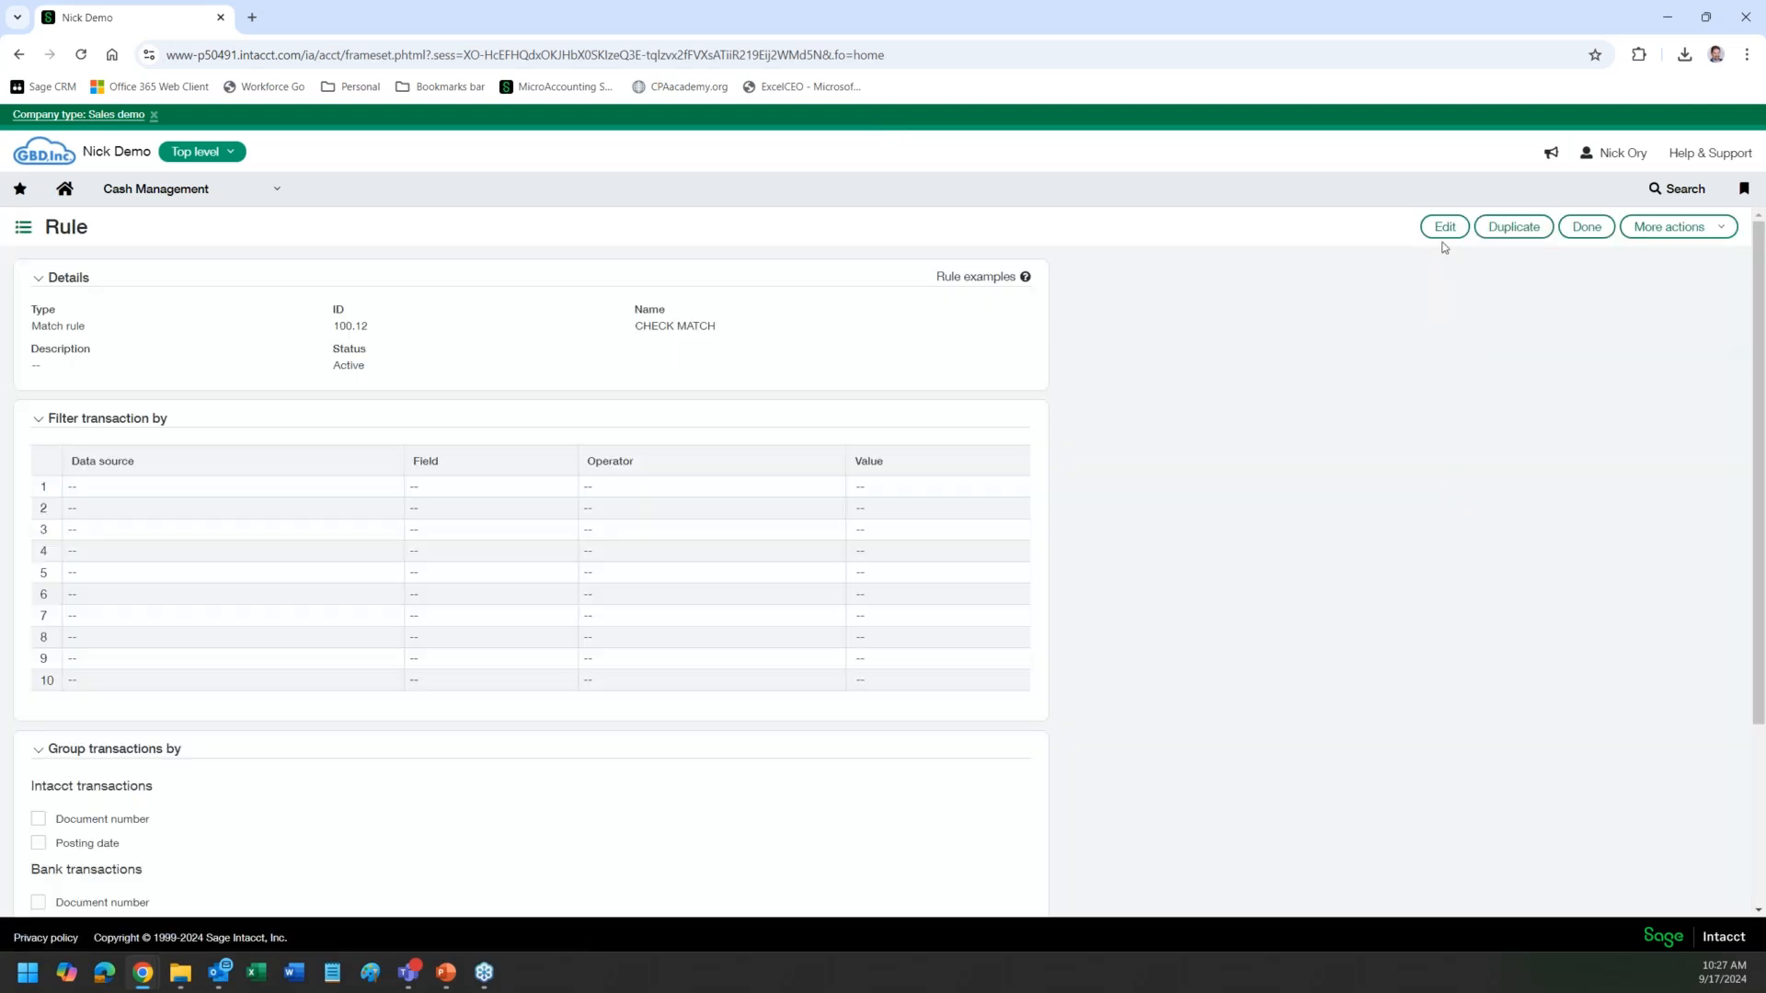
click(1442, 230)
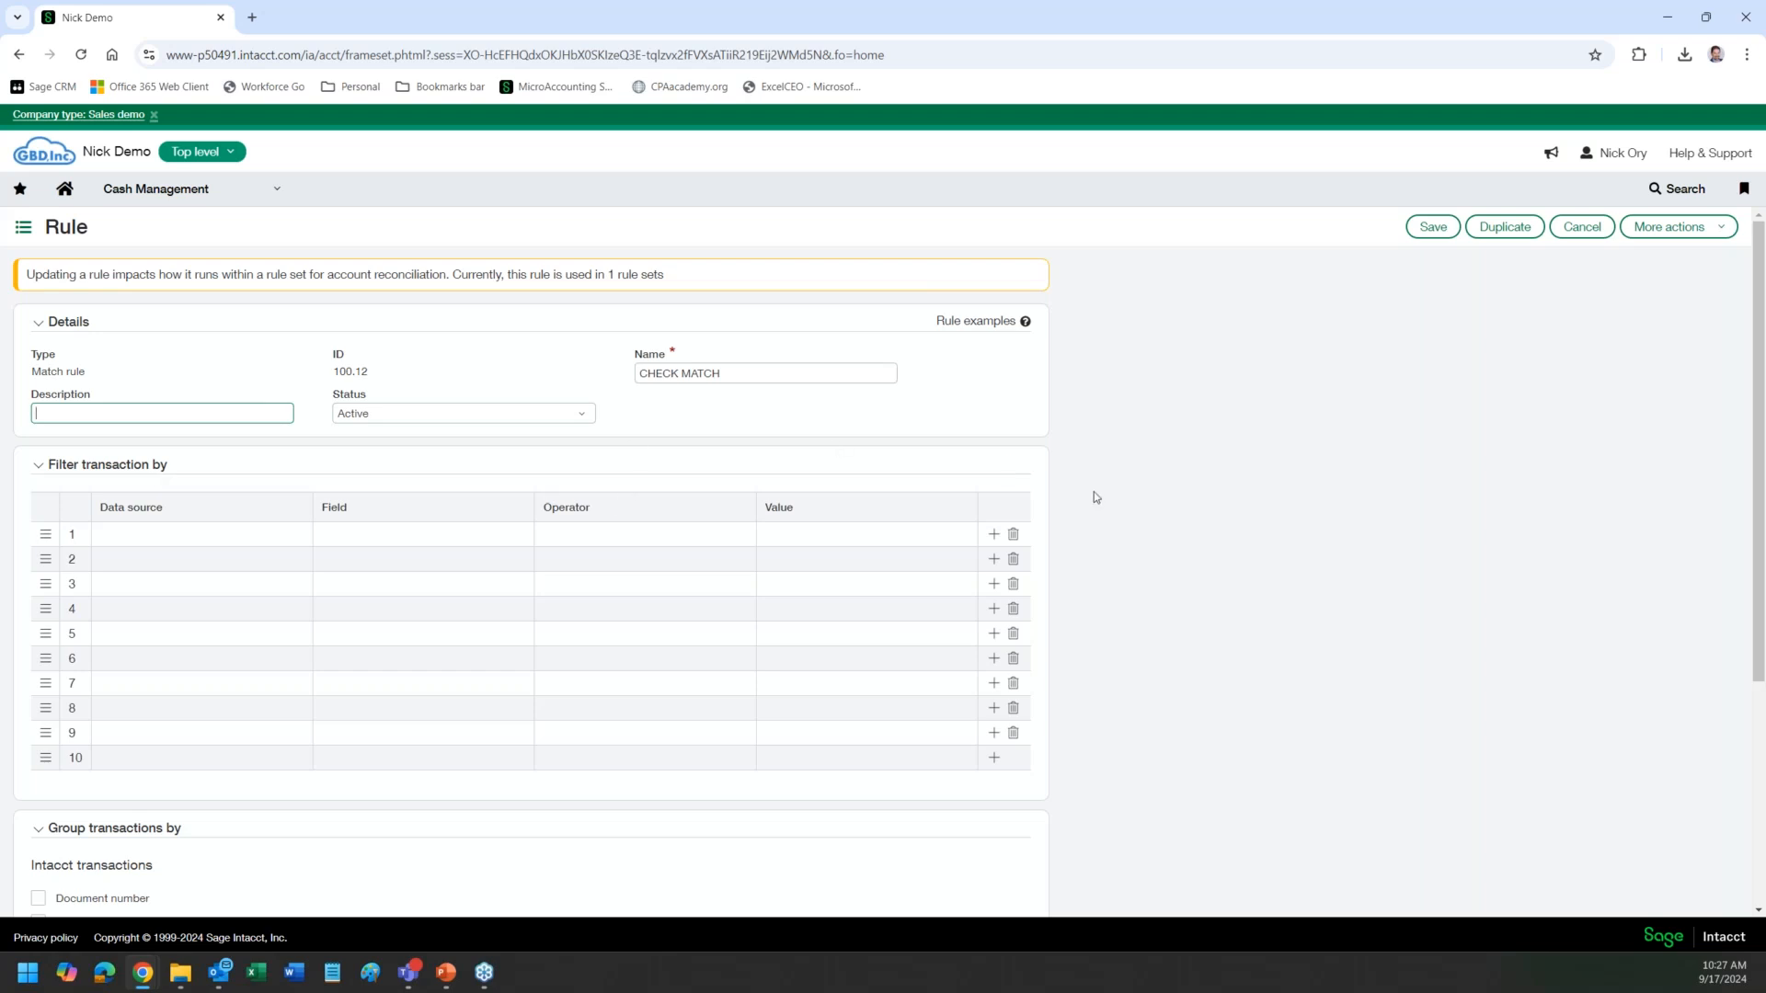
scroll(1094, 497, down, 1)
scroll(1093, 490, down, 4)
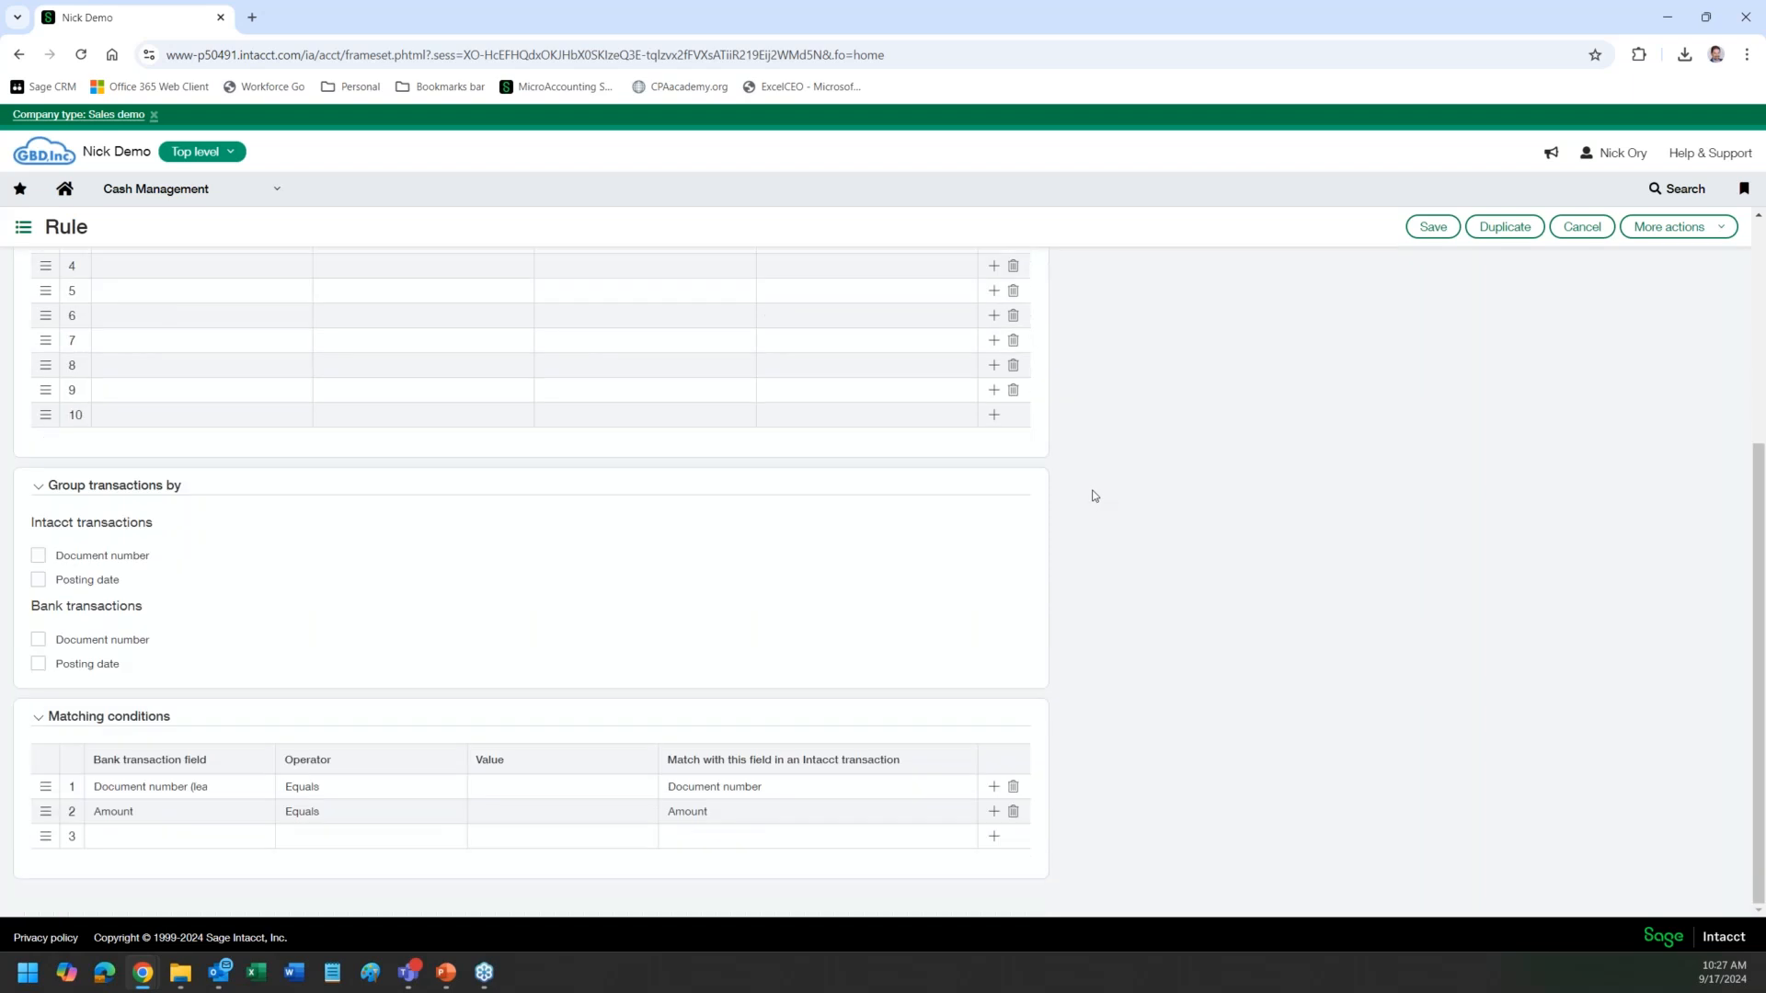
scroll(886, 571, up, 4)
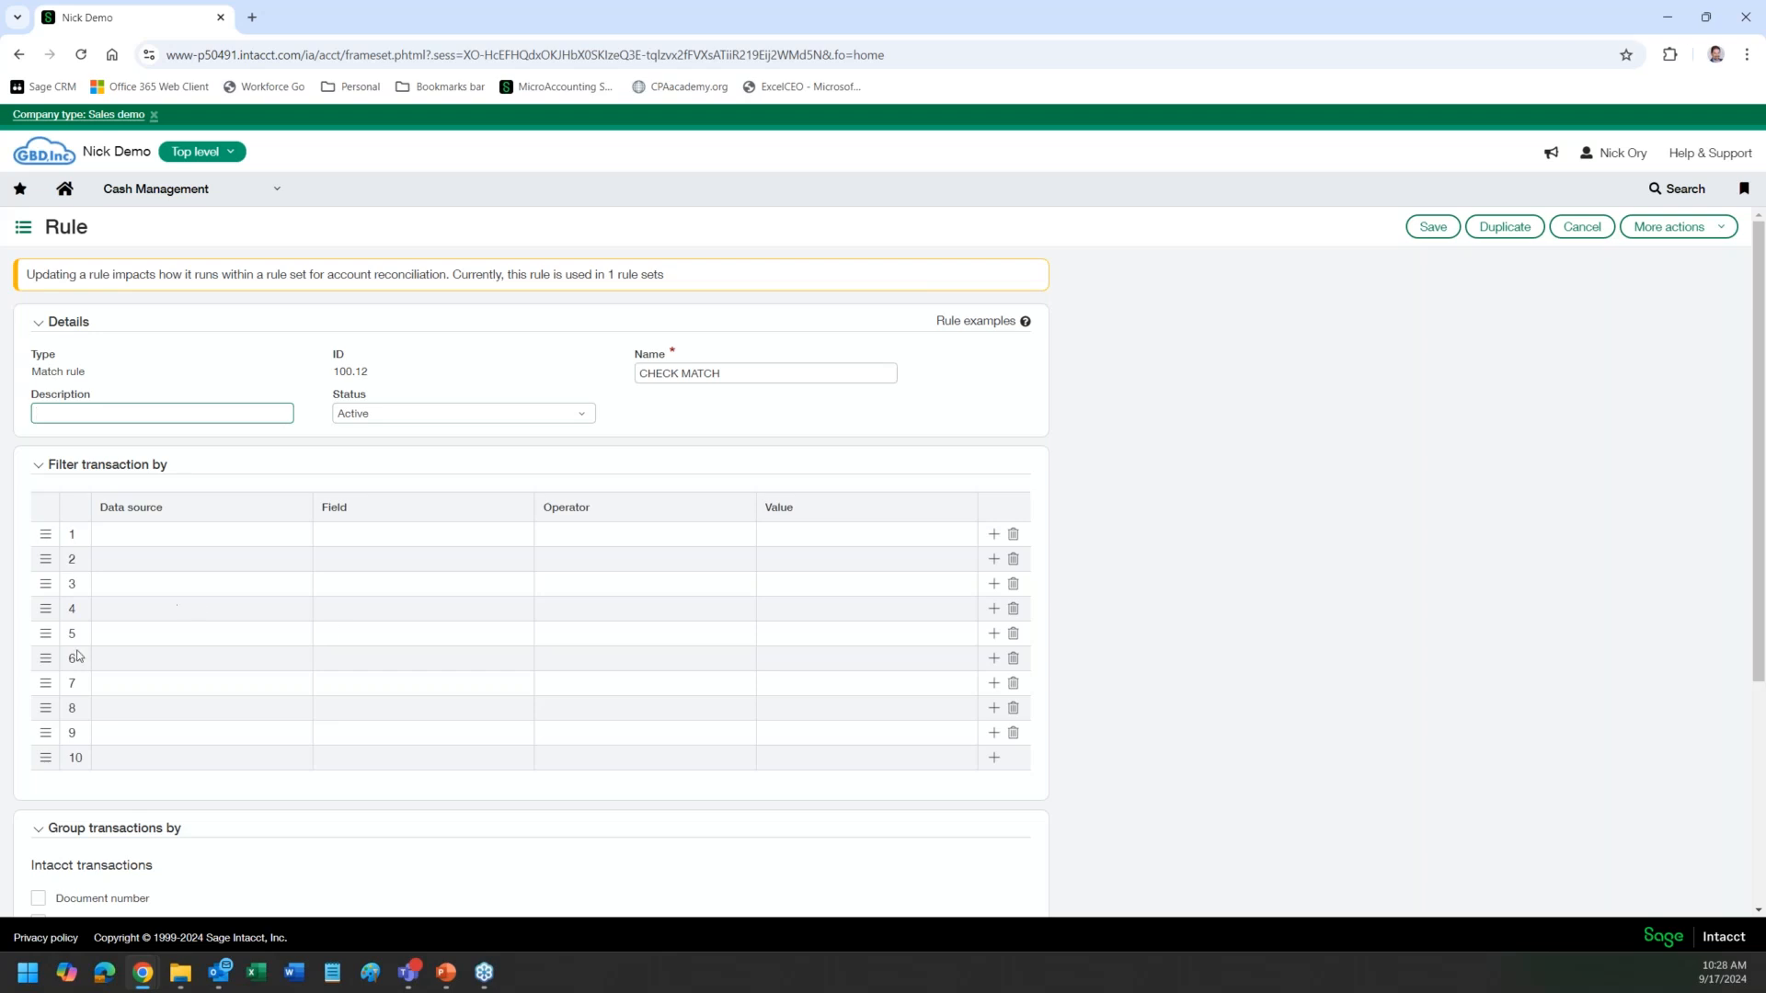
scroll(672, 686, down, 2)
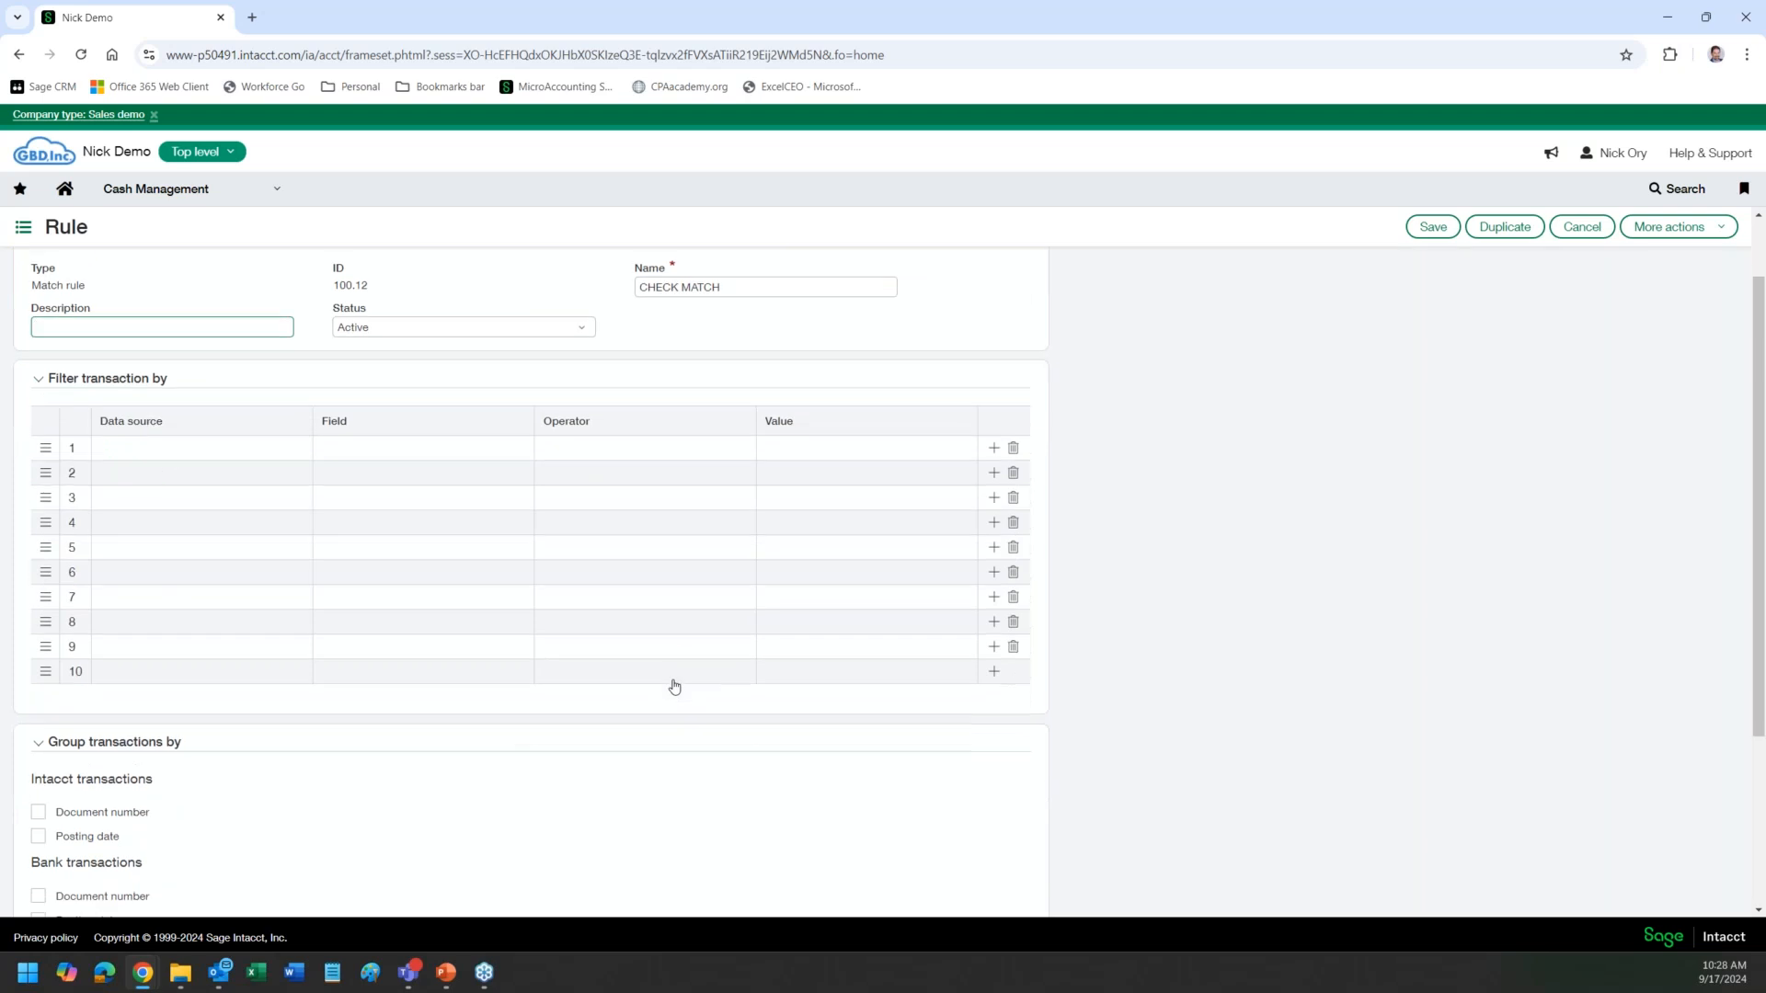
scroll(674, 686, down, 2)
scroll(675, 687, up, 3)
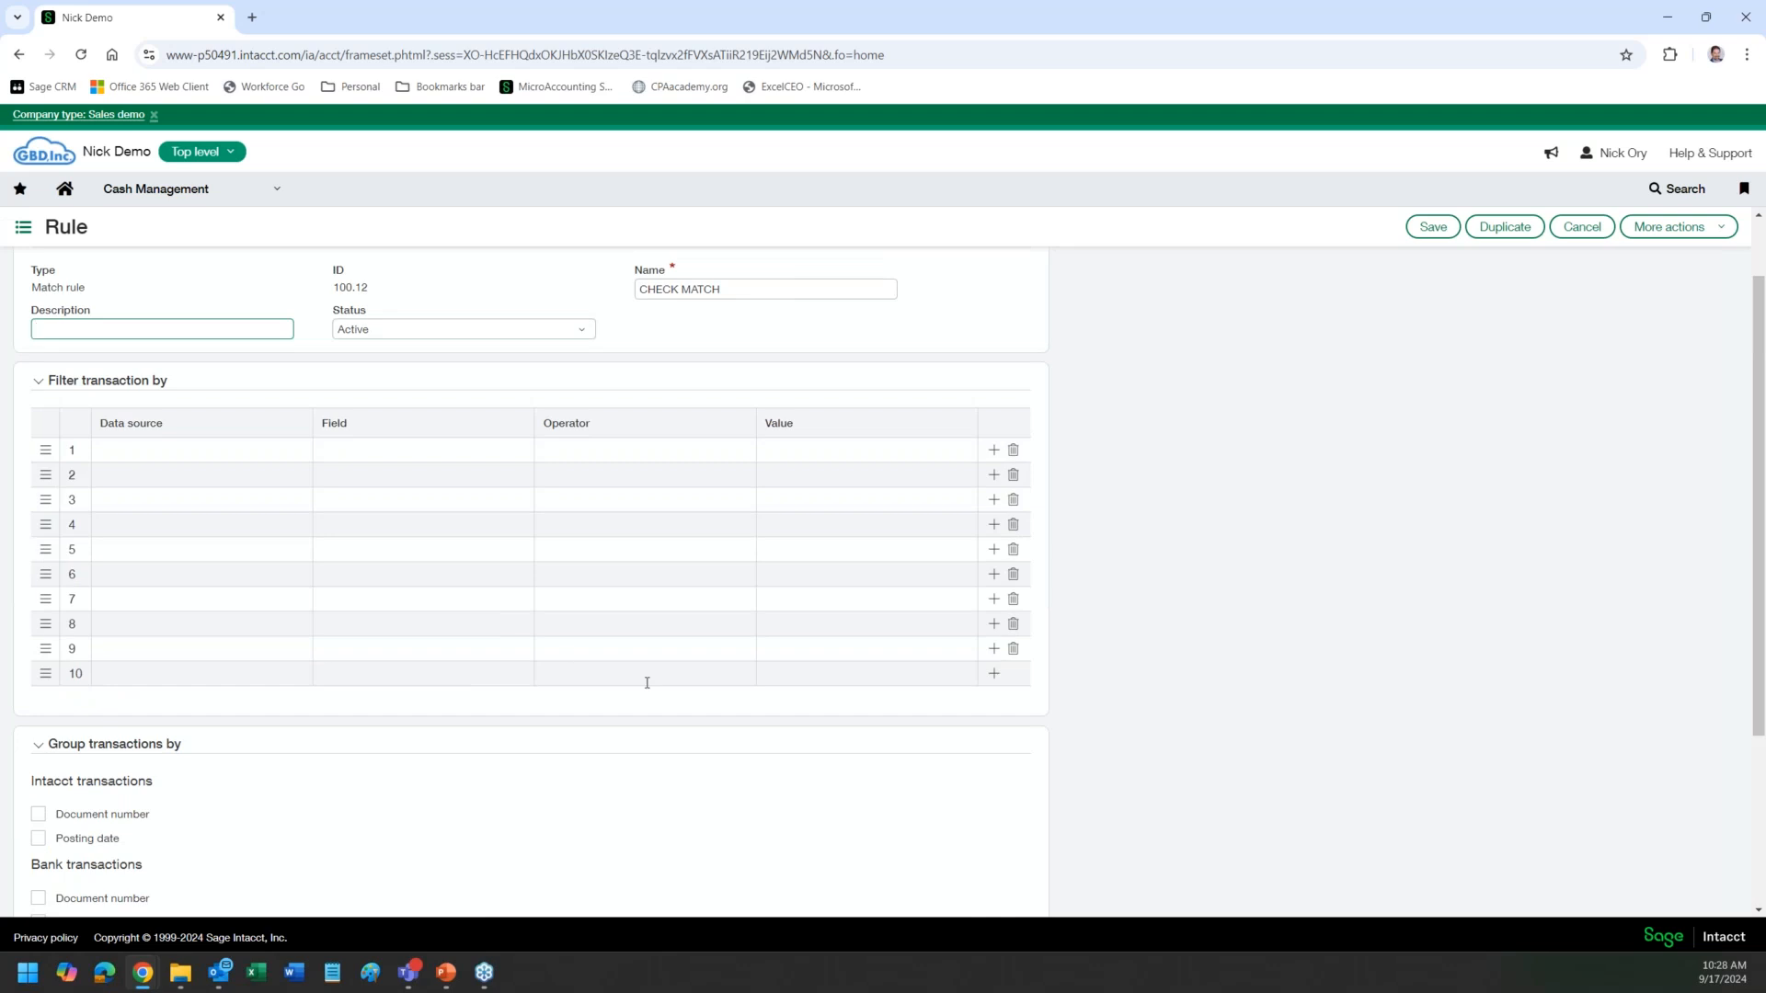
Step: Add a first filter to the rule for bank transactions whose transaction type equals Debit
click(145, 457)
click(224, 453)
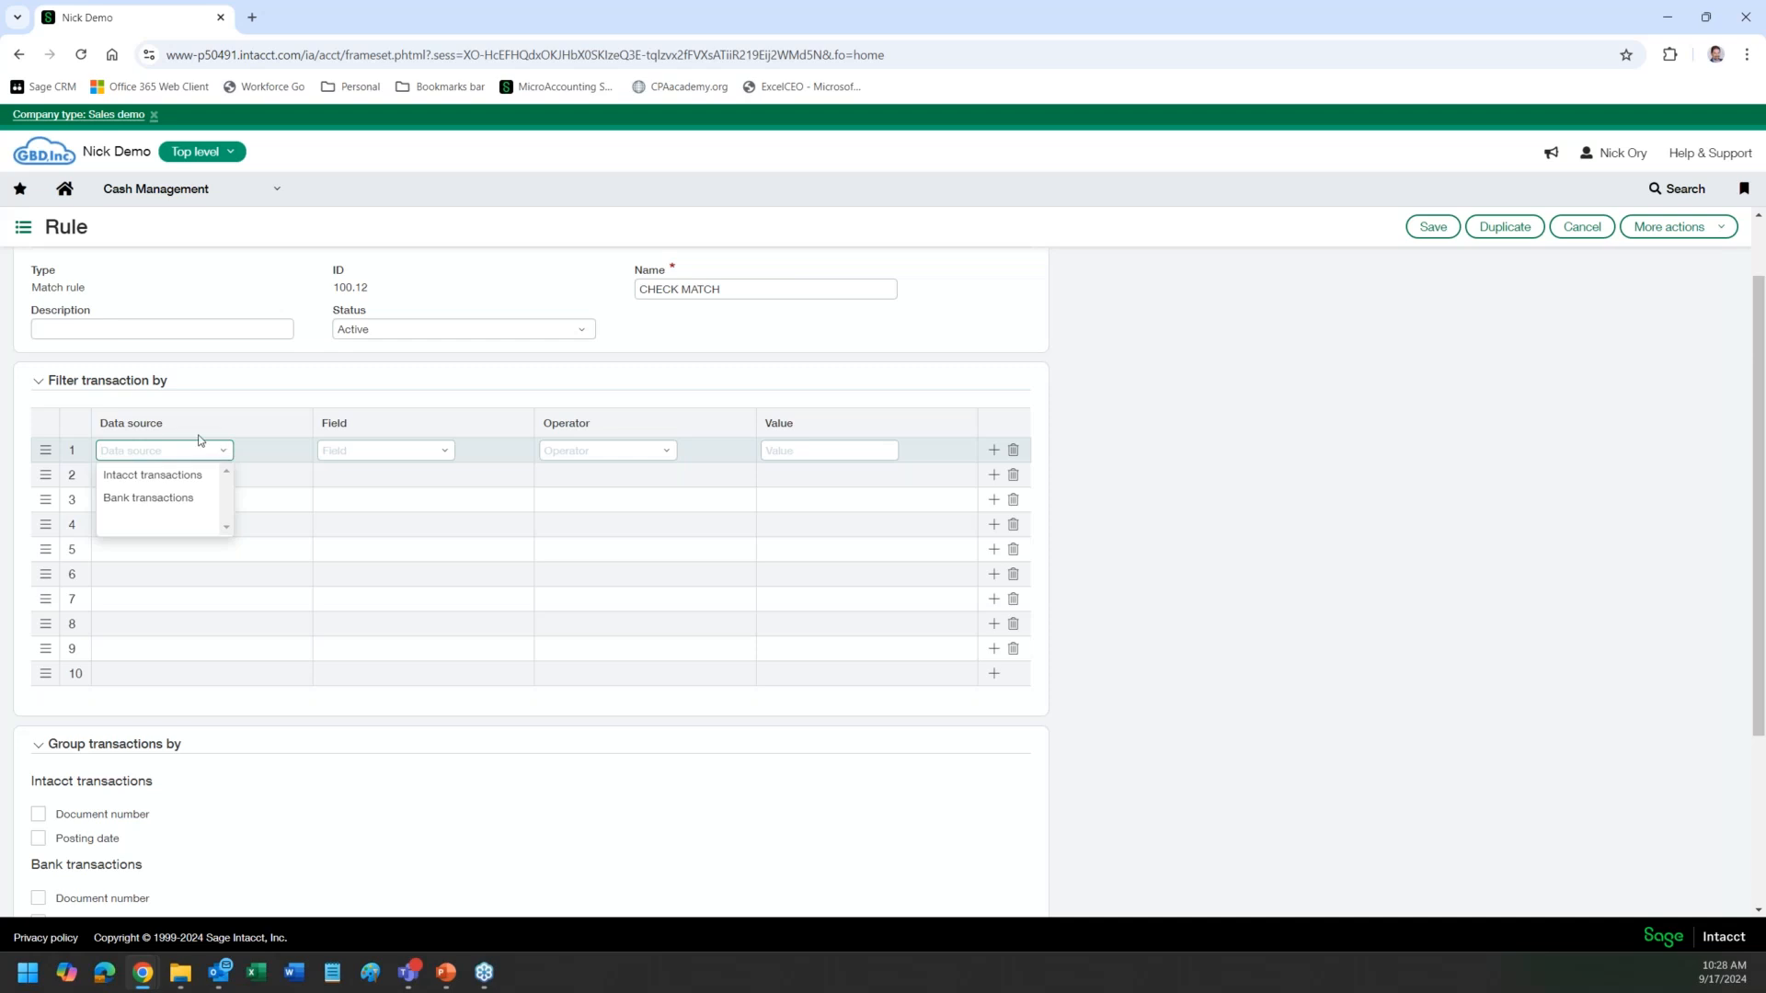
click(172, 498)
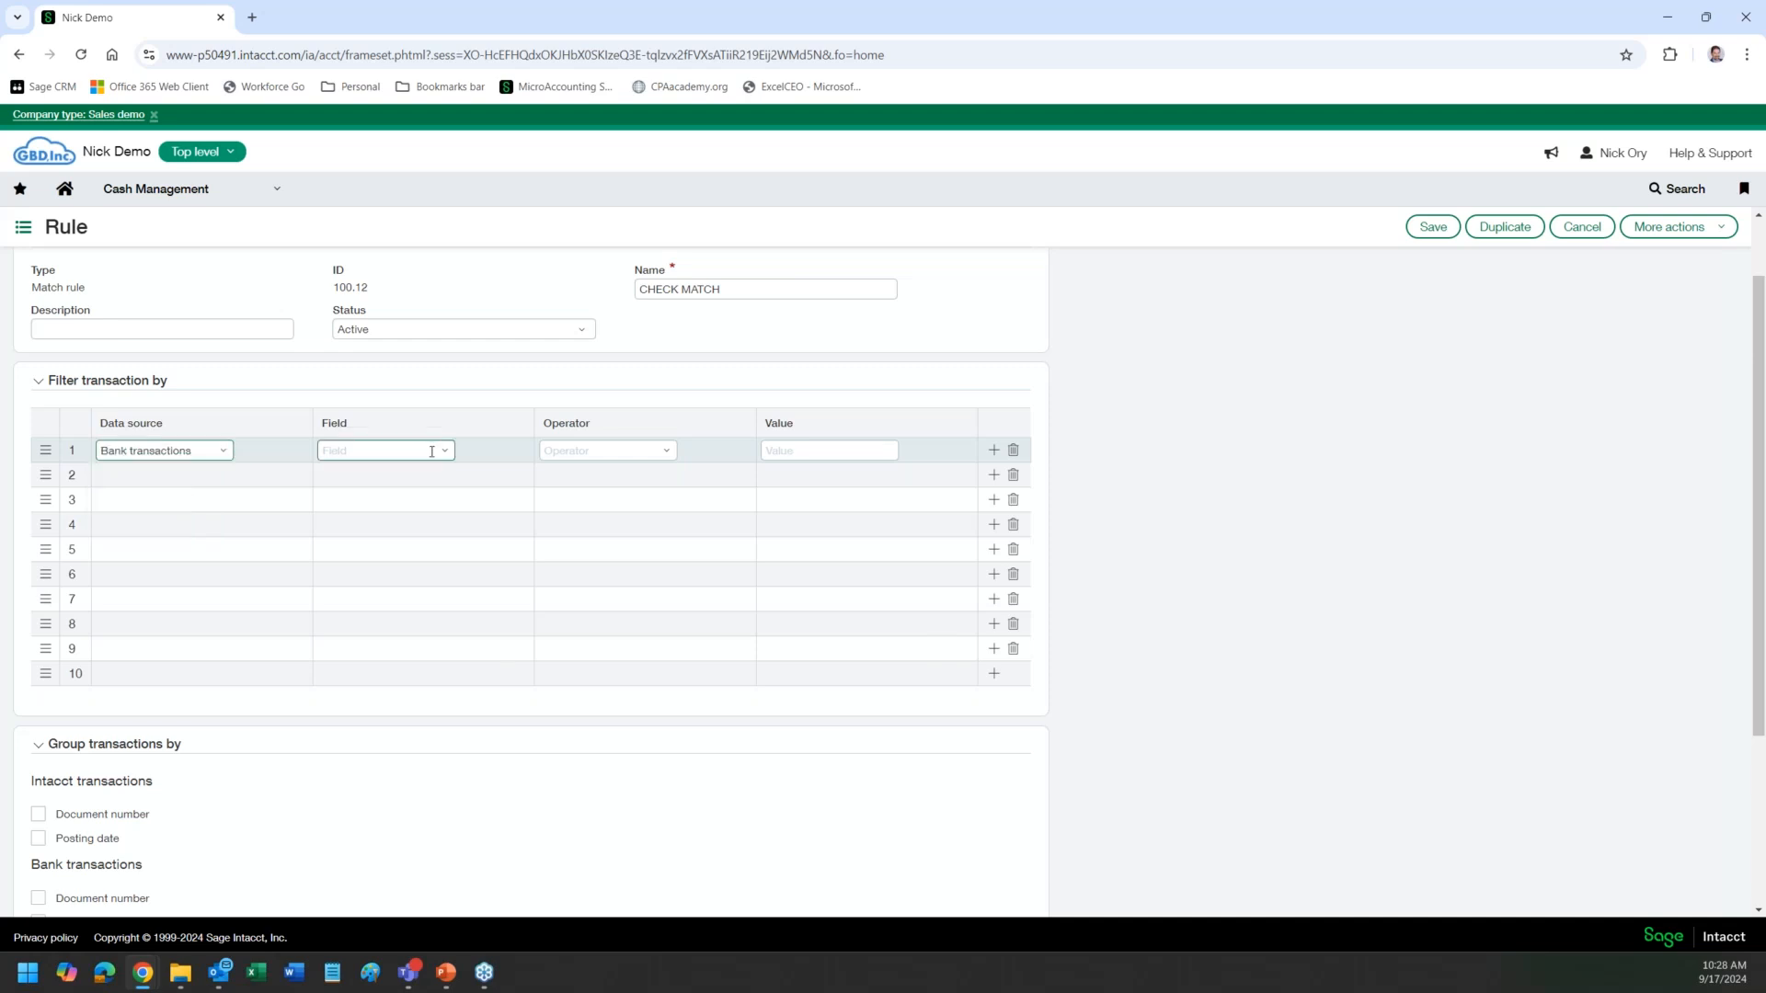
click(445, 451)
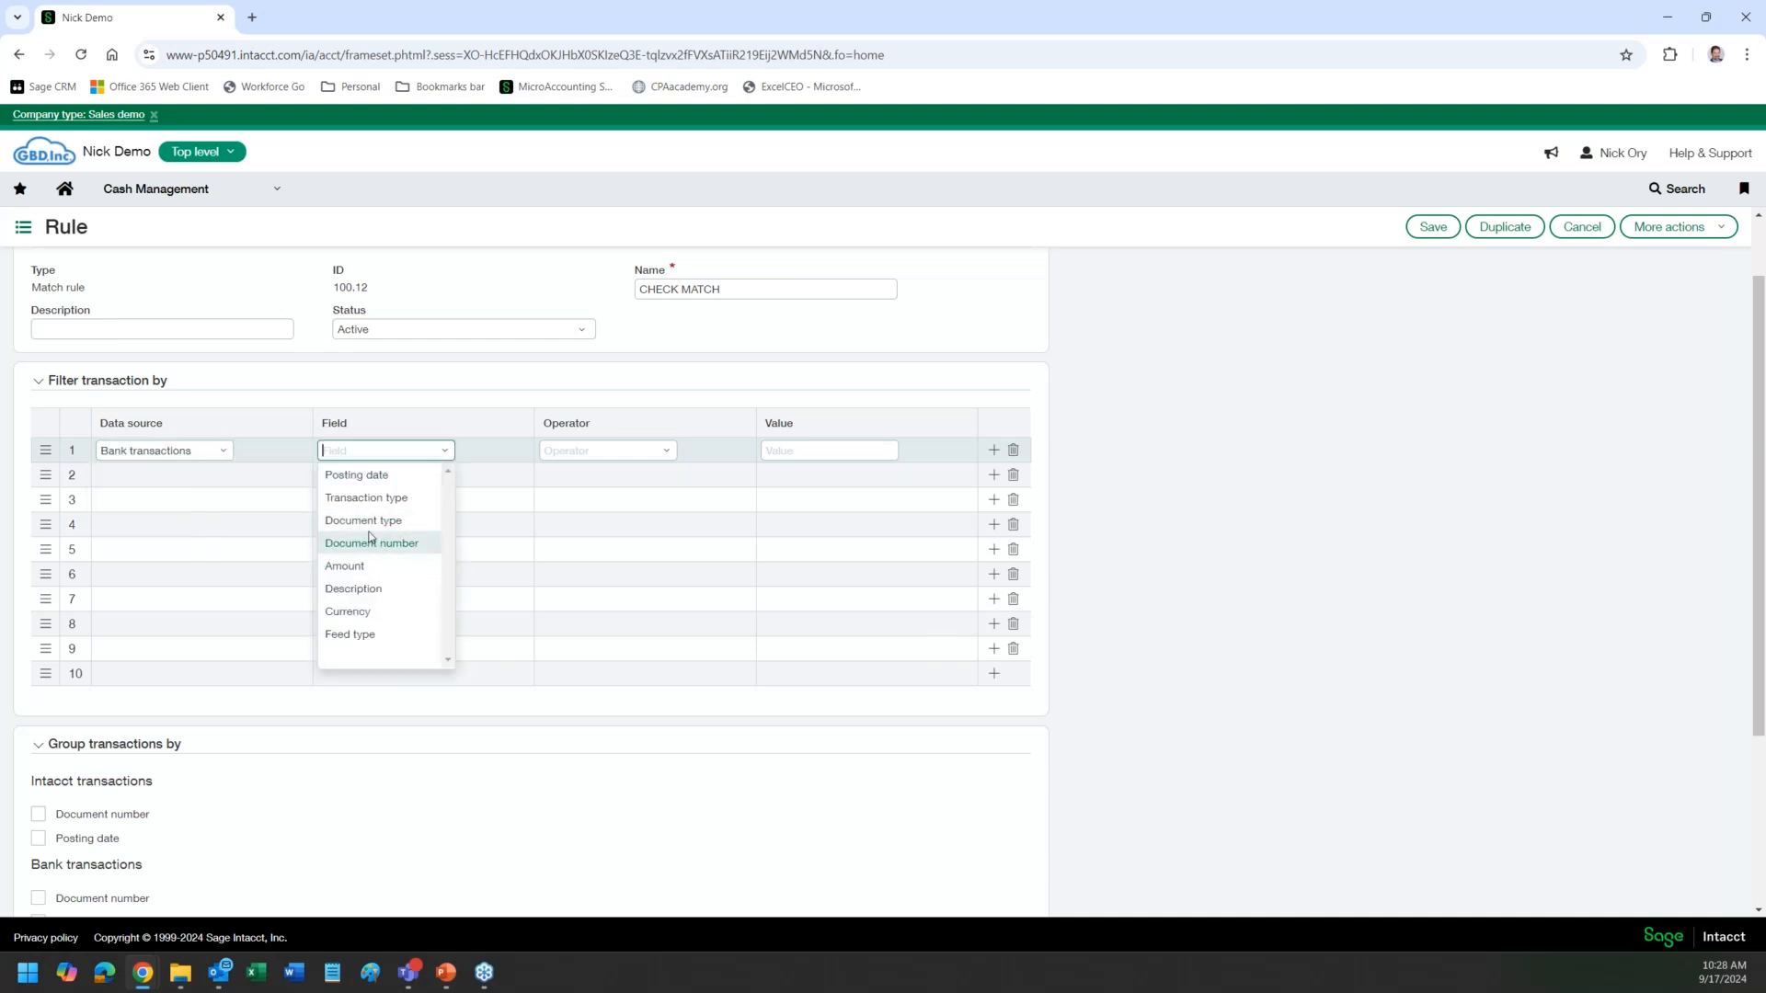
click(368, 498)
click(666, 451)
click(565, 473)
click(890, 452)
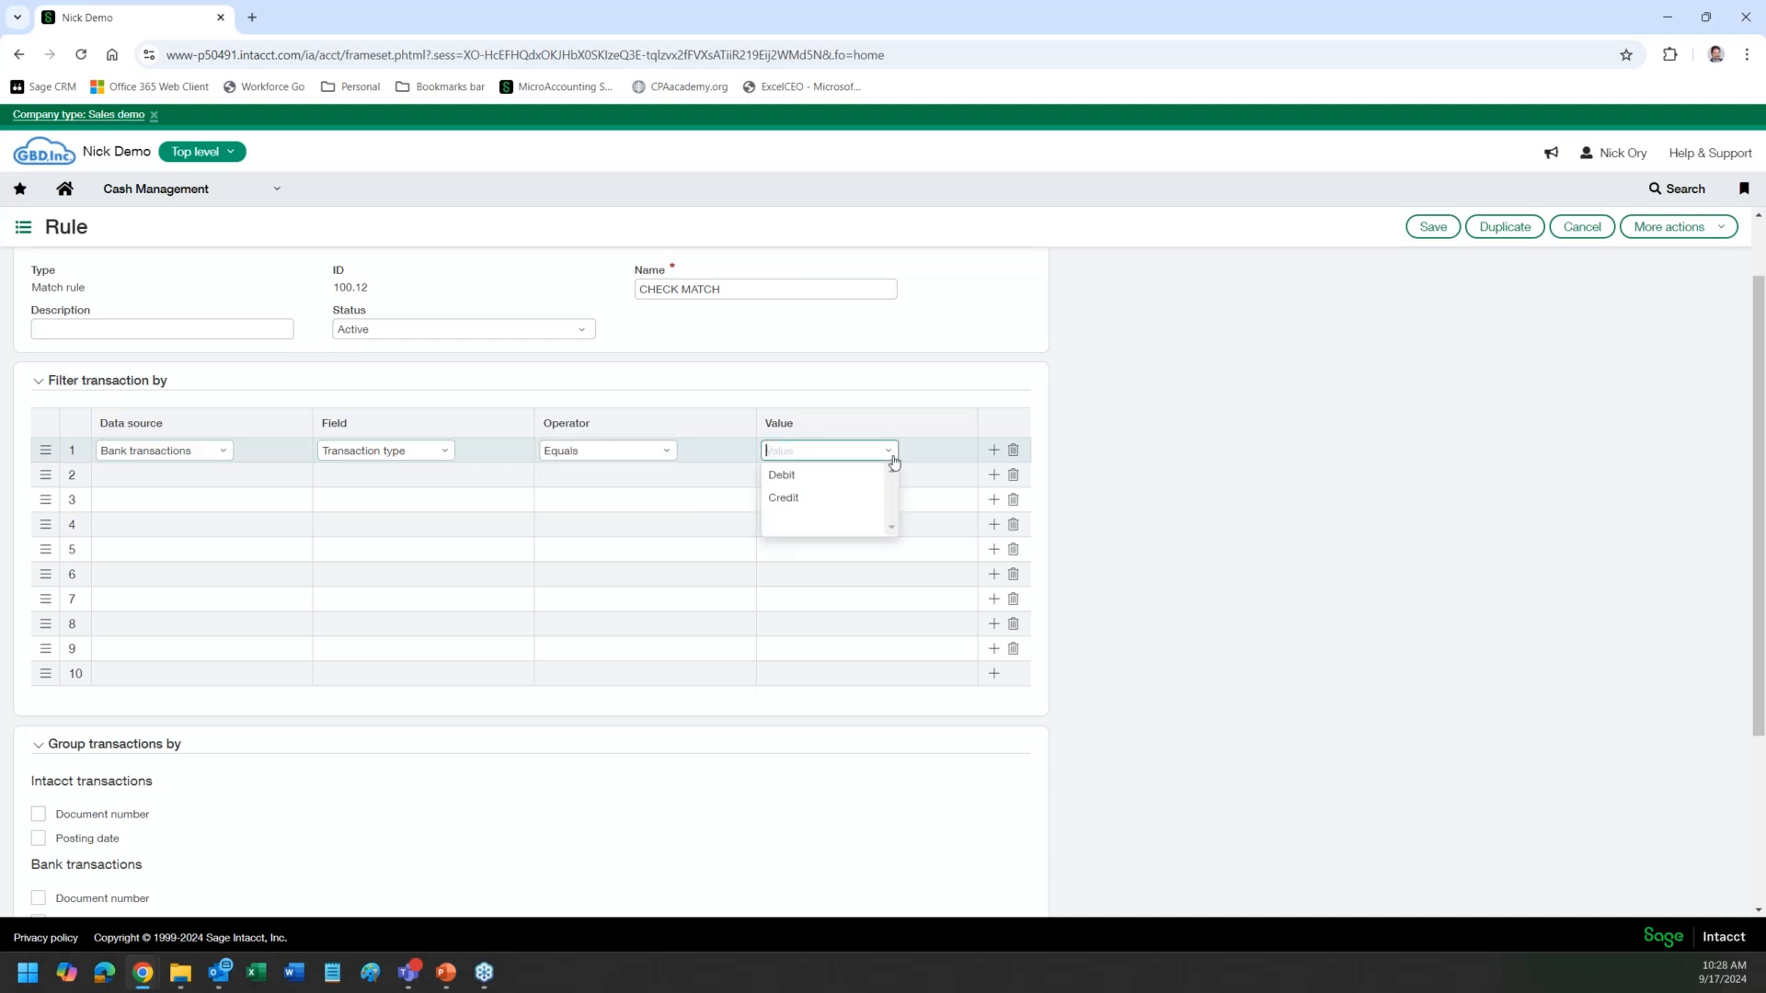
click(806, 475)
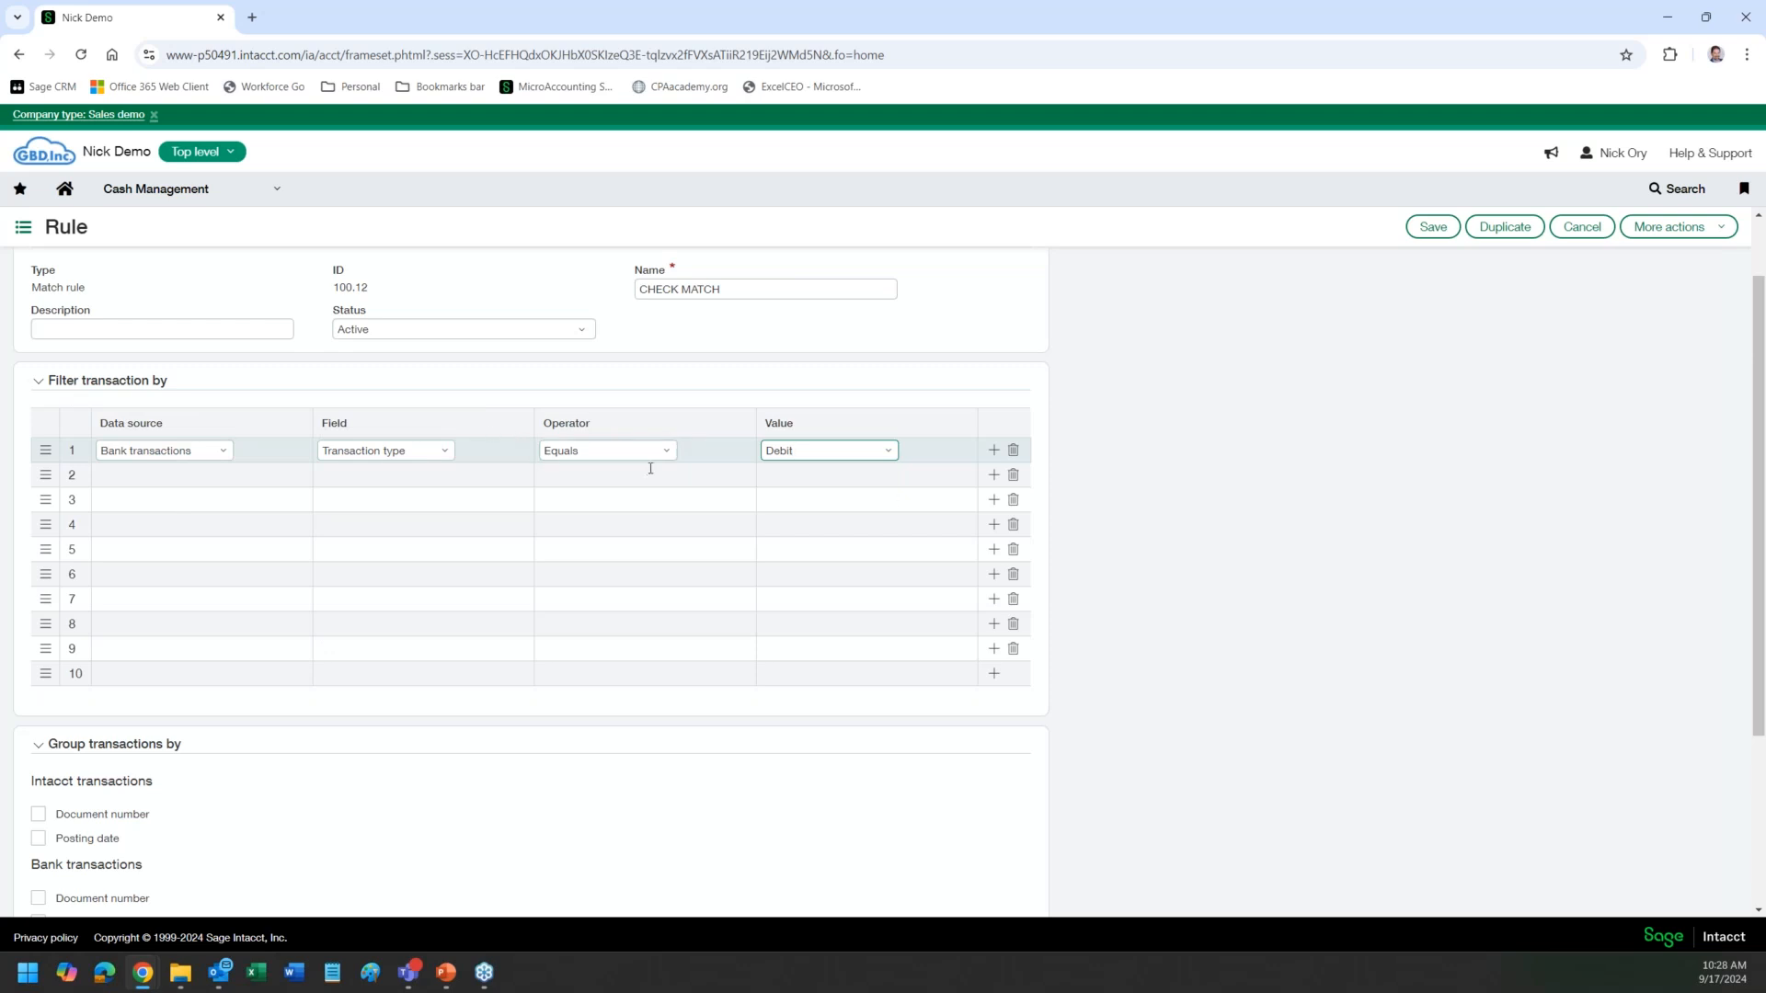
Step: Delete the Debit transaction type filter from the rule and bring up its grouping options and matching conditions
click(1014, 451)
scroll(801, 543, down, 3)
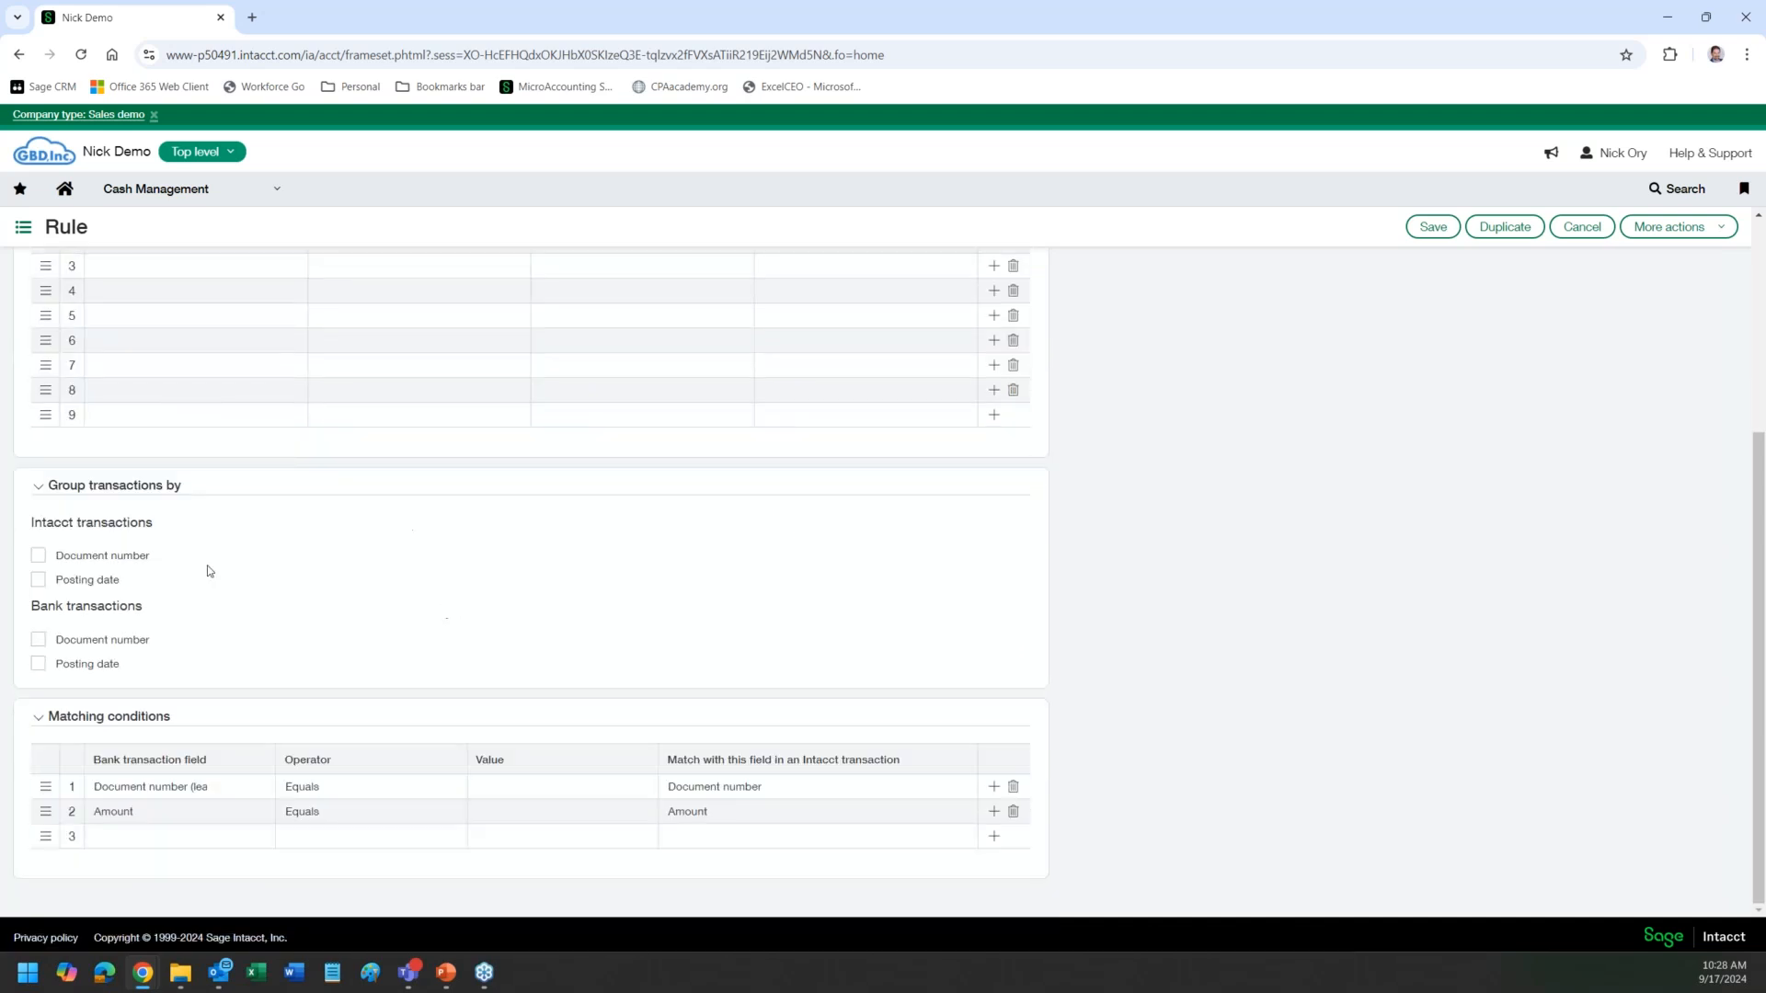
Step: Examine the bank field and Intacct field choices available in the first matching condition of the CHECK MATCH rule
click(138, 786)
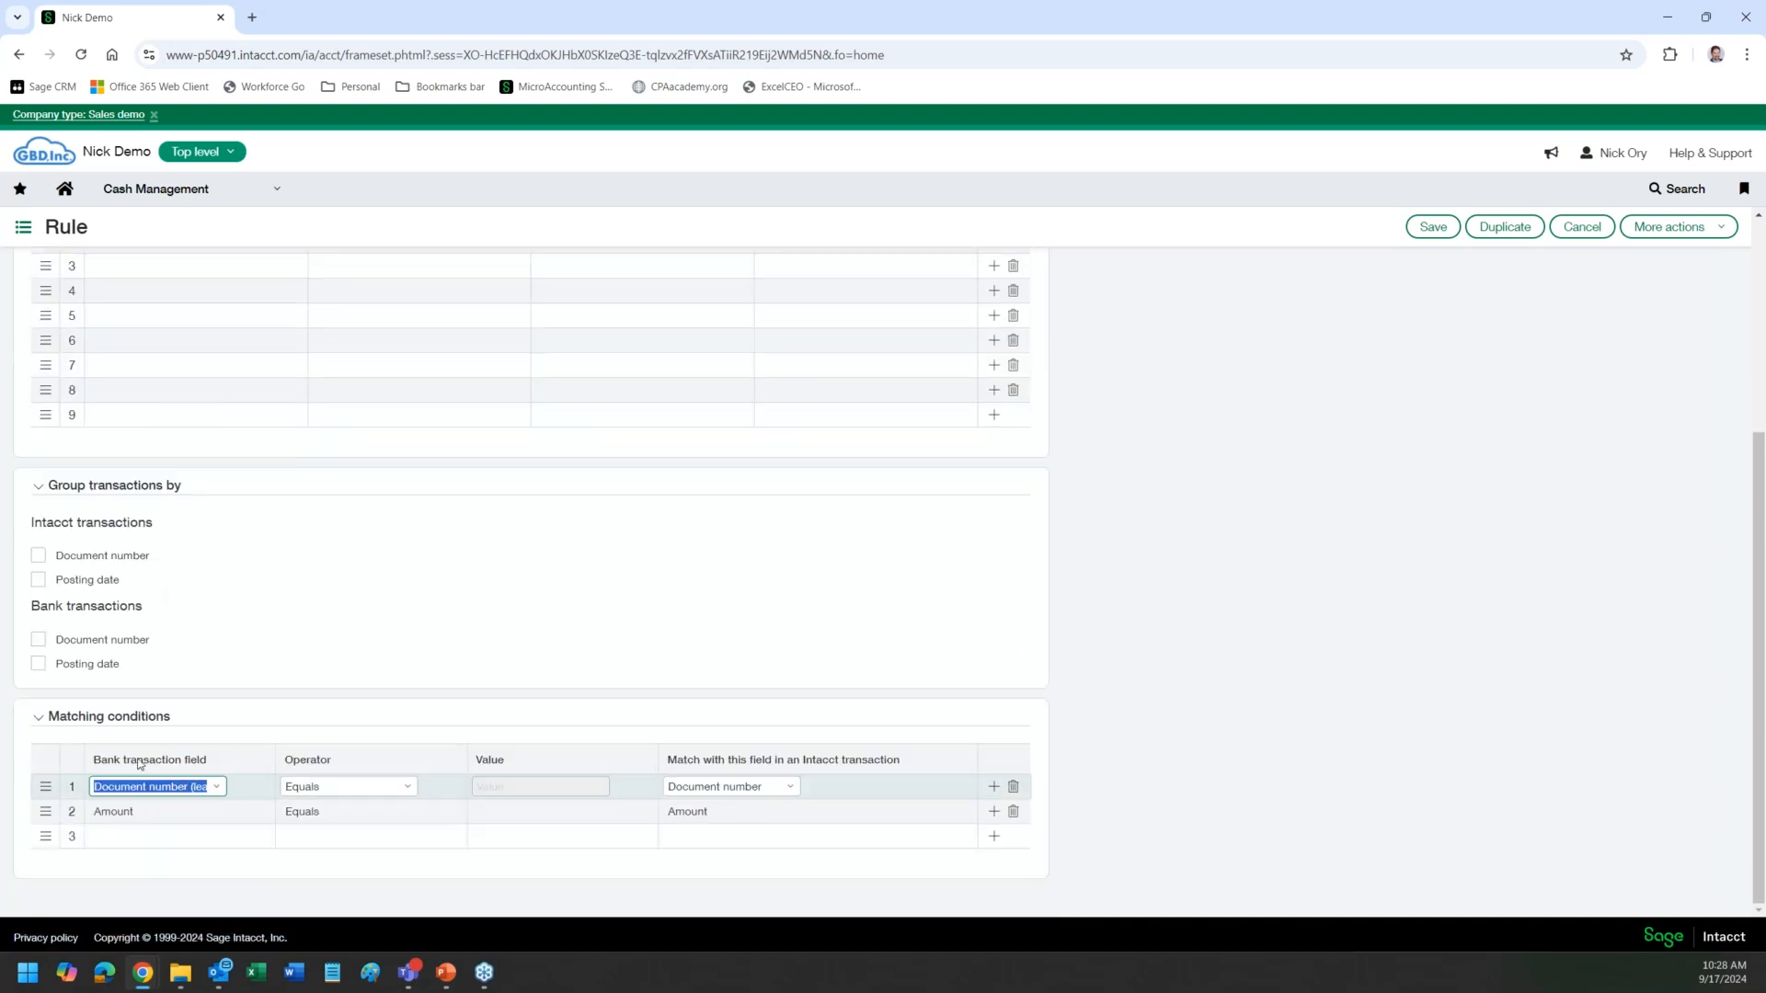
click(214, 789)
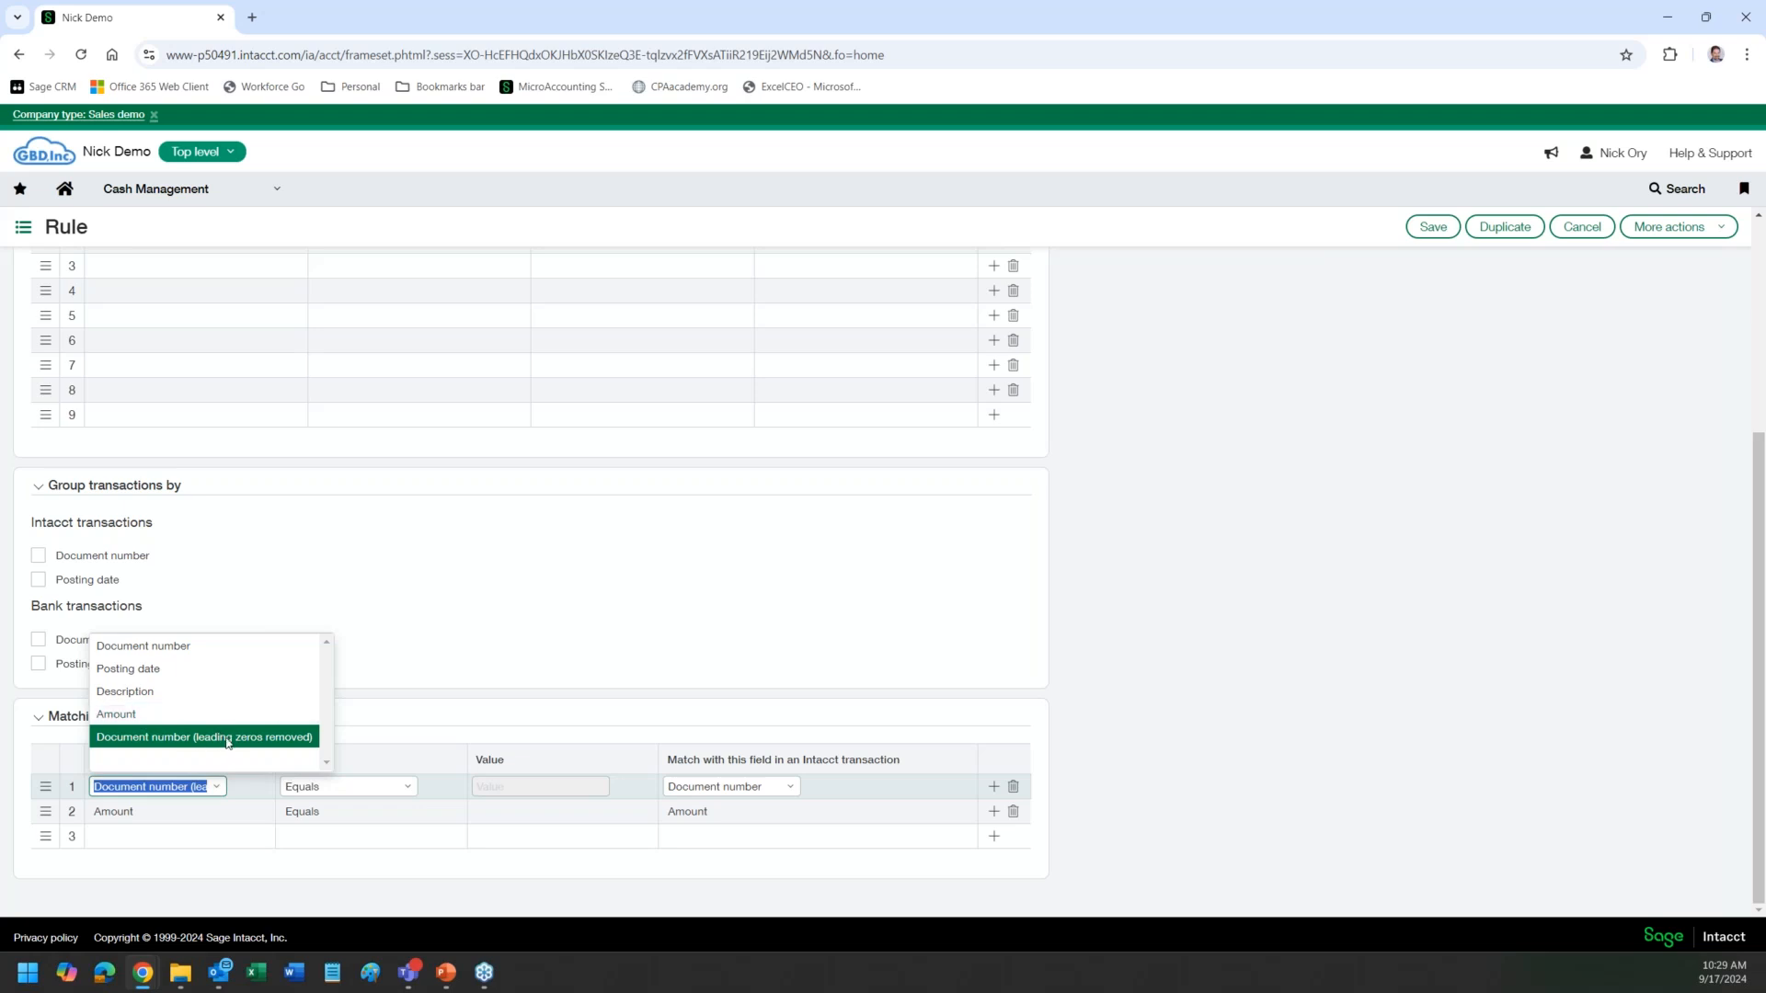
click(612, 709)
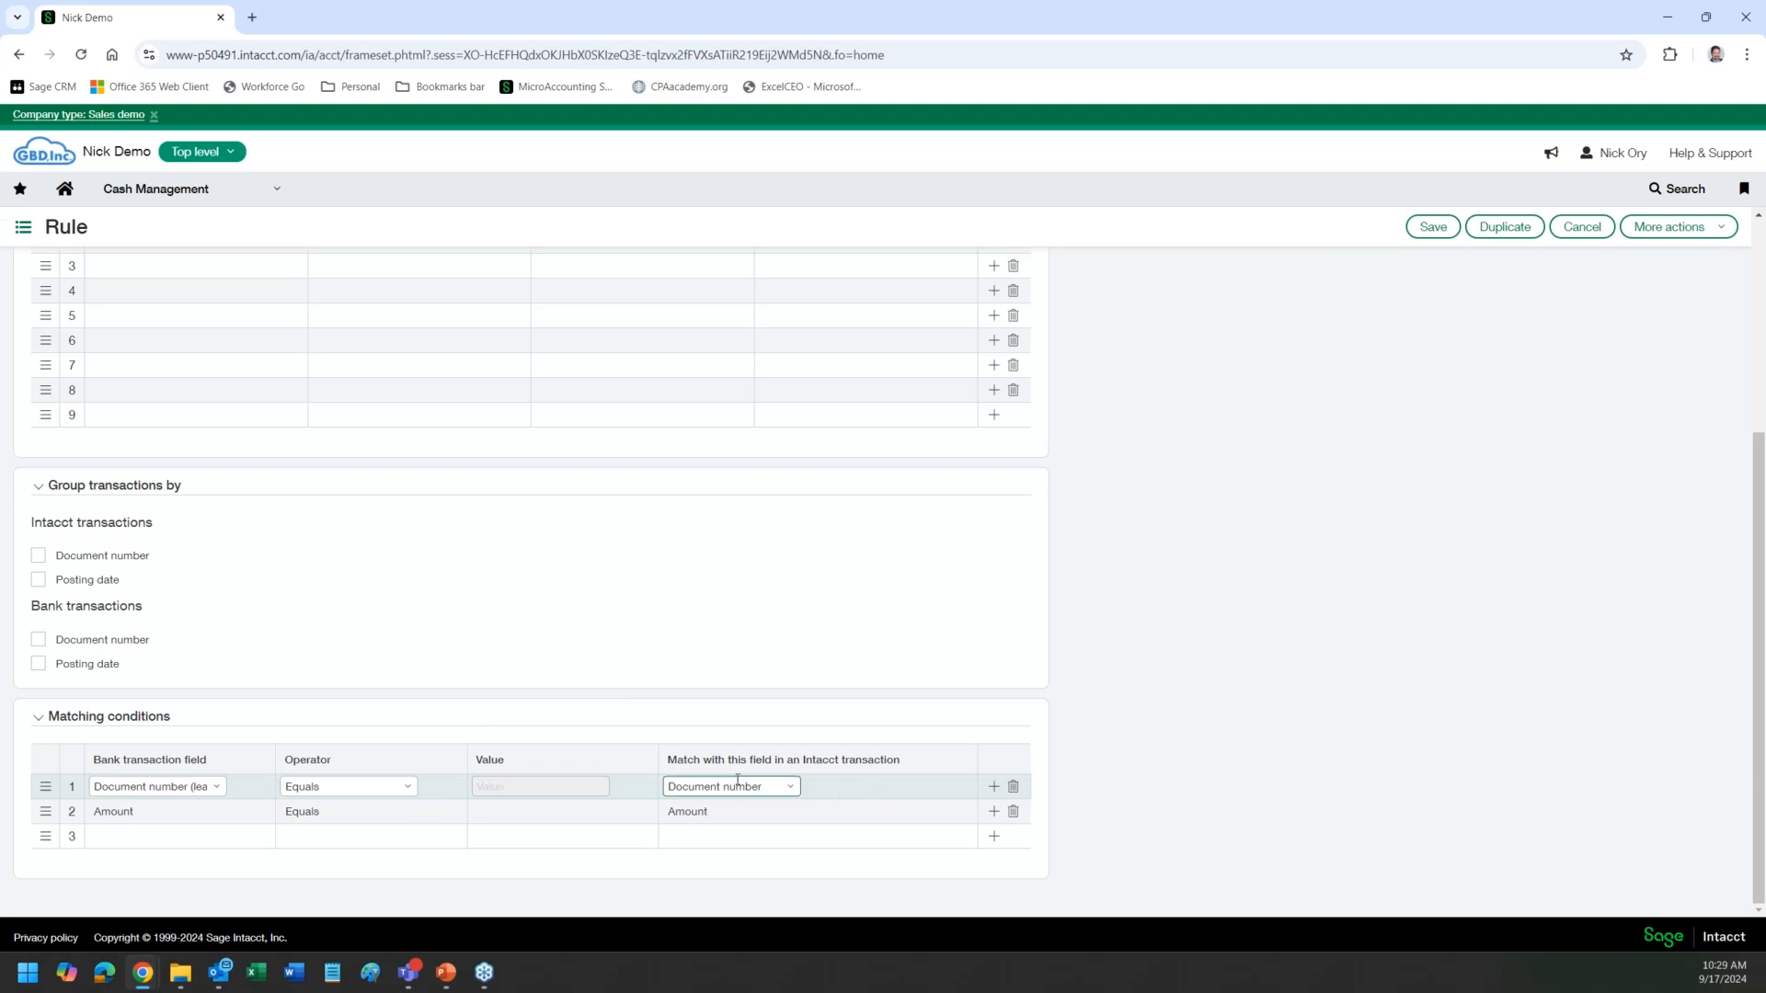
click(795, 789)
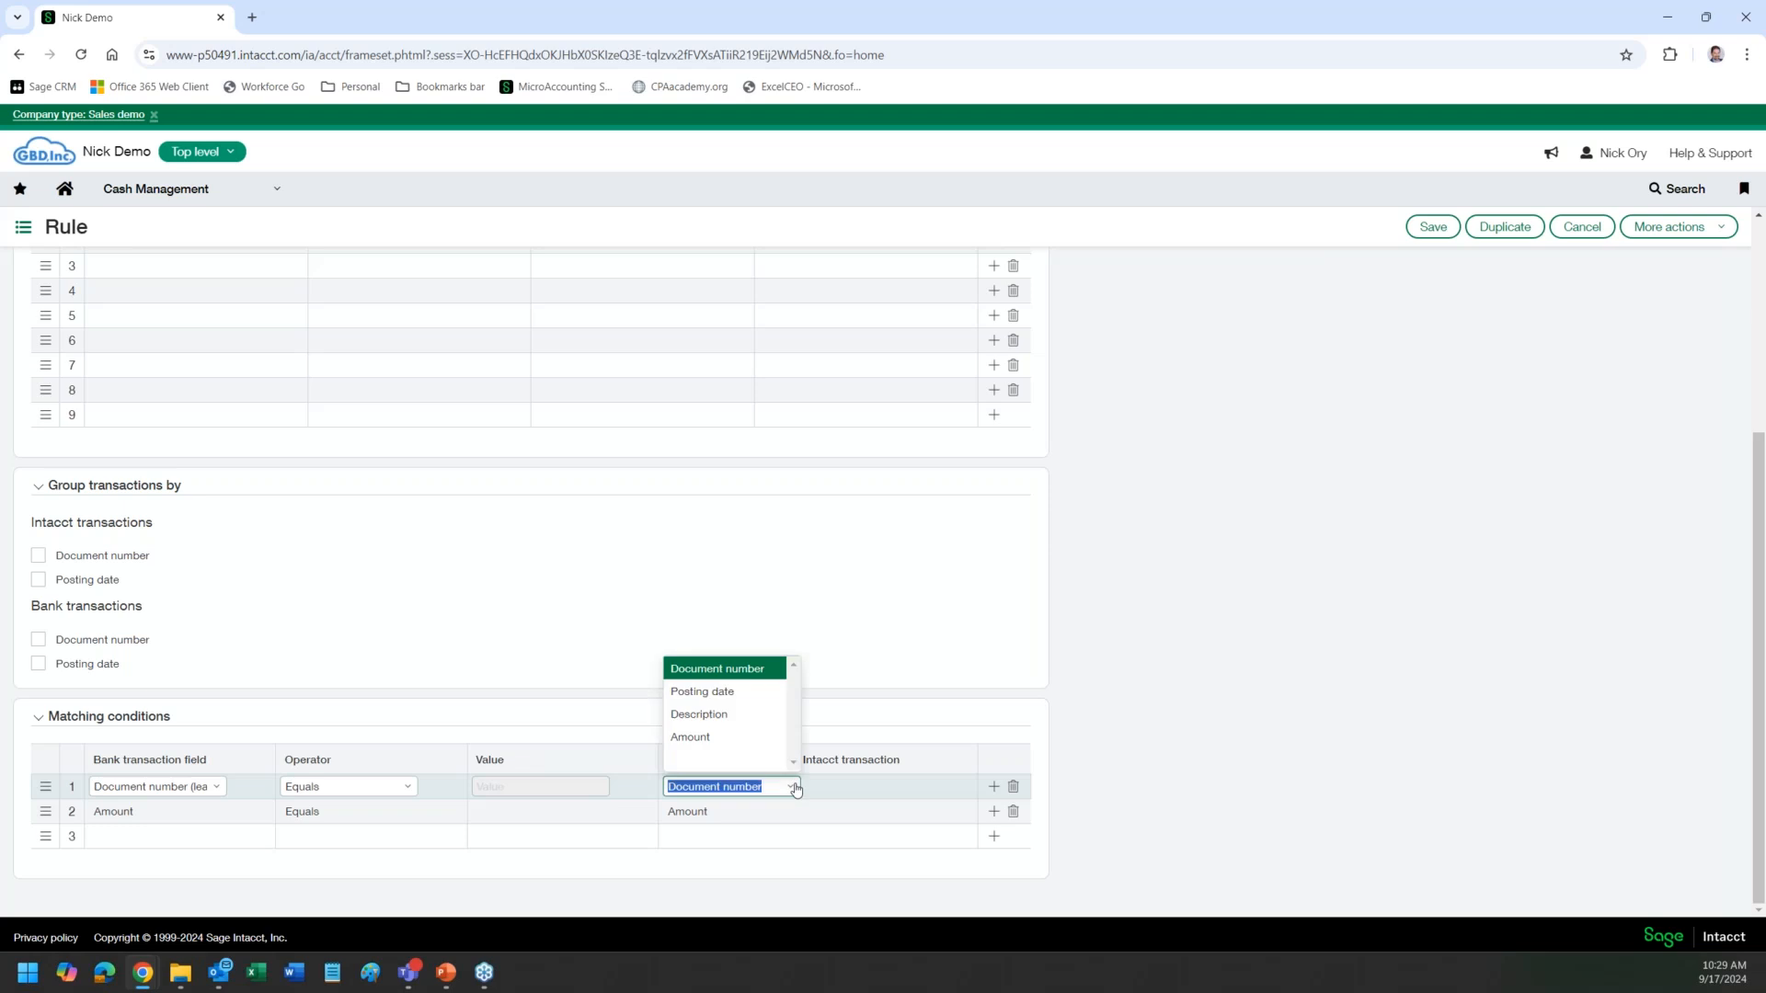
click(1051, 732)
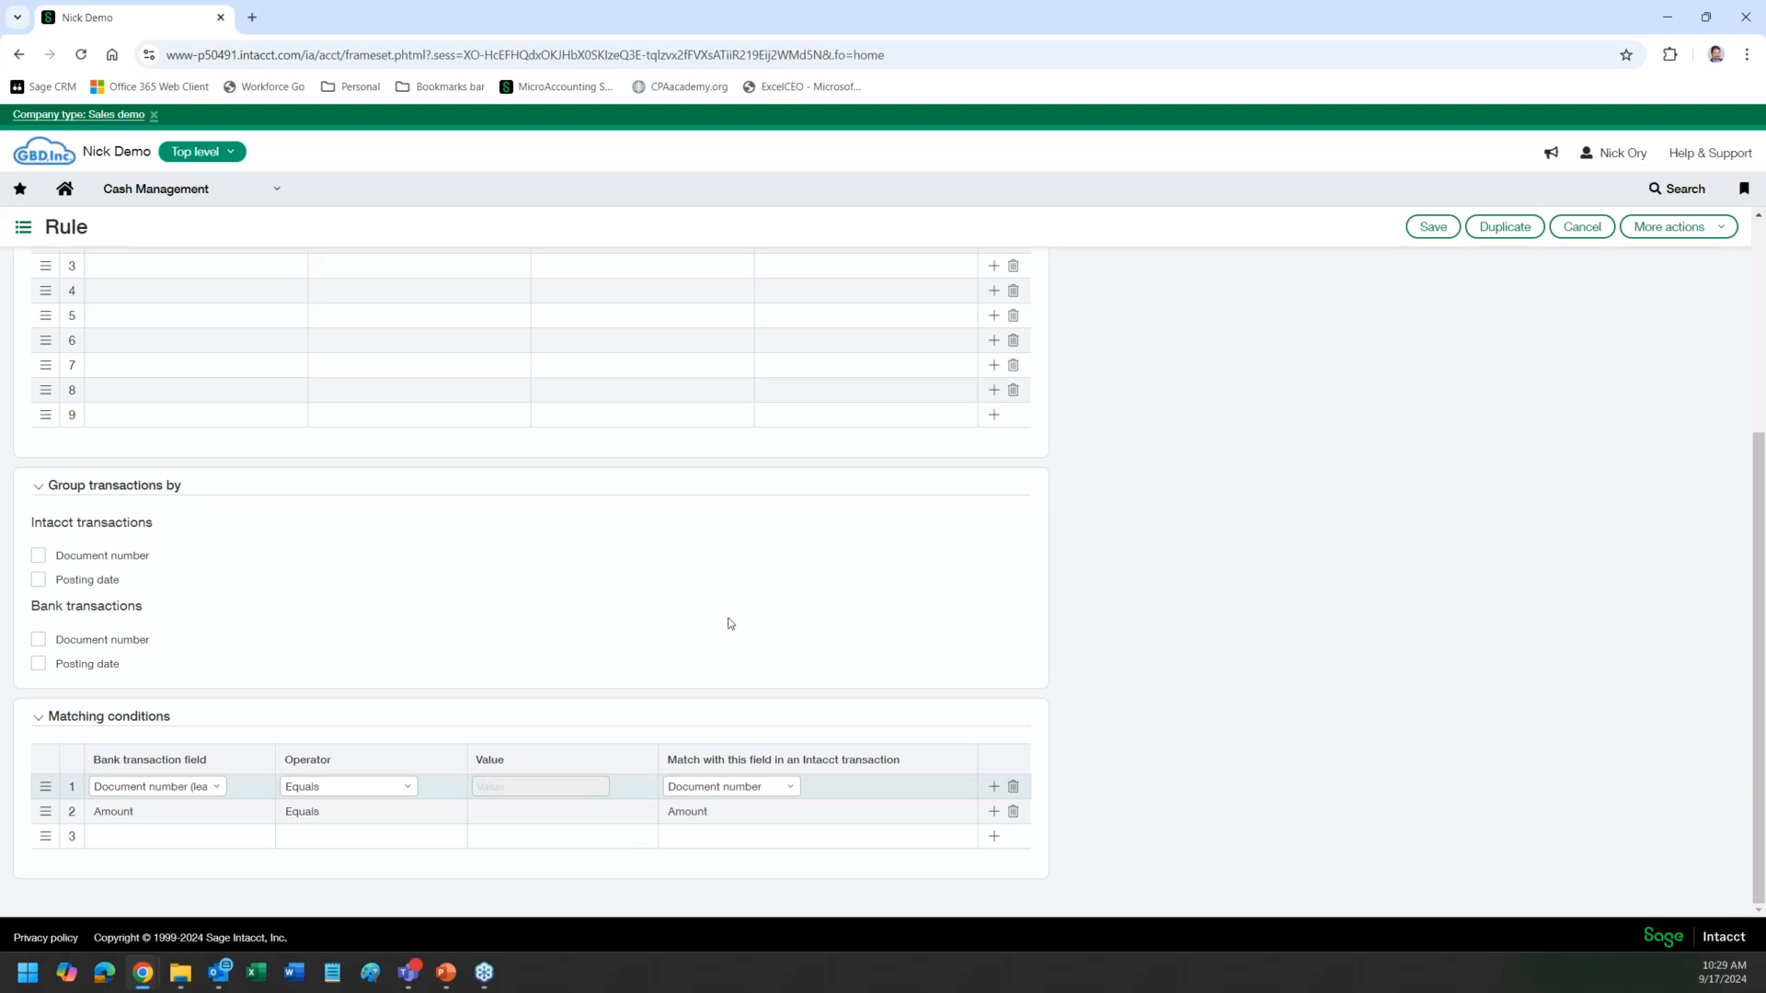
Step: Set the first filter row to bank transactions whose transaction type equals Debit
scroll(726, 621, up, 2)
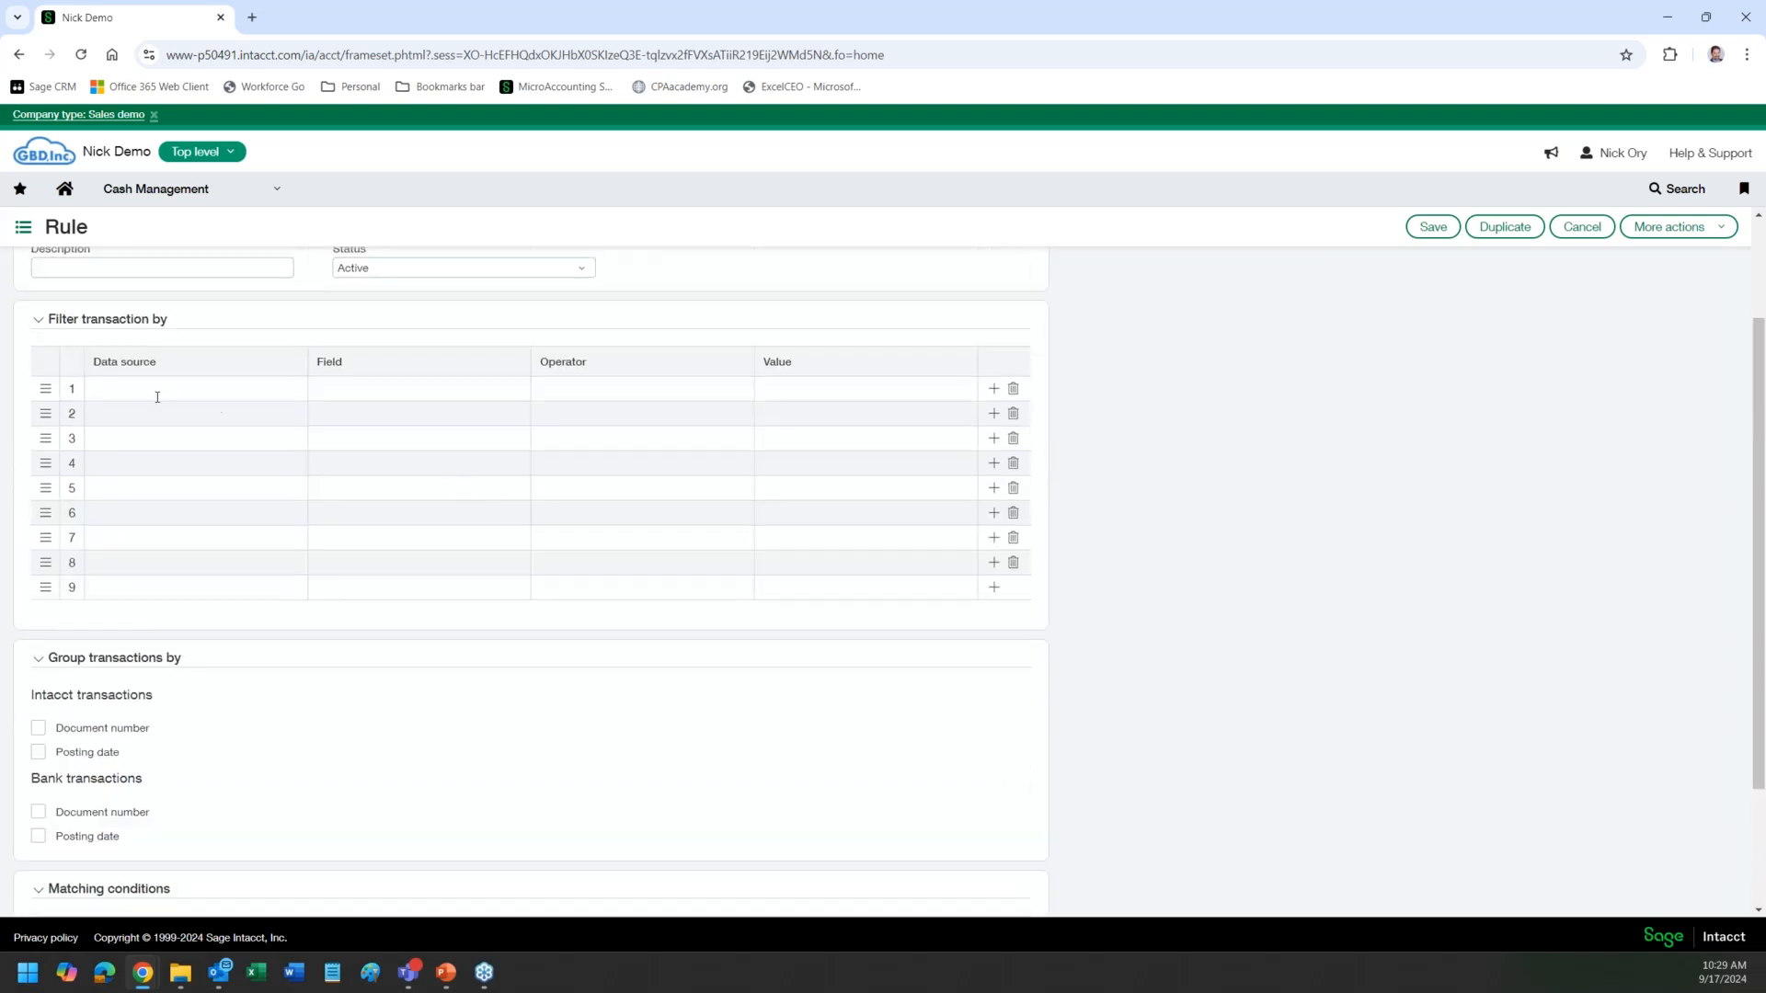
click(157, 396)
click(211, 396)
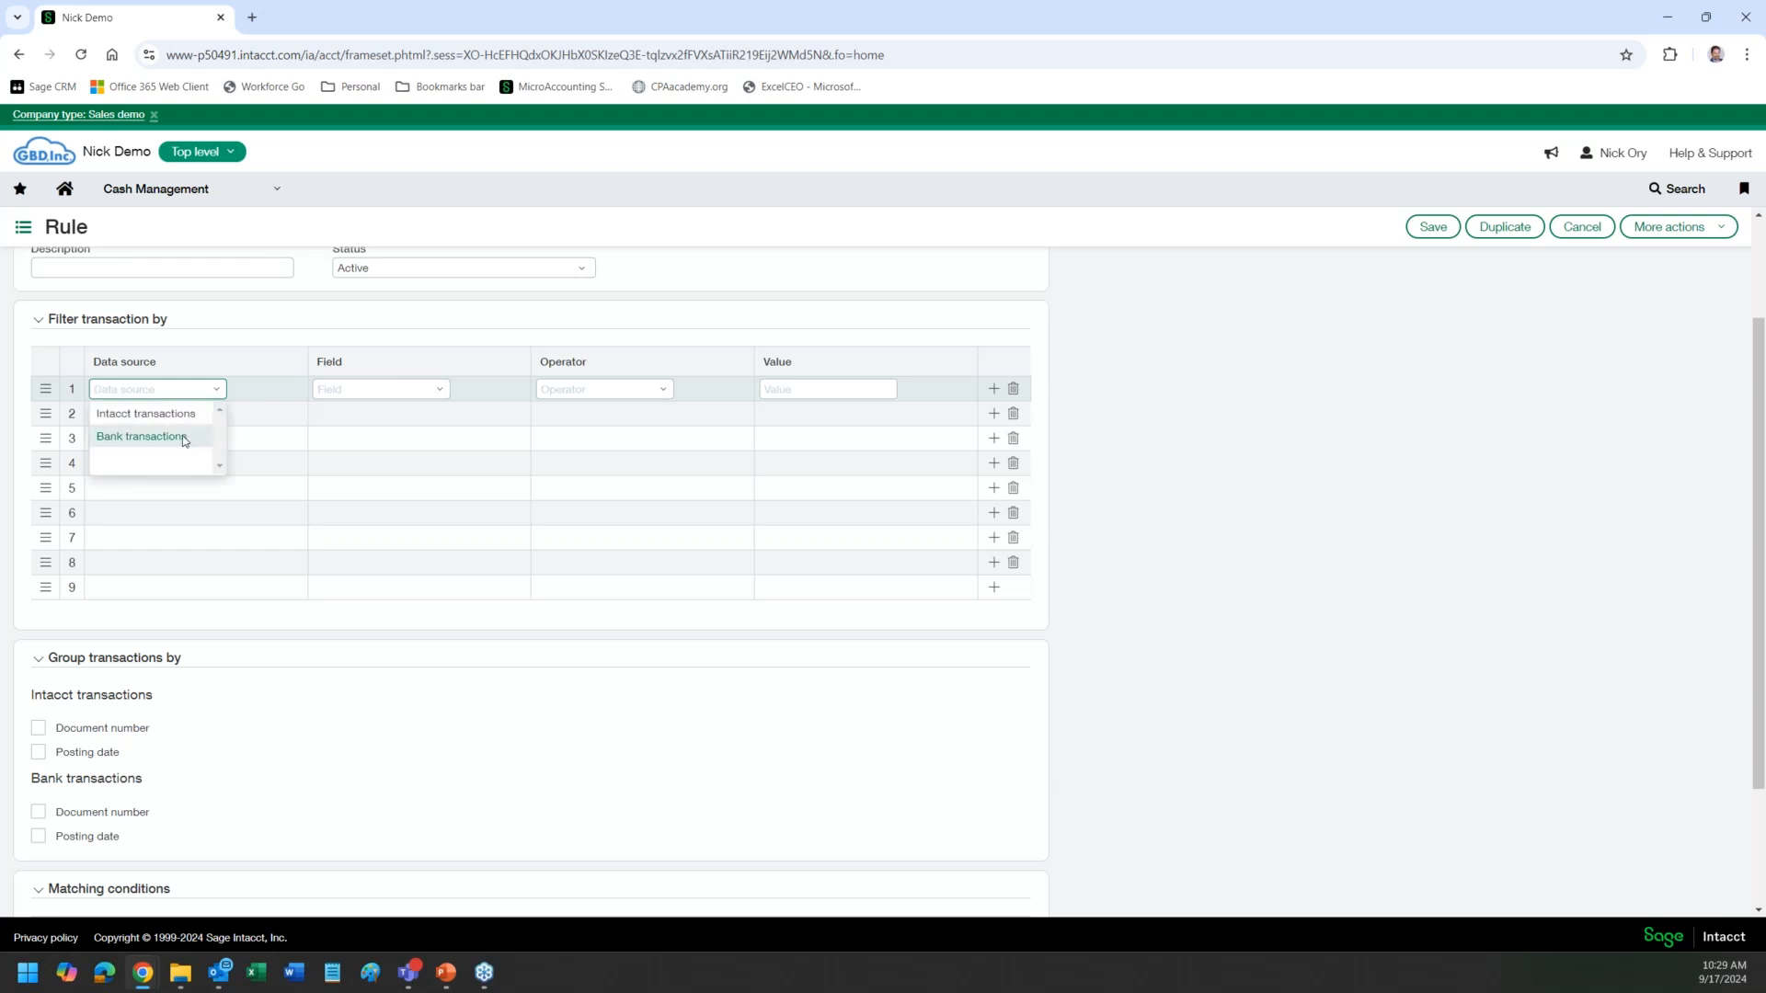
click(185, 438)
click(436, 391)
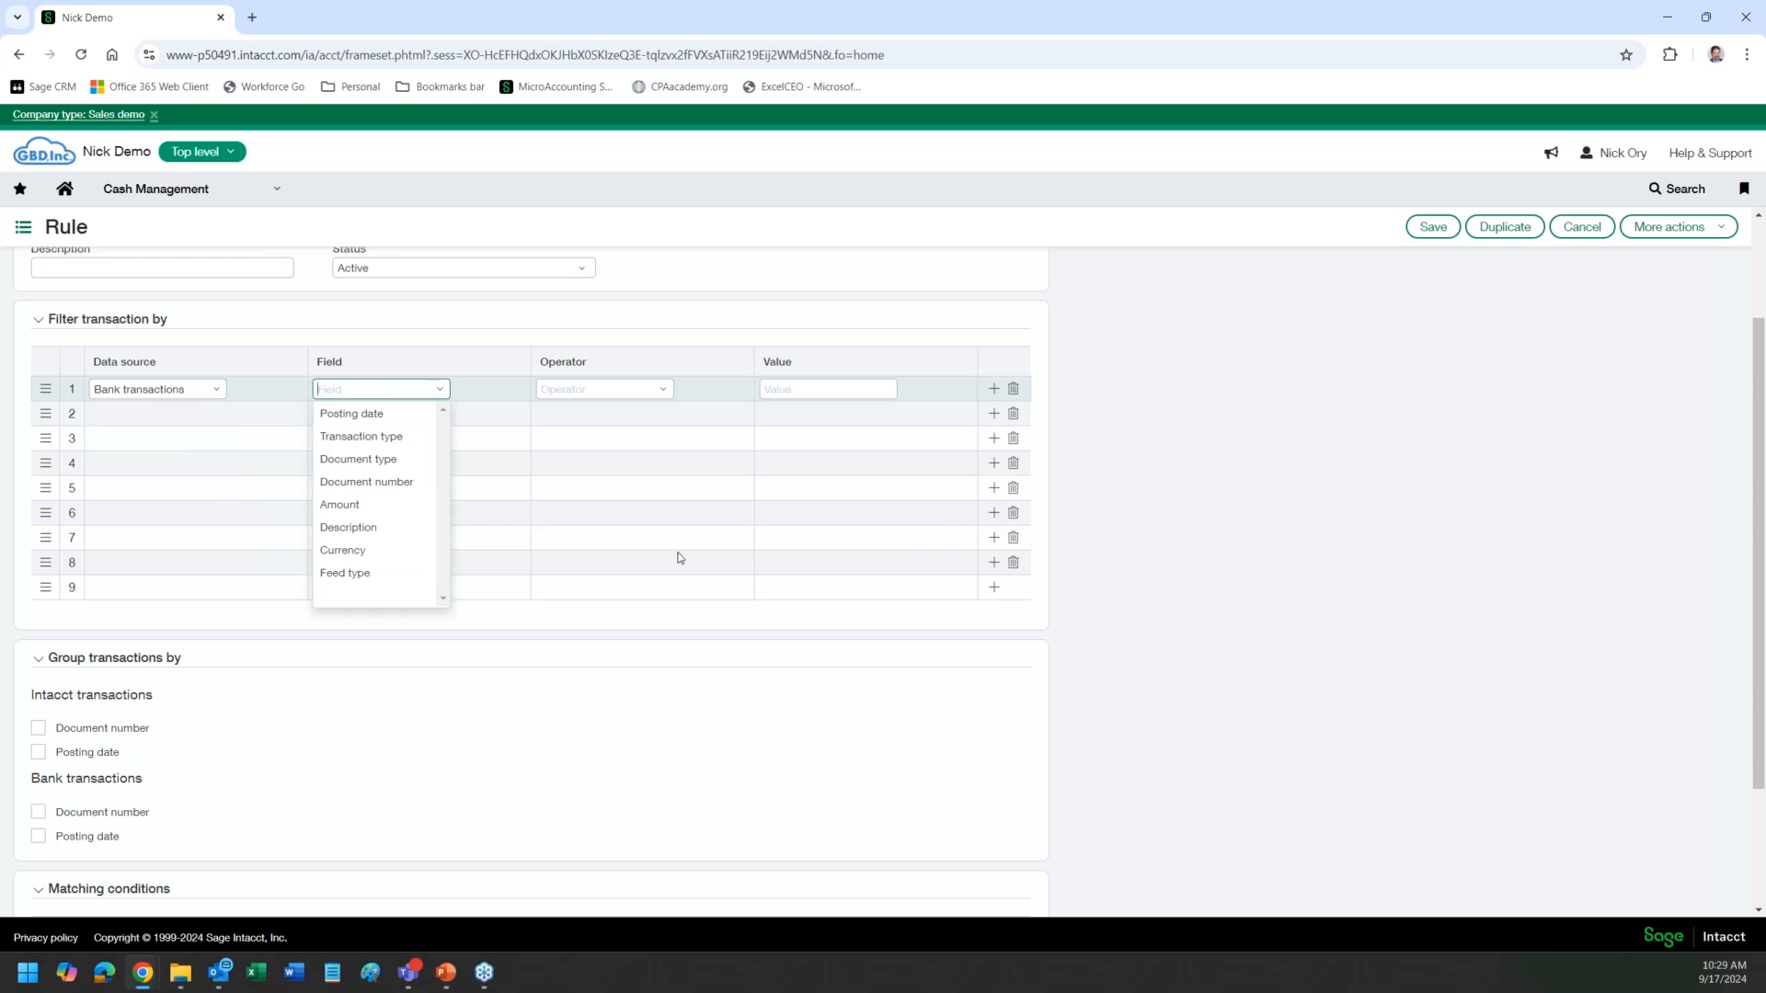
click(359, 436)
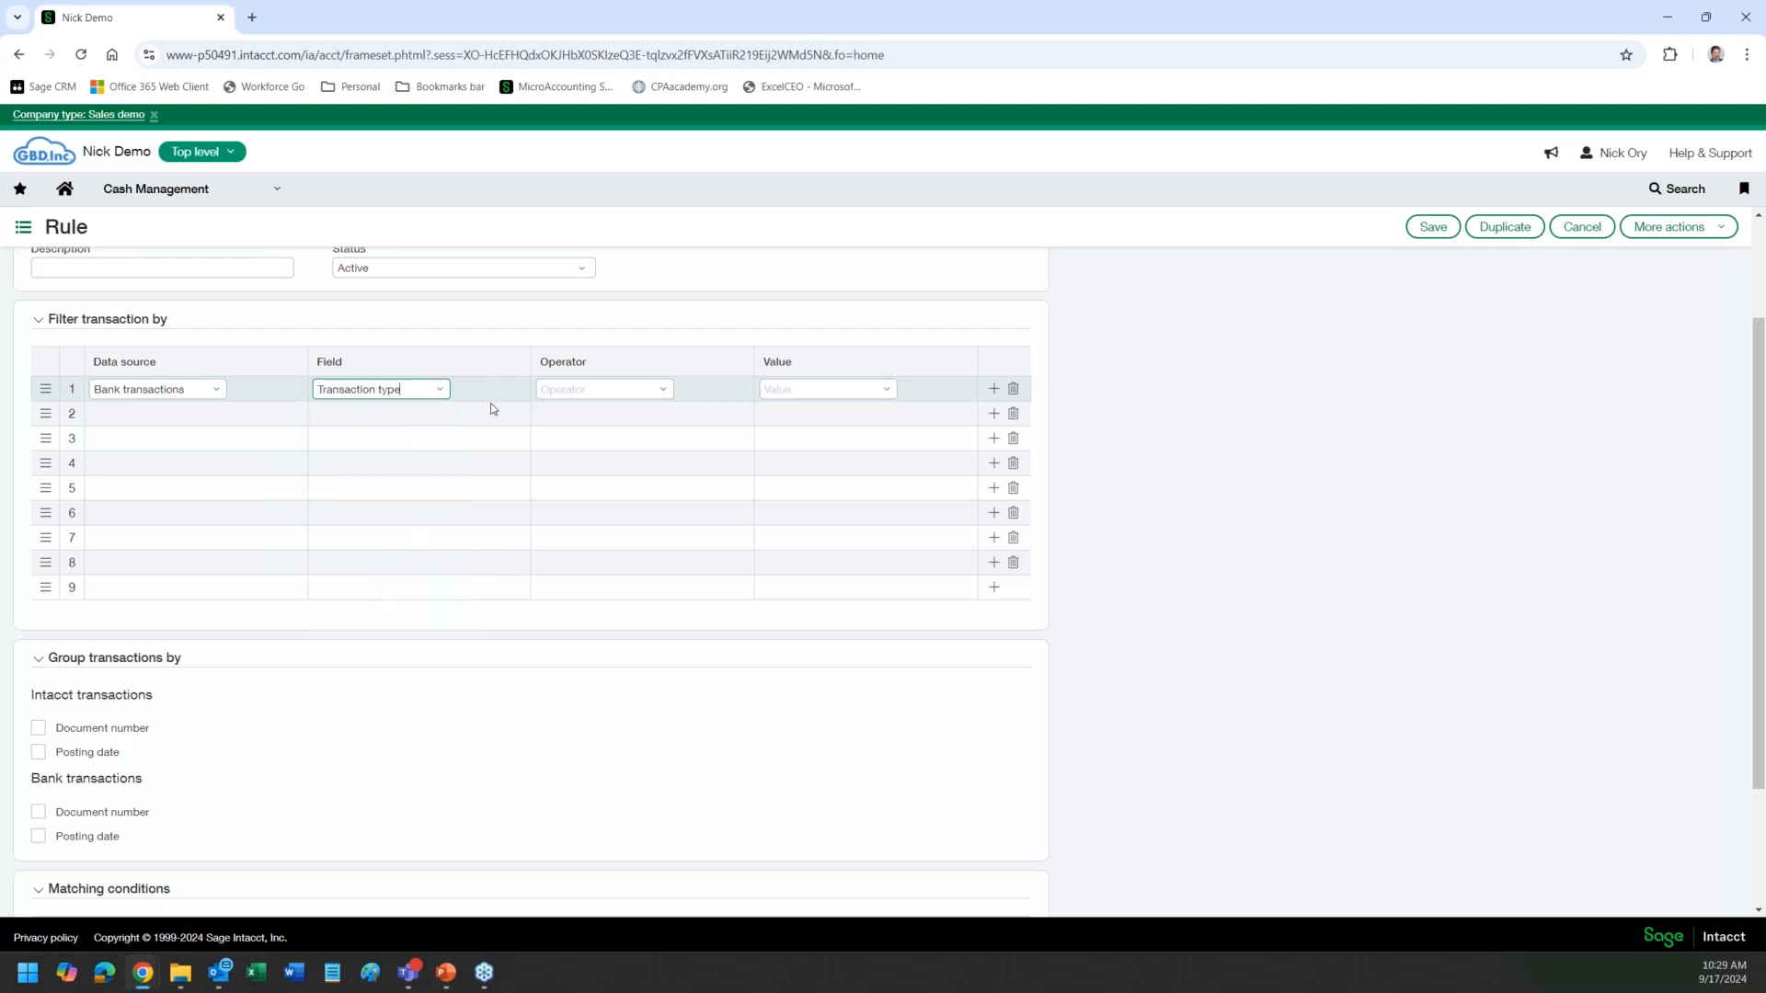
click(658, 390)
click(626, 411)
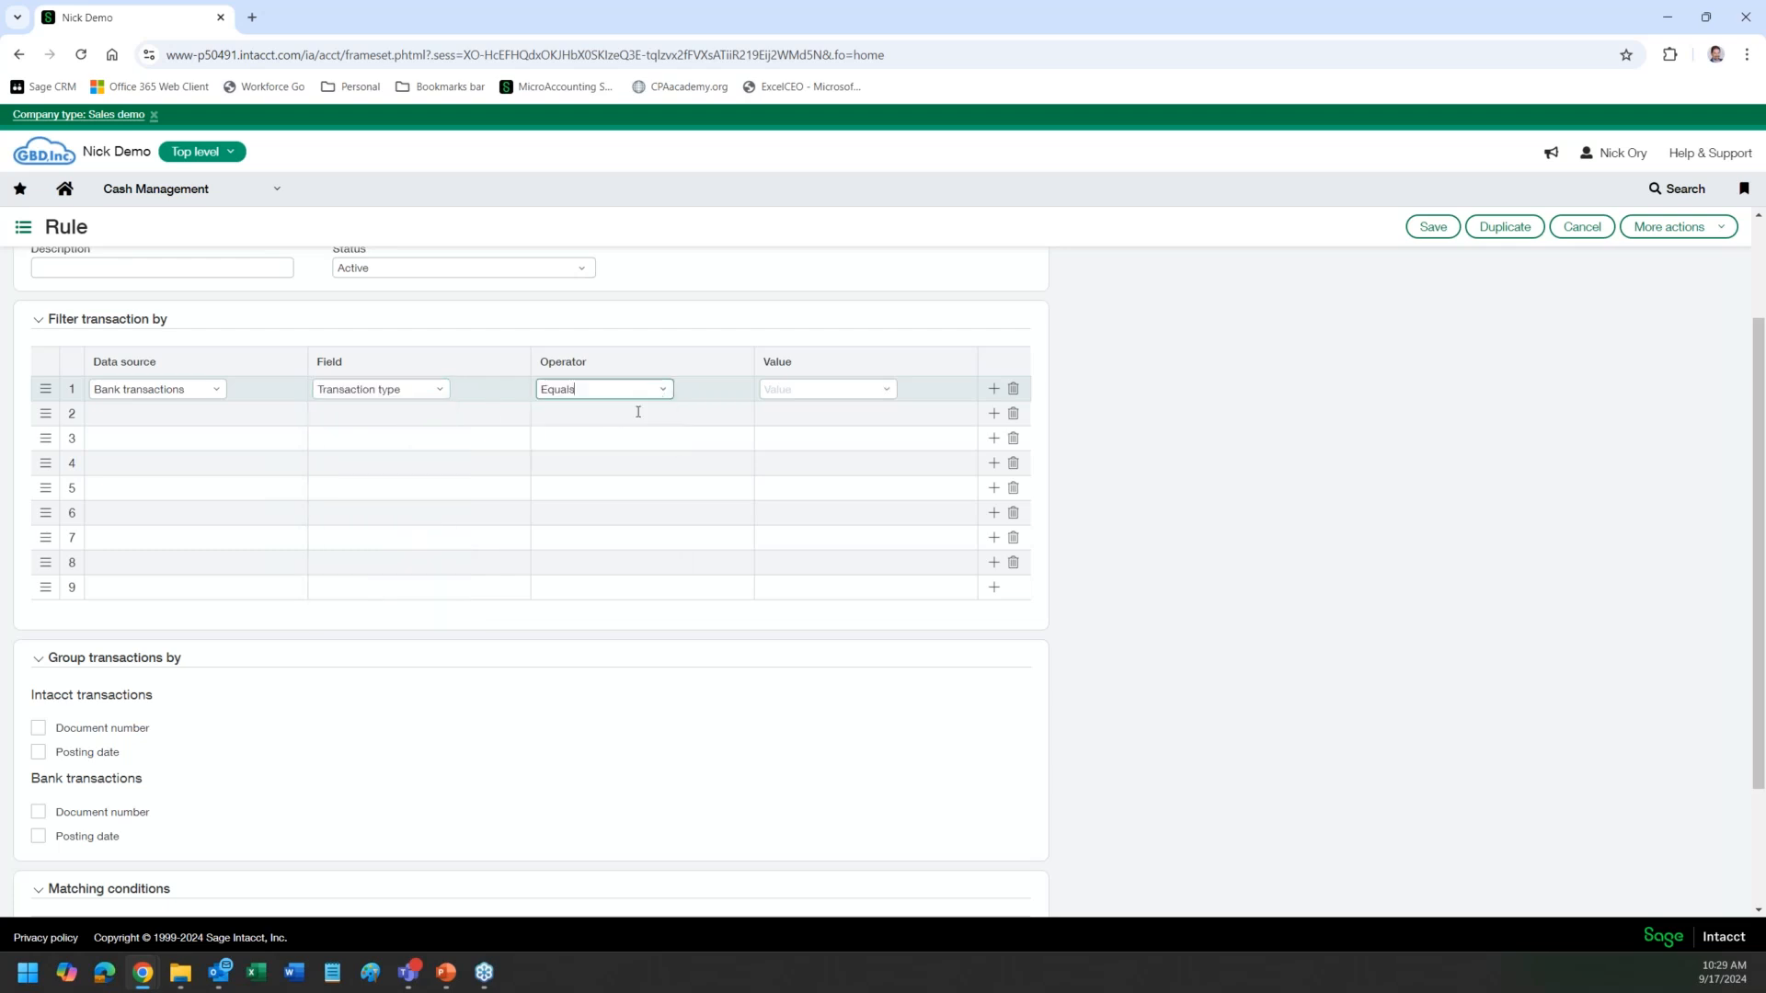
click(881, 391)
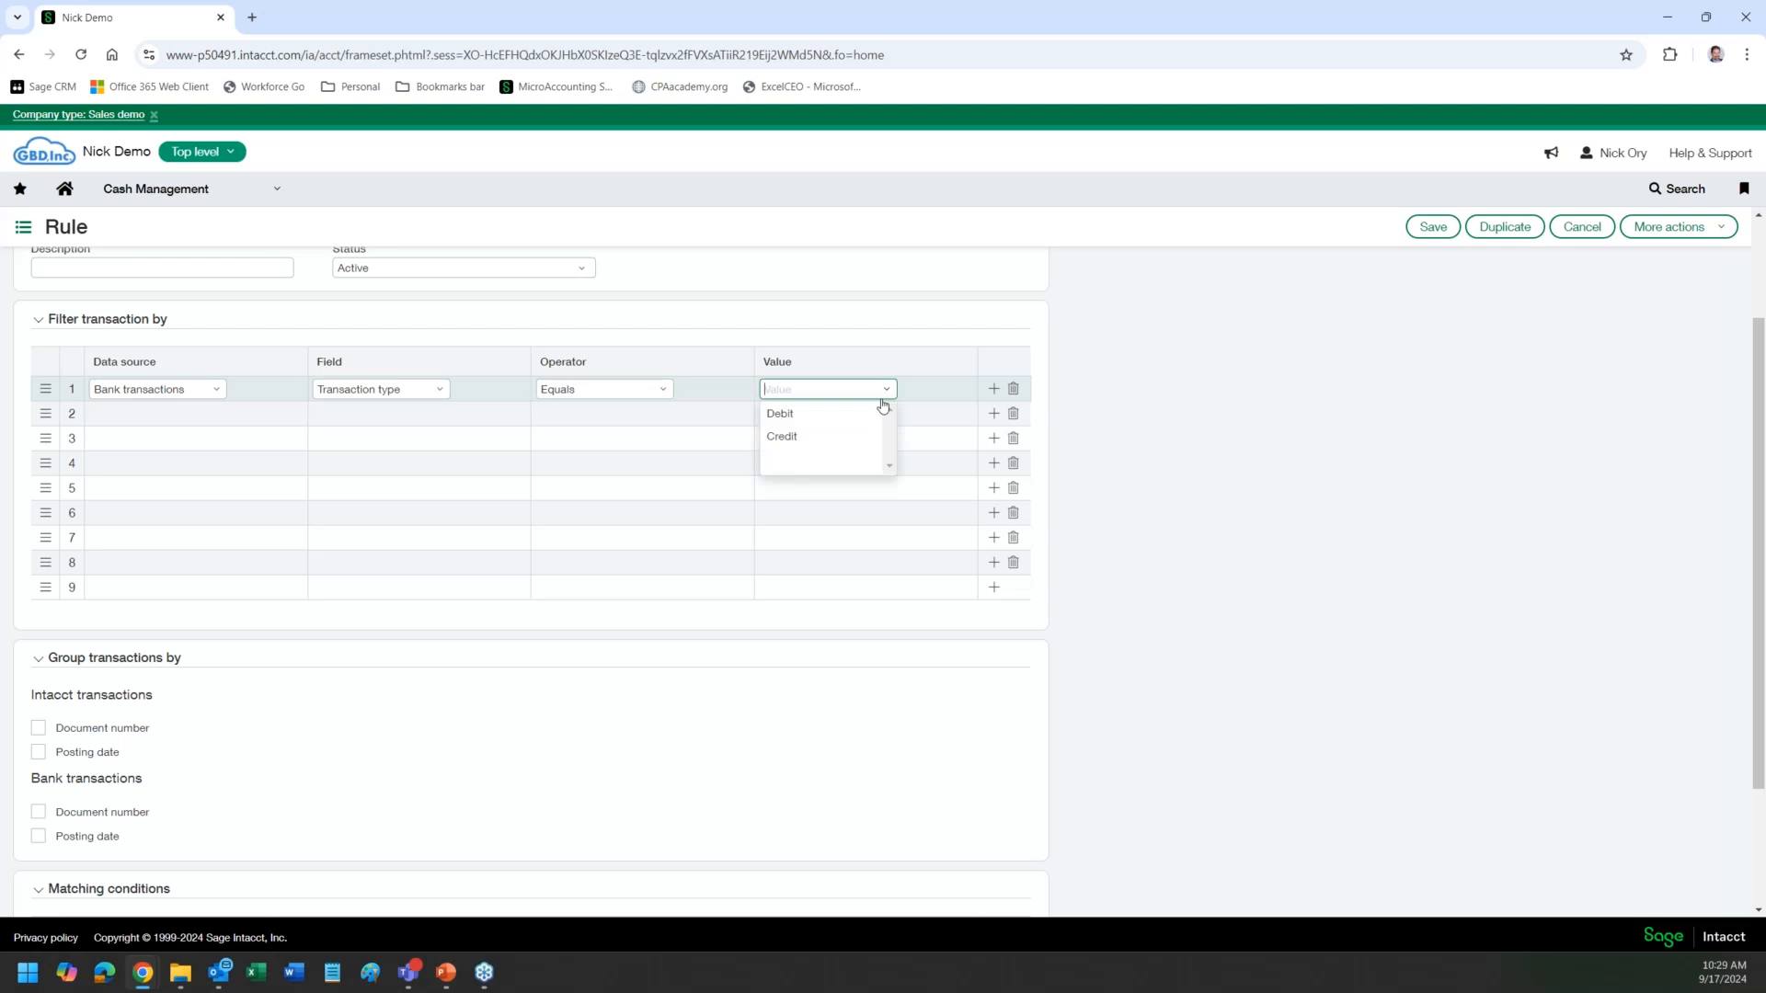
click(813, 423)
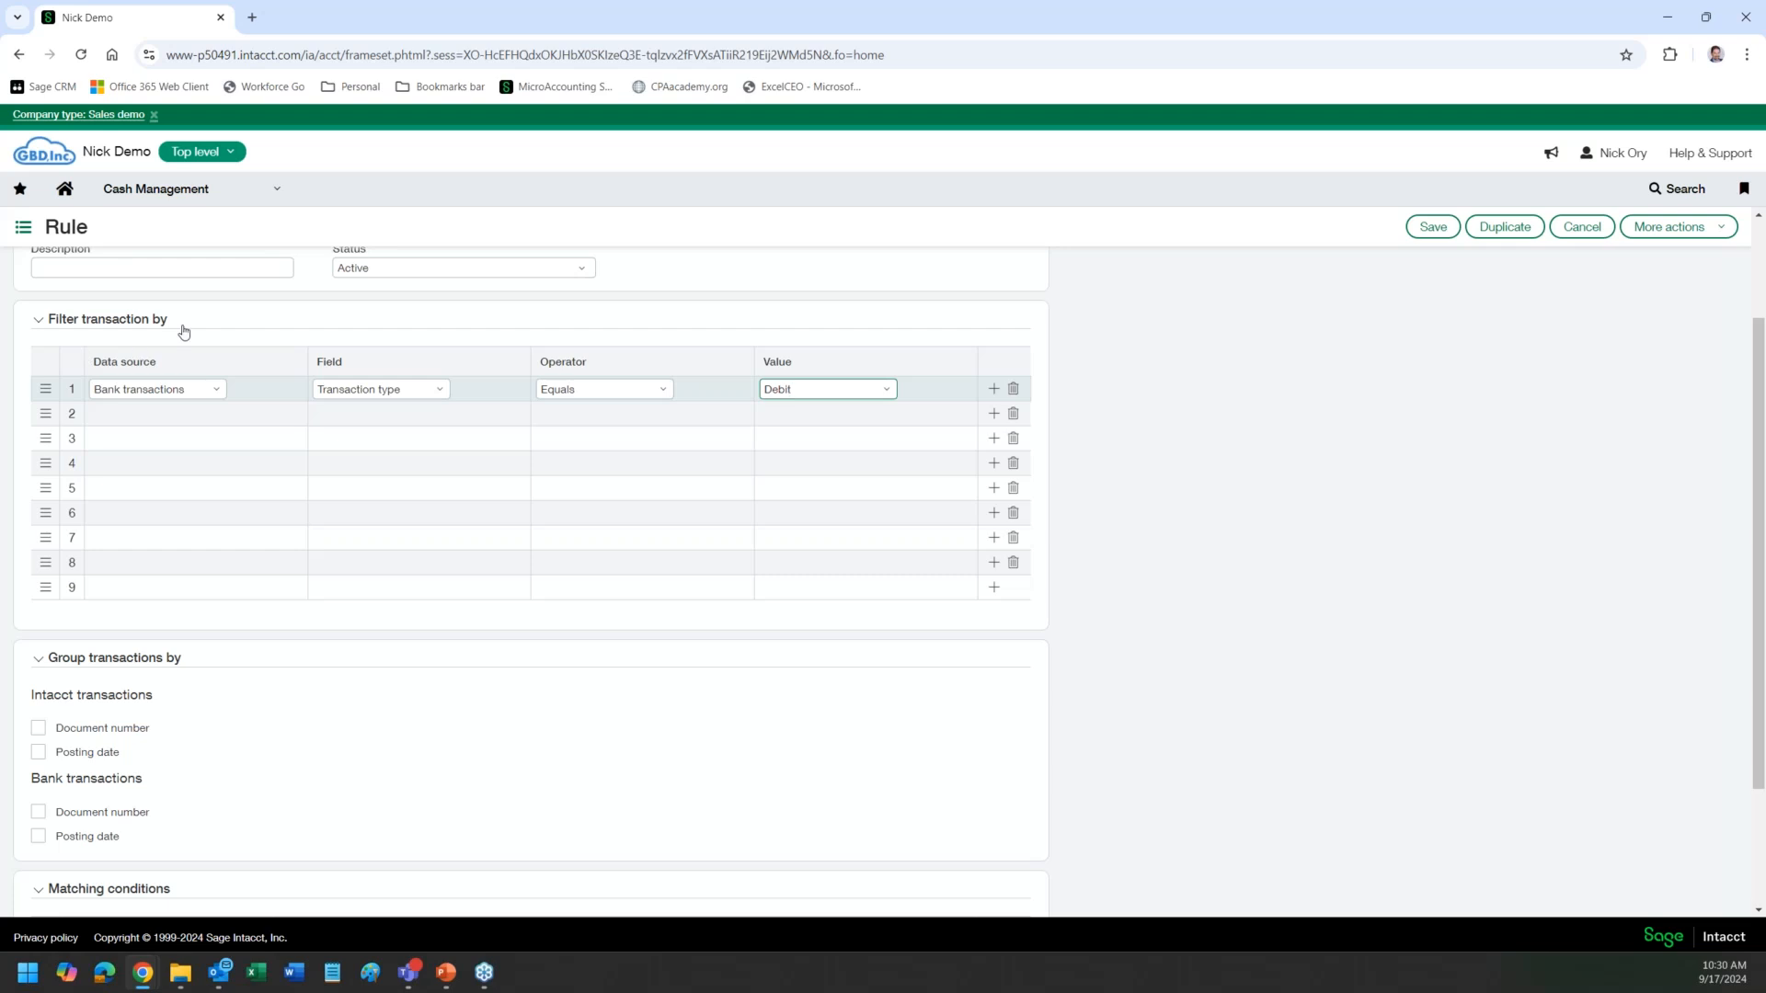
Step: Check the remaining rule sections and save the CHECK MATCH rule
scroll(1194, 631, down, 2)
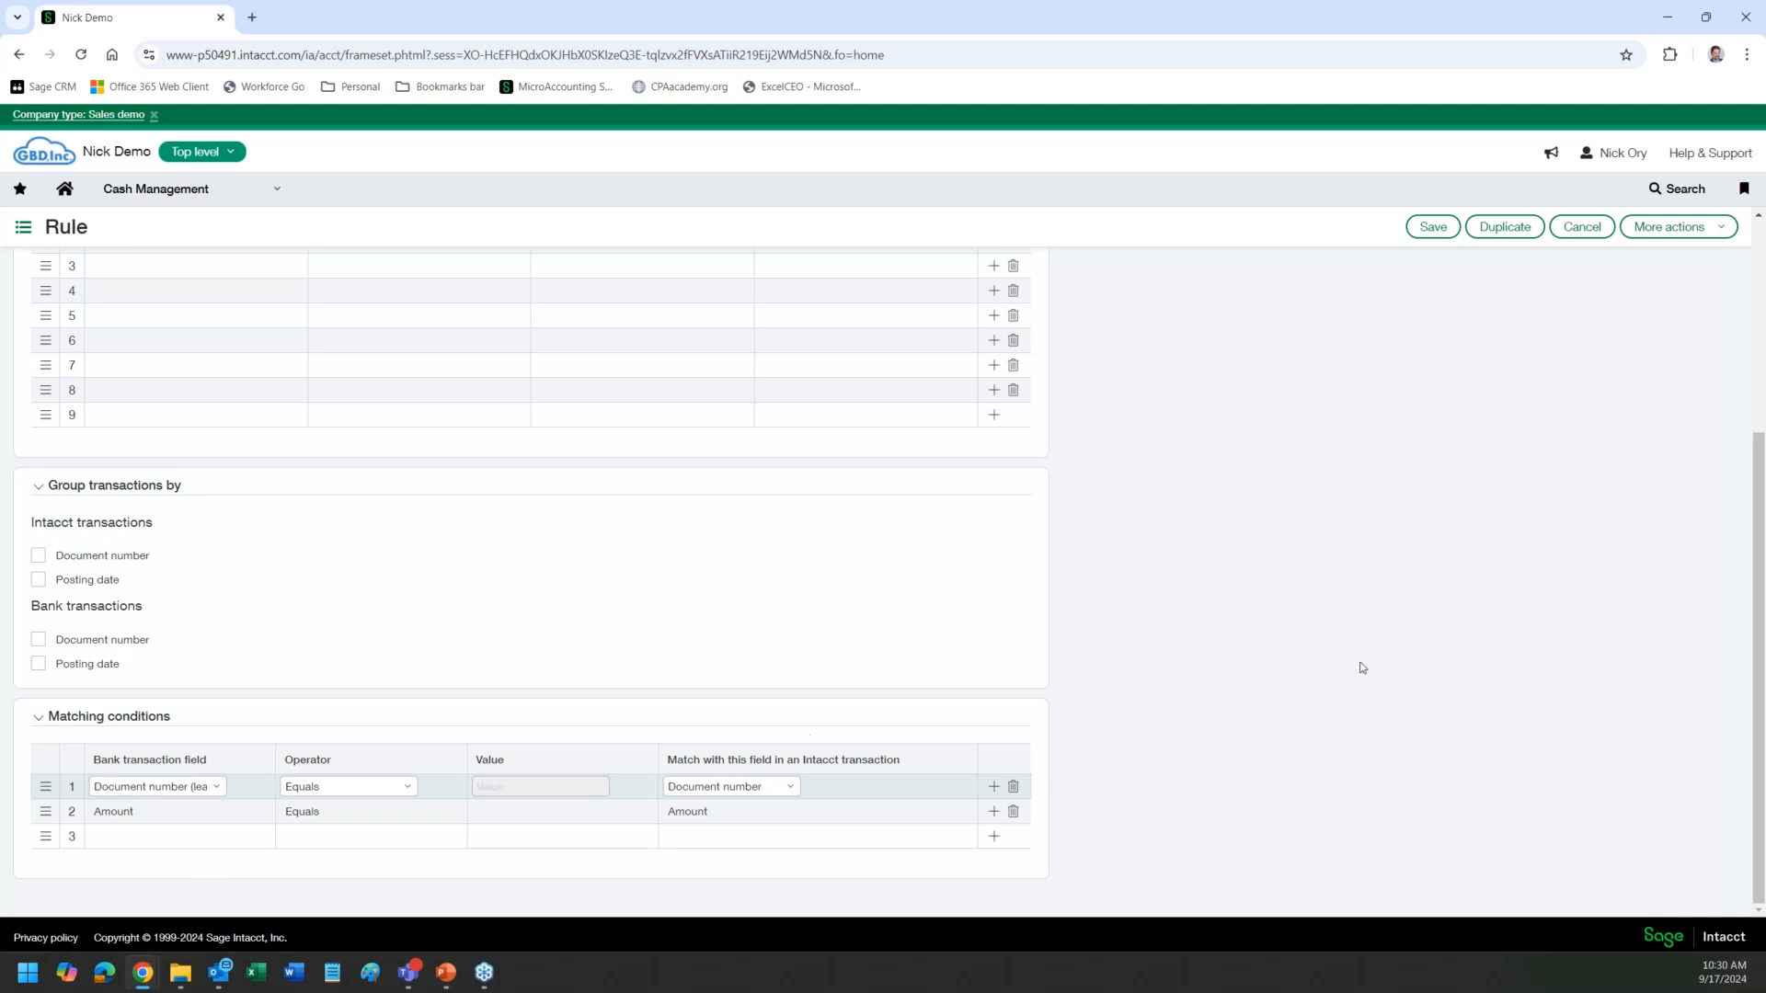
scroll(1325, 505, up, 4)
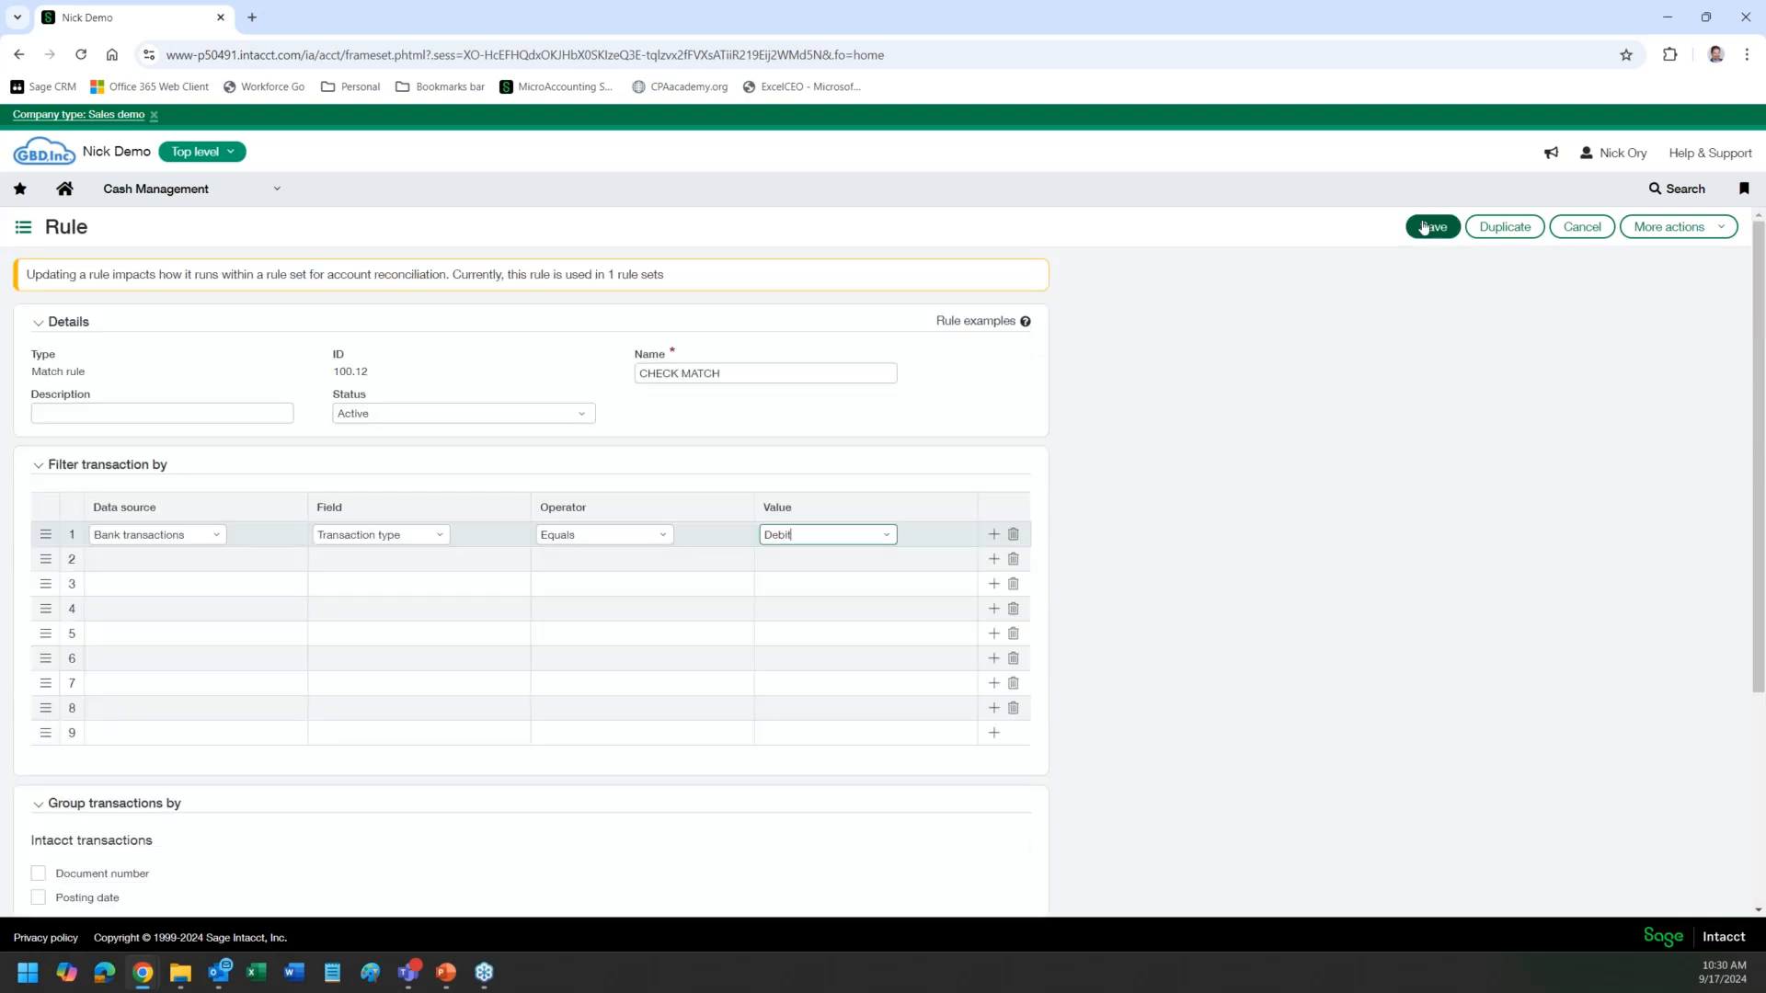
scroll(1285, 564, down, 4)
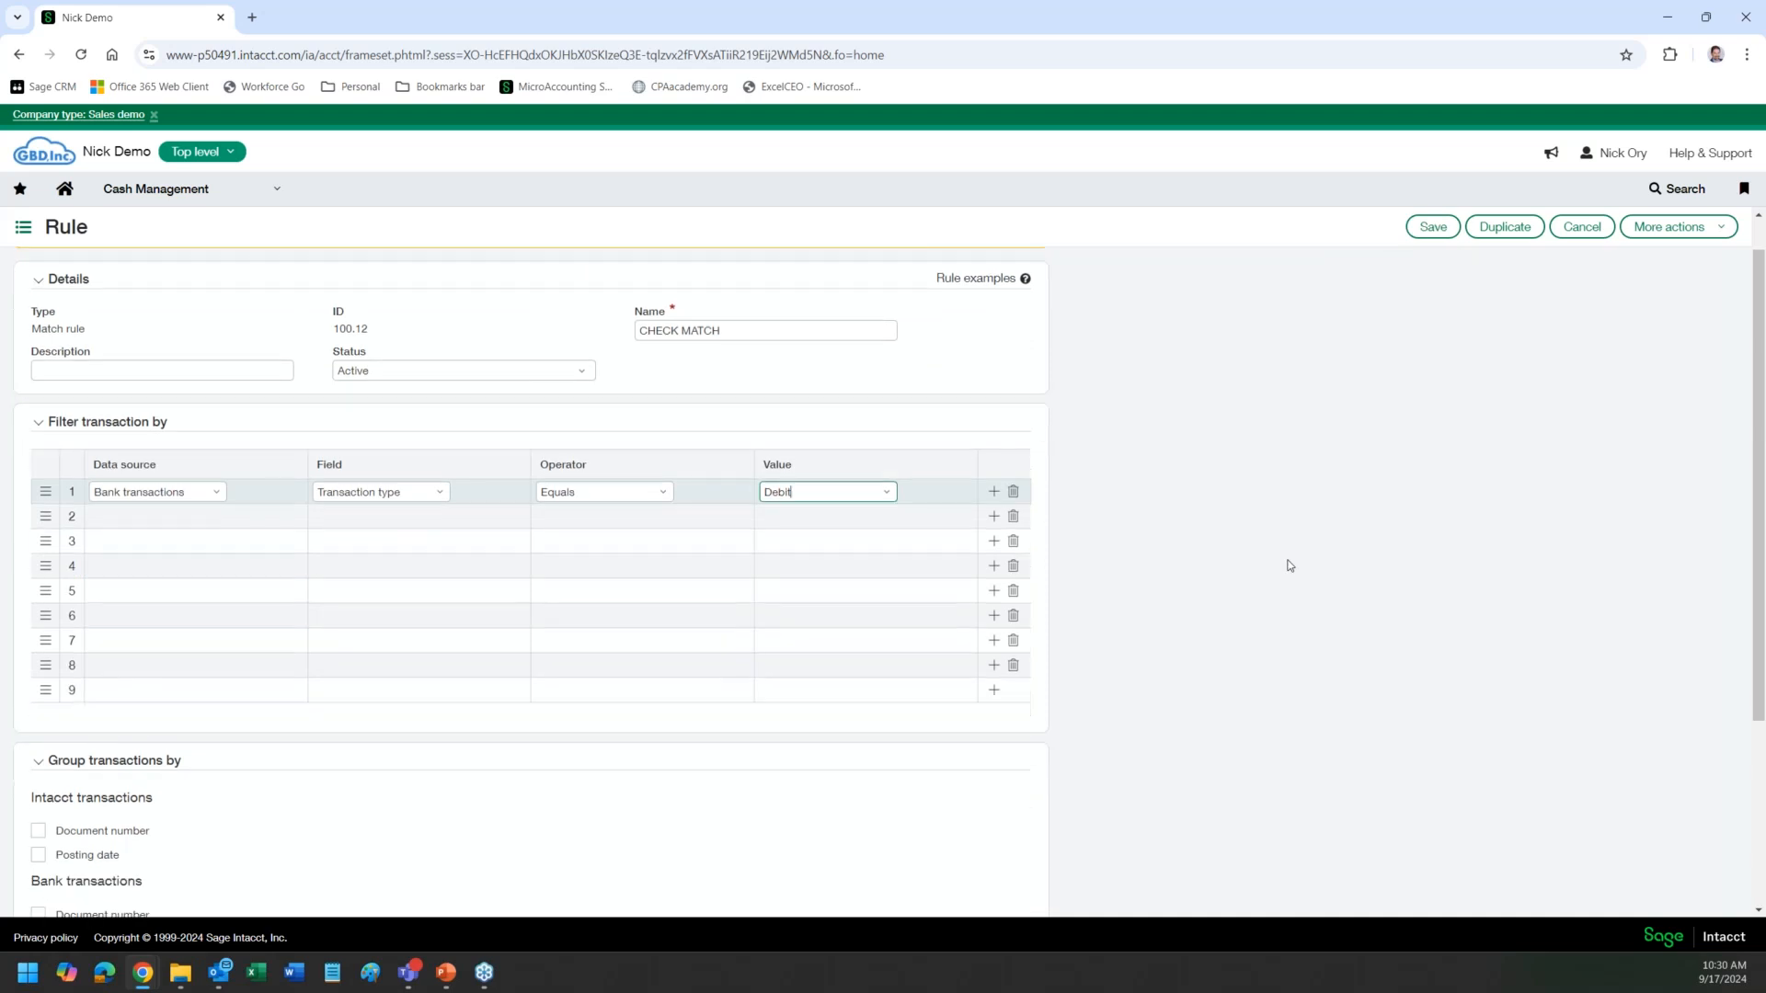
scroll(1285, 563, up, 4)
click(1418, 232)
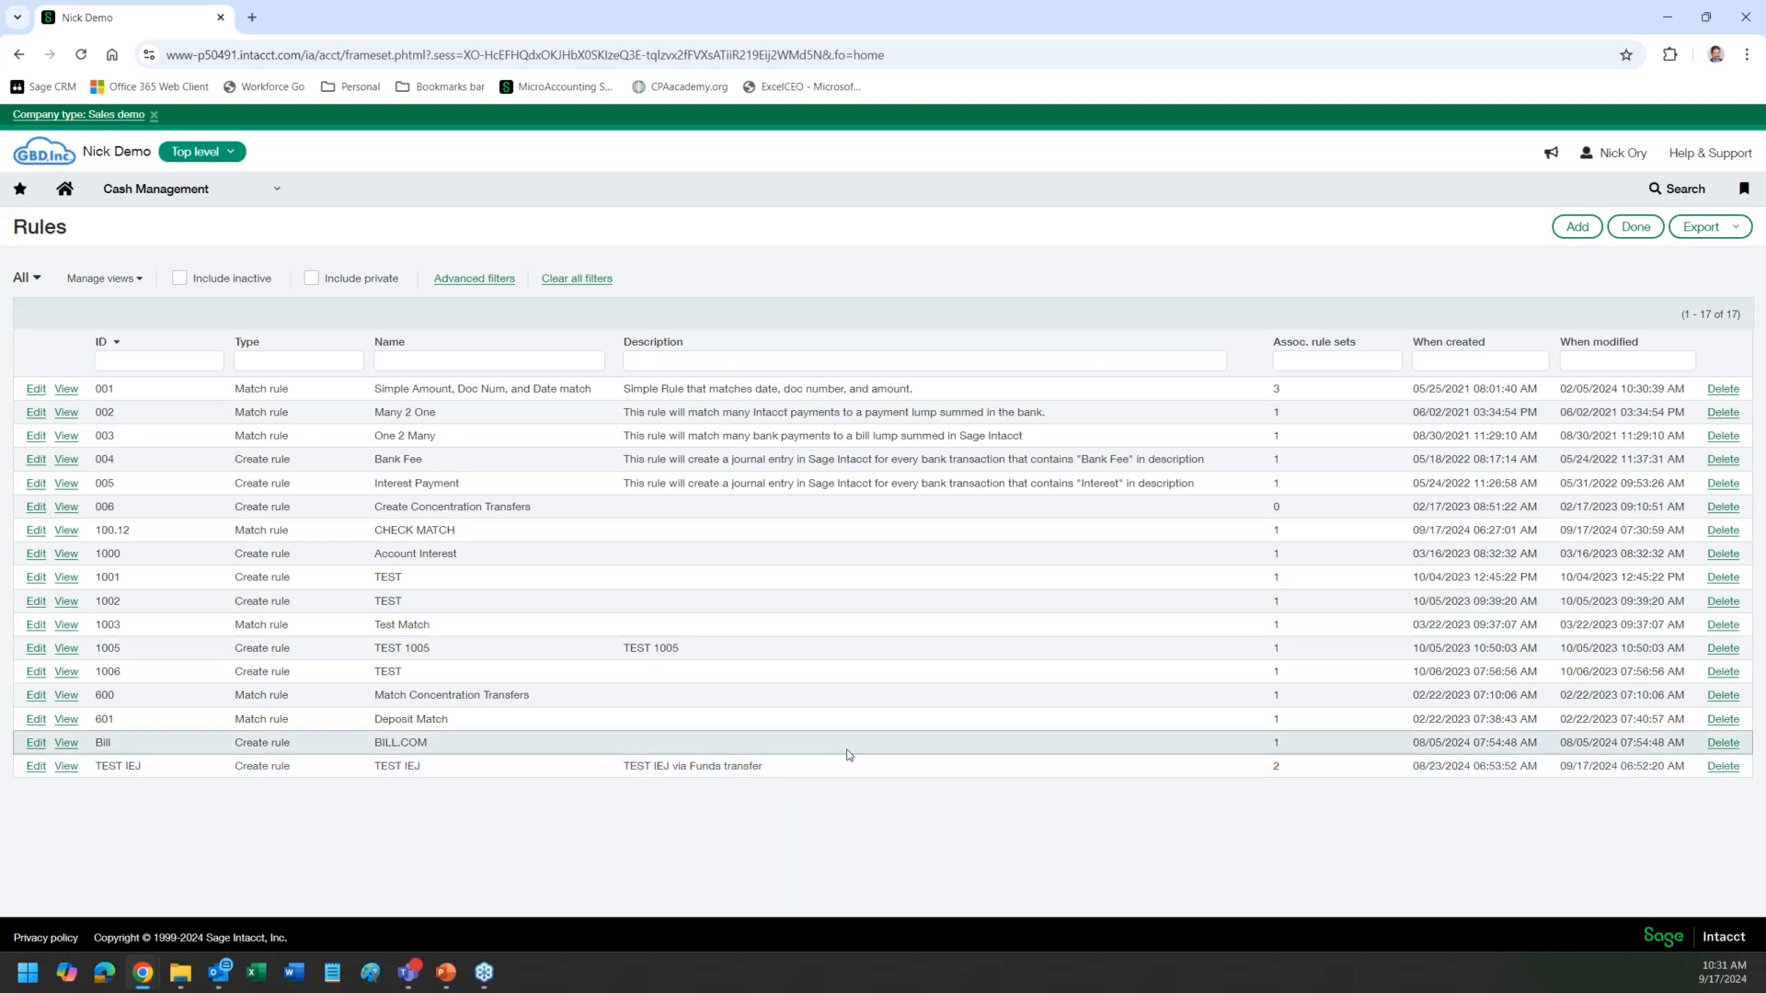
Step: Open the TEST IEJ create rule for editing and bring up the bank transactions list in a duplicate browser tab
click(37, 766)
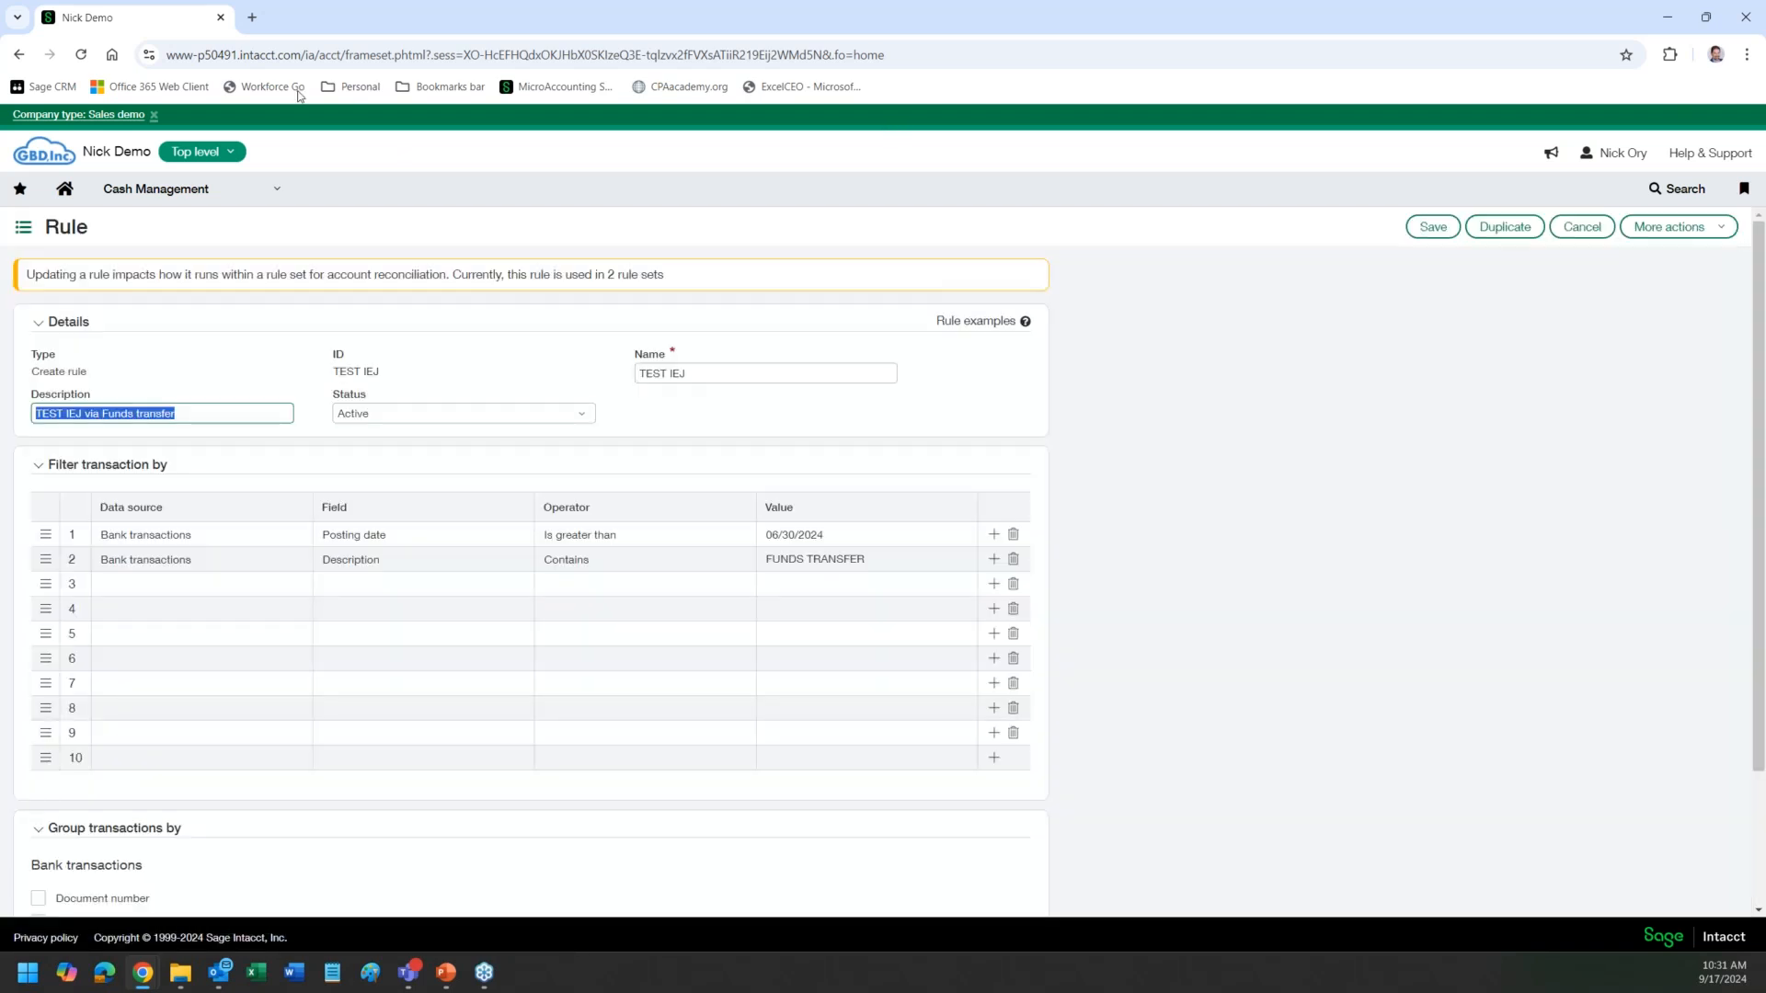
right_click(145, 14)
click(208, 188)
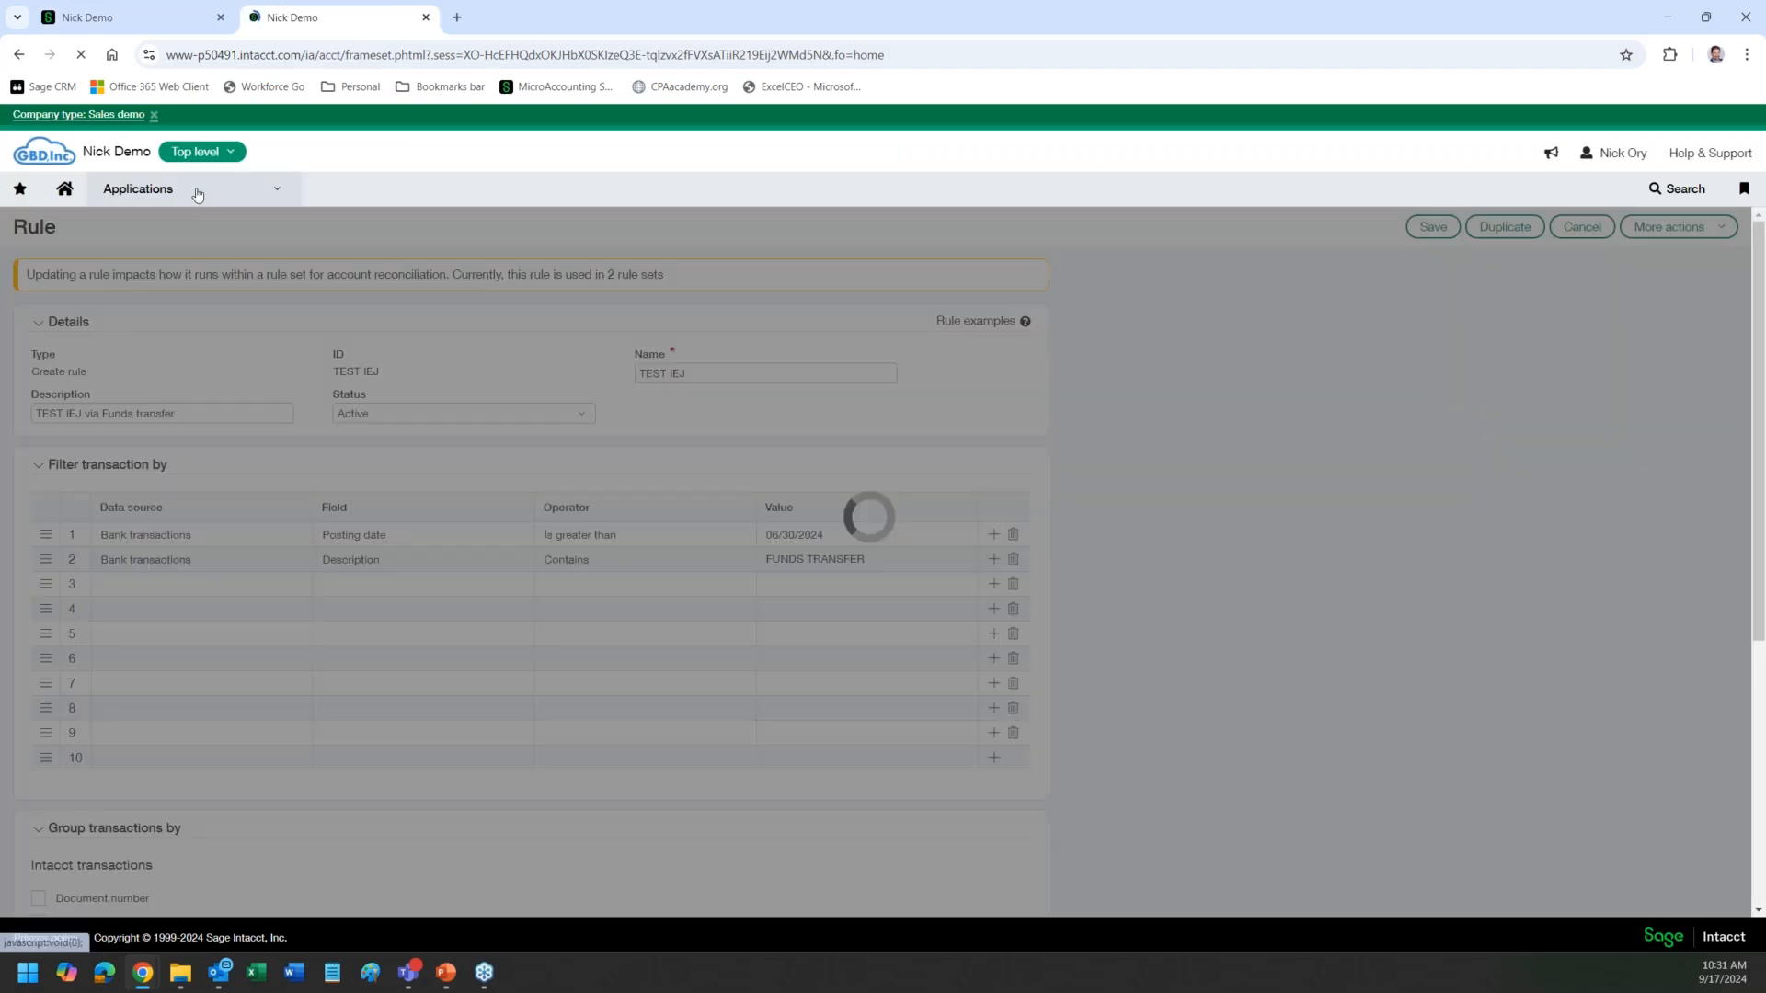
mouse_move(199, 191)
mouse_move(160, 336)
click(402, 401)
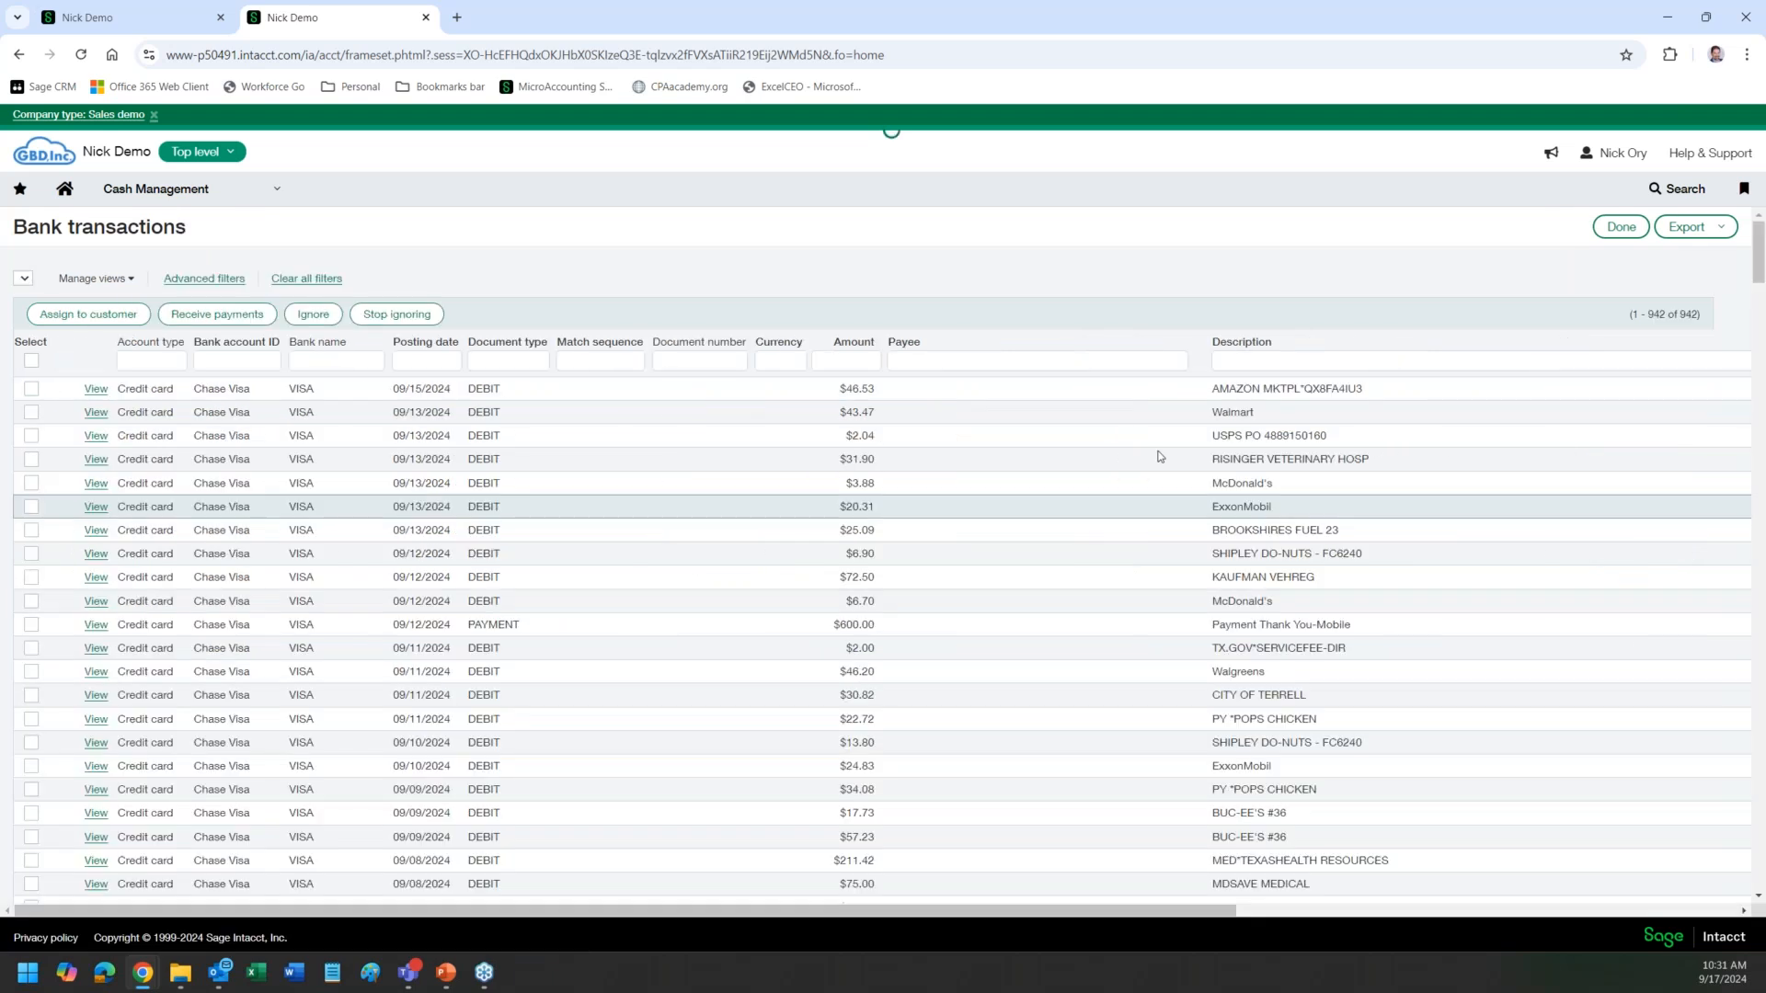
Step: Filter the bank transactions by bank account ID DEMO and inspect the description of the FUNDS TRANSFER 200_SV transaction
click(204, 361)
text(DEMO)
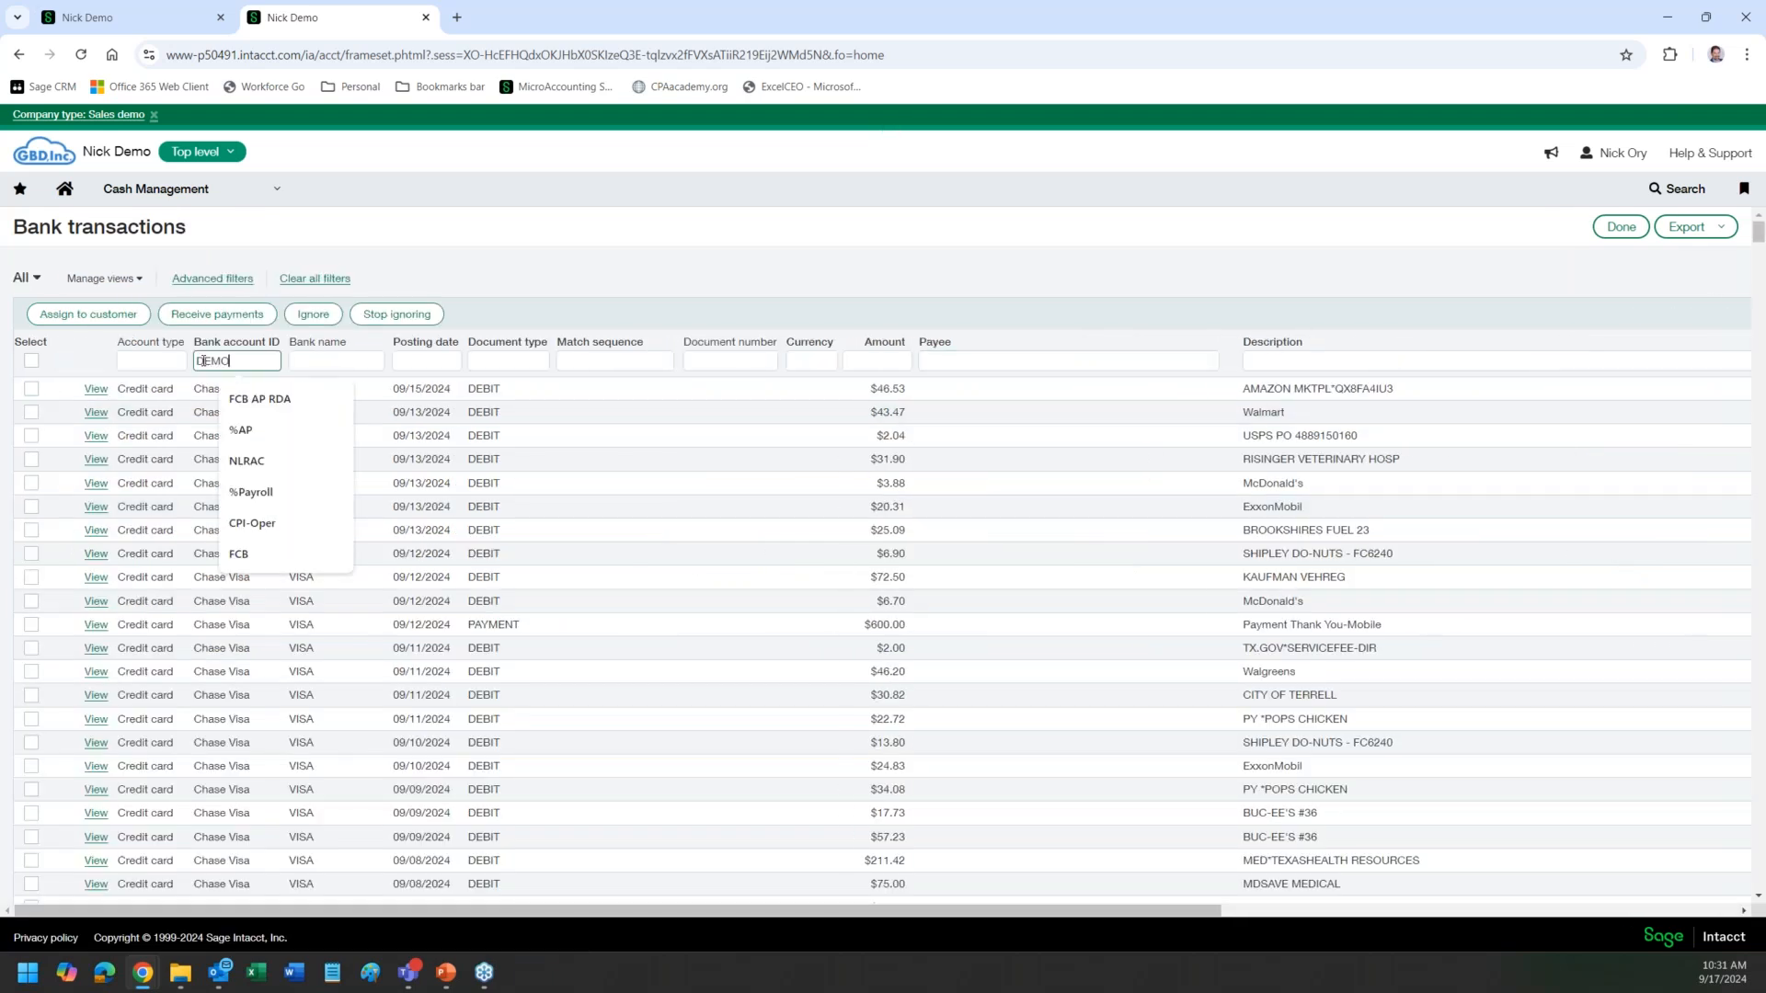
key(Return)
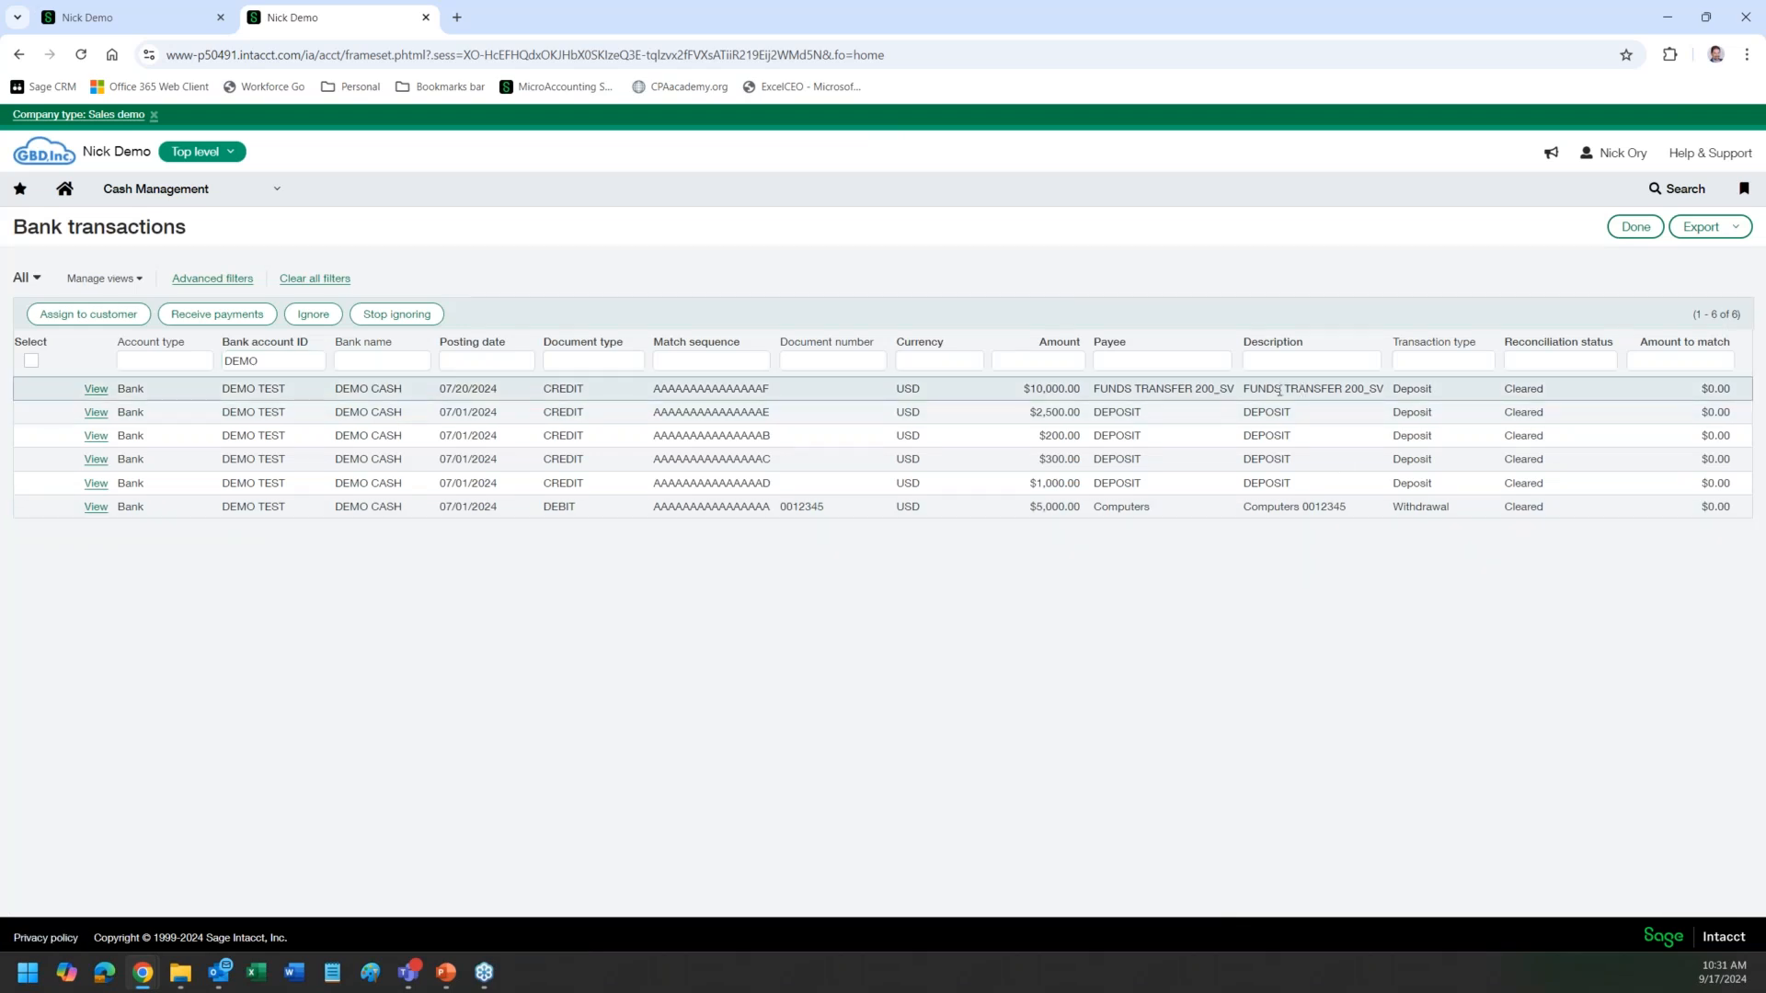
click(682, 400)
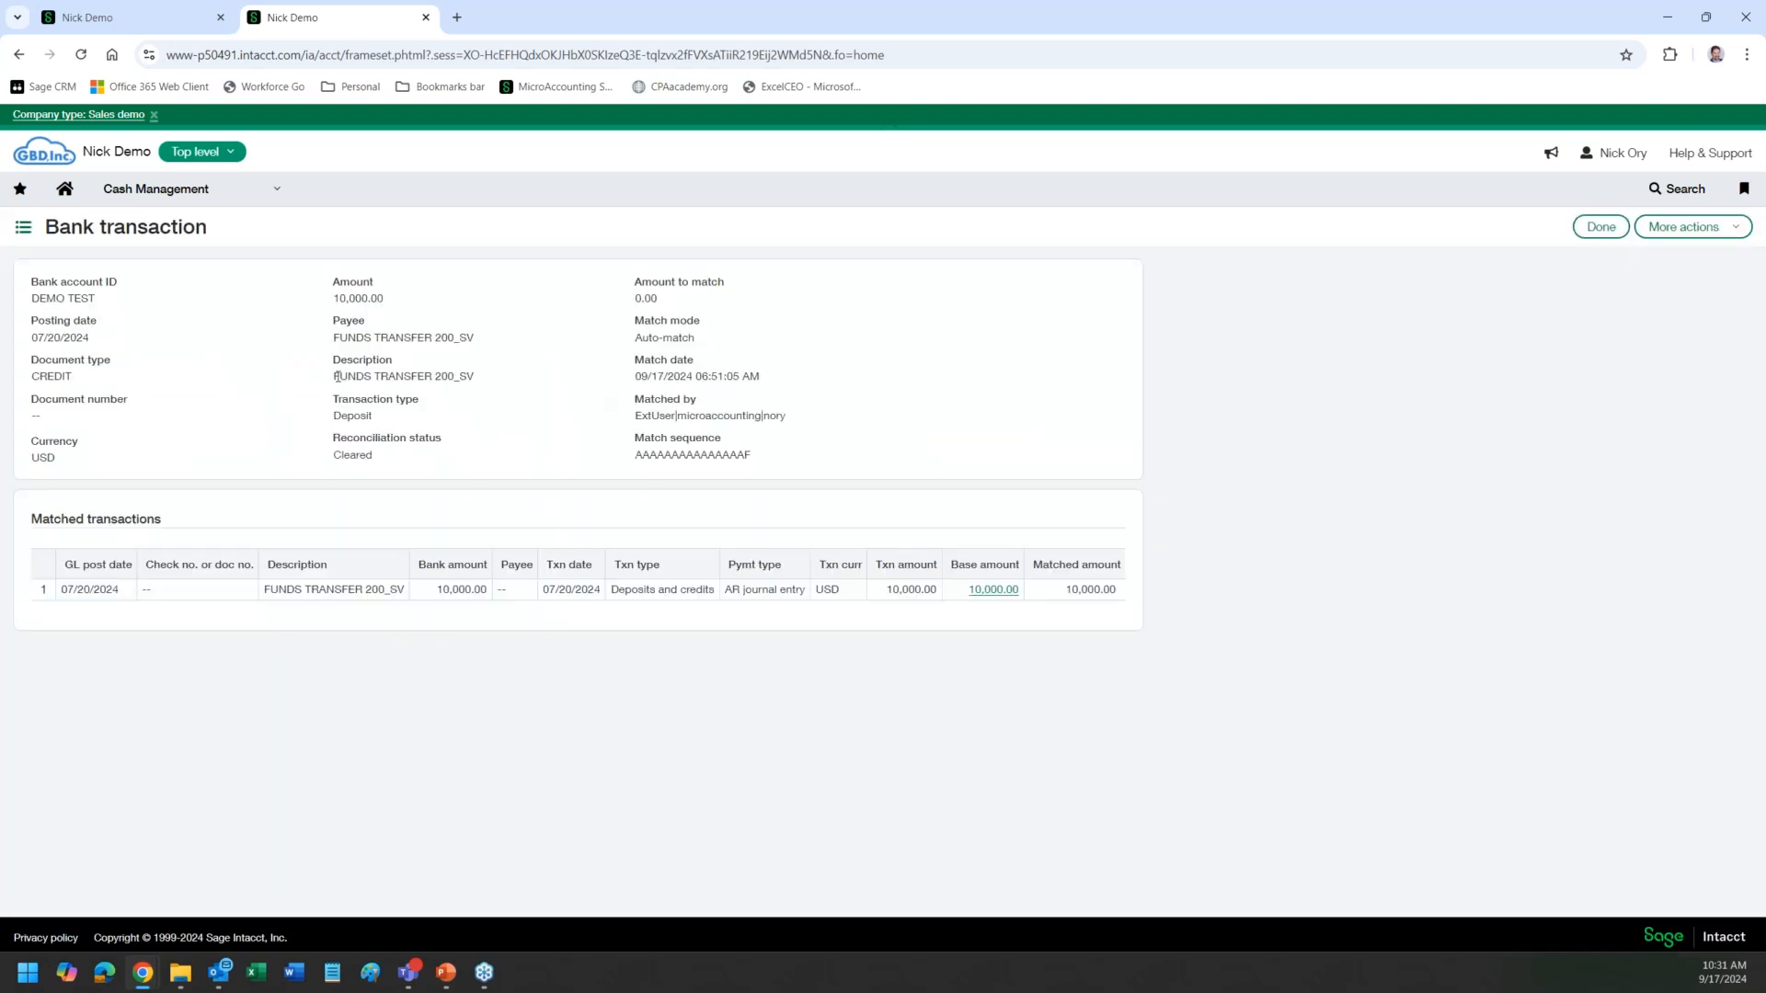
drag(337, 376, 475, 379)
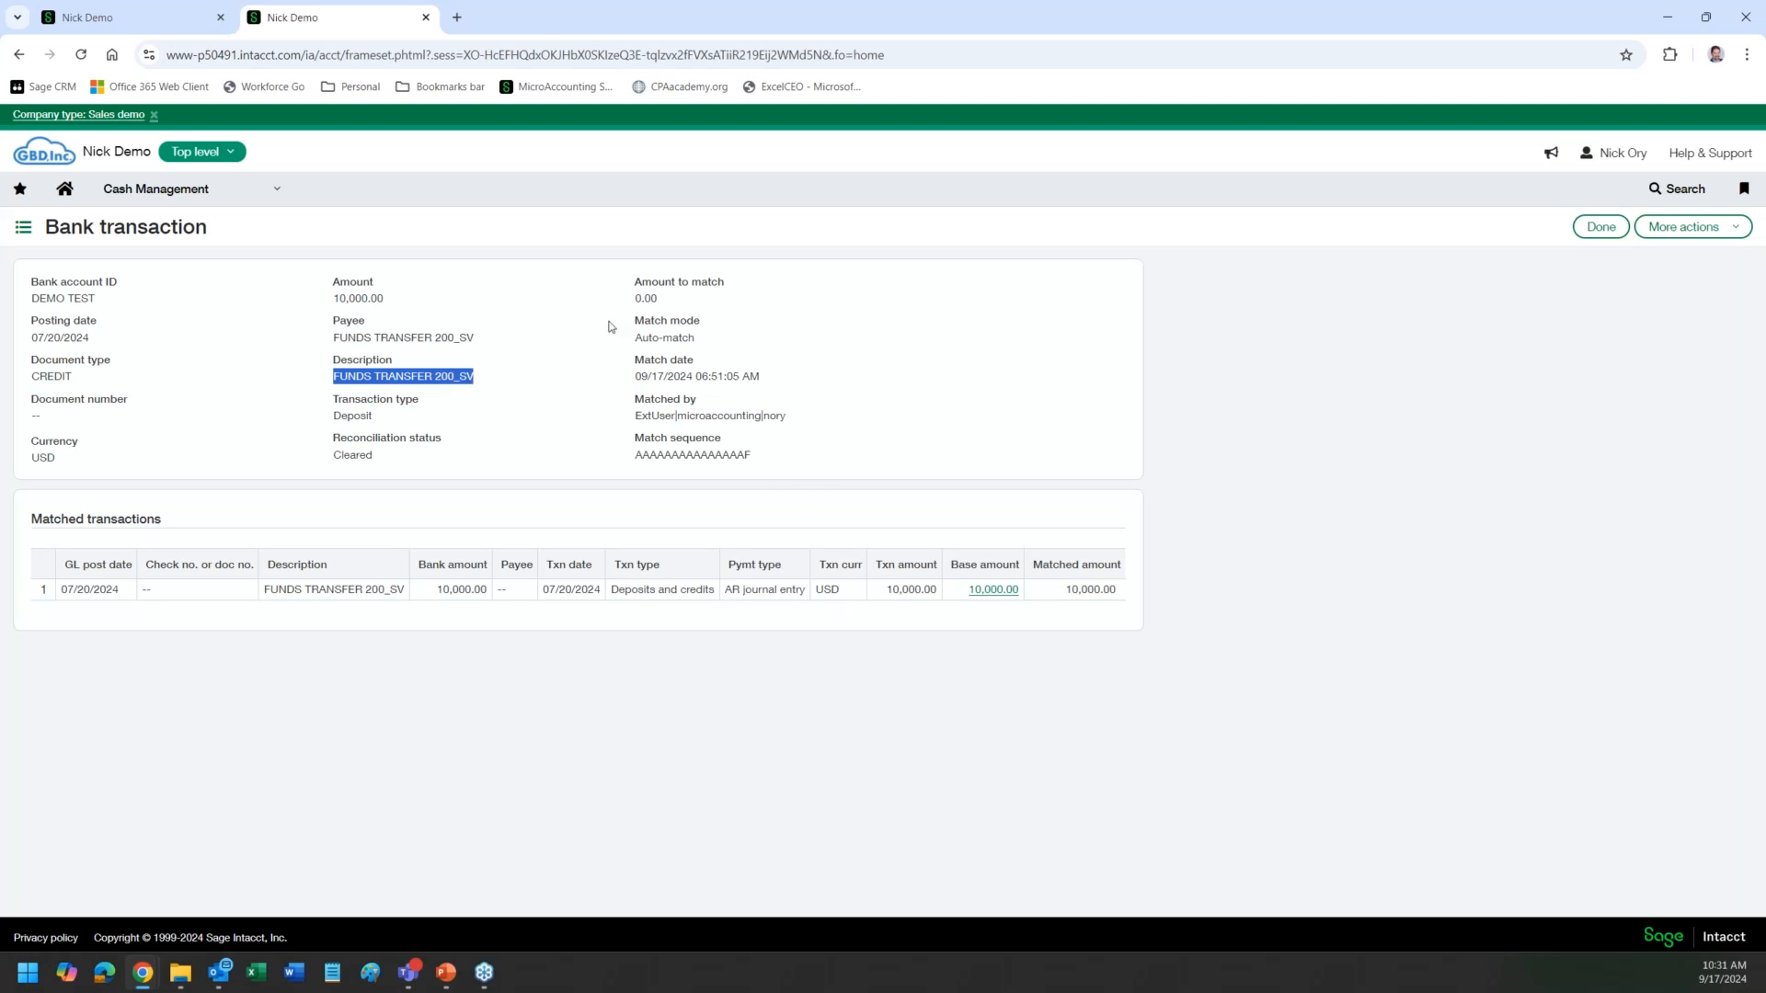
Step: Return to the TEST IEJ rule and examine the operator options and value of its description filter
click(138, 16)
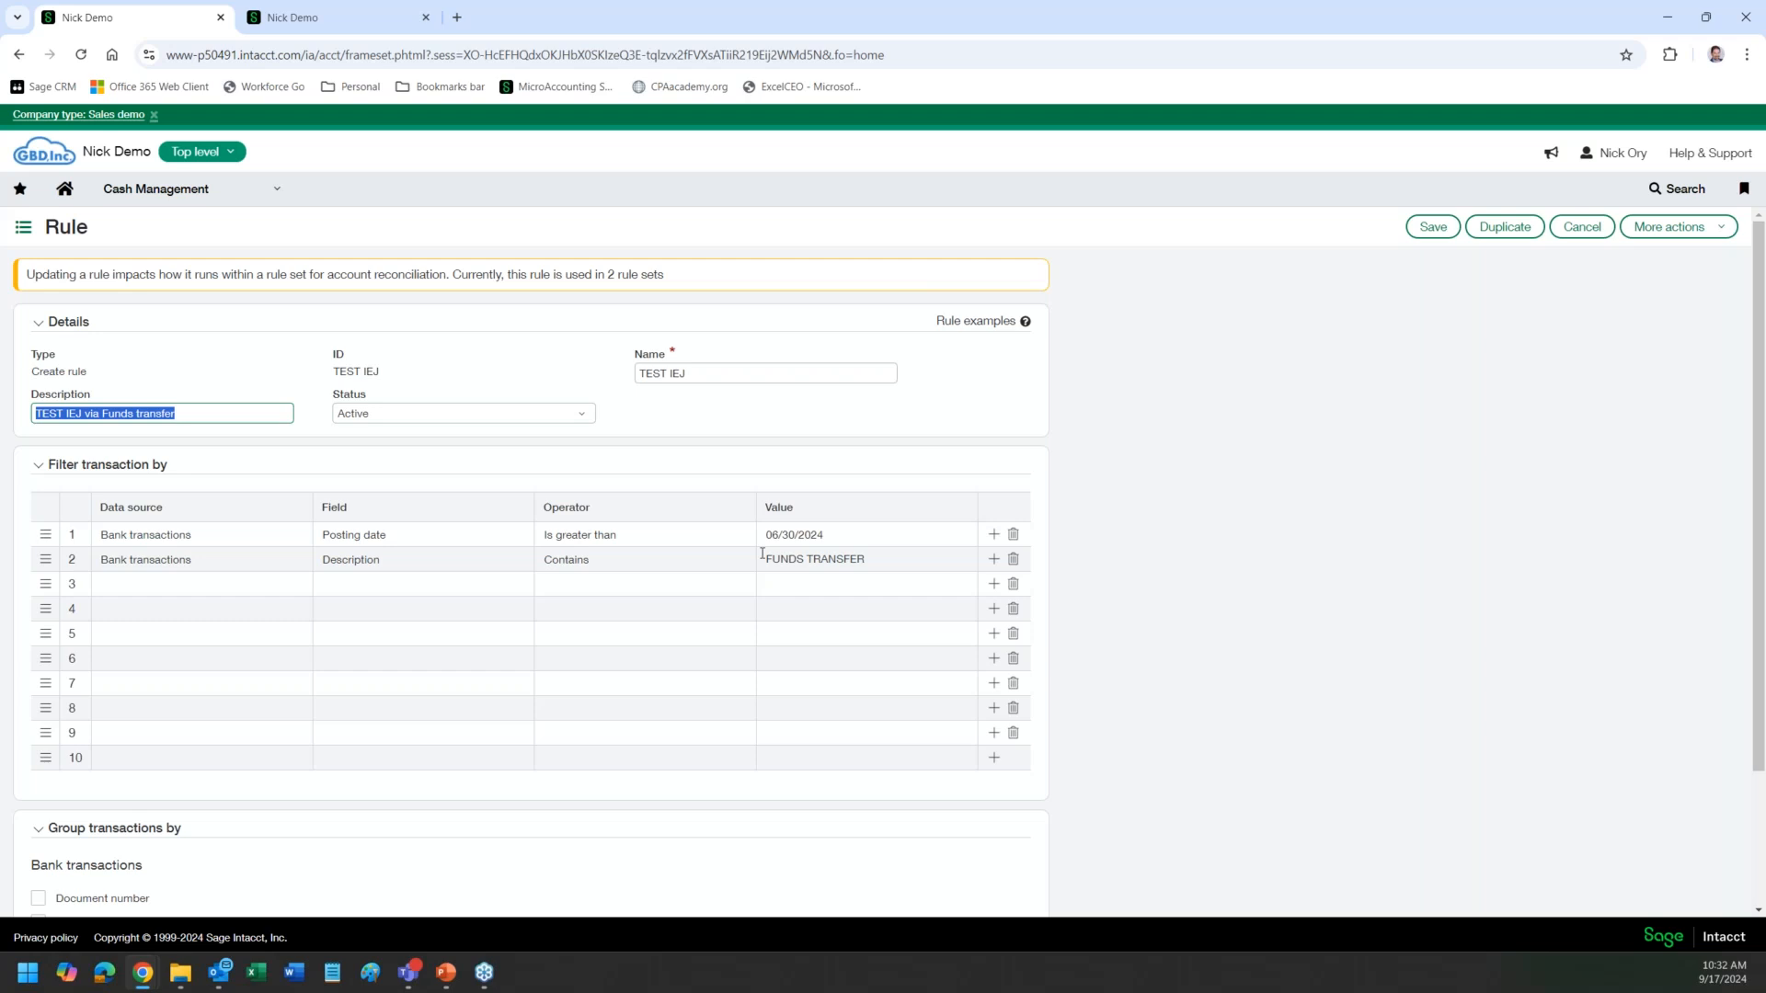
click(163, 560)
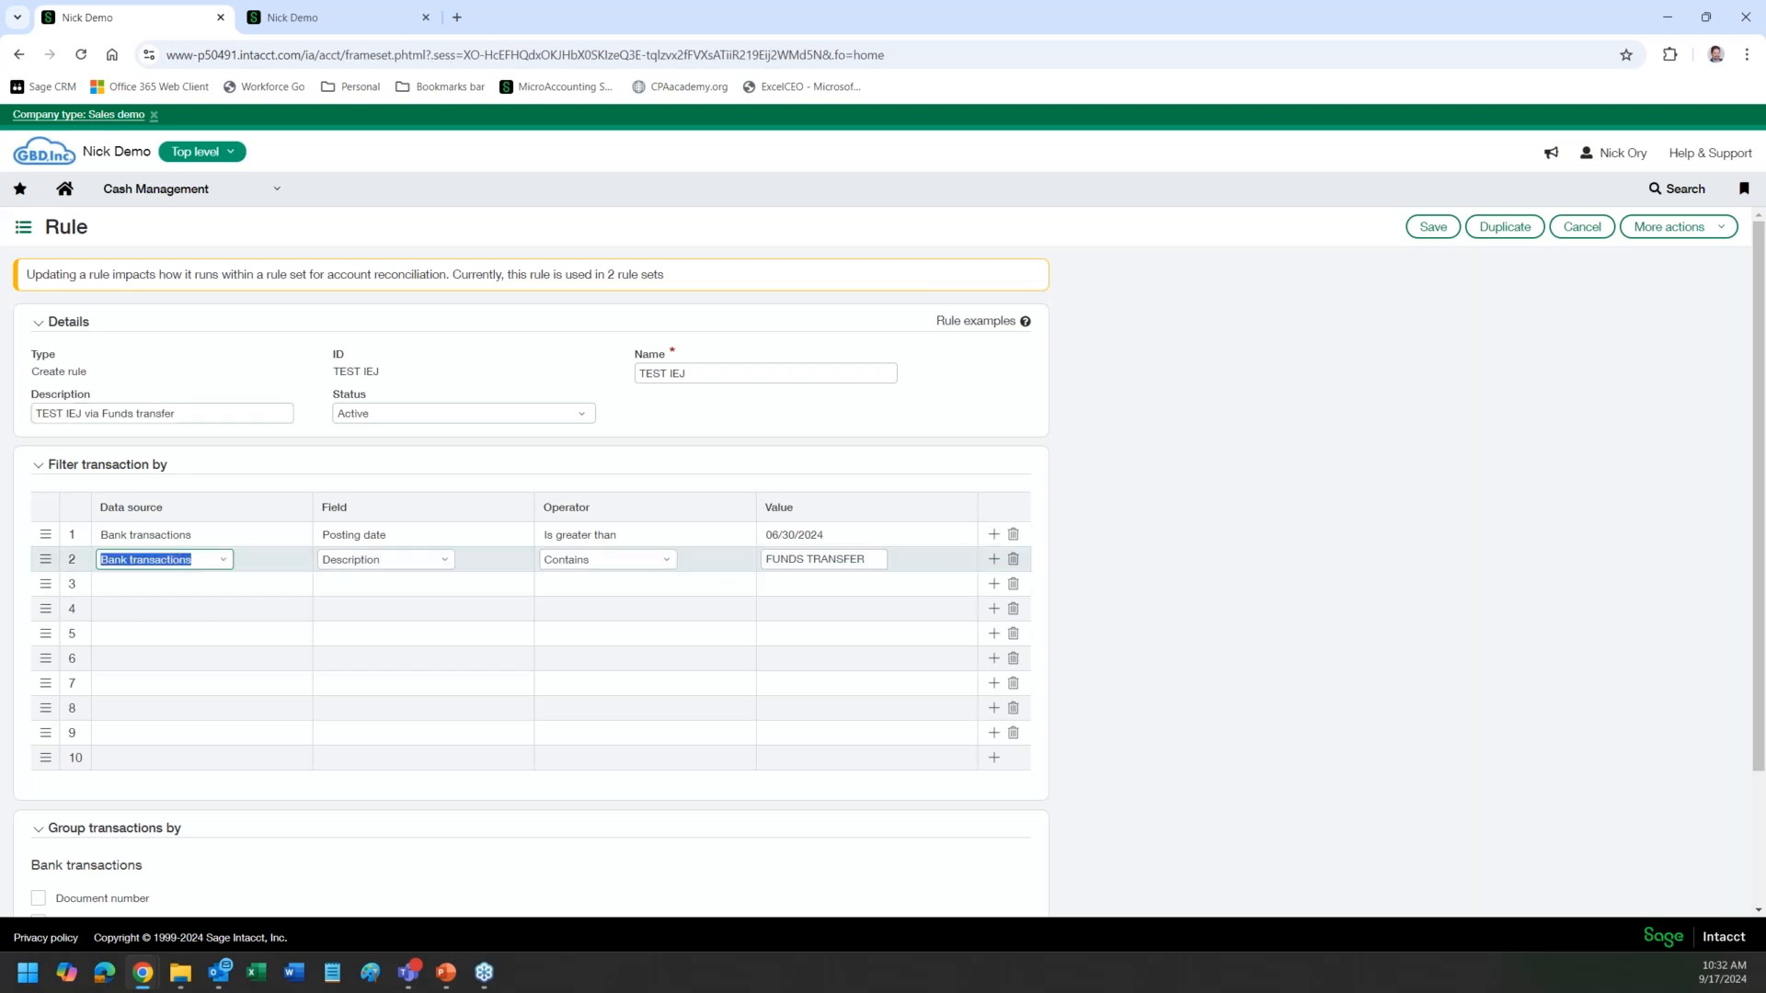
click(668, 561)
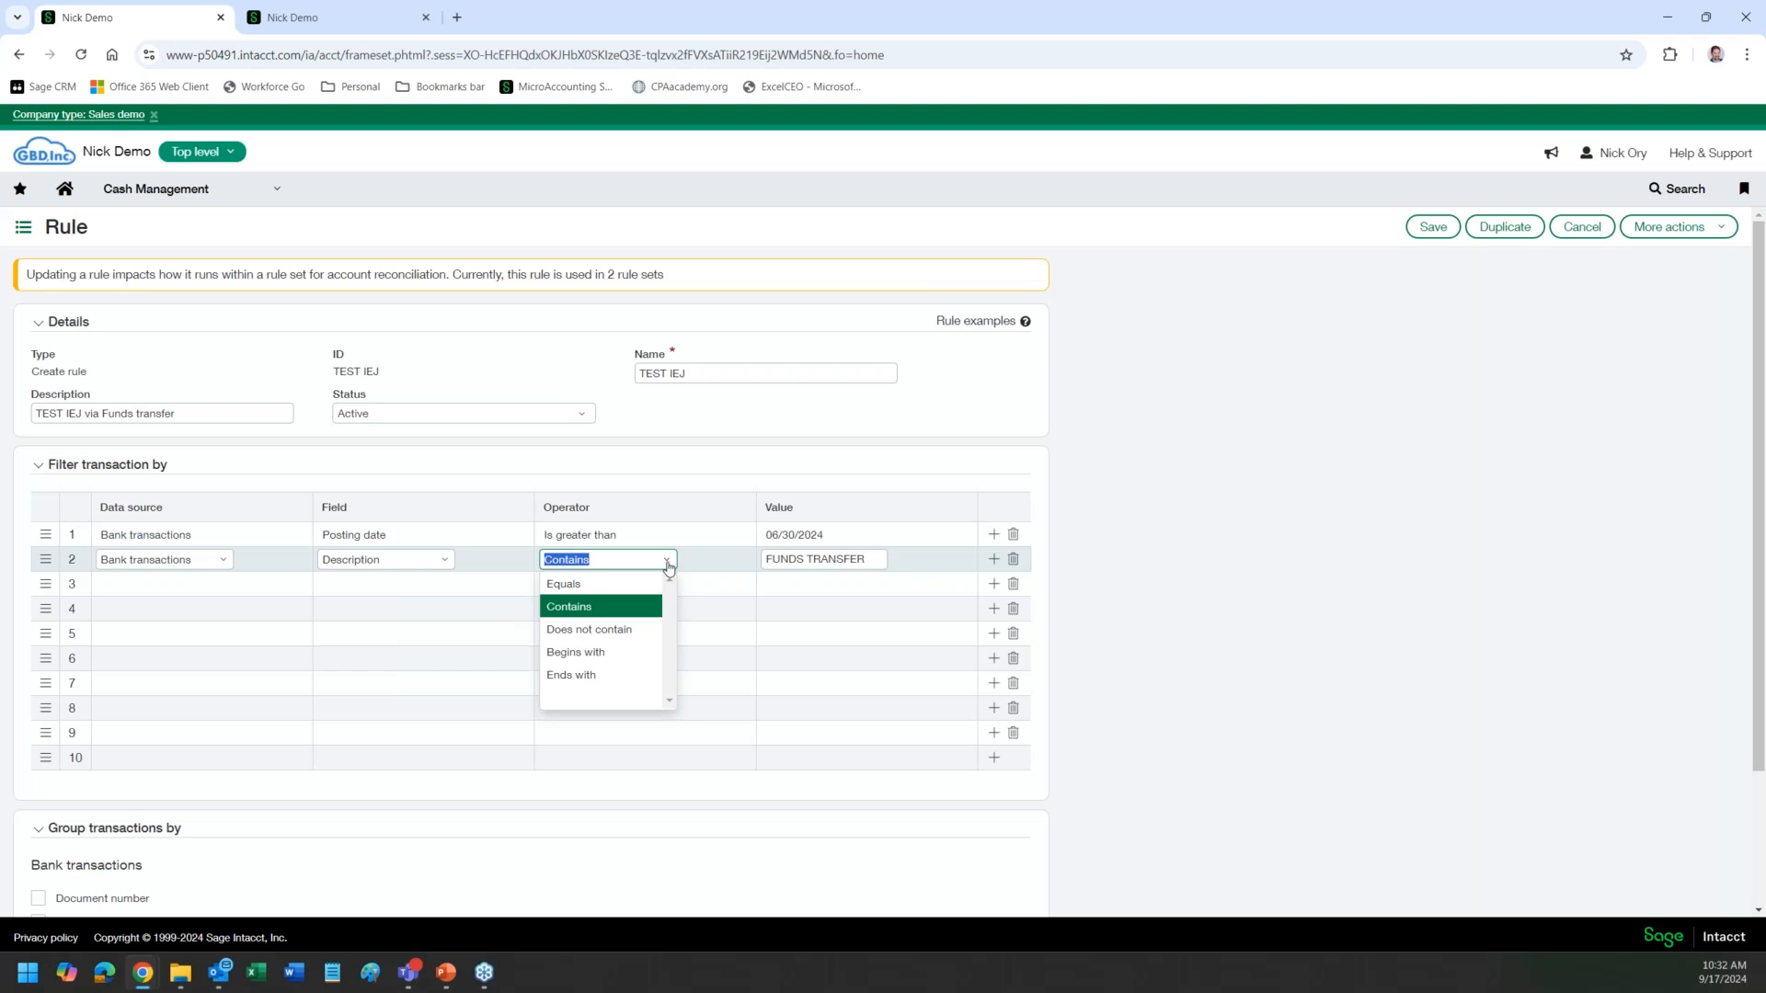
click(867, 559)
click(810, 581)
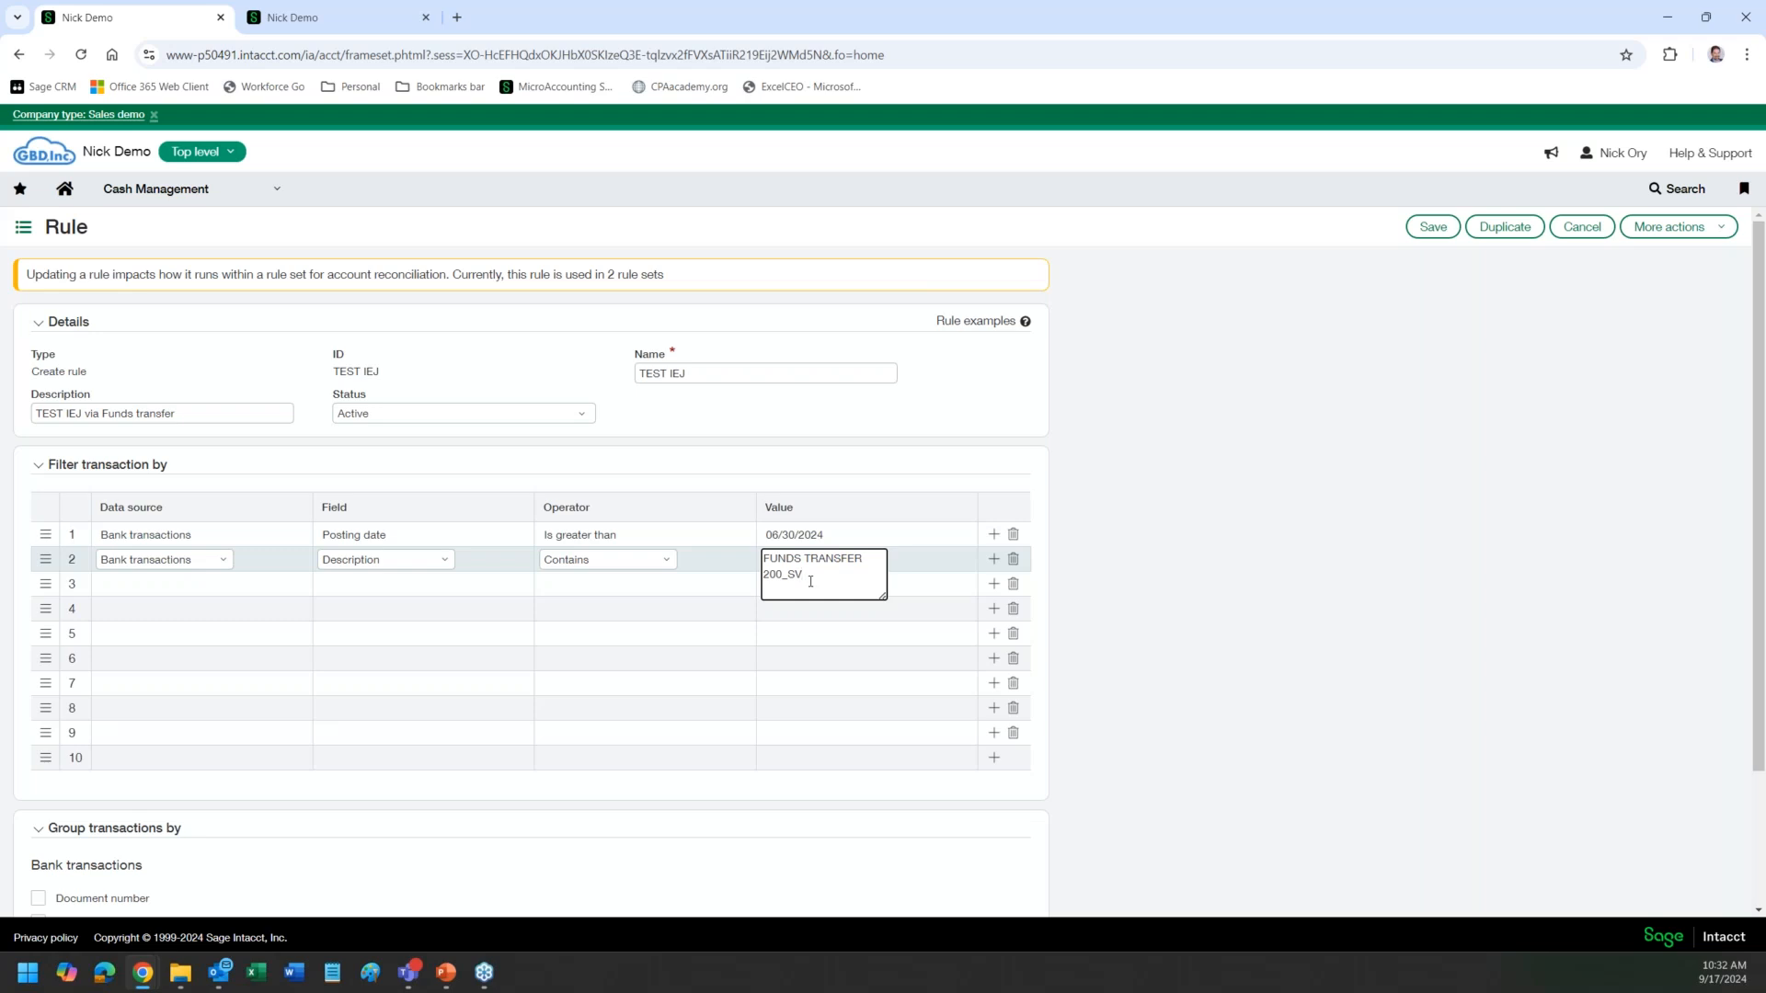
click(670, 565)
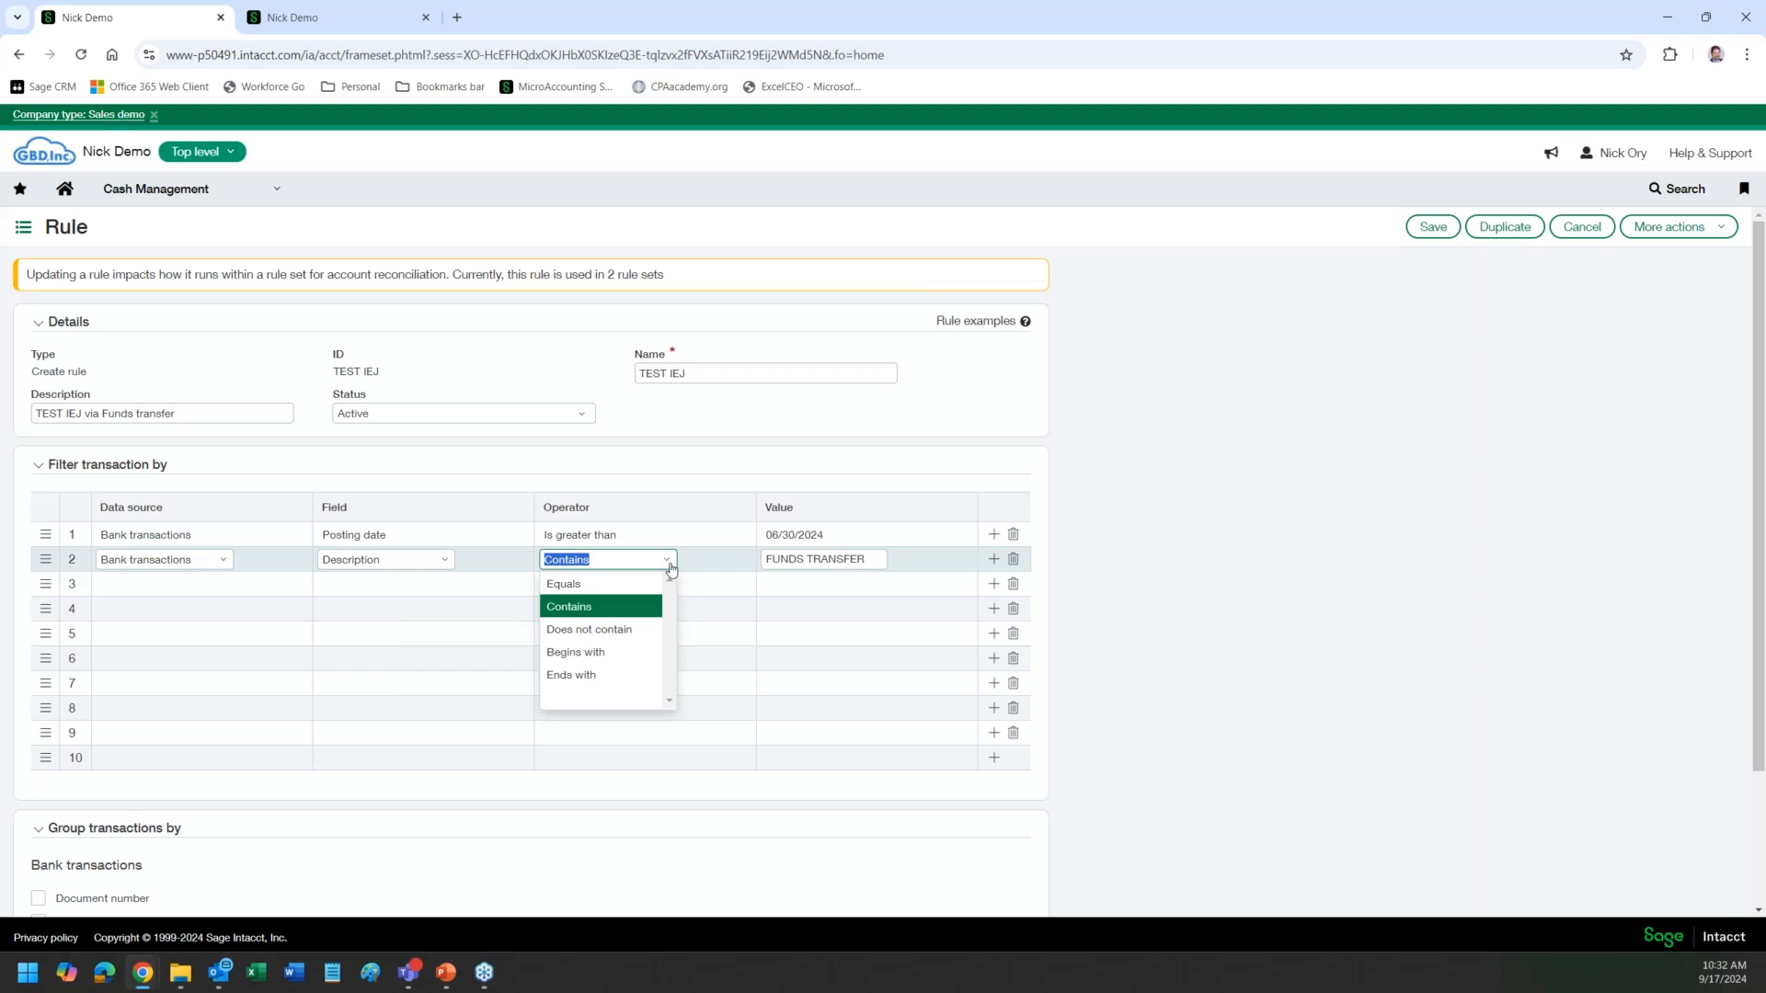
key(Tab)
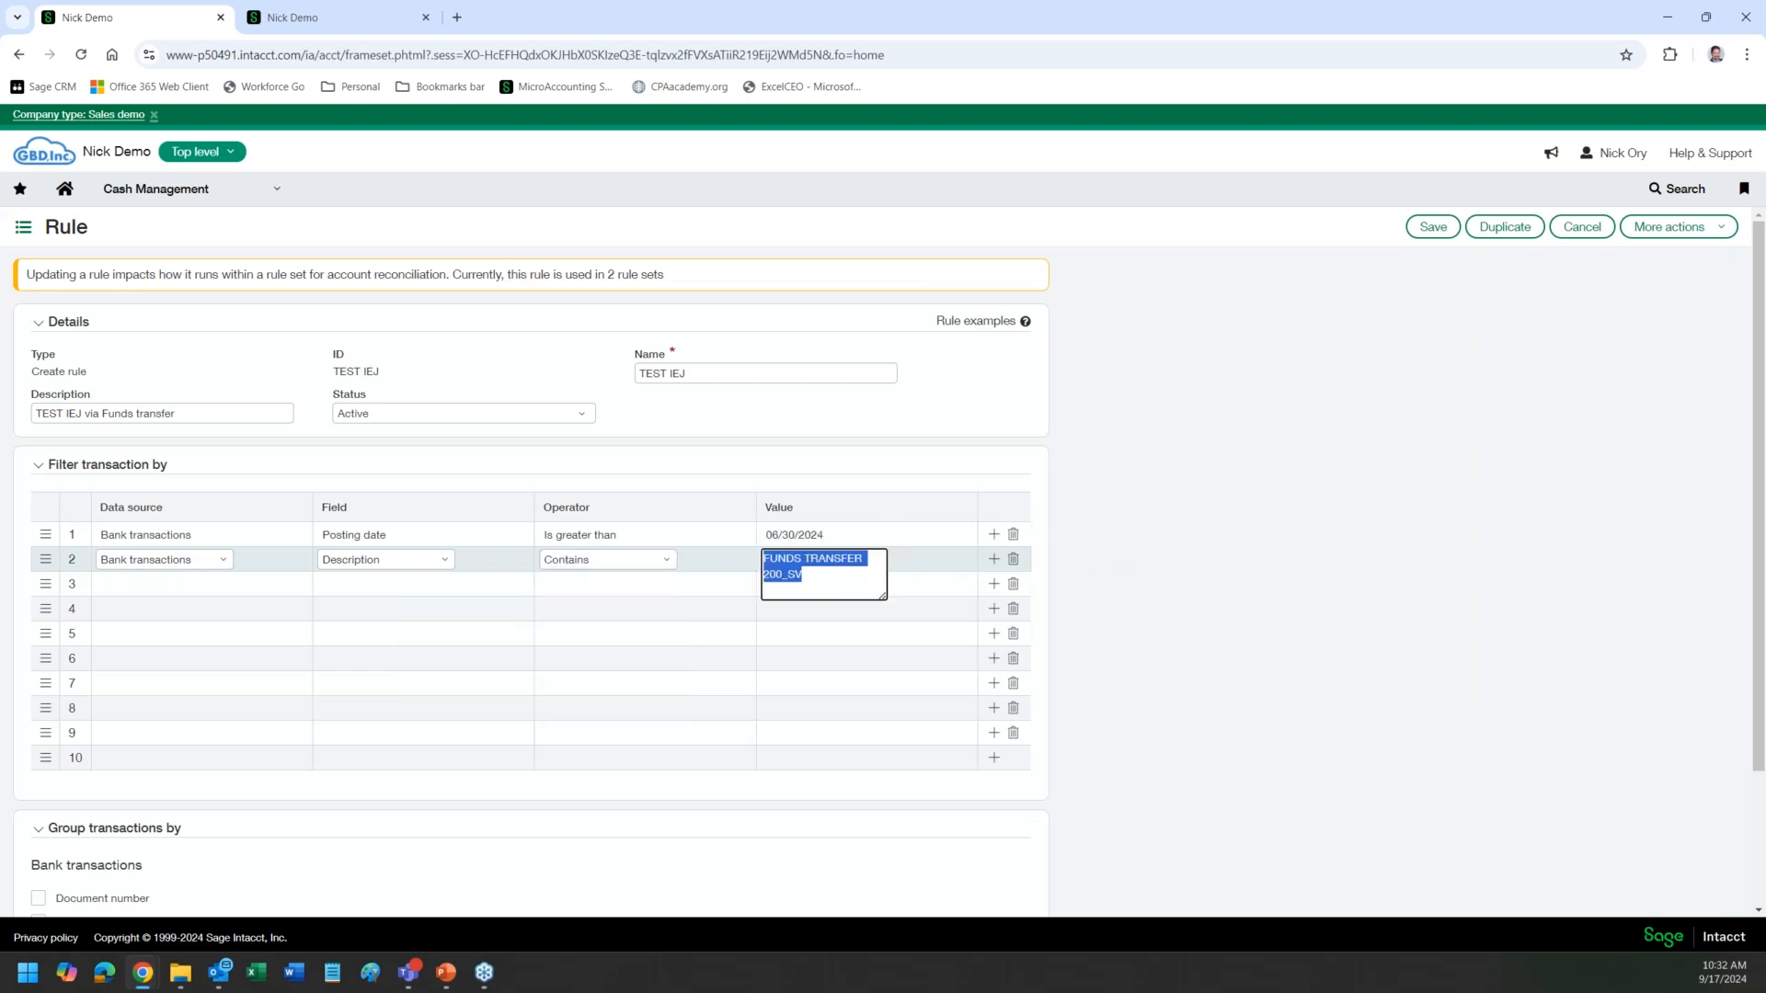
click(1121, 560)
Step: Review the transaction types and transaction templates offered for the transaction that the TEST IEJ rule creates
scroll(1121, 560, down, 3)
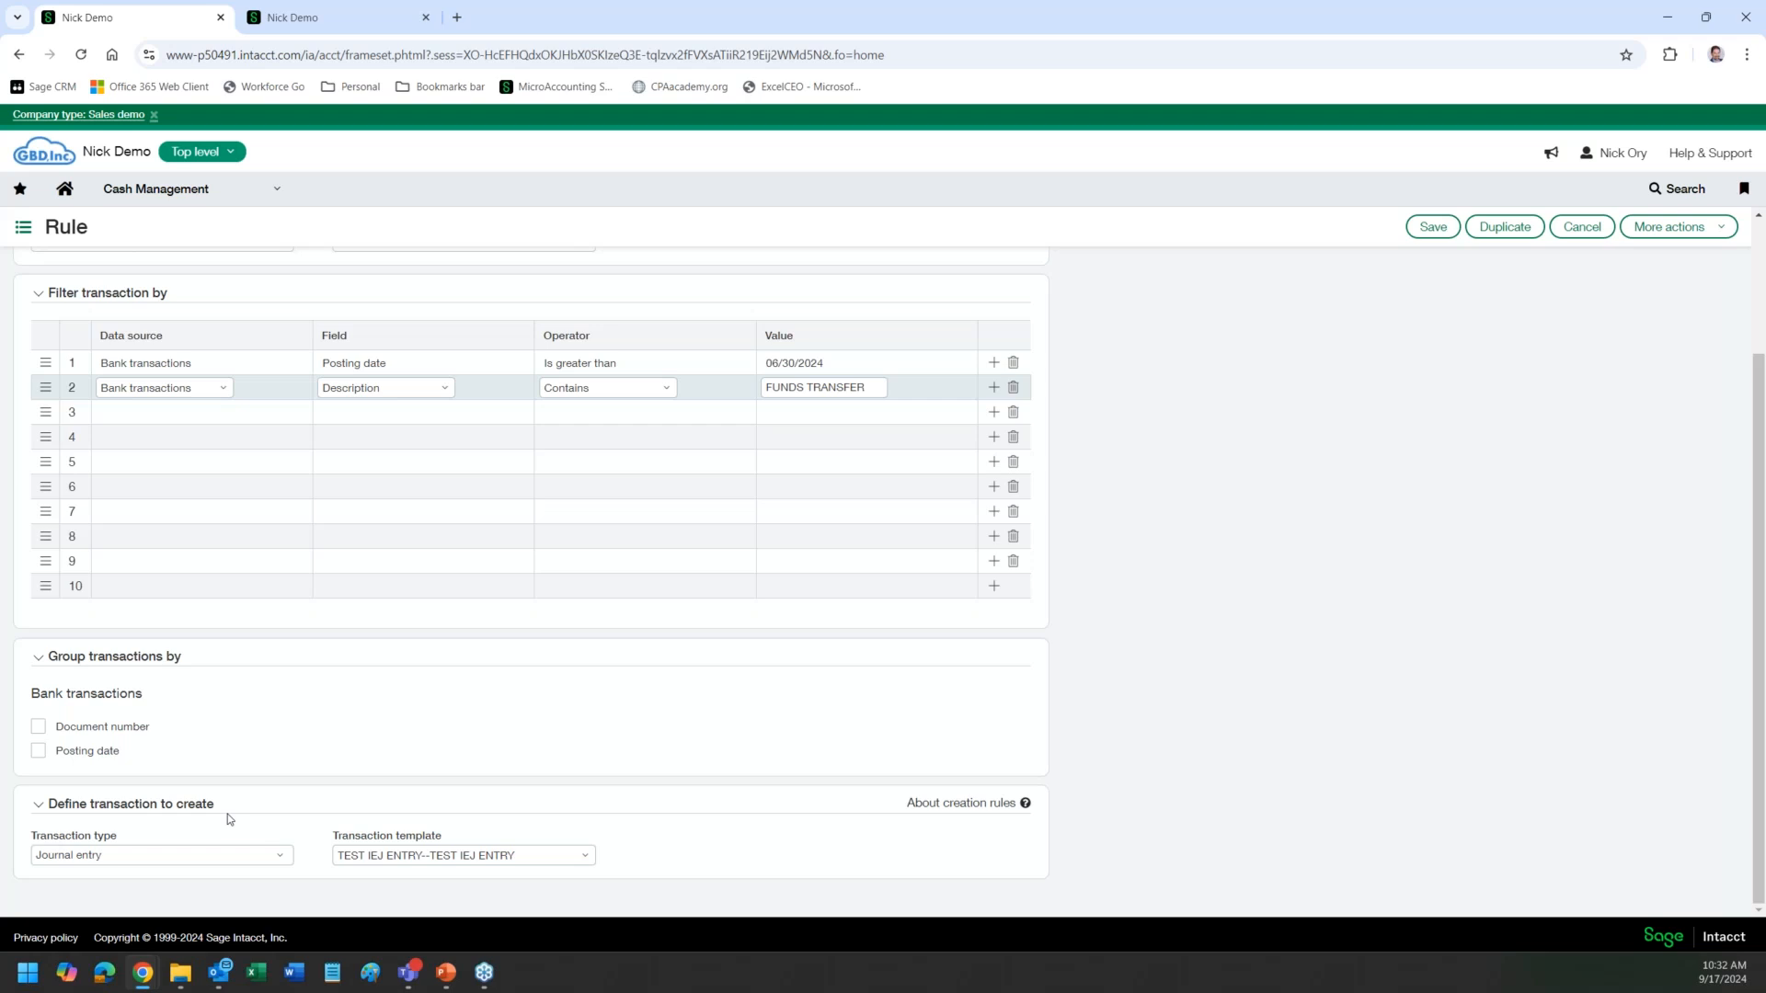
click(283, 861)
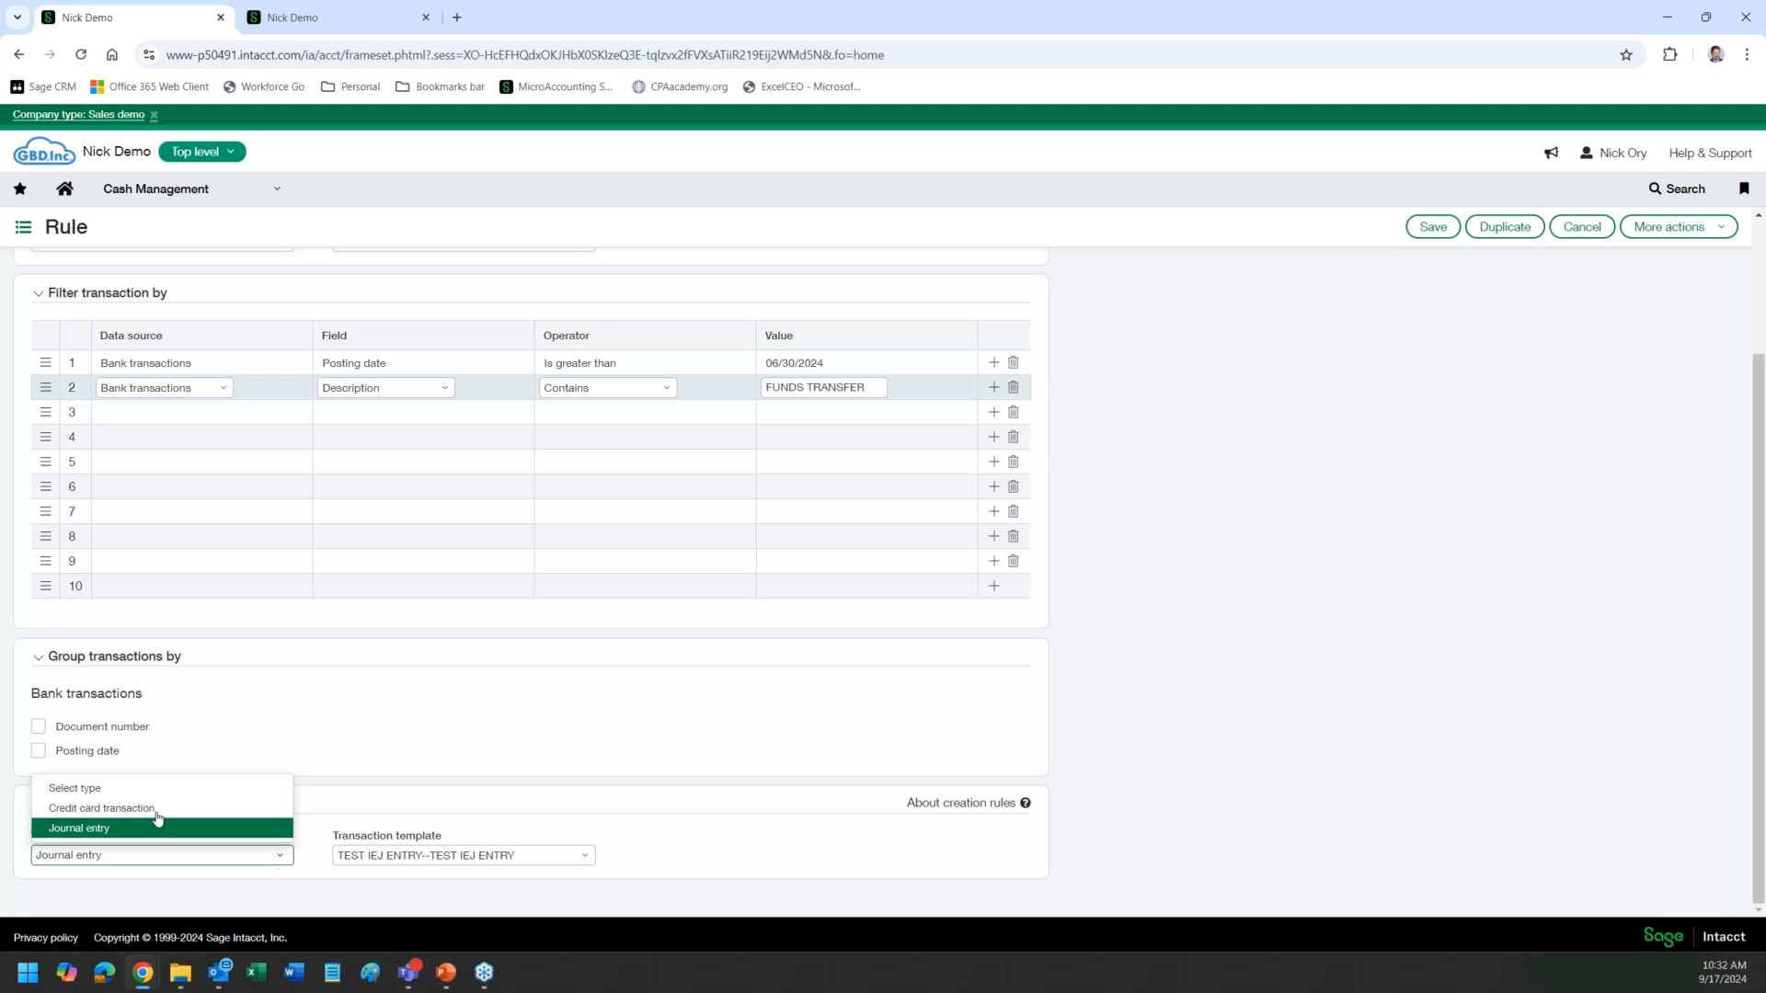
click(724, 839)
click(585, 855)
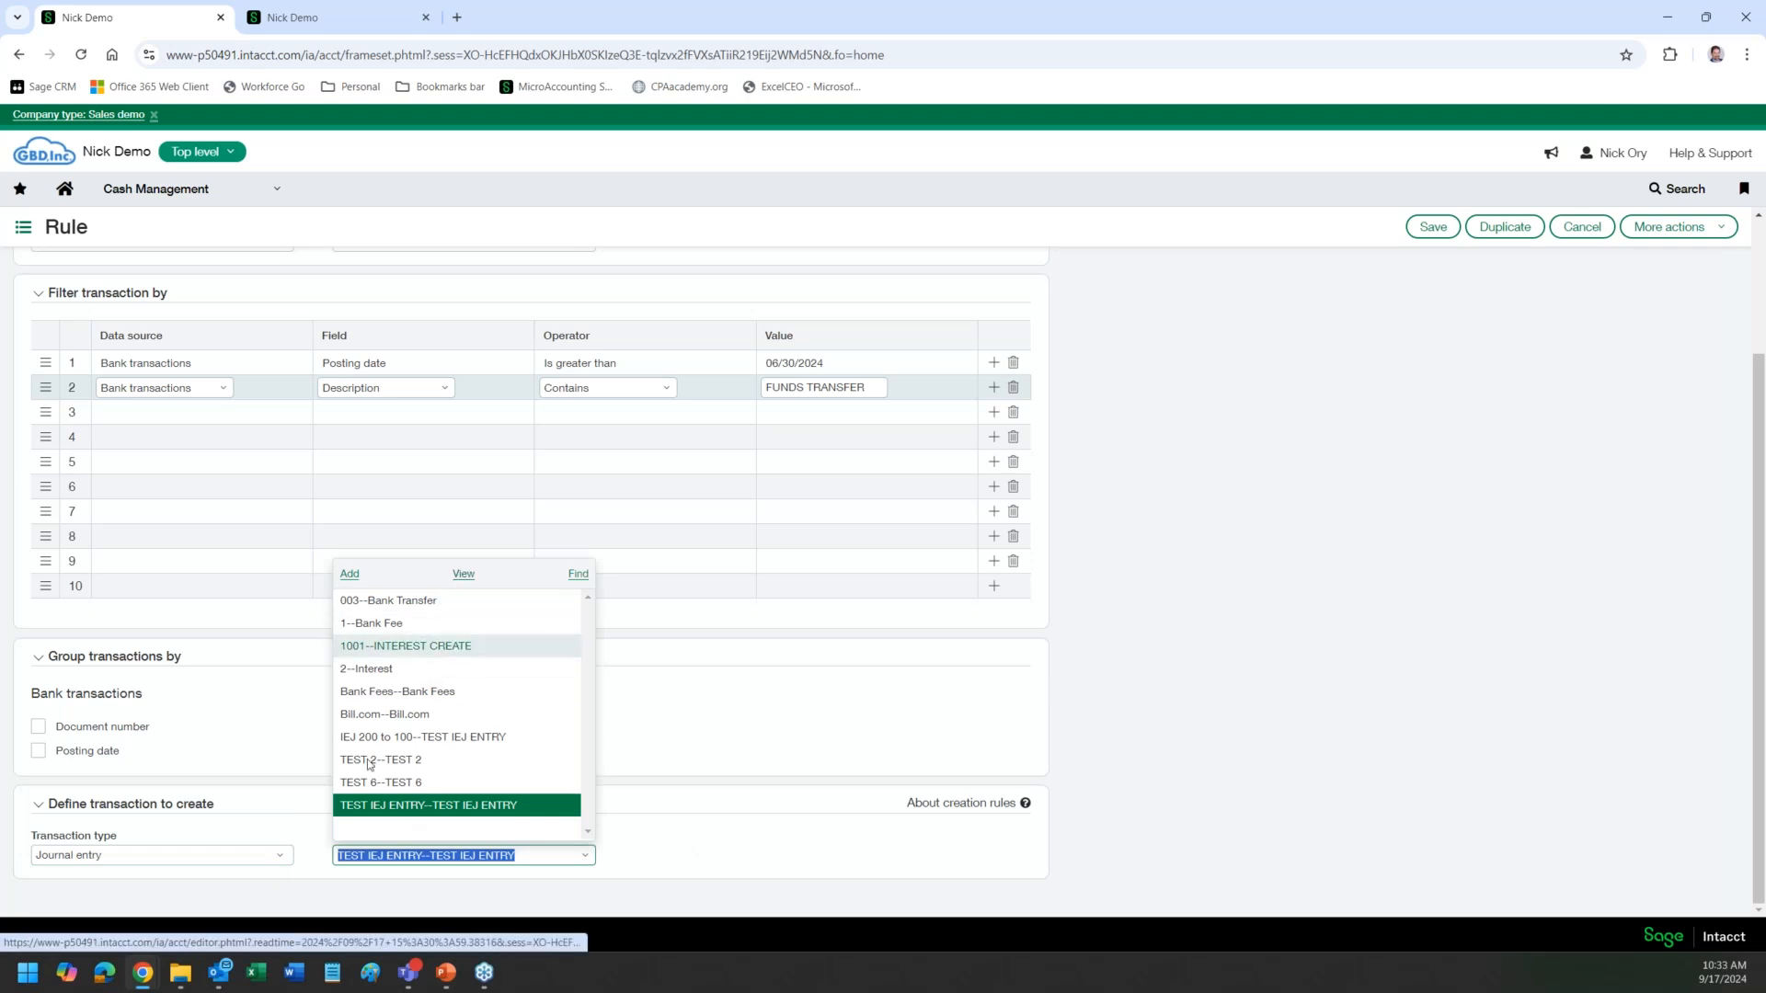
Step: Open the TEST IEJ ENTRY journal entry template for editing and activate the account on its offset line
click(465, 576)
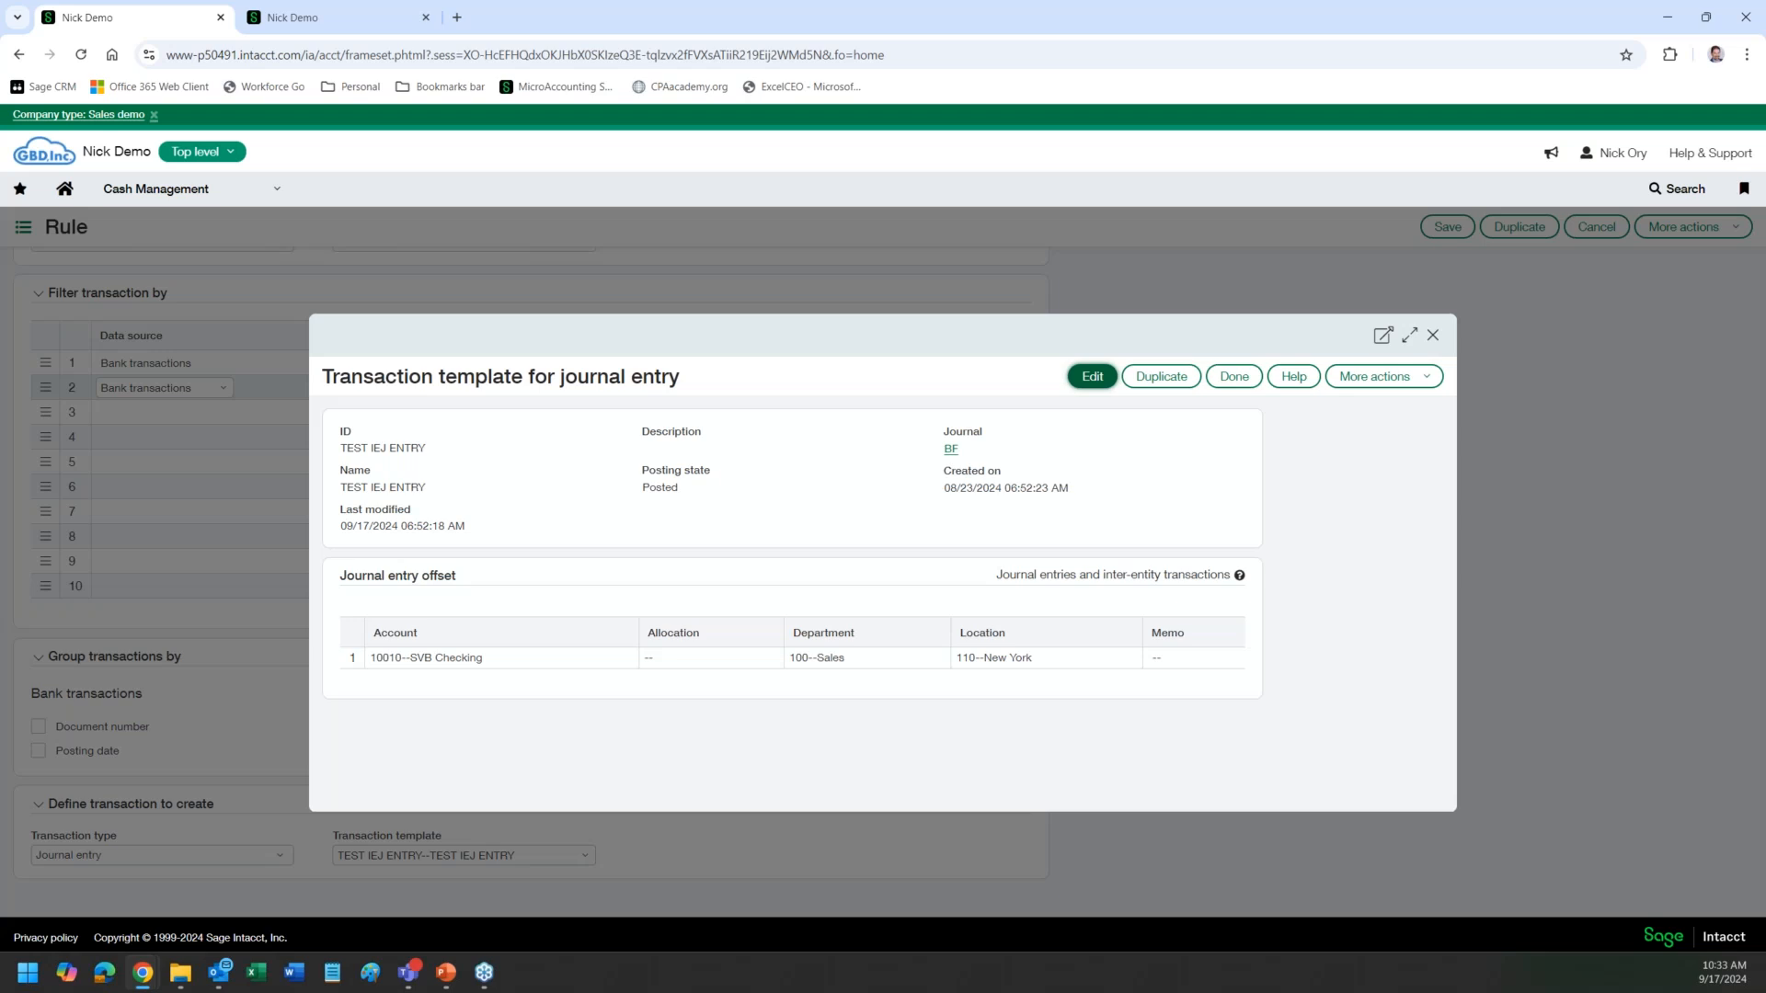
click(1092, 376)
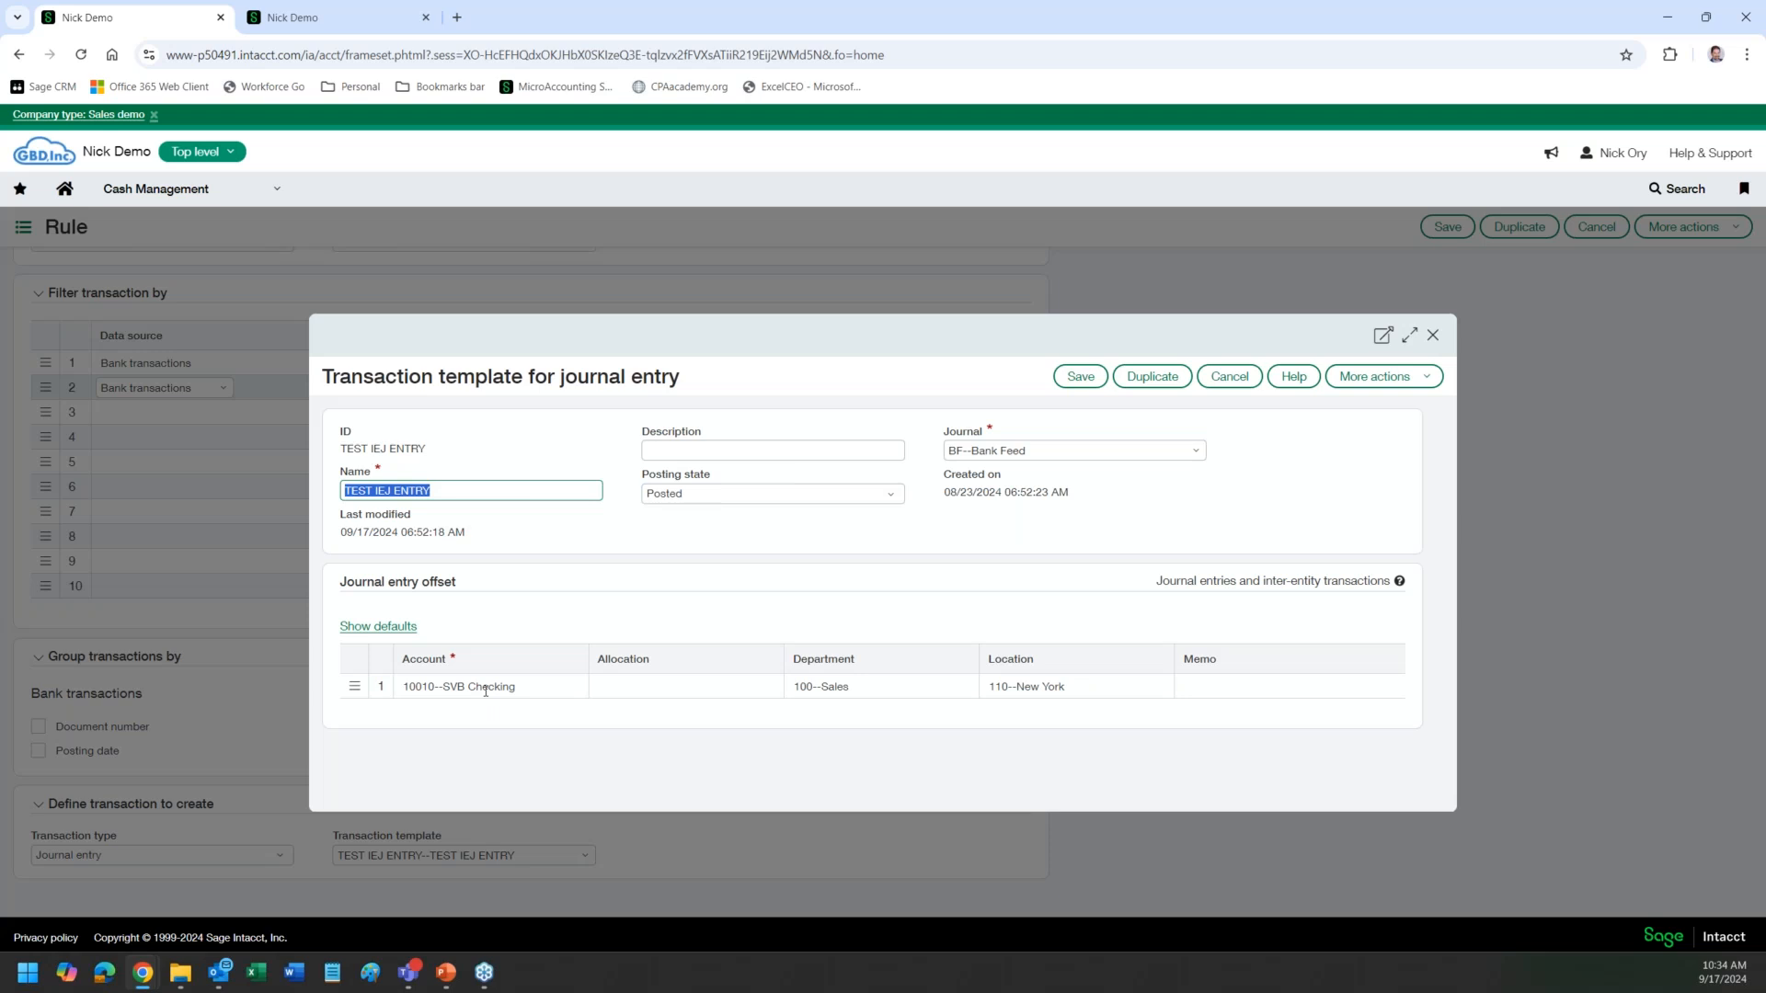
click(486, 687)
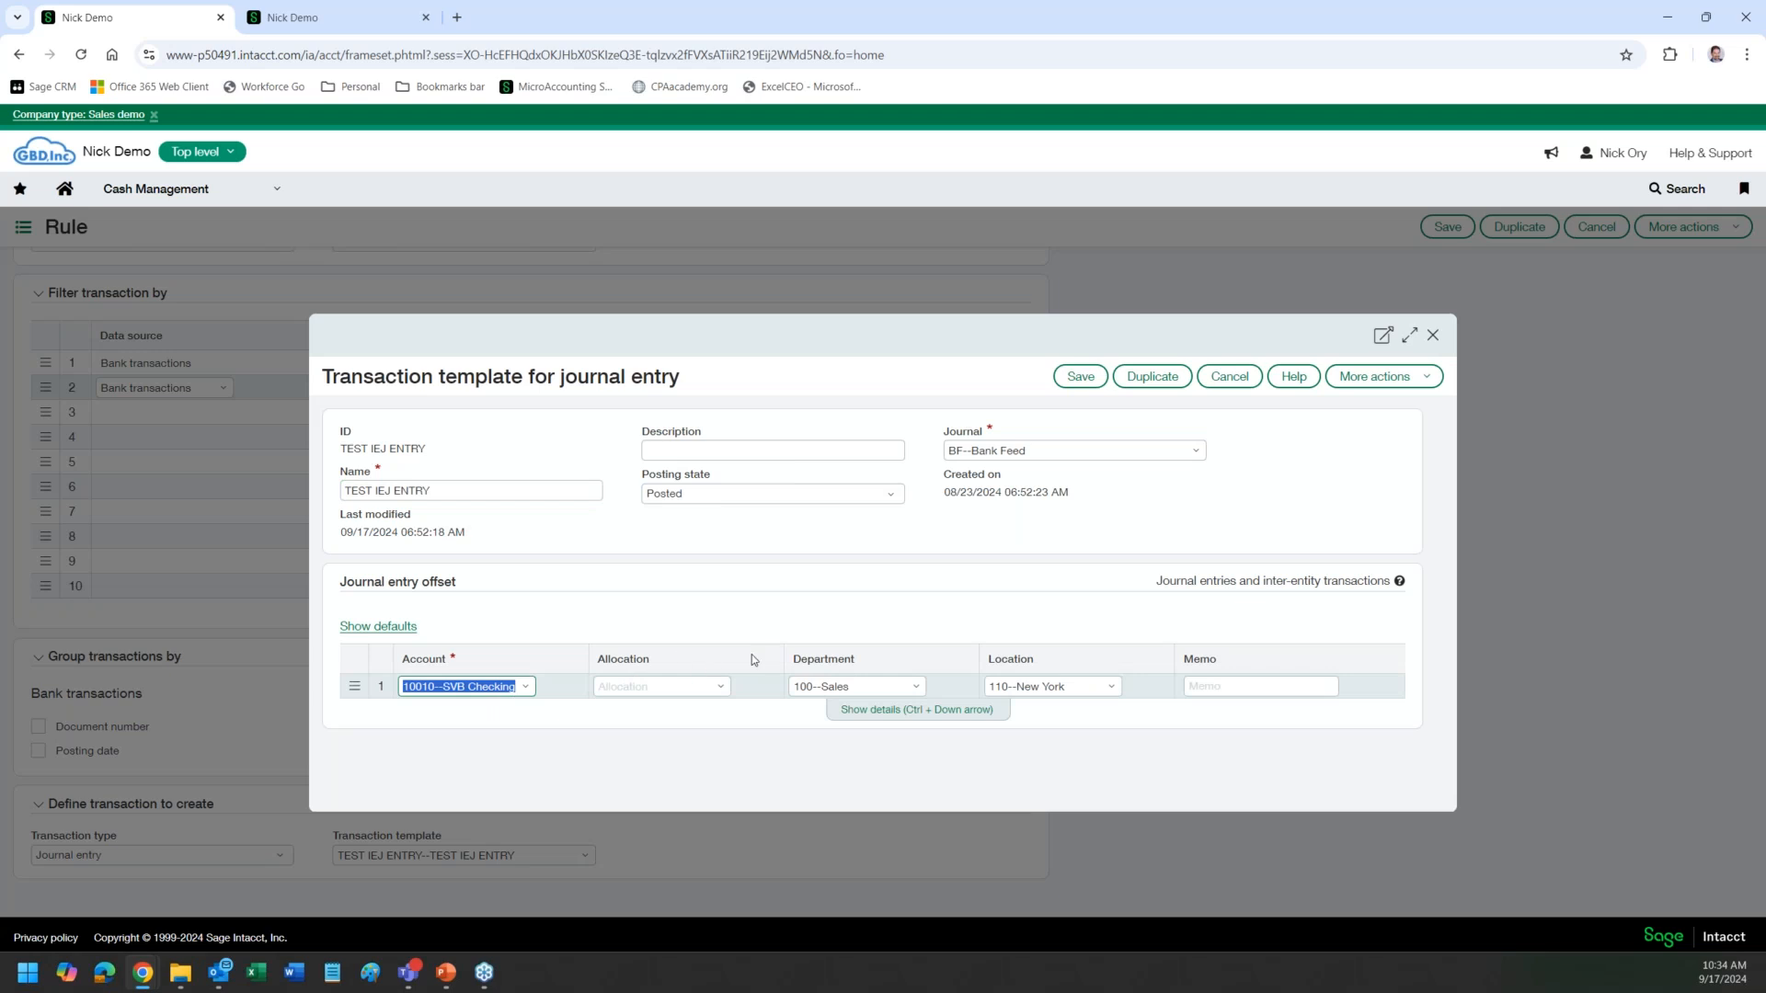
Step: Review the allocation choices and the exchange rate and dimension details on the template's journal entry offset line
click(722, 689)
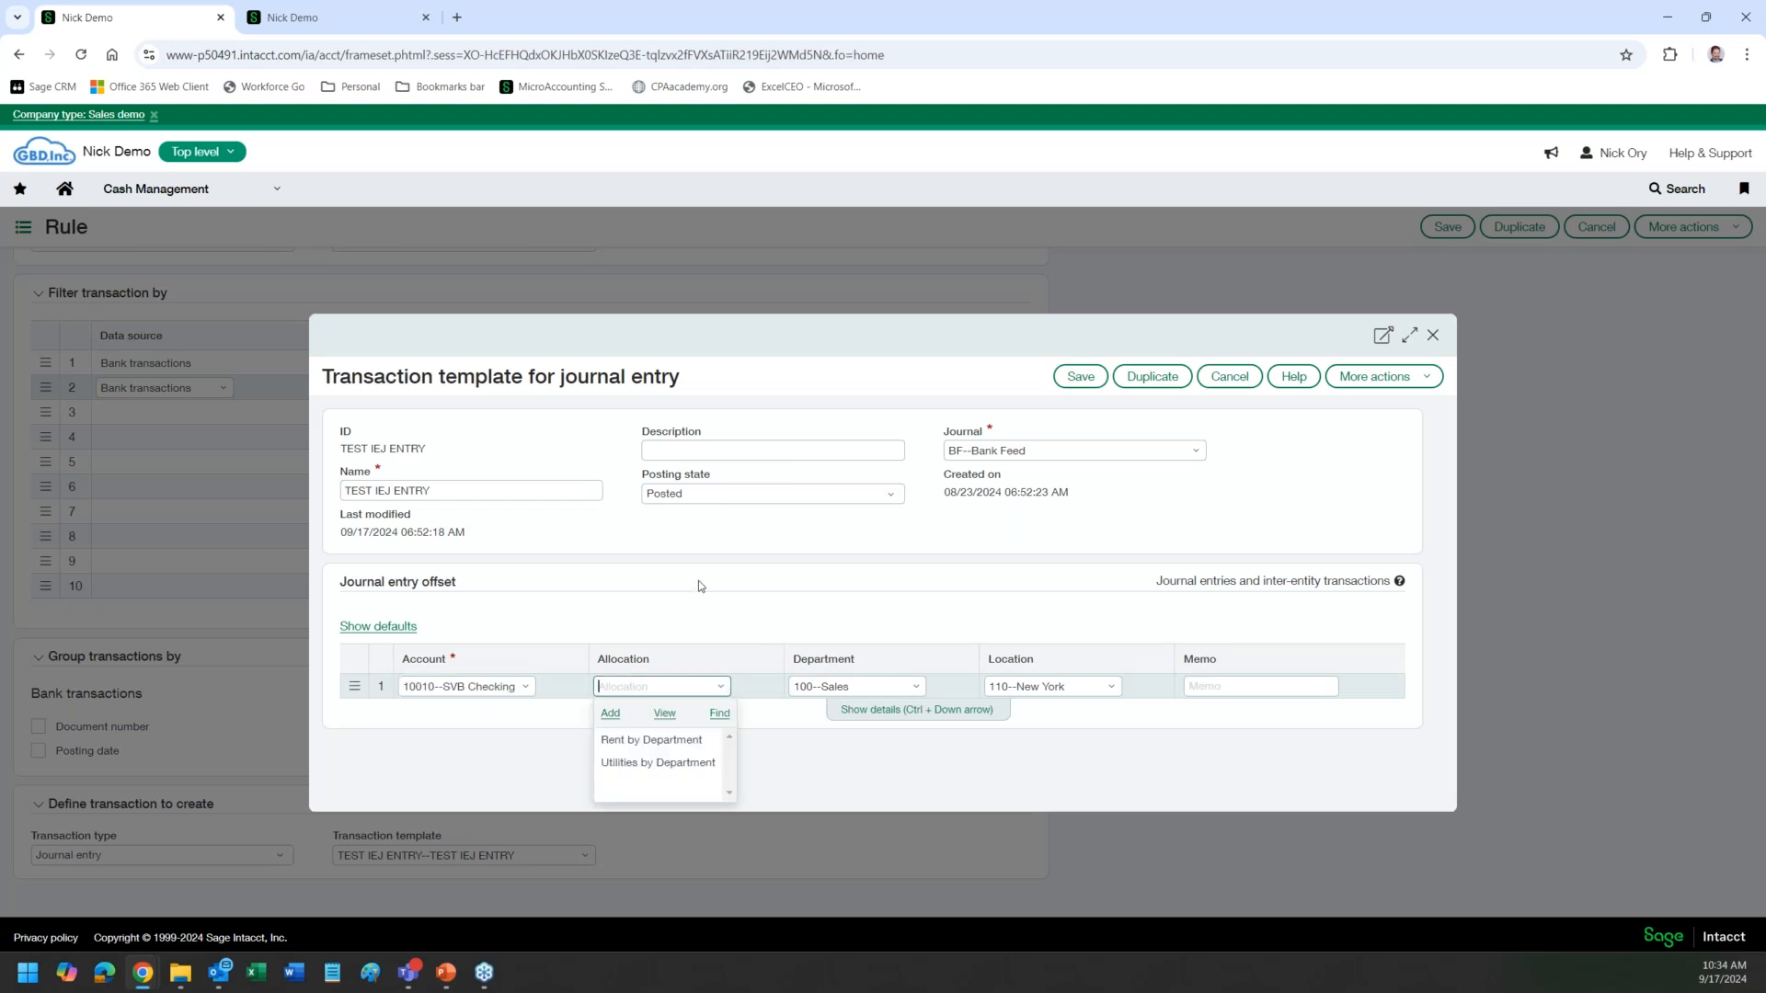
click(695, 610)
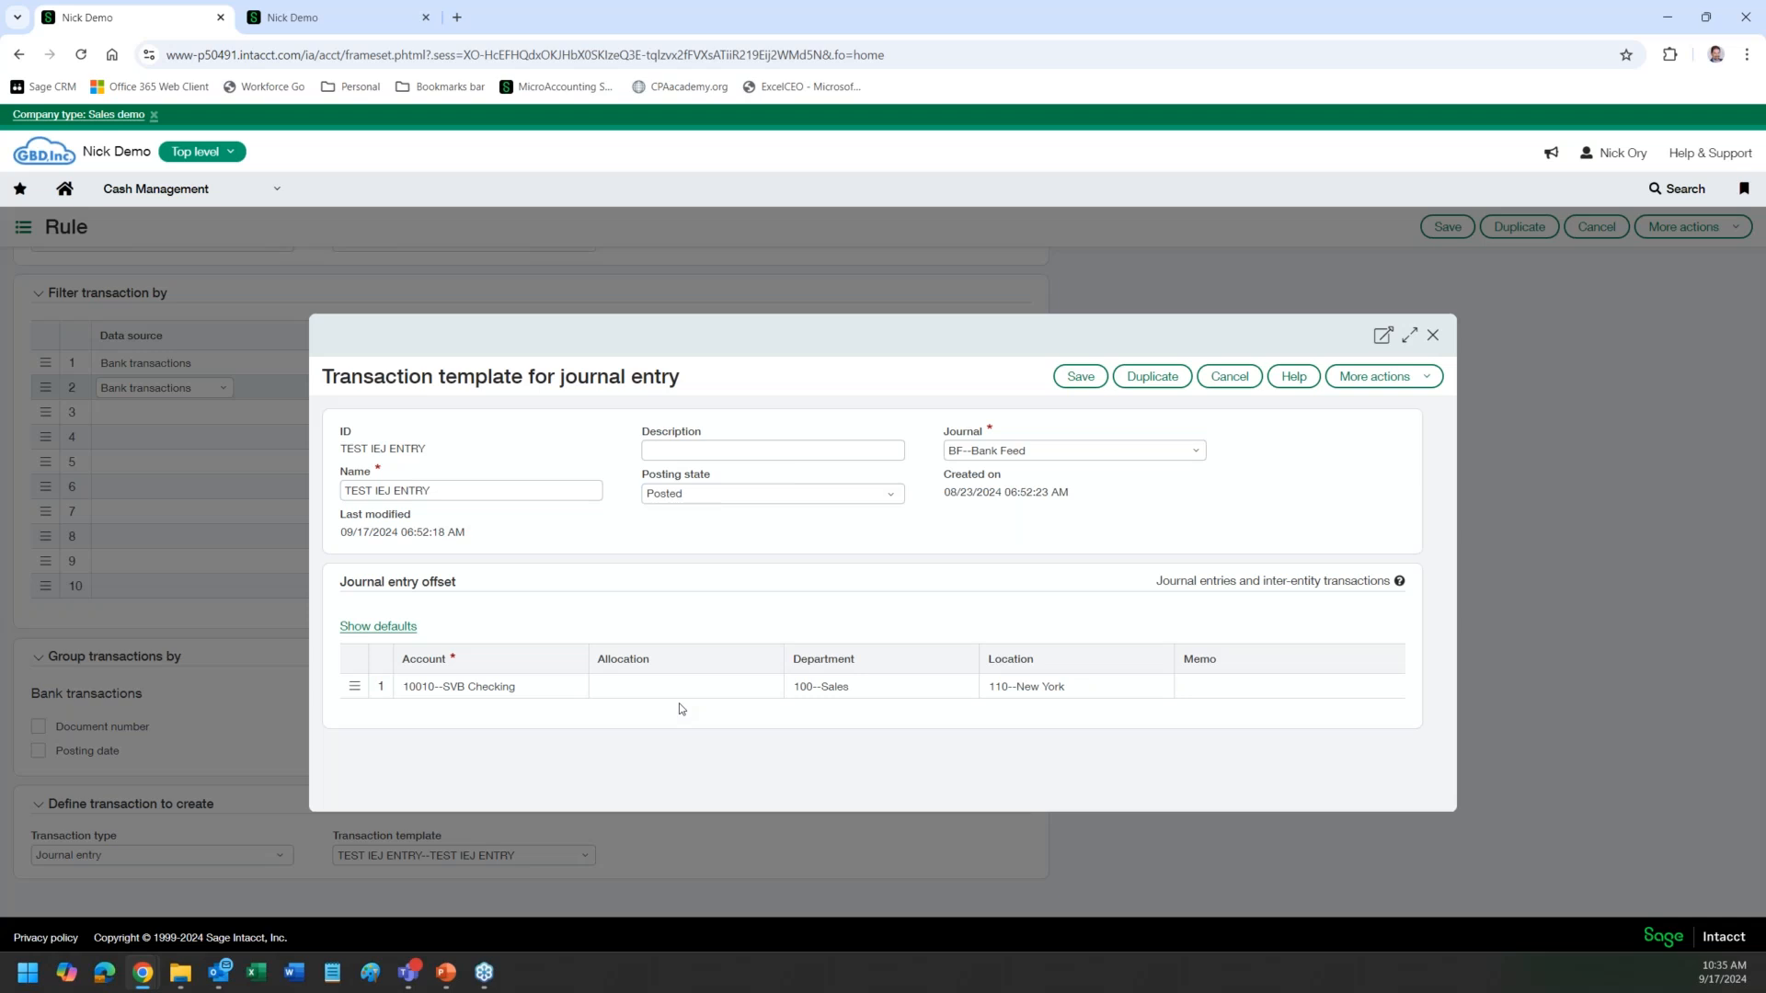
click(873, 677)
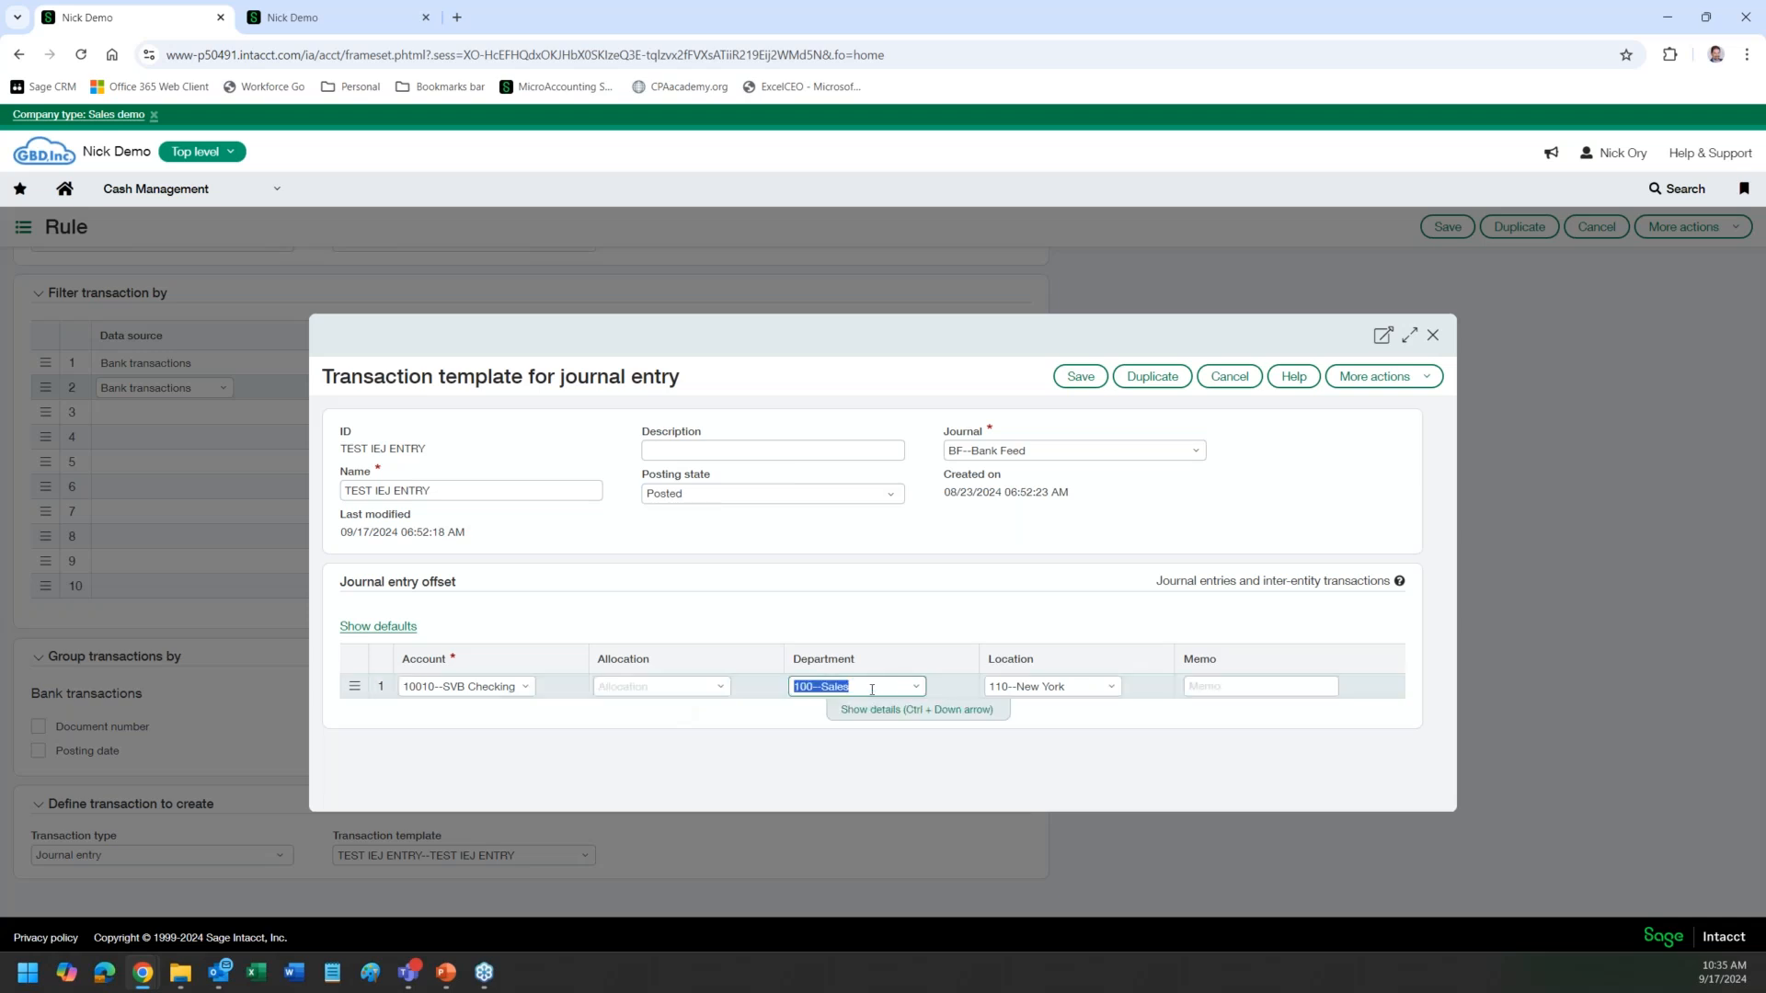
click(893, 714)
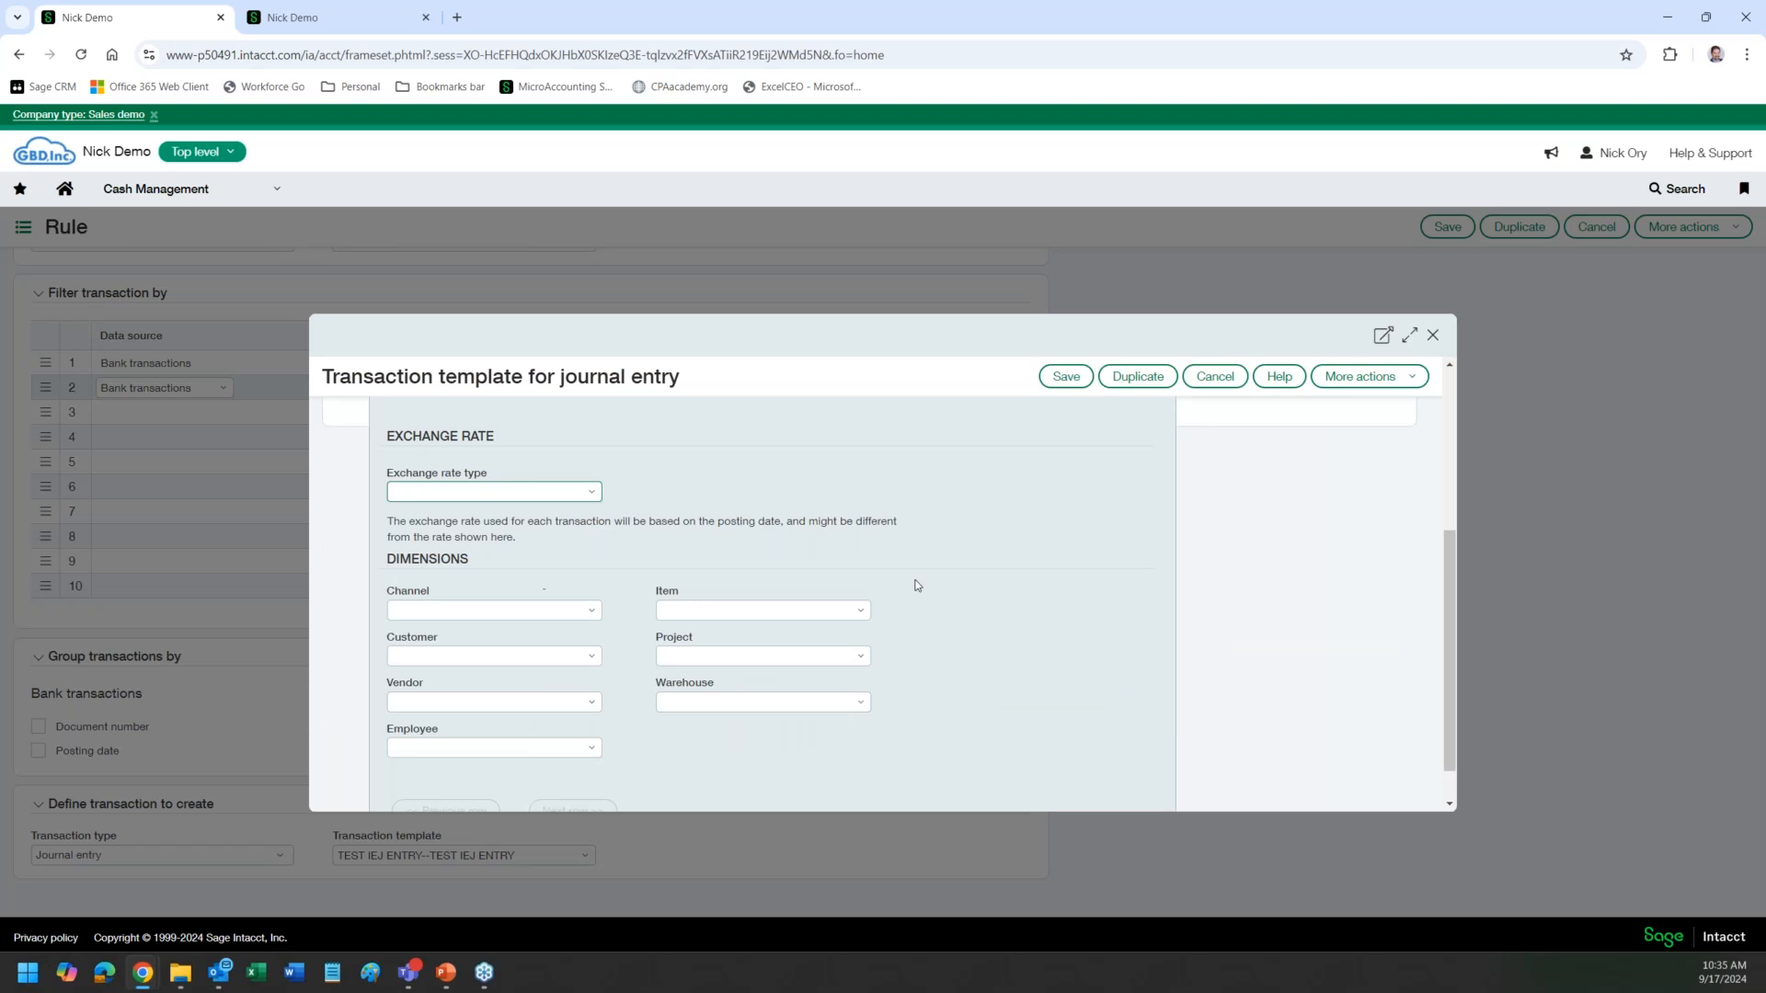
scroll(914, 583, up, 1)
scroll(810, 521, up, 1)
scroll(497, 462, down, 1)
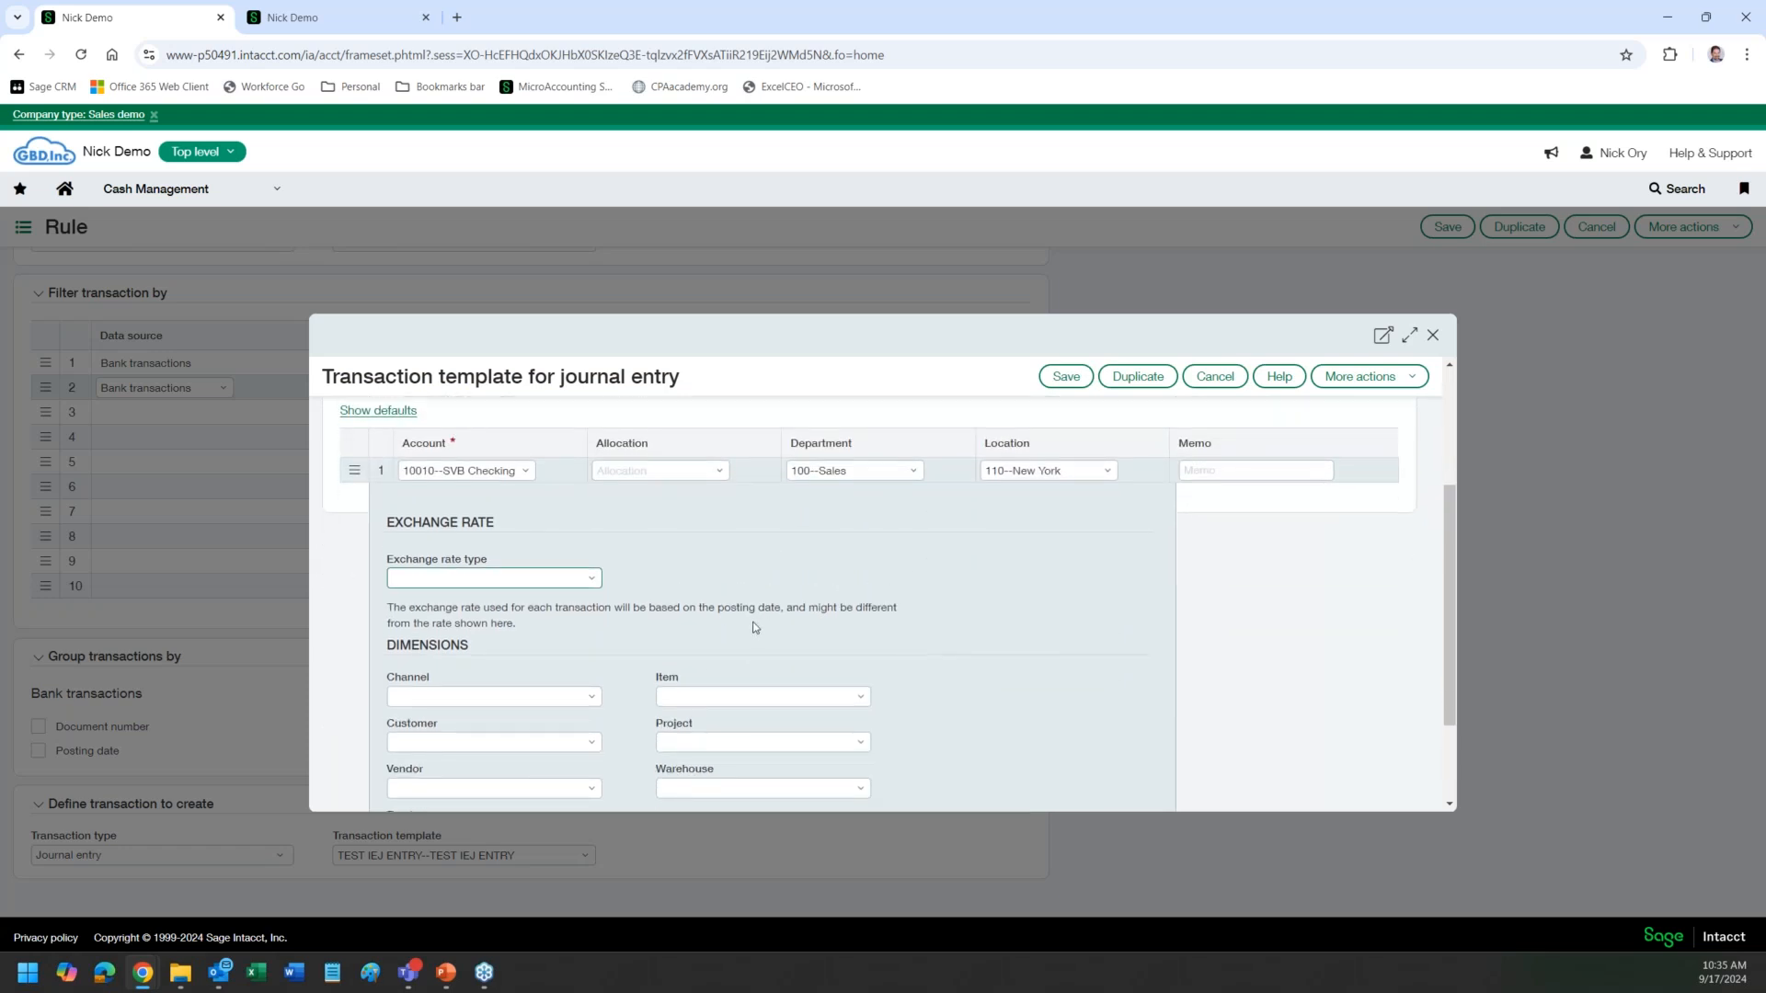
scroll(552, 644, down, 1)
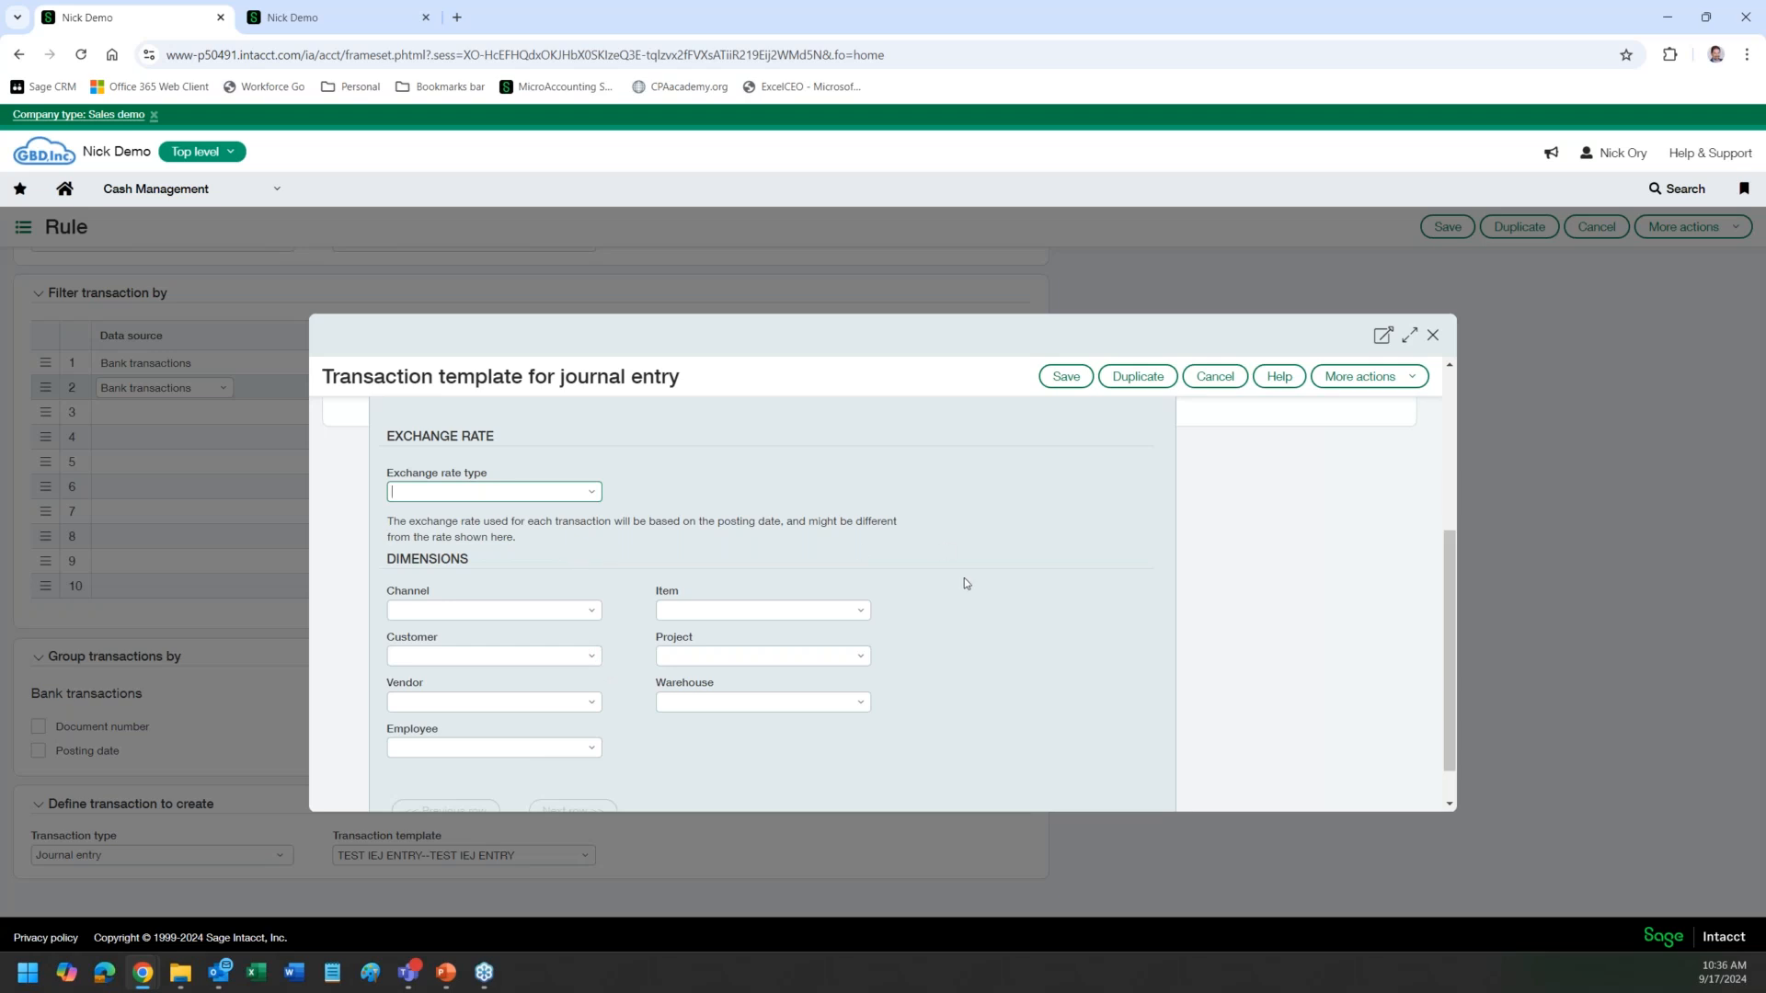
scroll(977, 590, down, 1)
scroll(977, 591, up, 4)
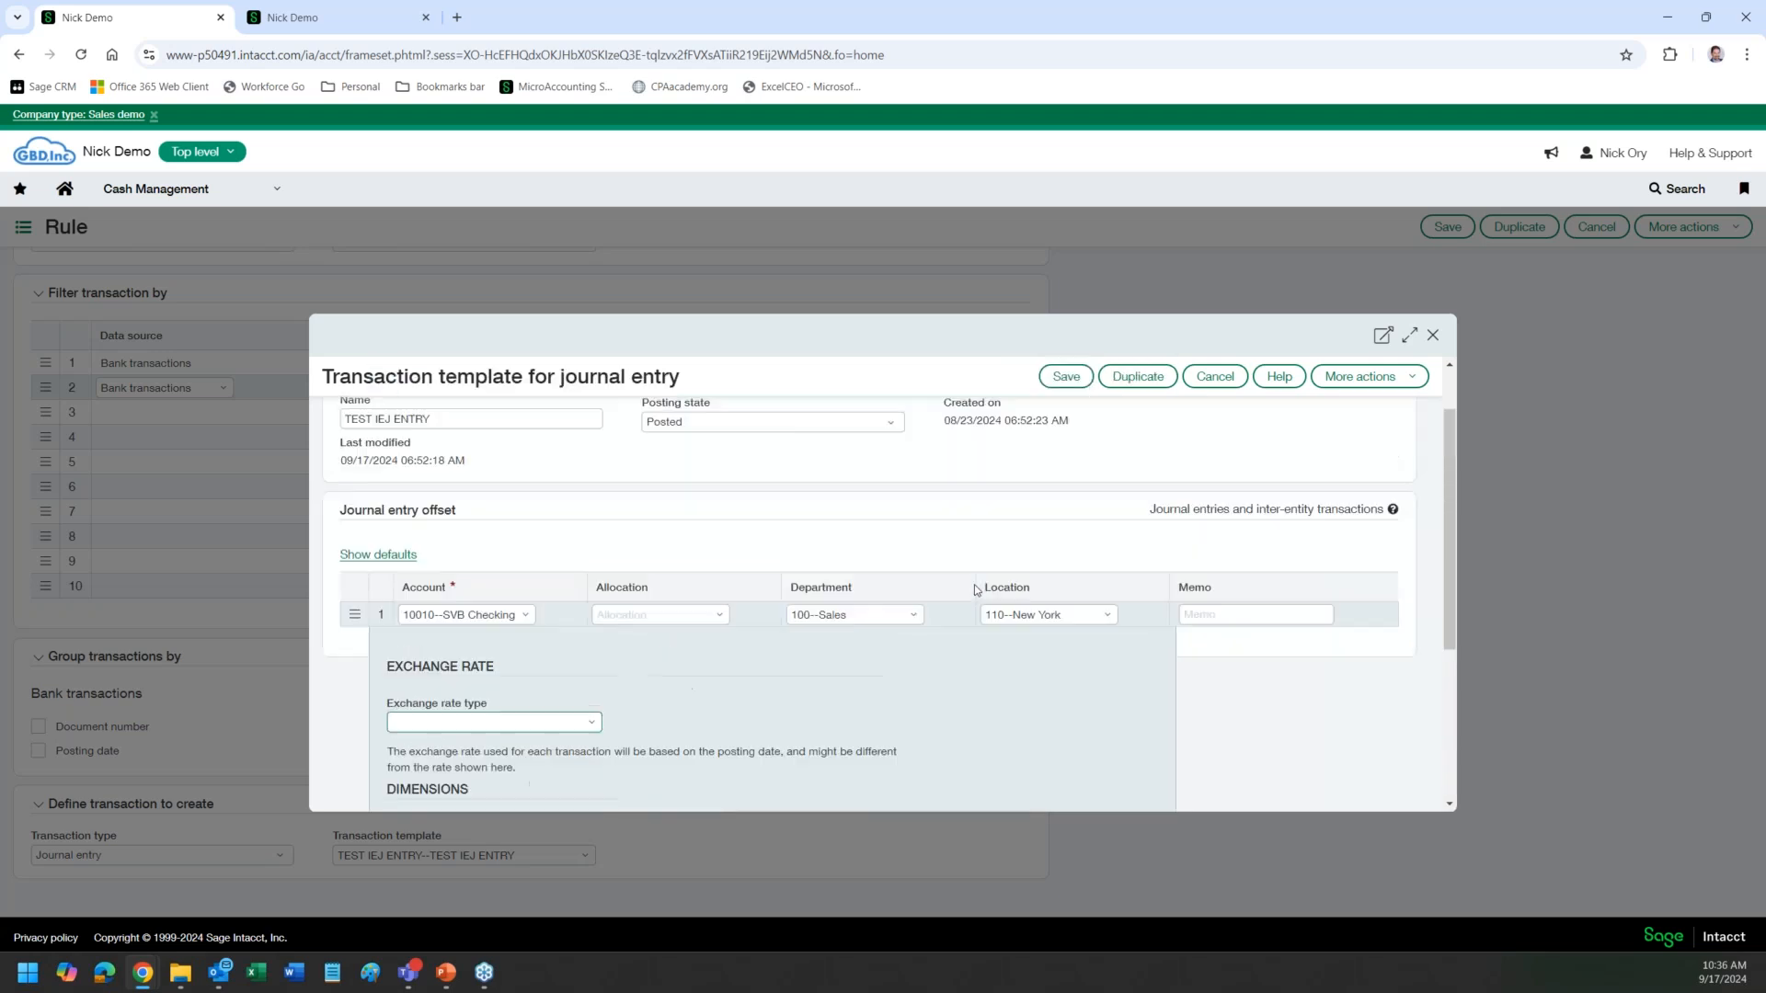
Step: Collapse the offset line's details and inspect its memo field
click(983, 588)
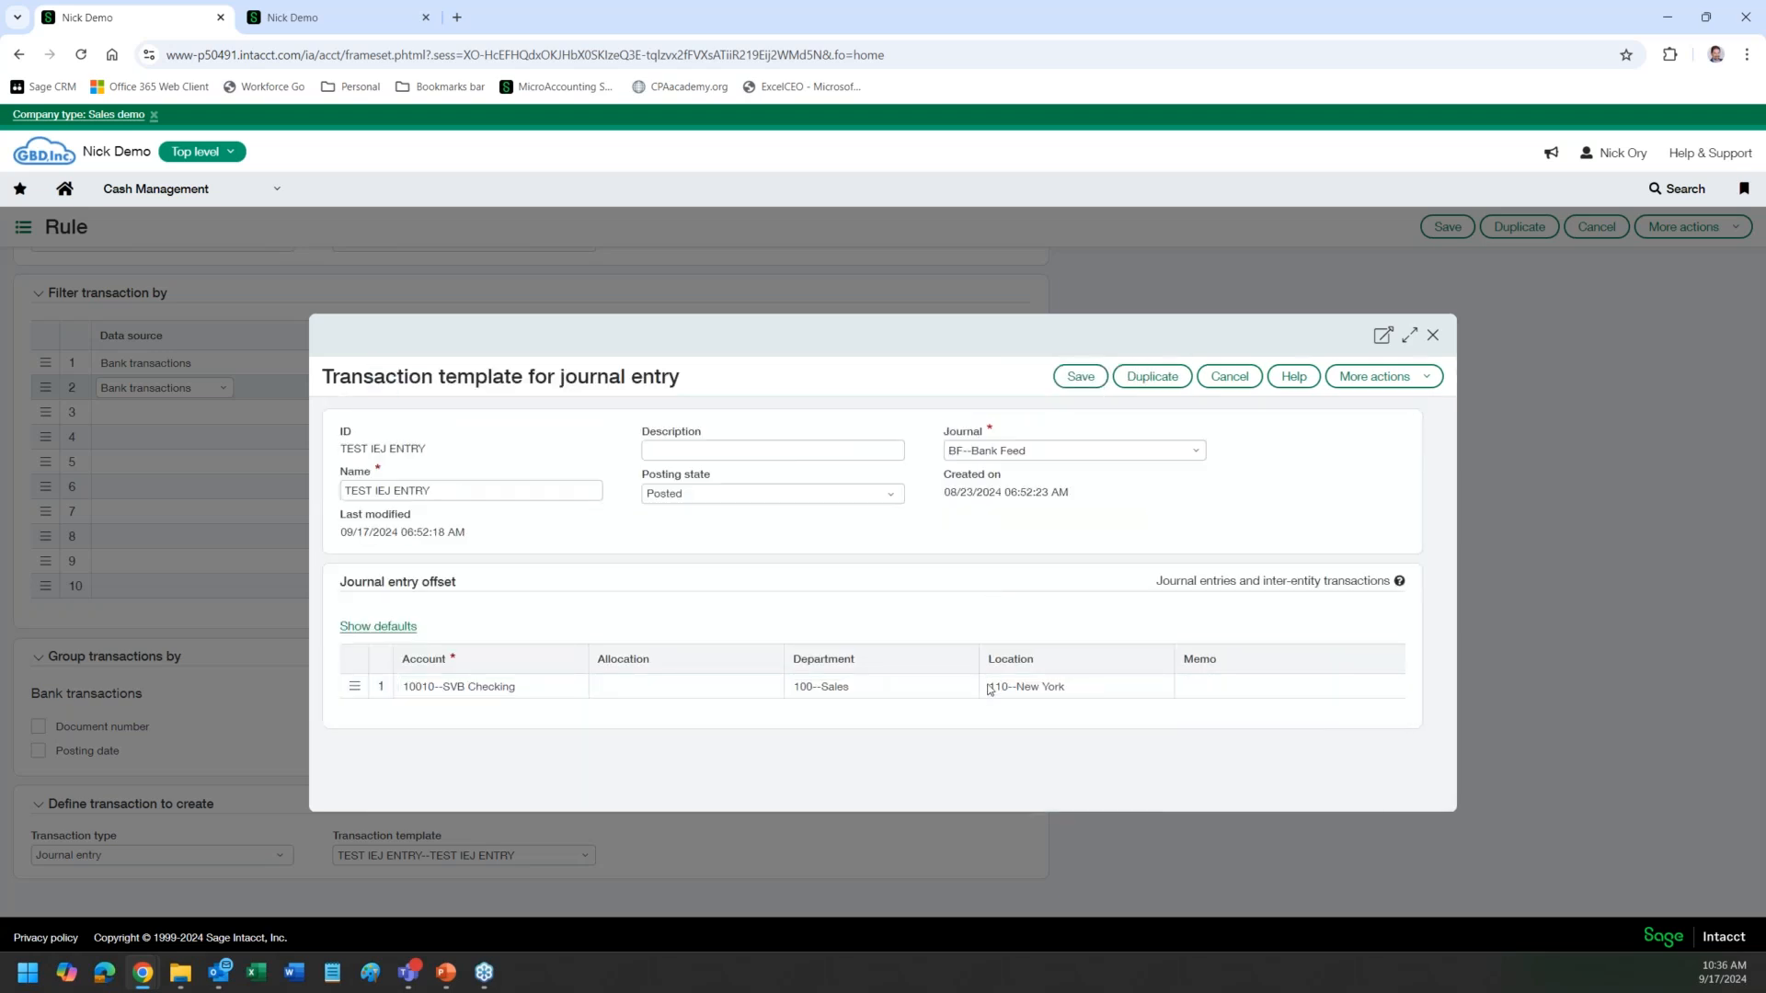
click(1218, 686)
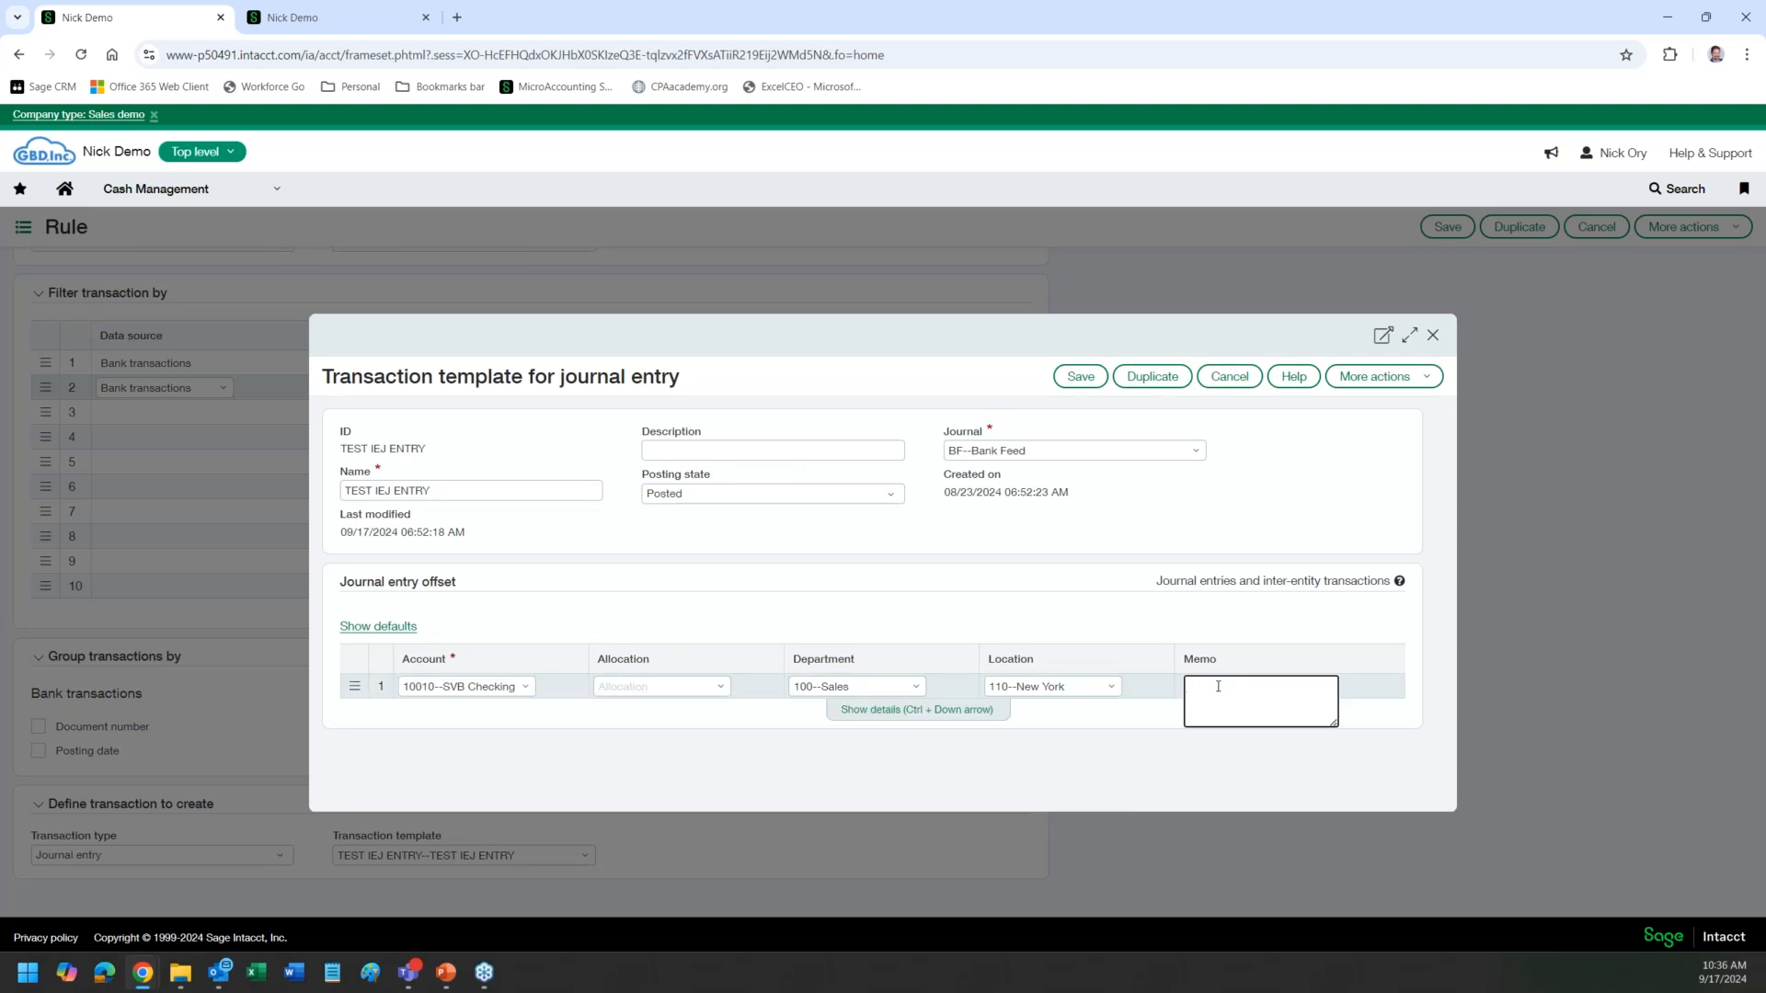
click(1108, 606)
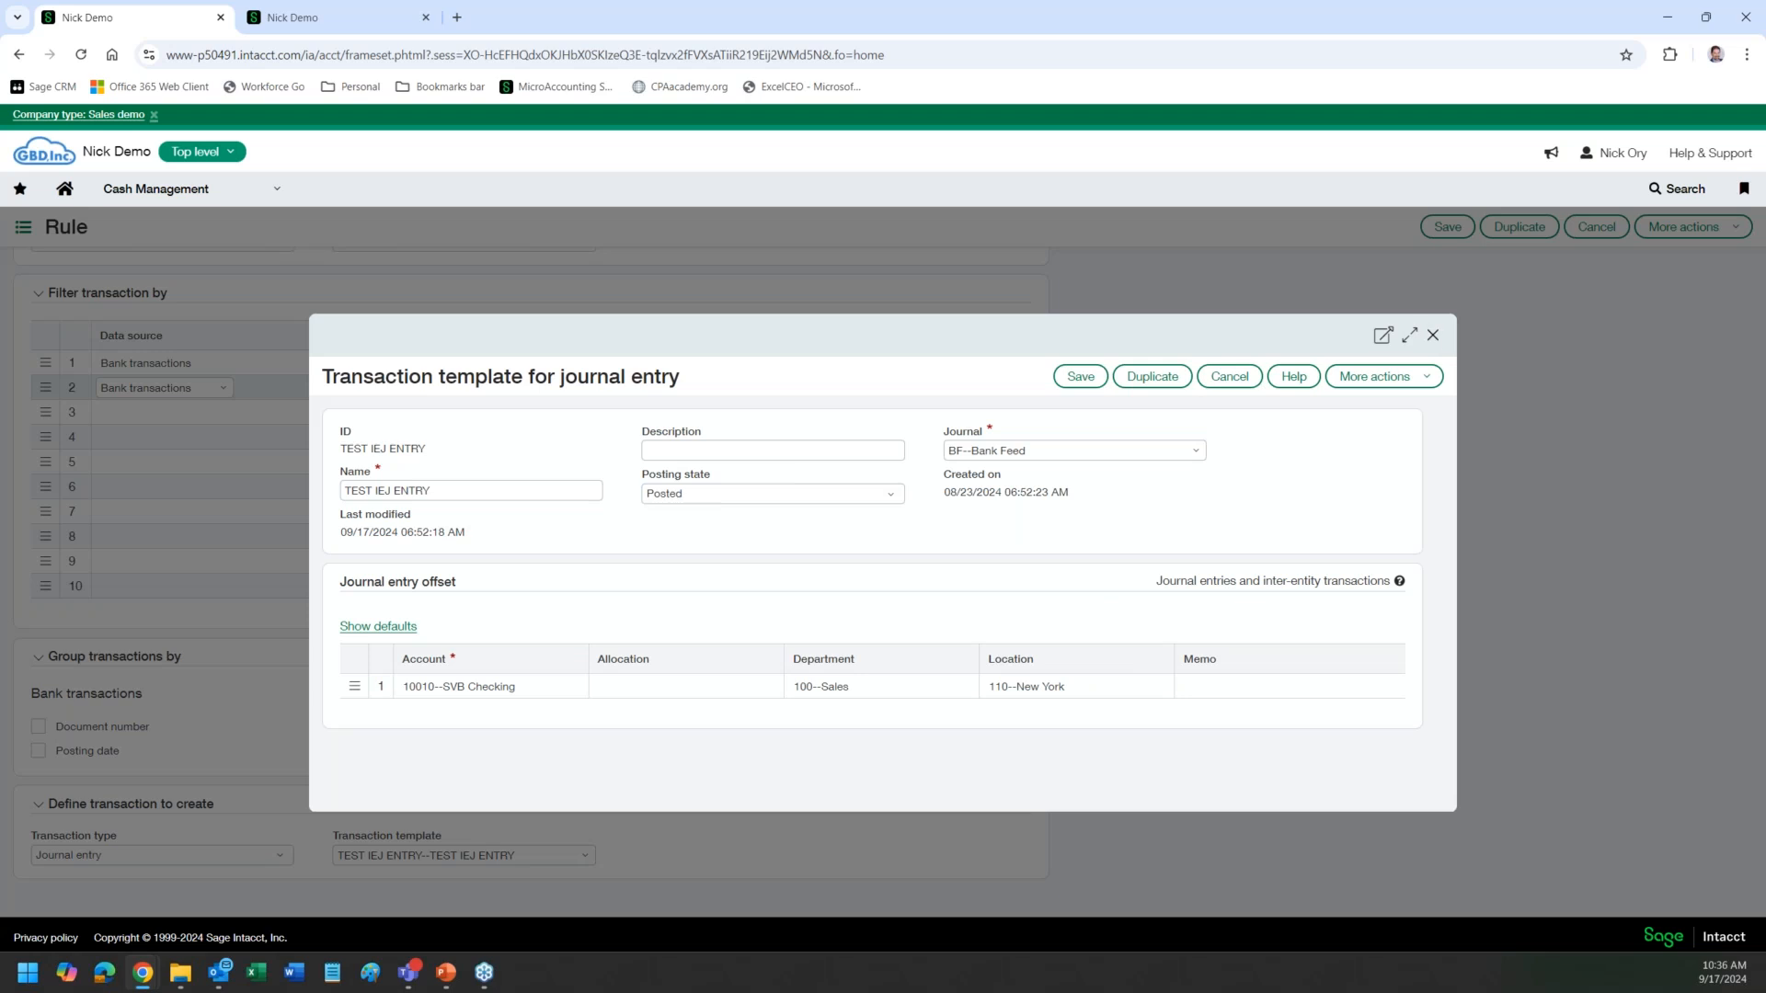
Step: Close the journal entry template and the TEST IEJ rule without saving, and open the list of rule sets
click(1434, 337)
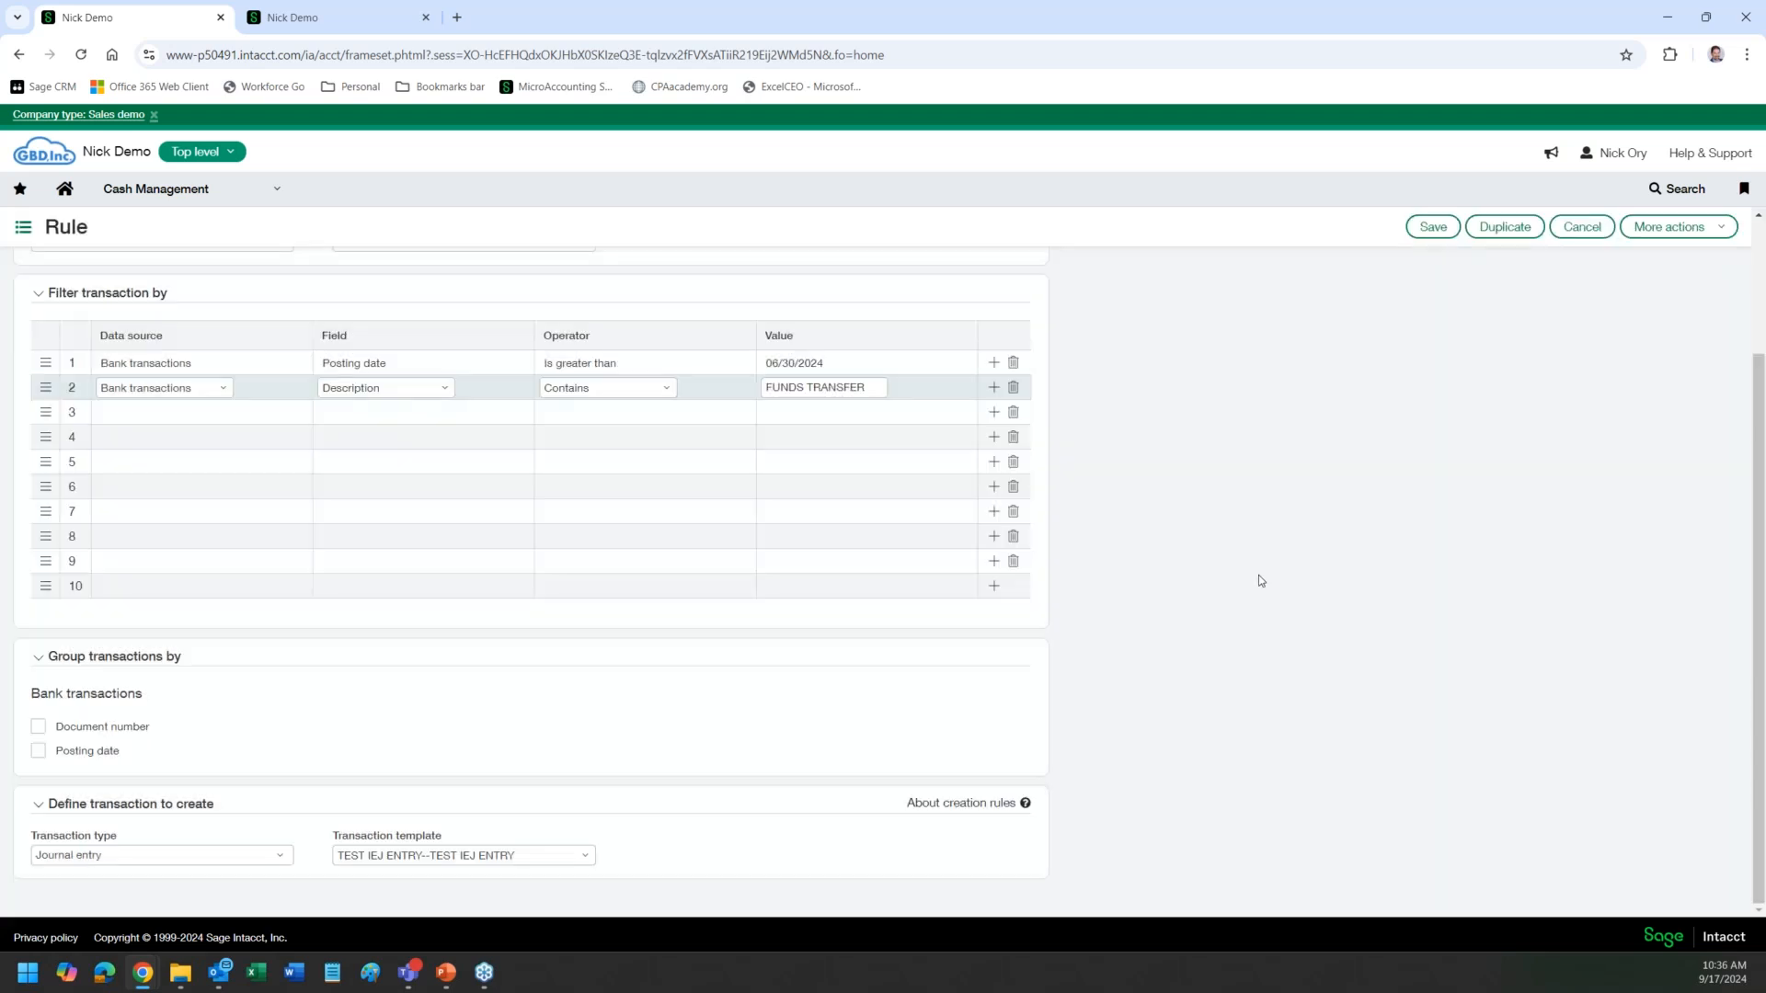
click(1582, 226)
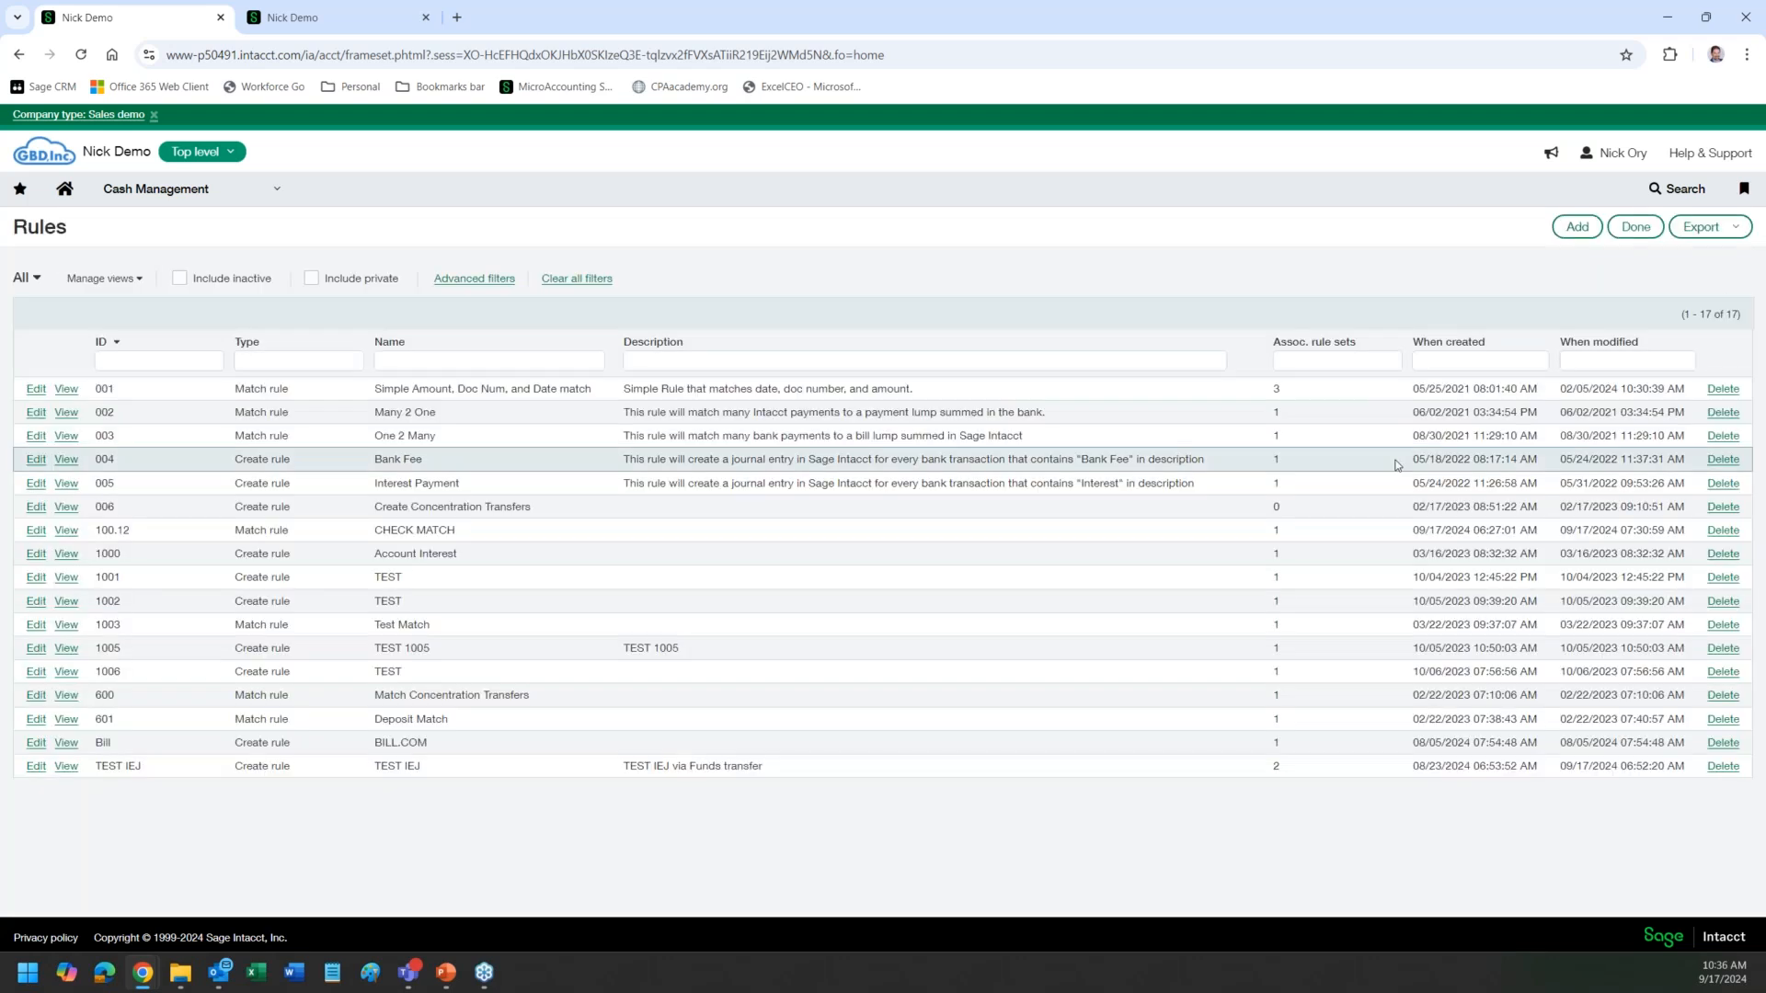
click(277, 195)
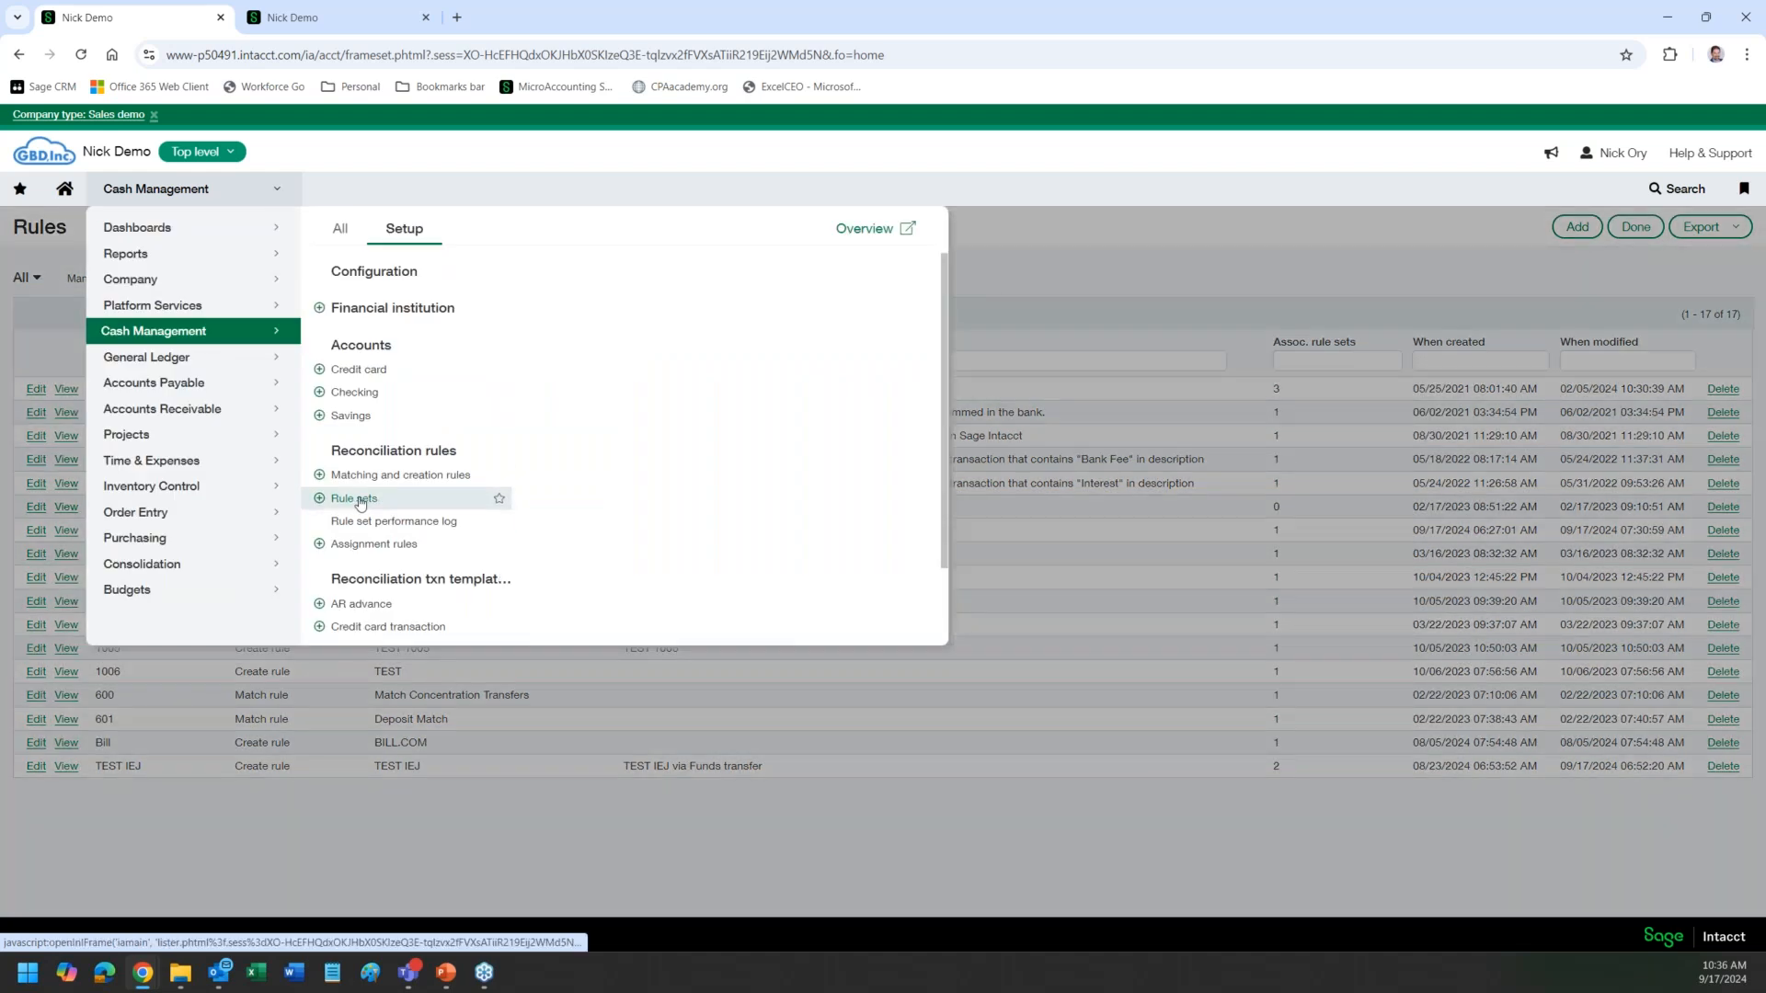
click(360, 501)
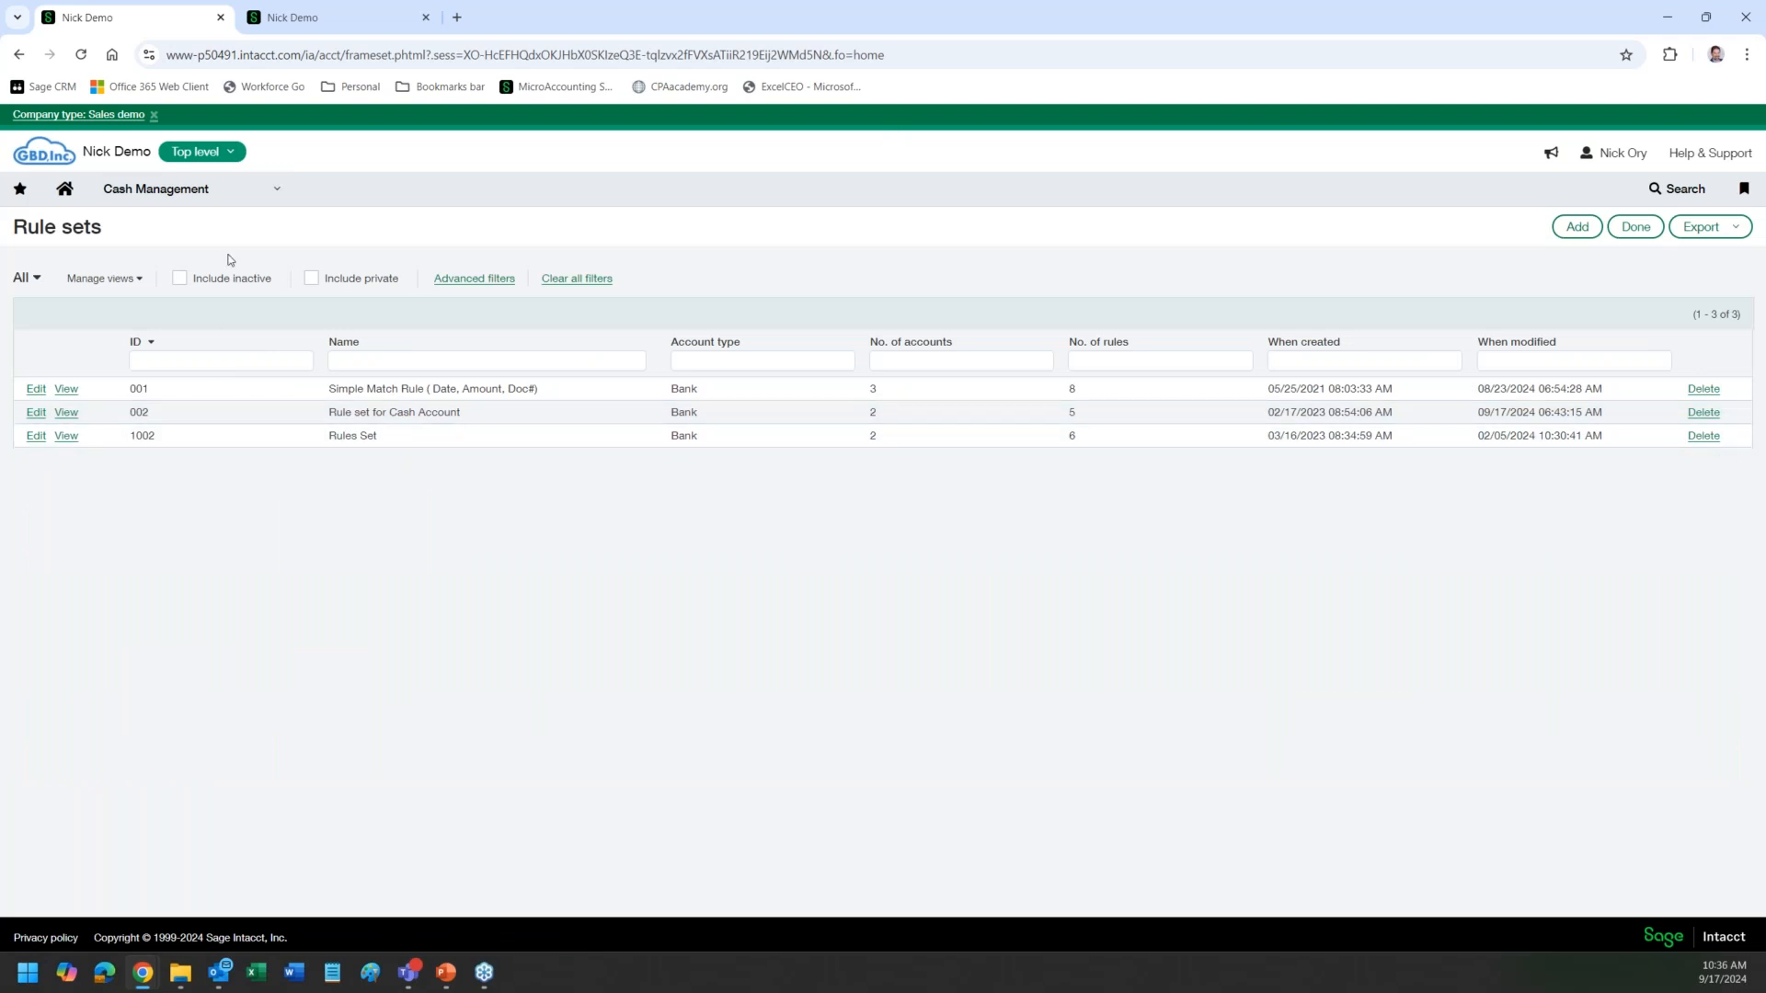
Step: Open the DEMO TEST checking account for editing from the list of checking accounts
click(218, 198)
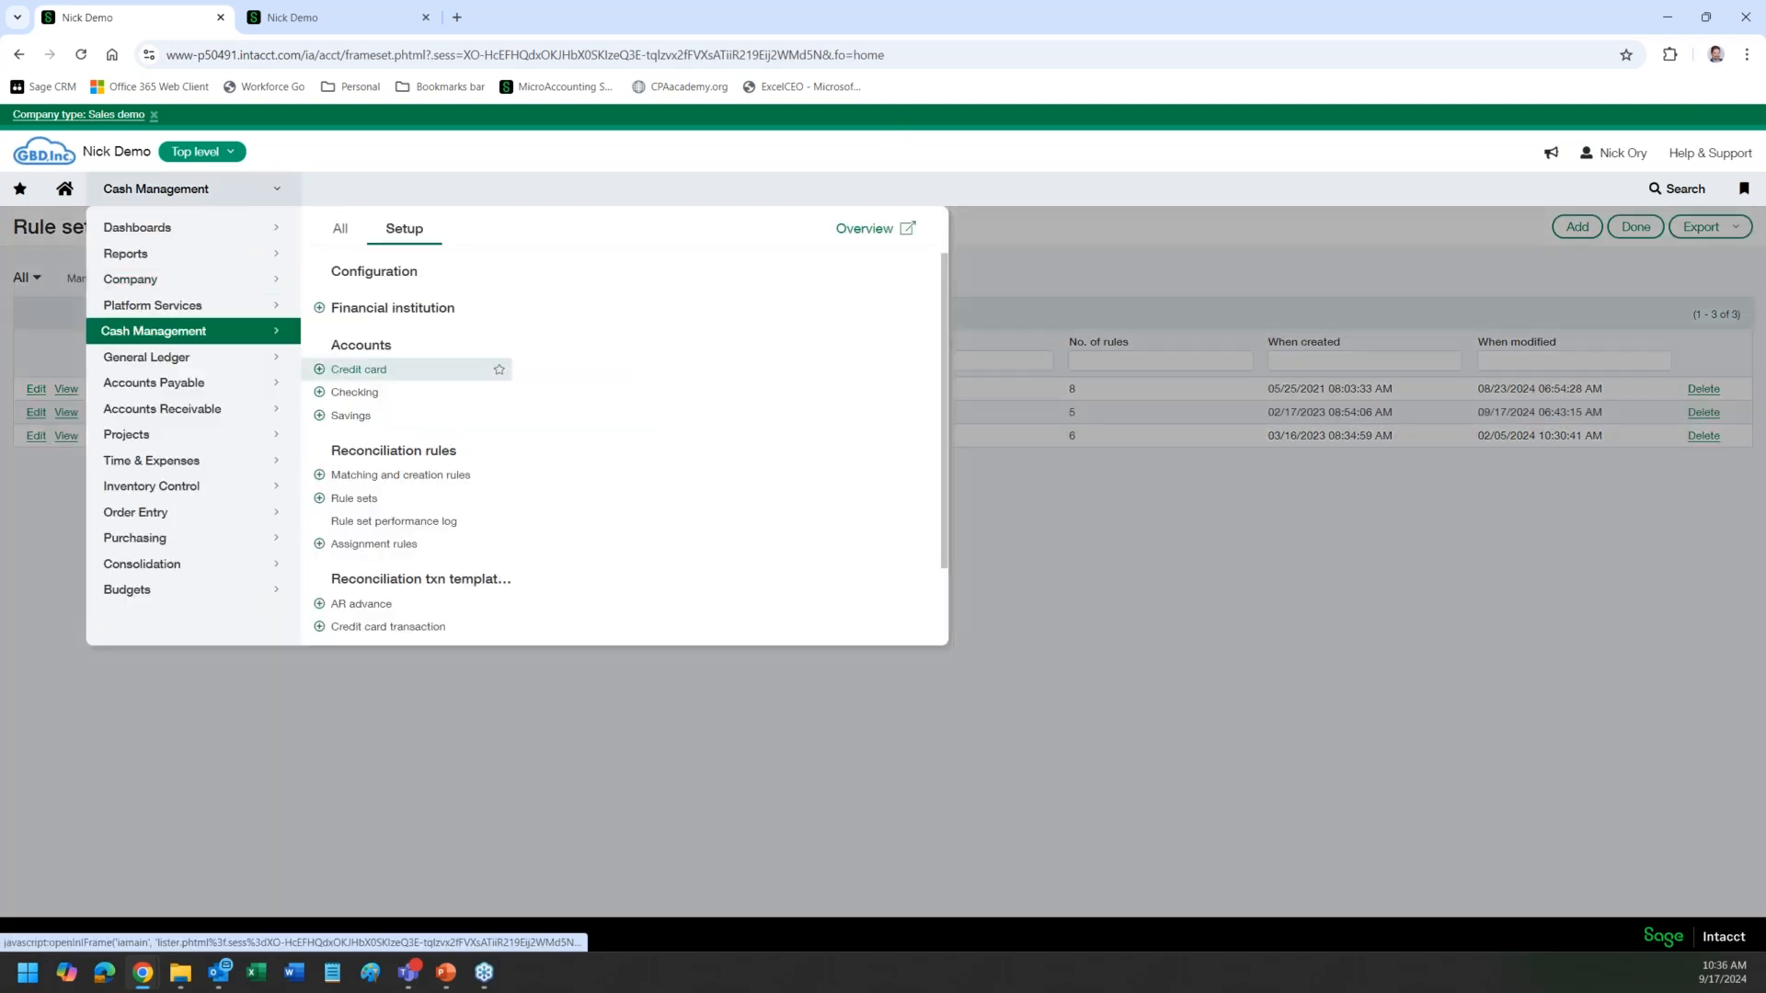
click(1182, 721)
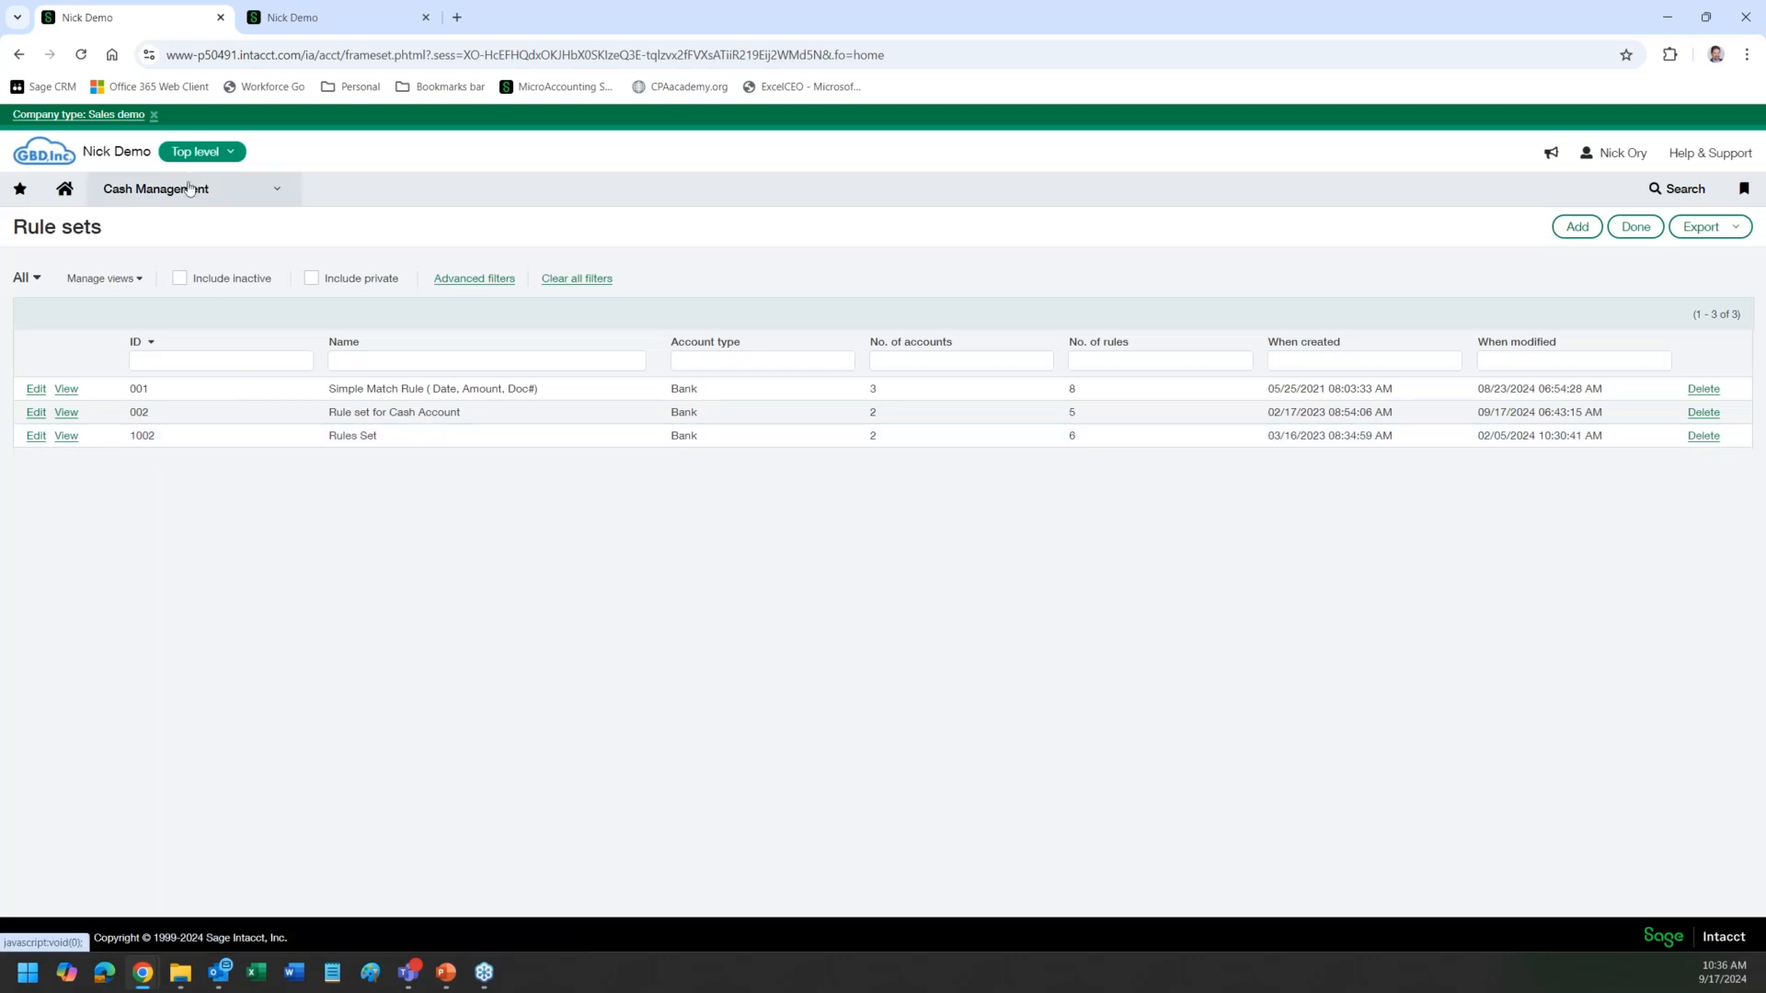
click(189, 189)
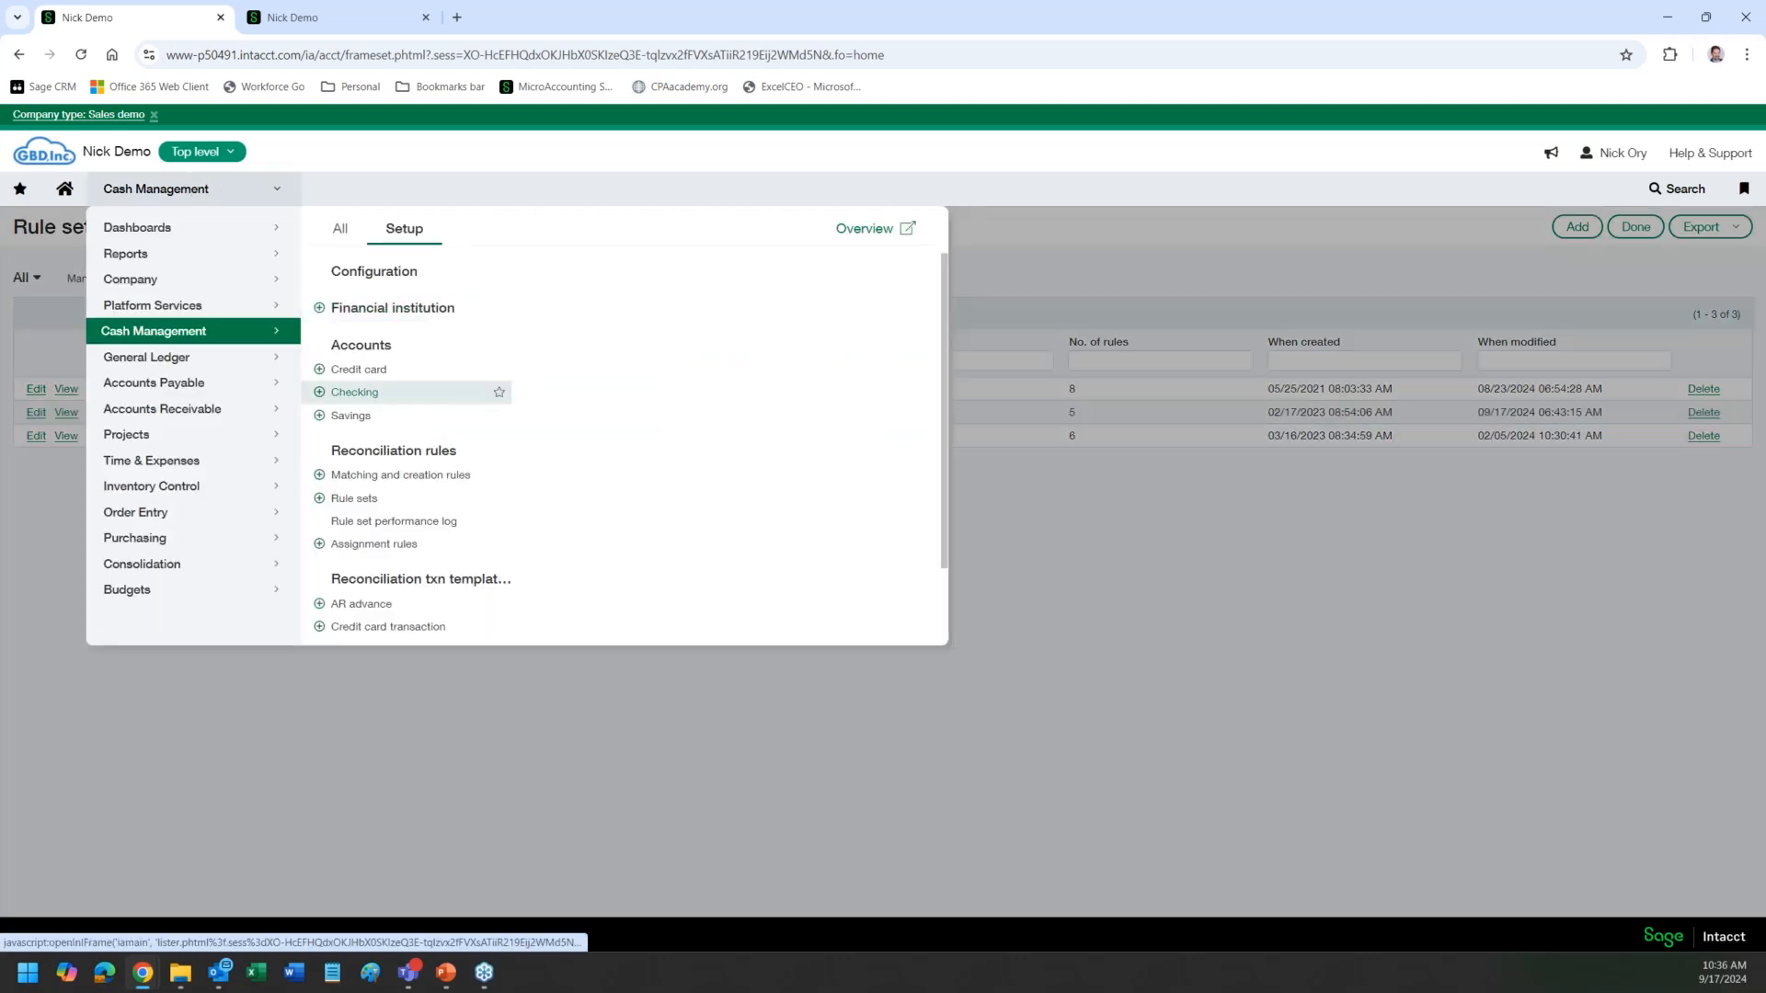
click(368, 390)
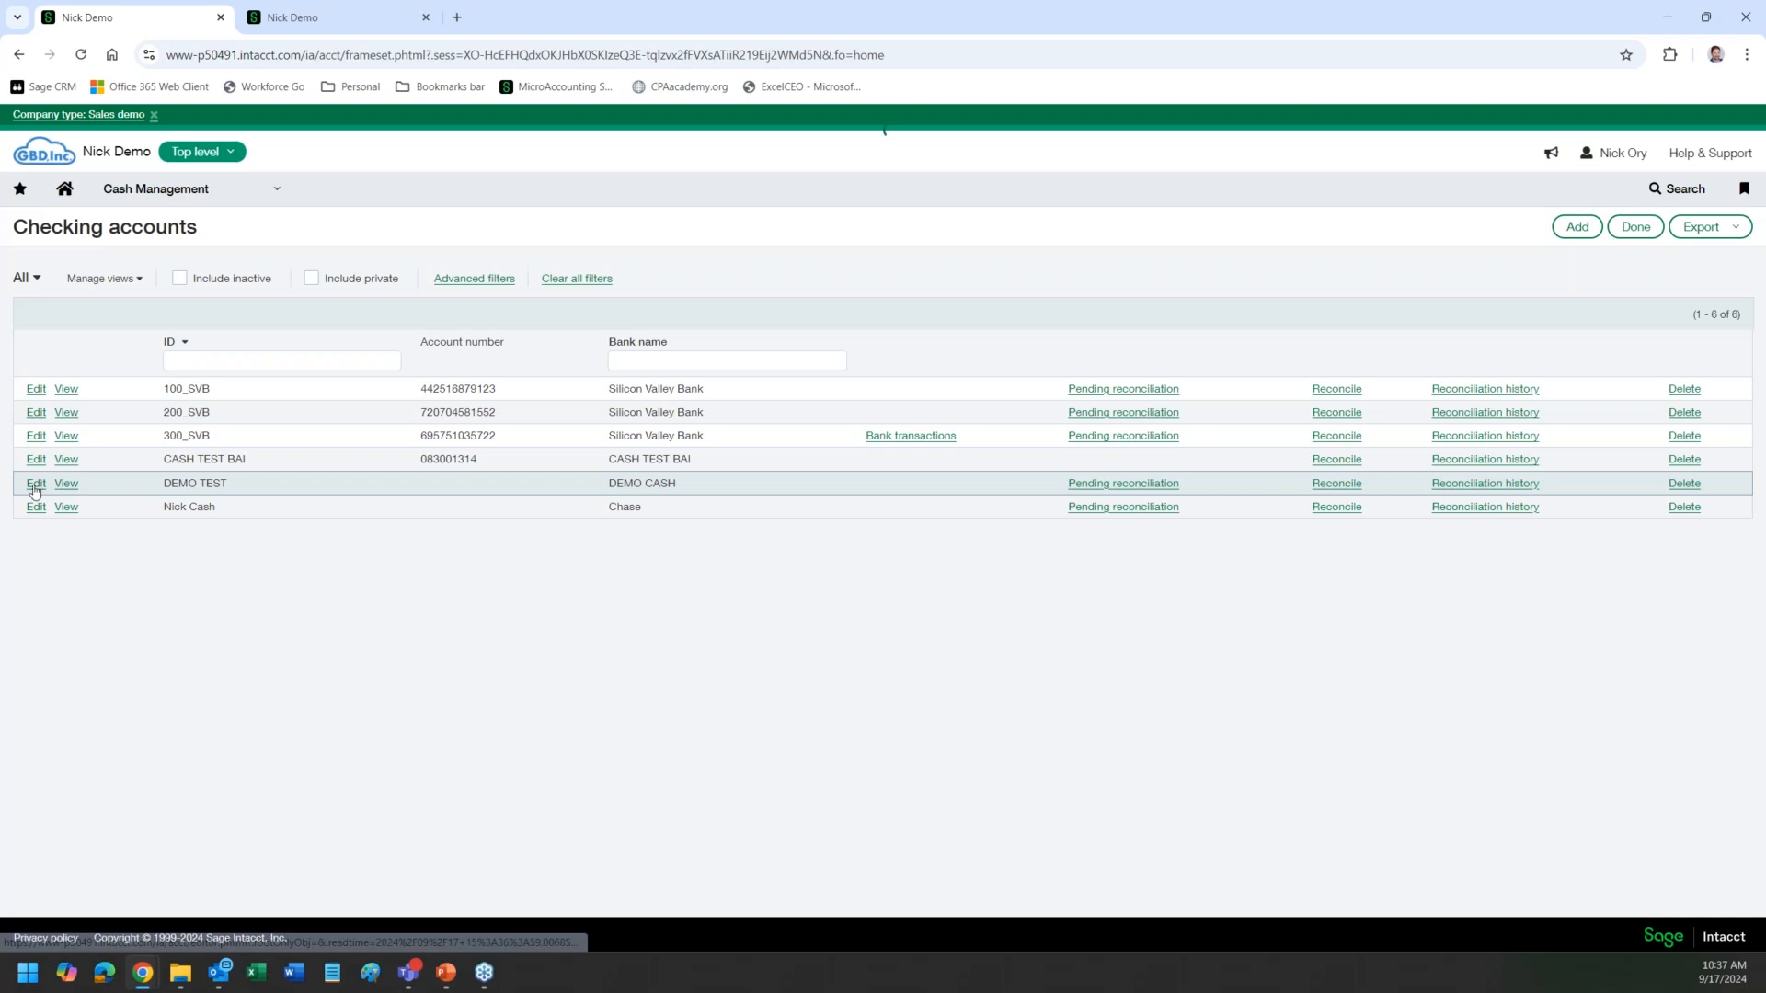
click(35, 487)
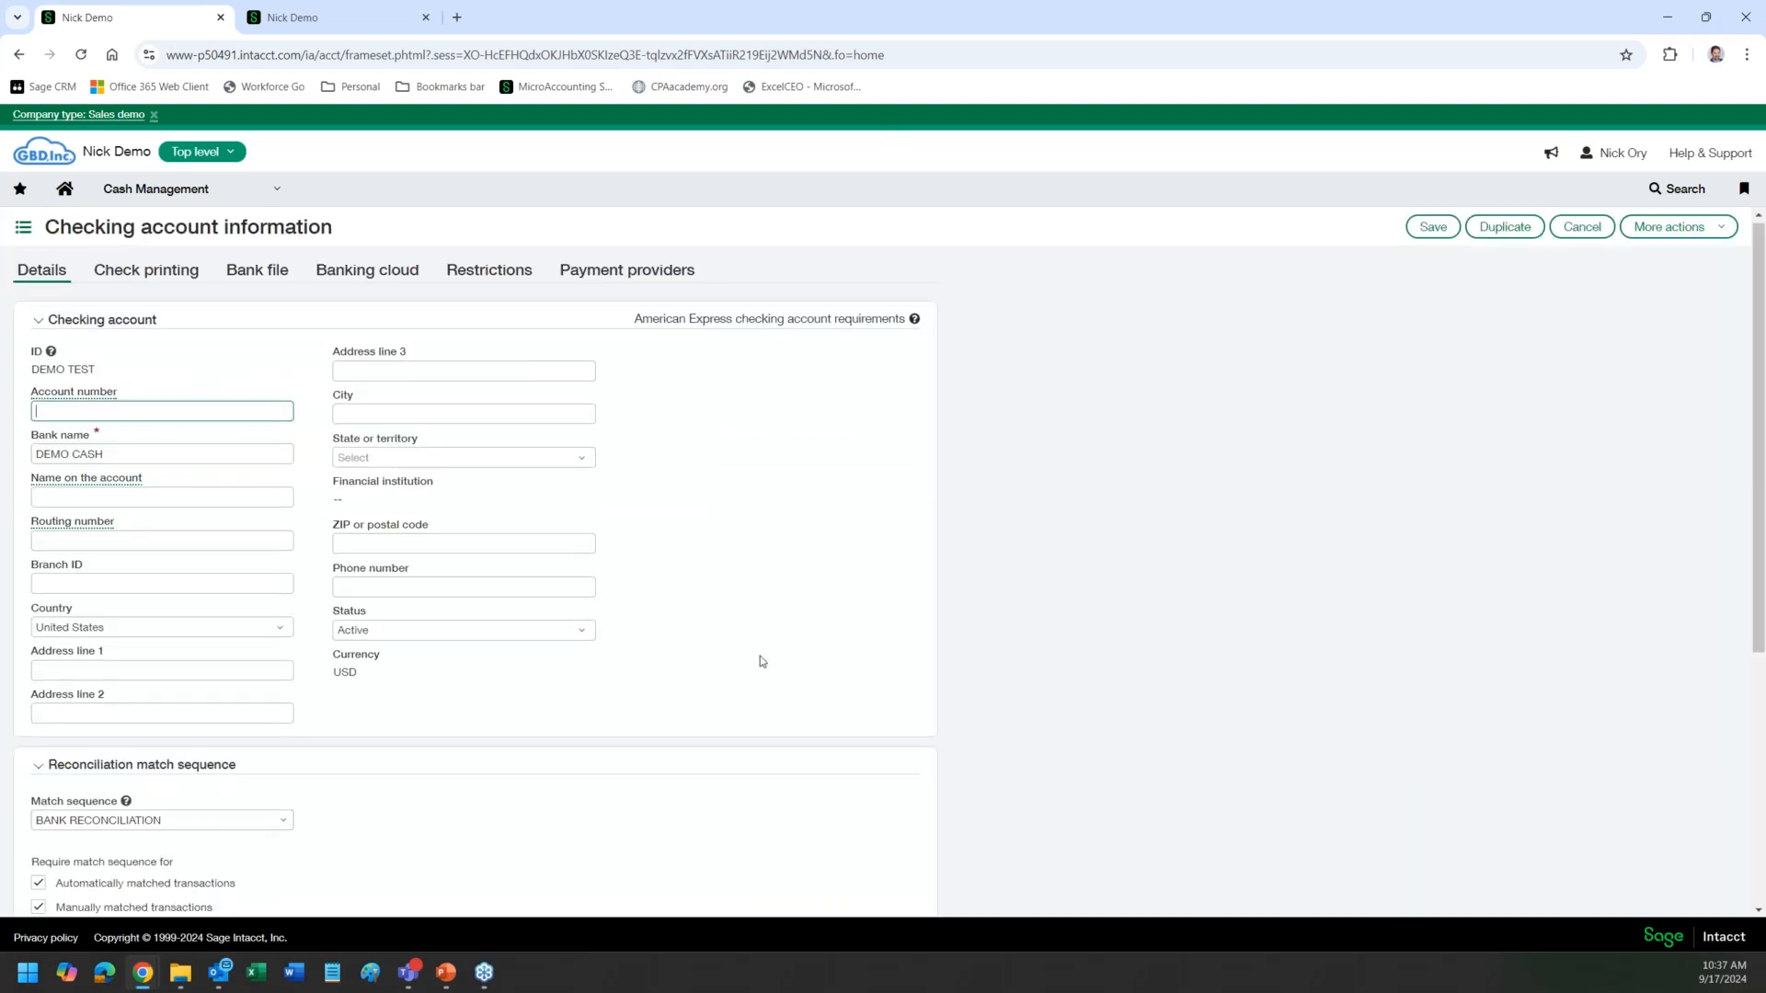
Step: View the rule set applied to the DEMO TEST account and open it full size in edit mode
scroll(759, 655, down, 5)
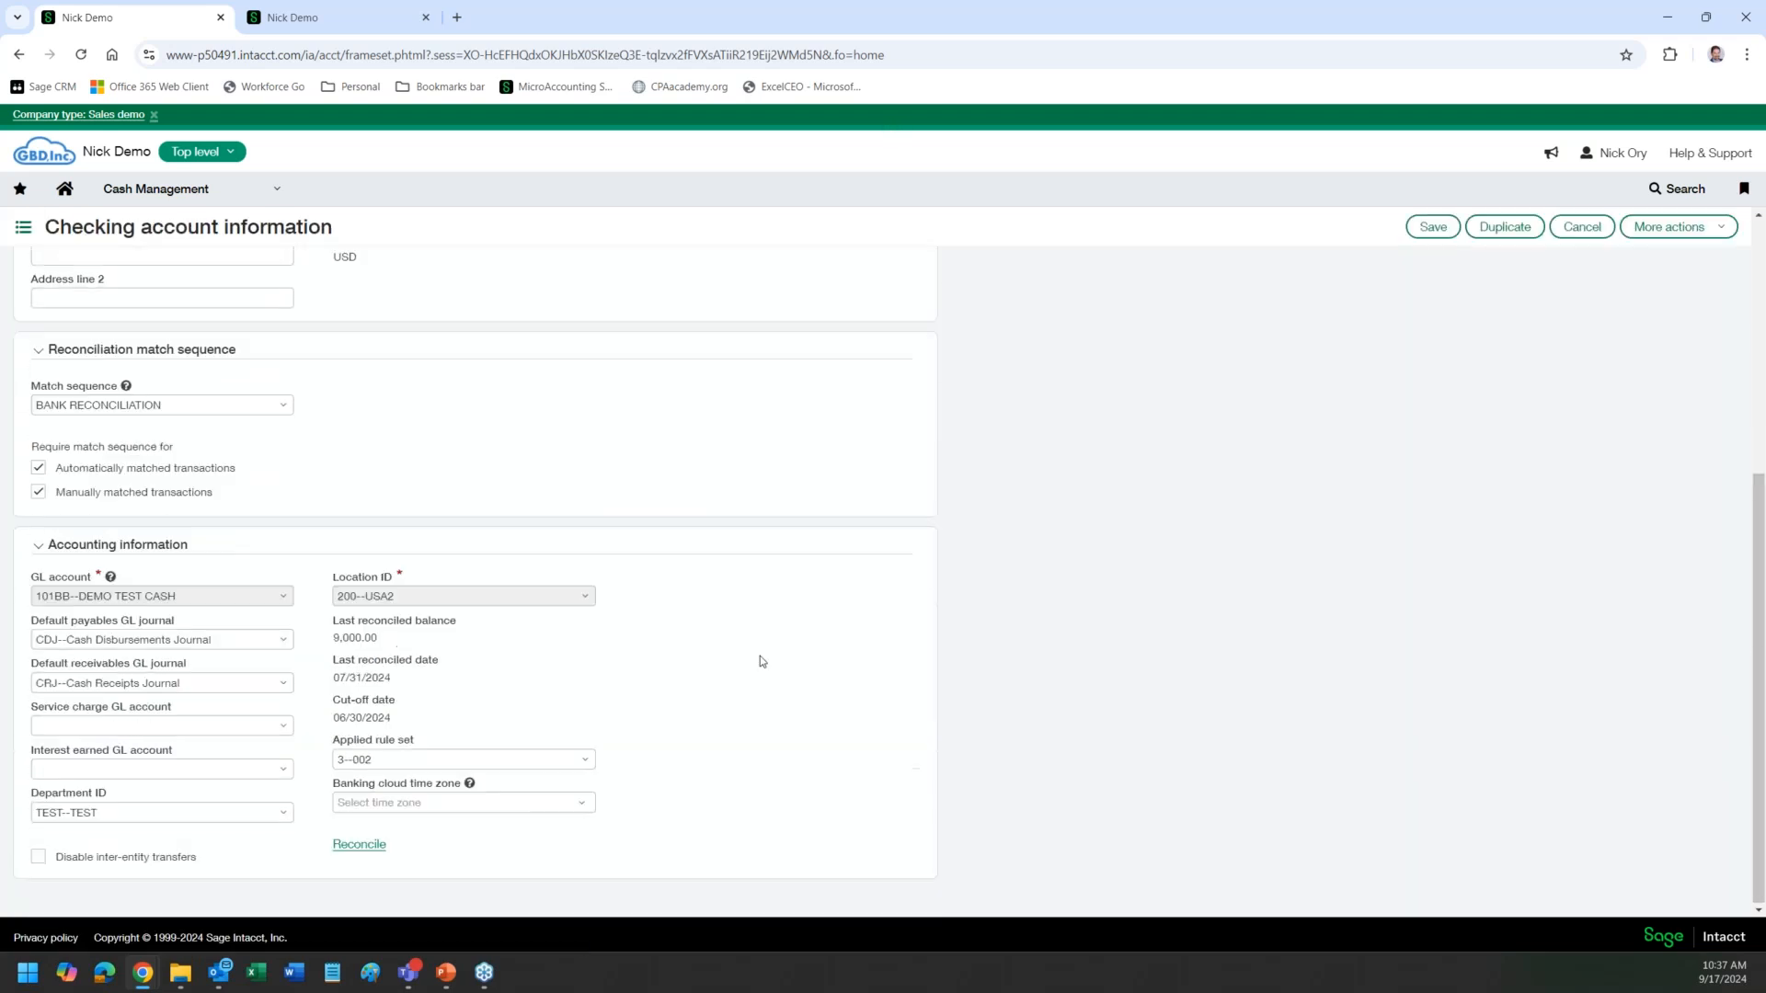
click(581, 761)
click(470, 783)
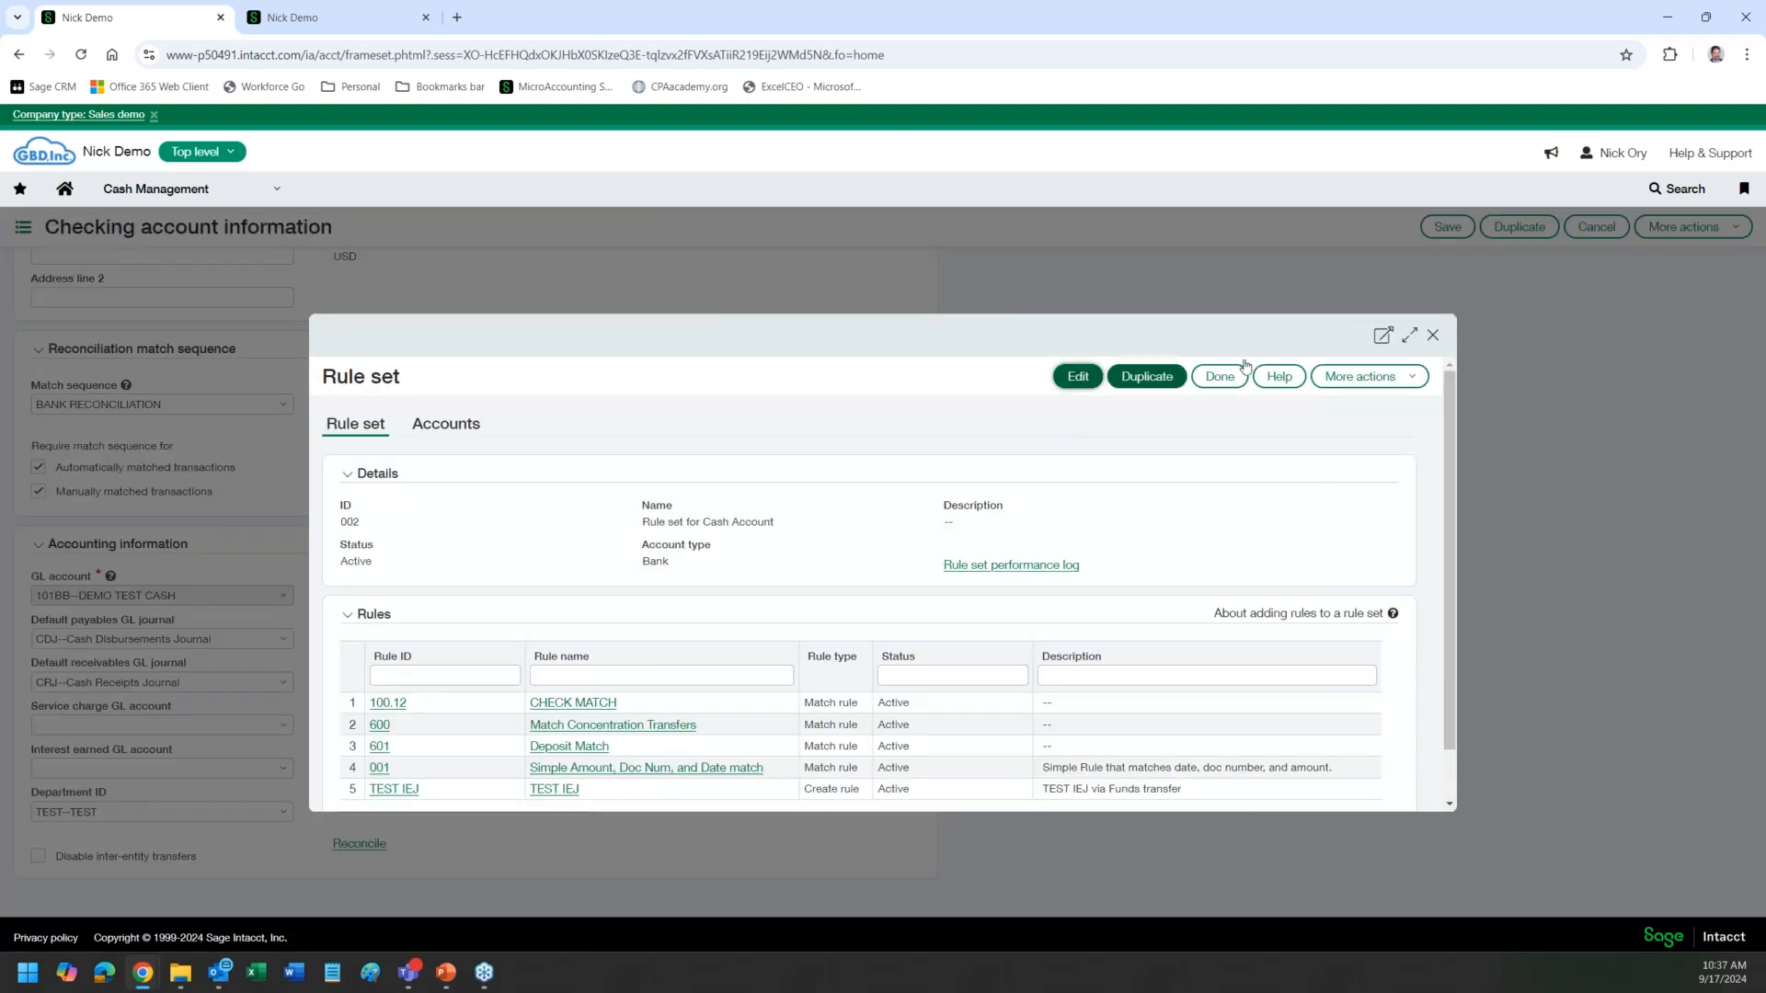
click(1409, 335)
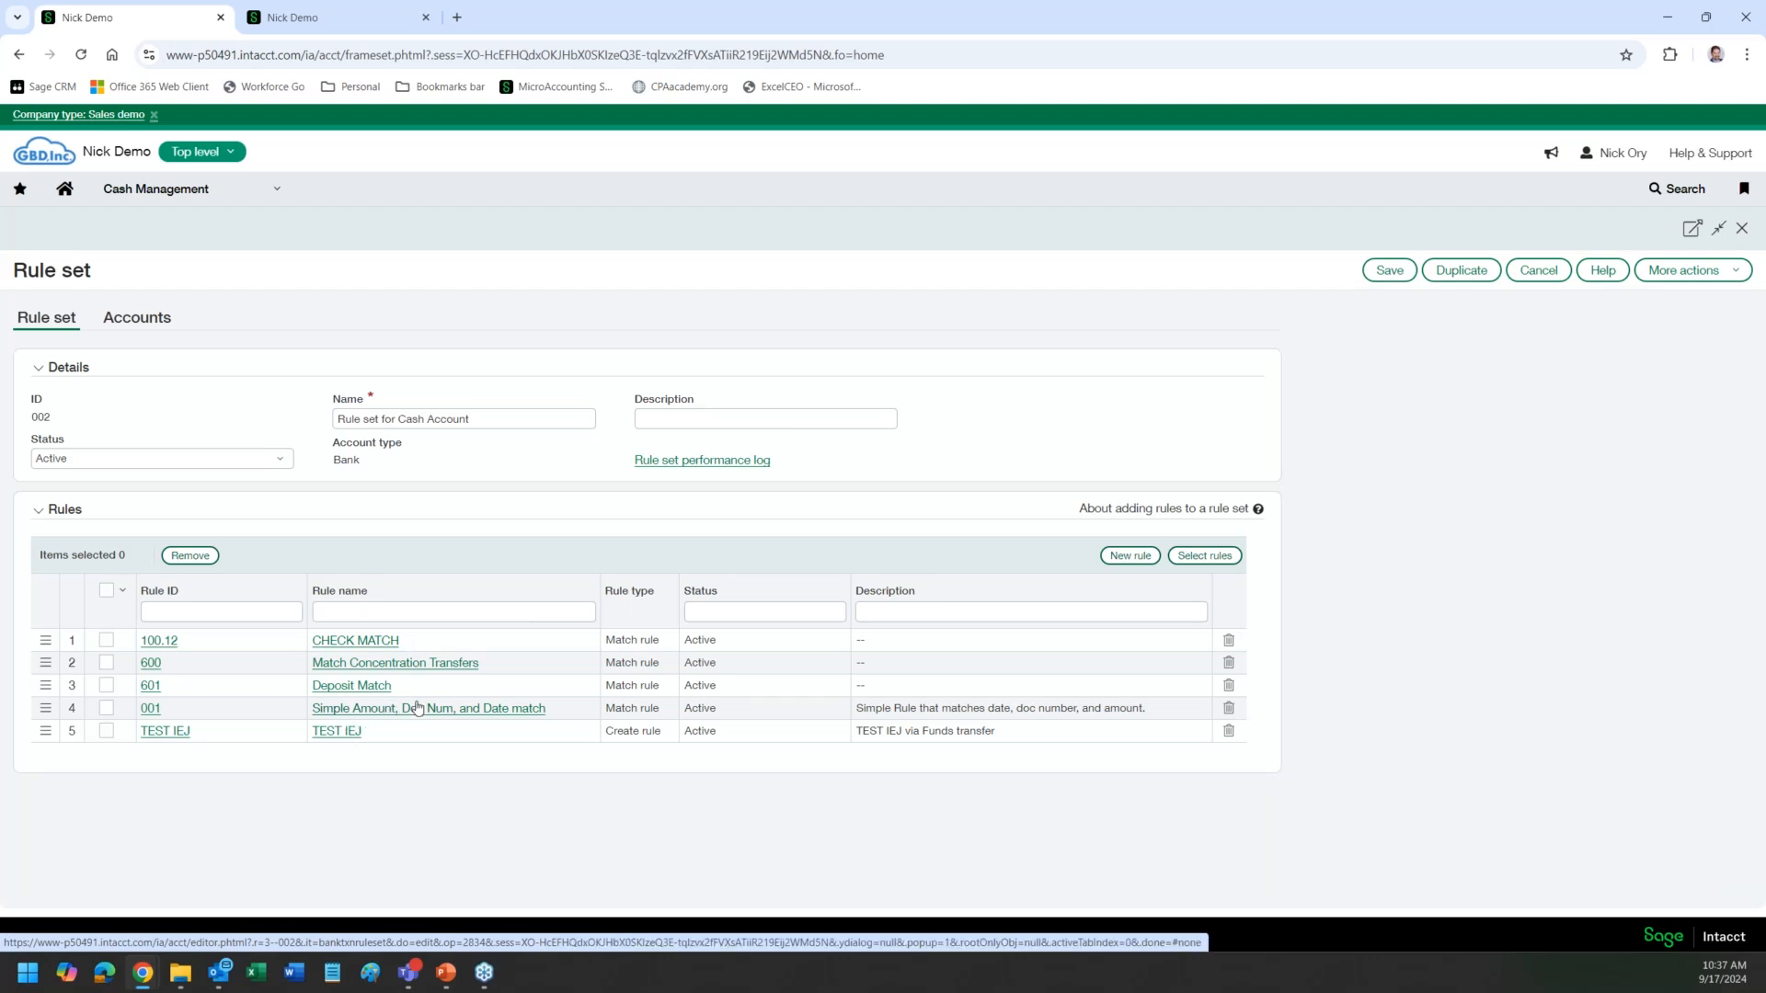
Step: Move the Simple Amount, Doc Num, and Date match rule to second place and review the rules available to add
drag(46, 710, 48, 662)
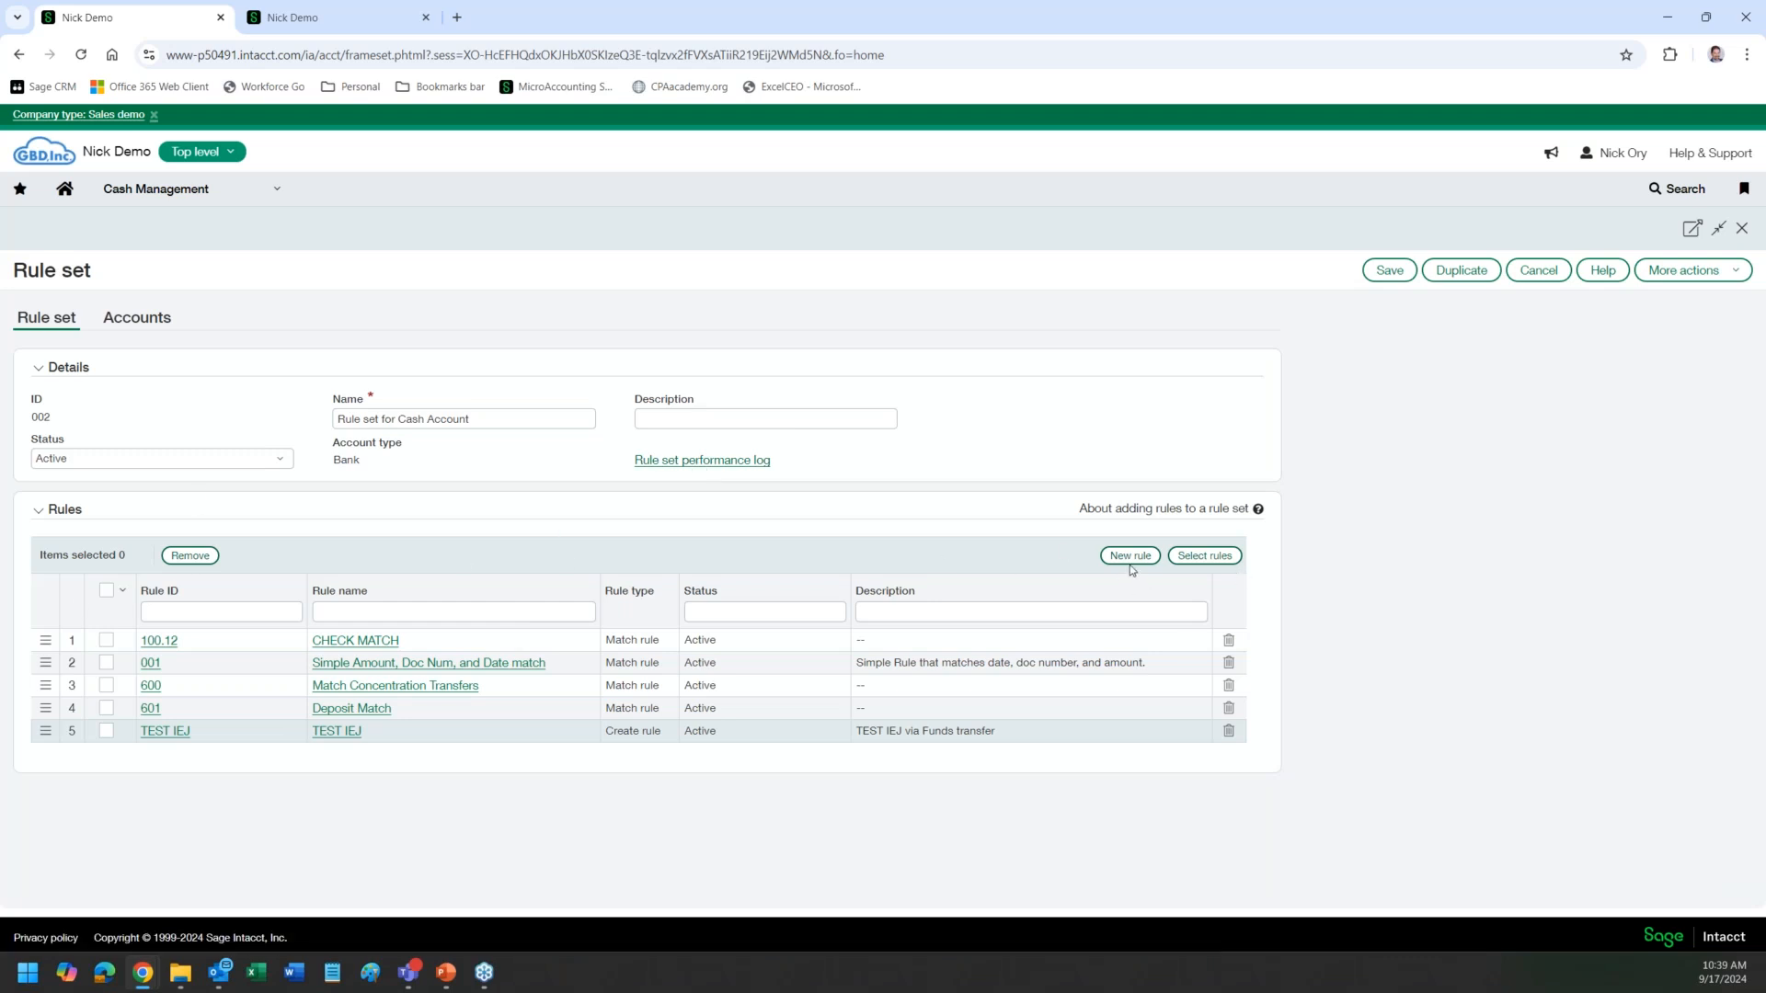
click(1193, 557)
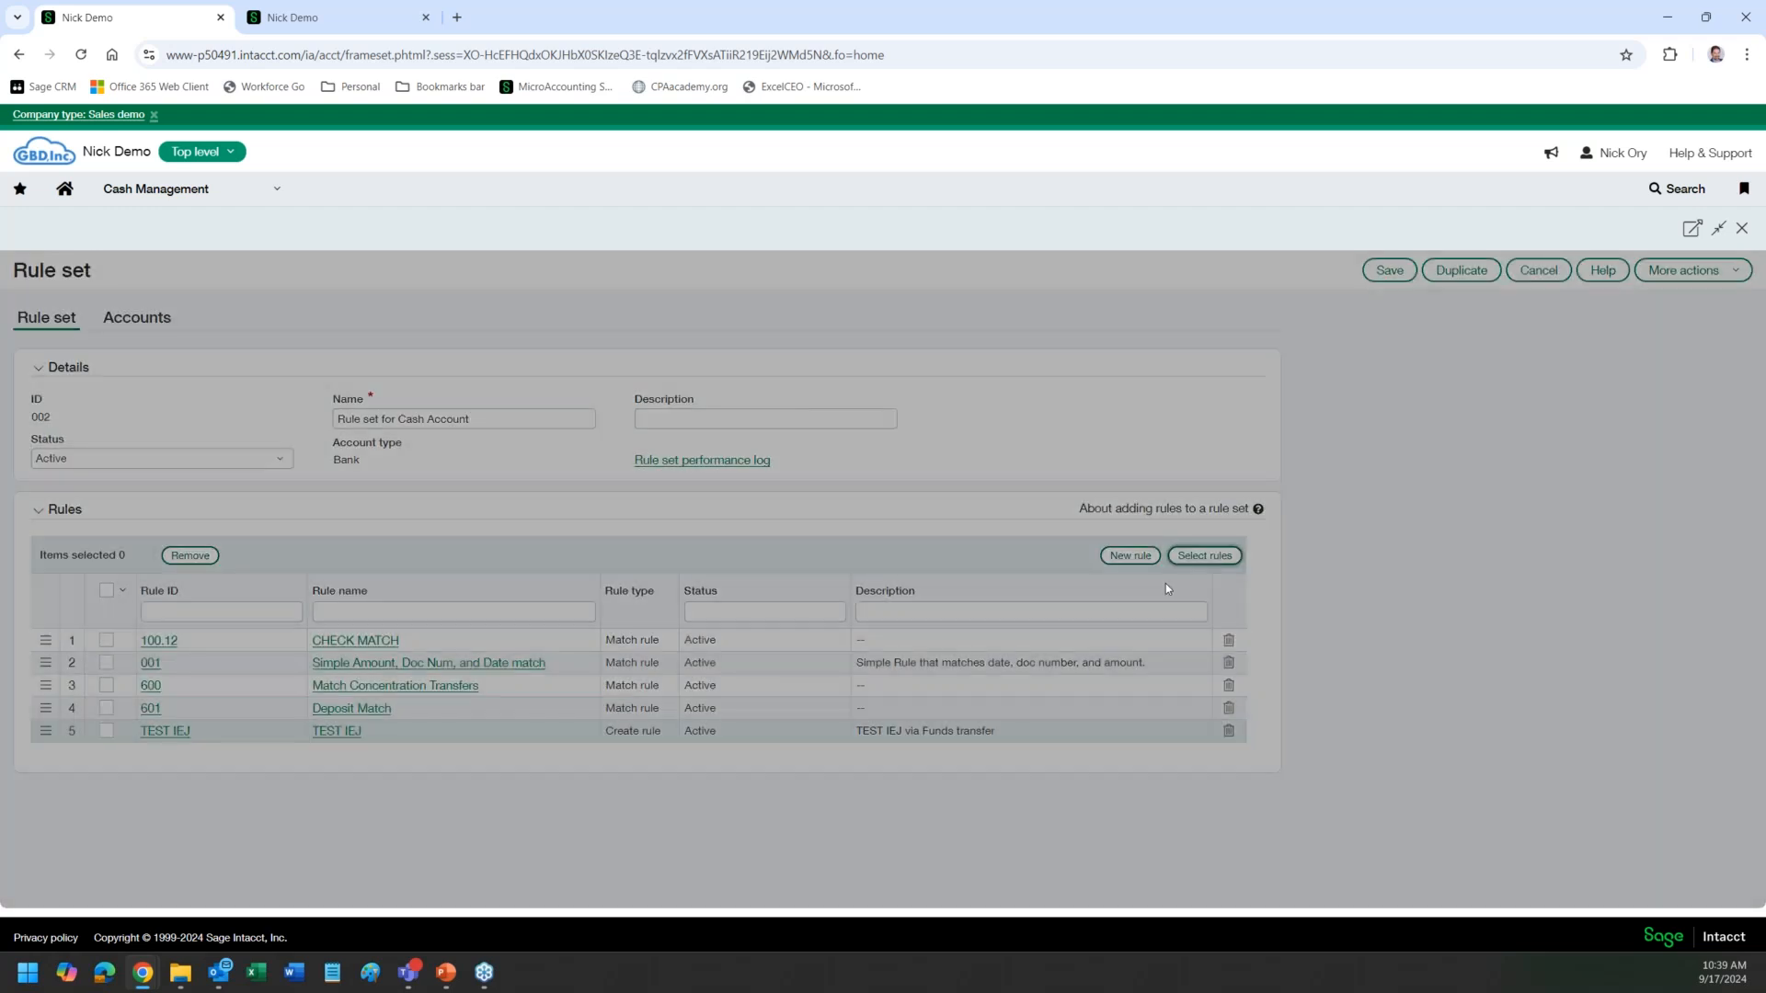
scroll(1274, 457, down, 1)
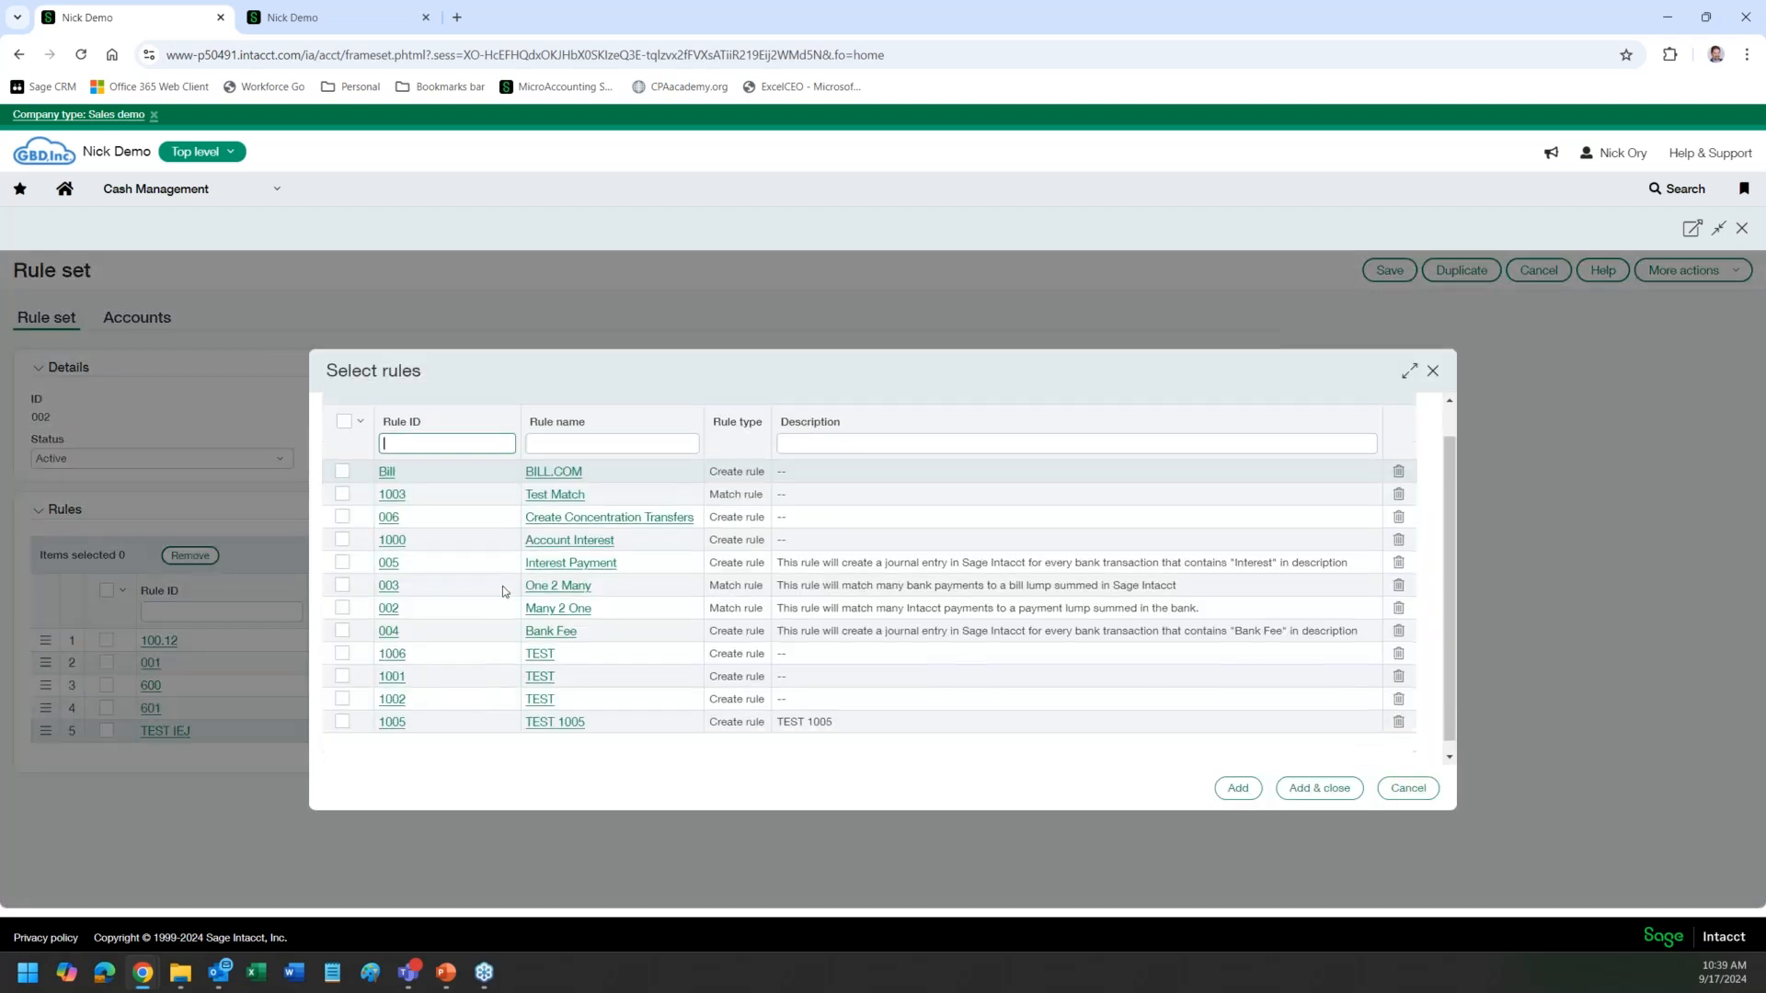
click(1434, 372)
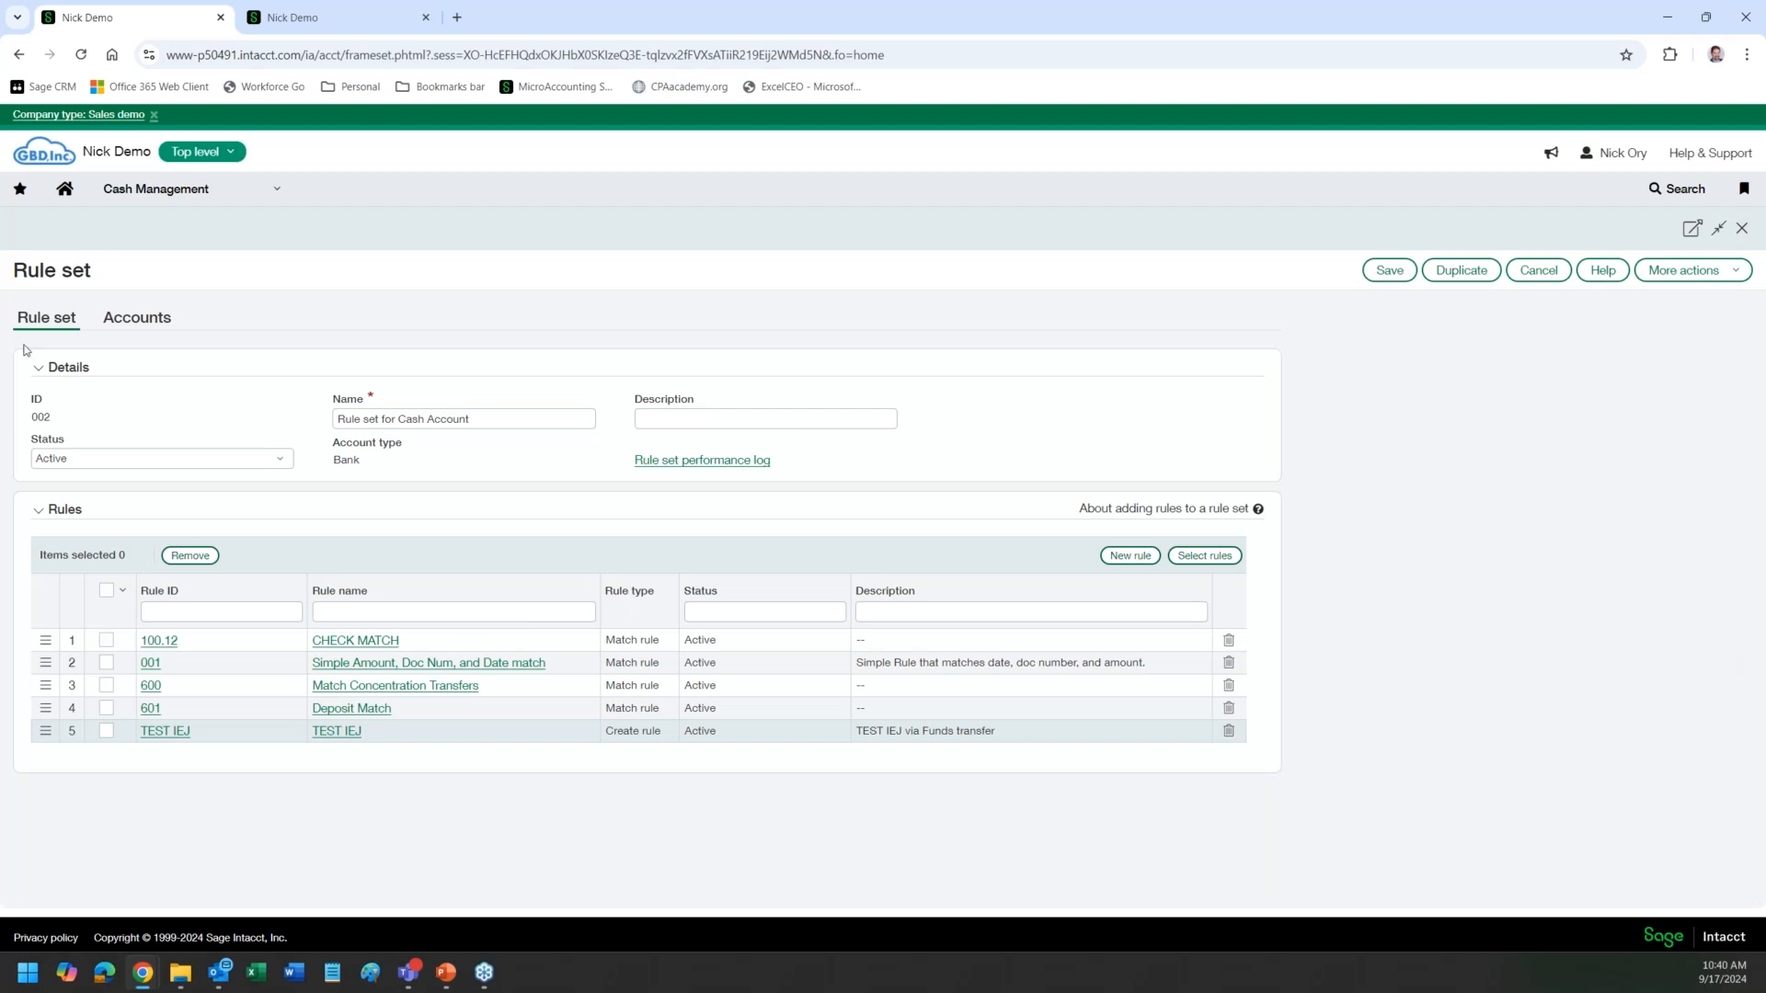
Step: Review the accounts associated with the rule set and the accounts available to add, without adding any
click(130, 317)
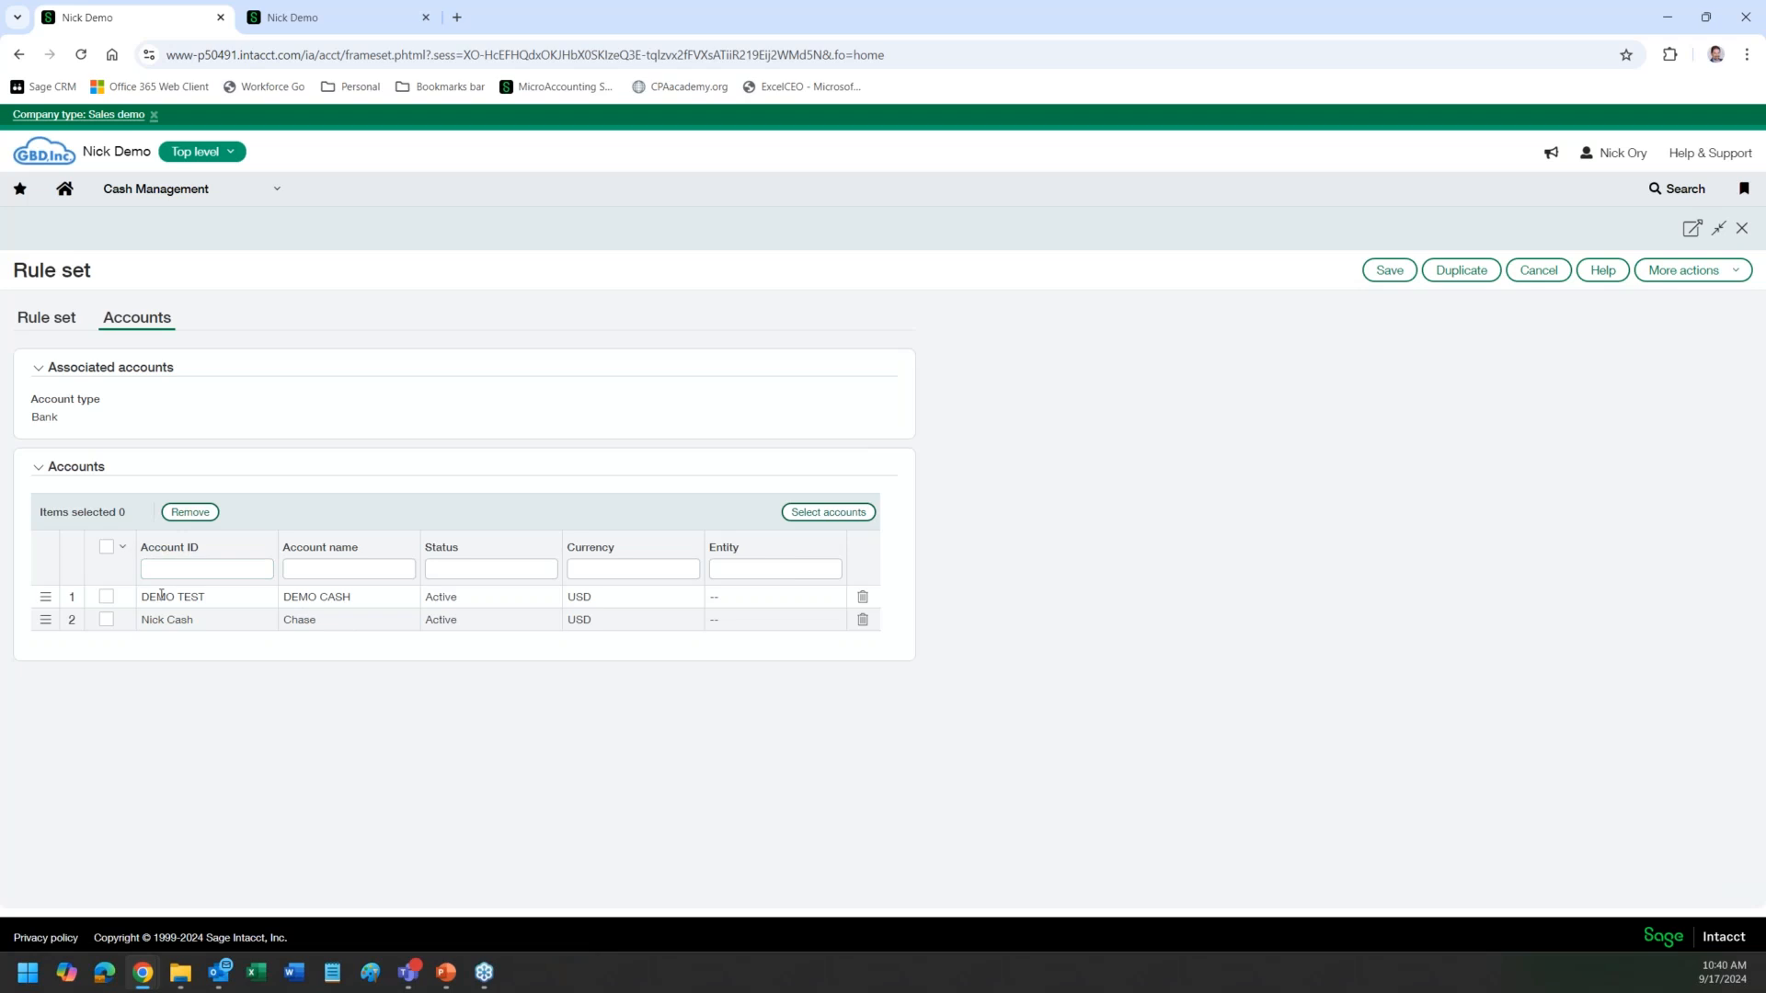
click(828, 512)
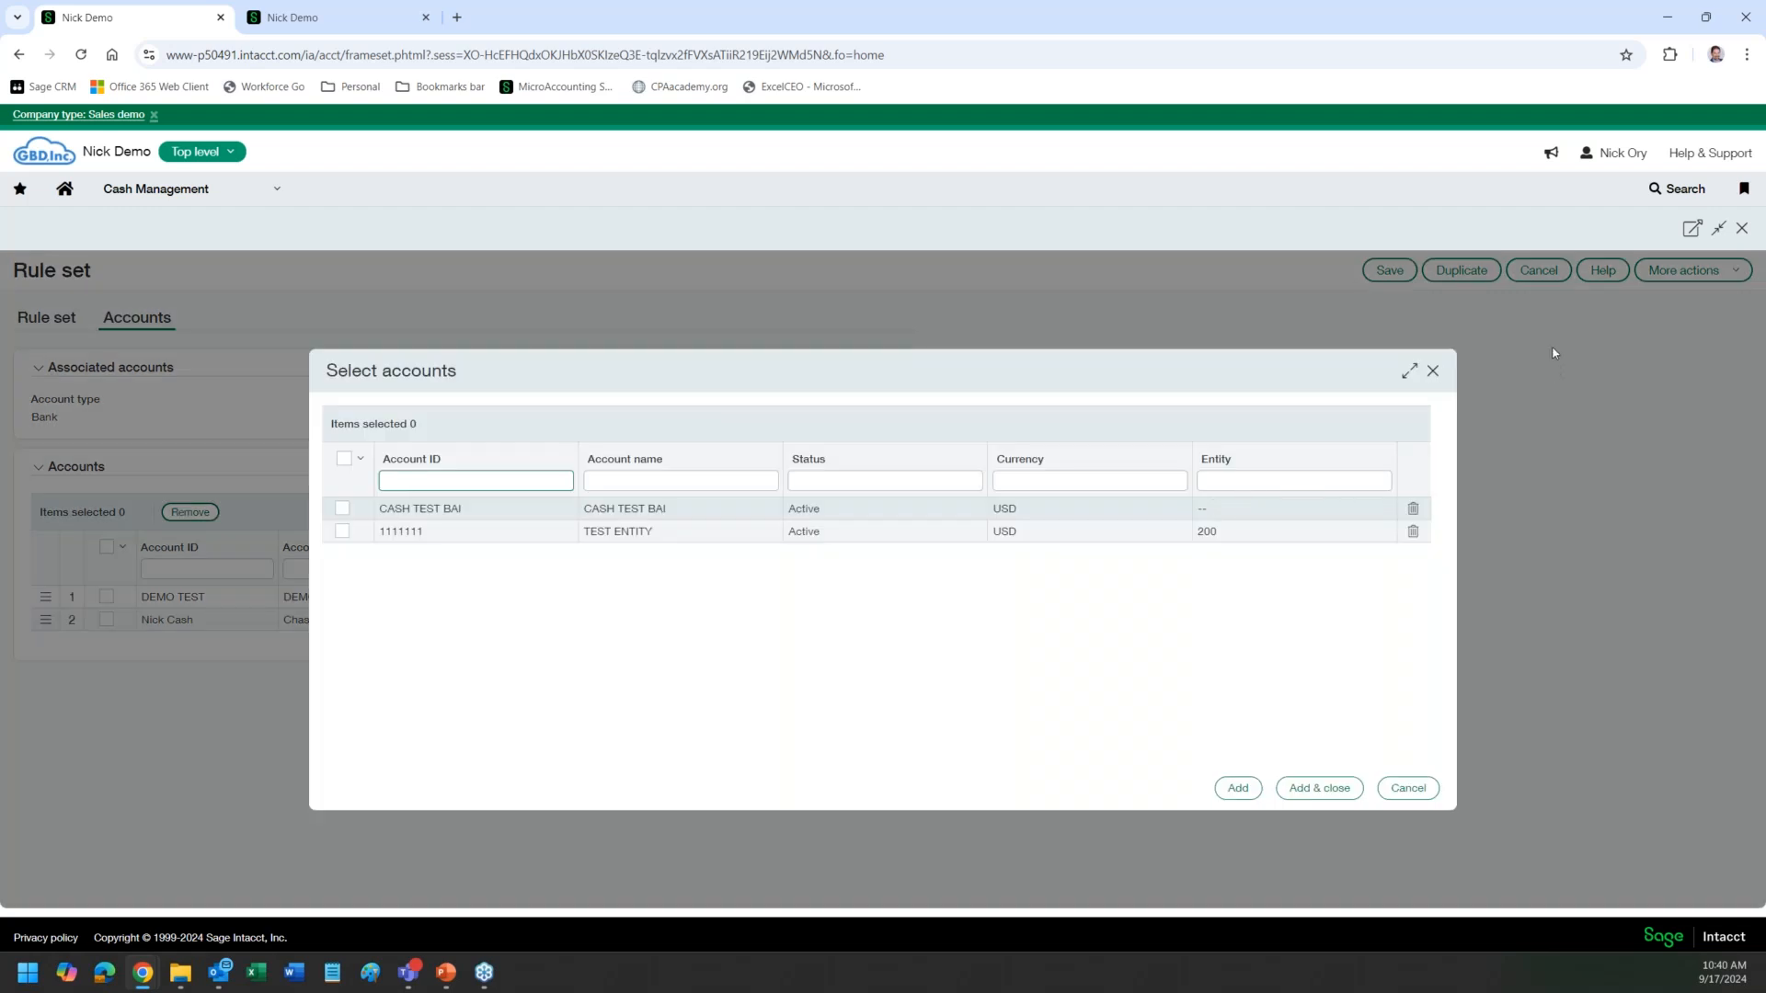
click(1433, 371)
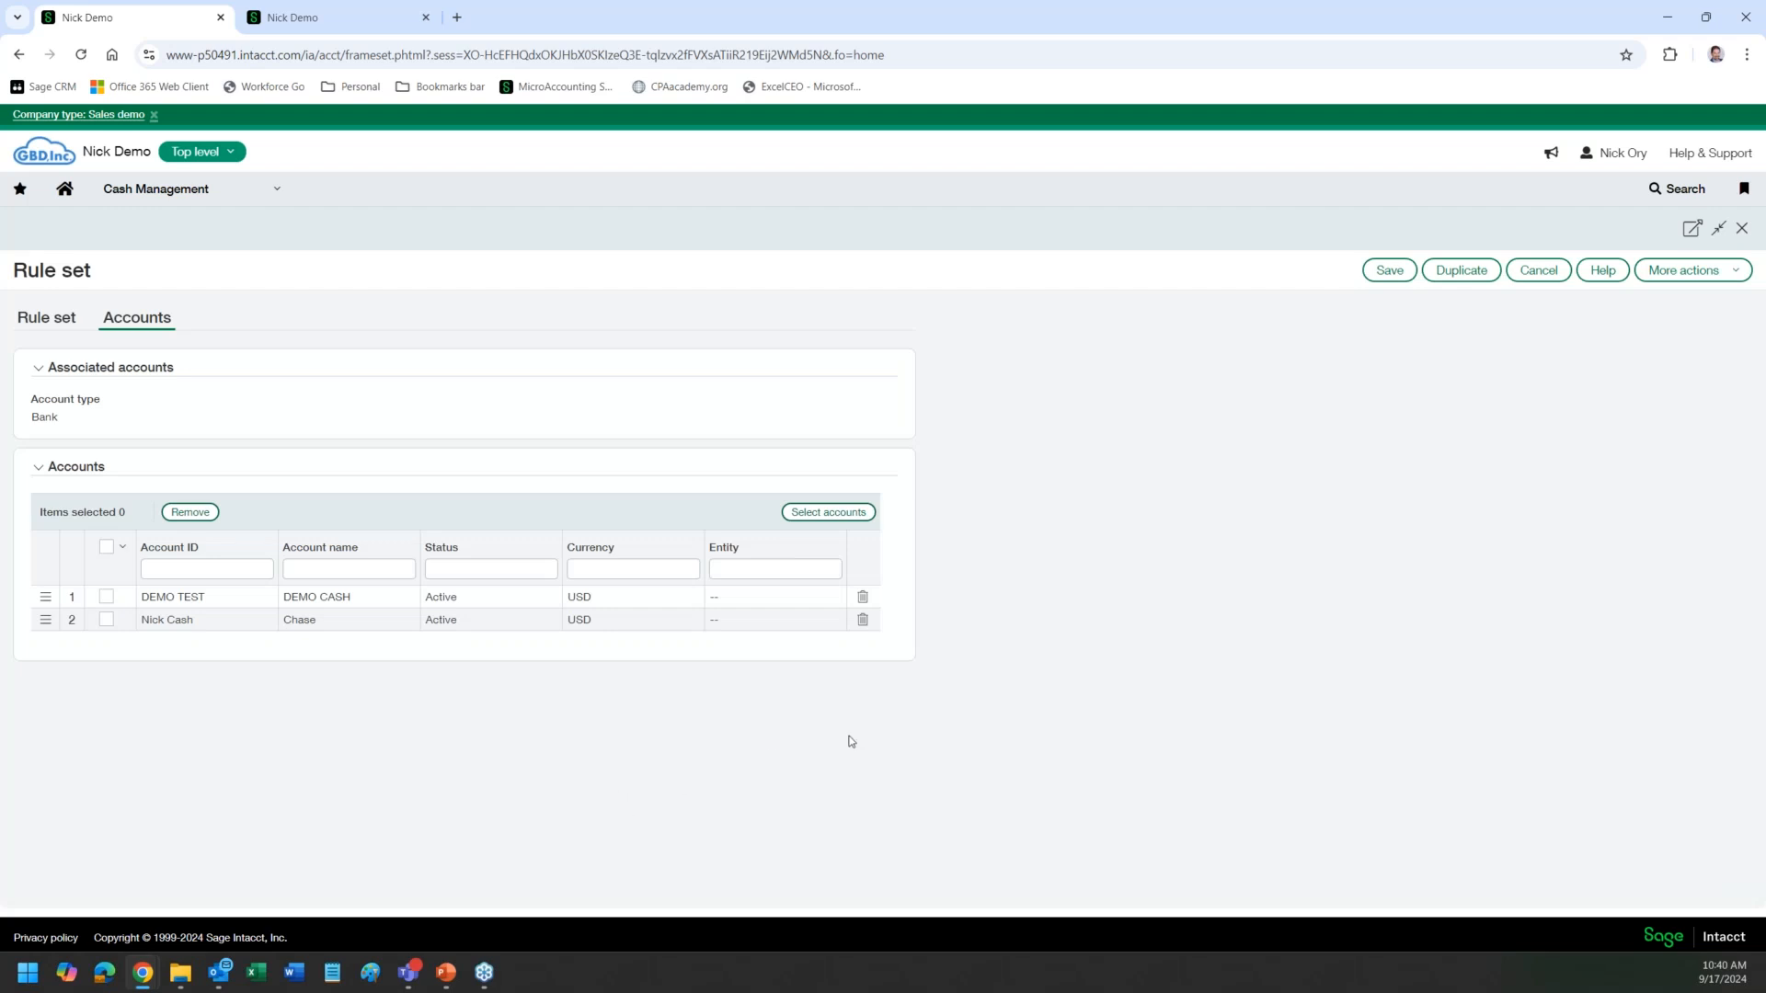
Step: Leave the rule set without saving and open the list of reconciliation transaction templates for journal entries
click(267, 199)
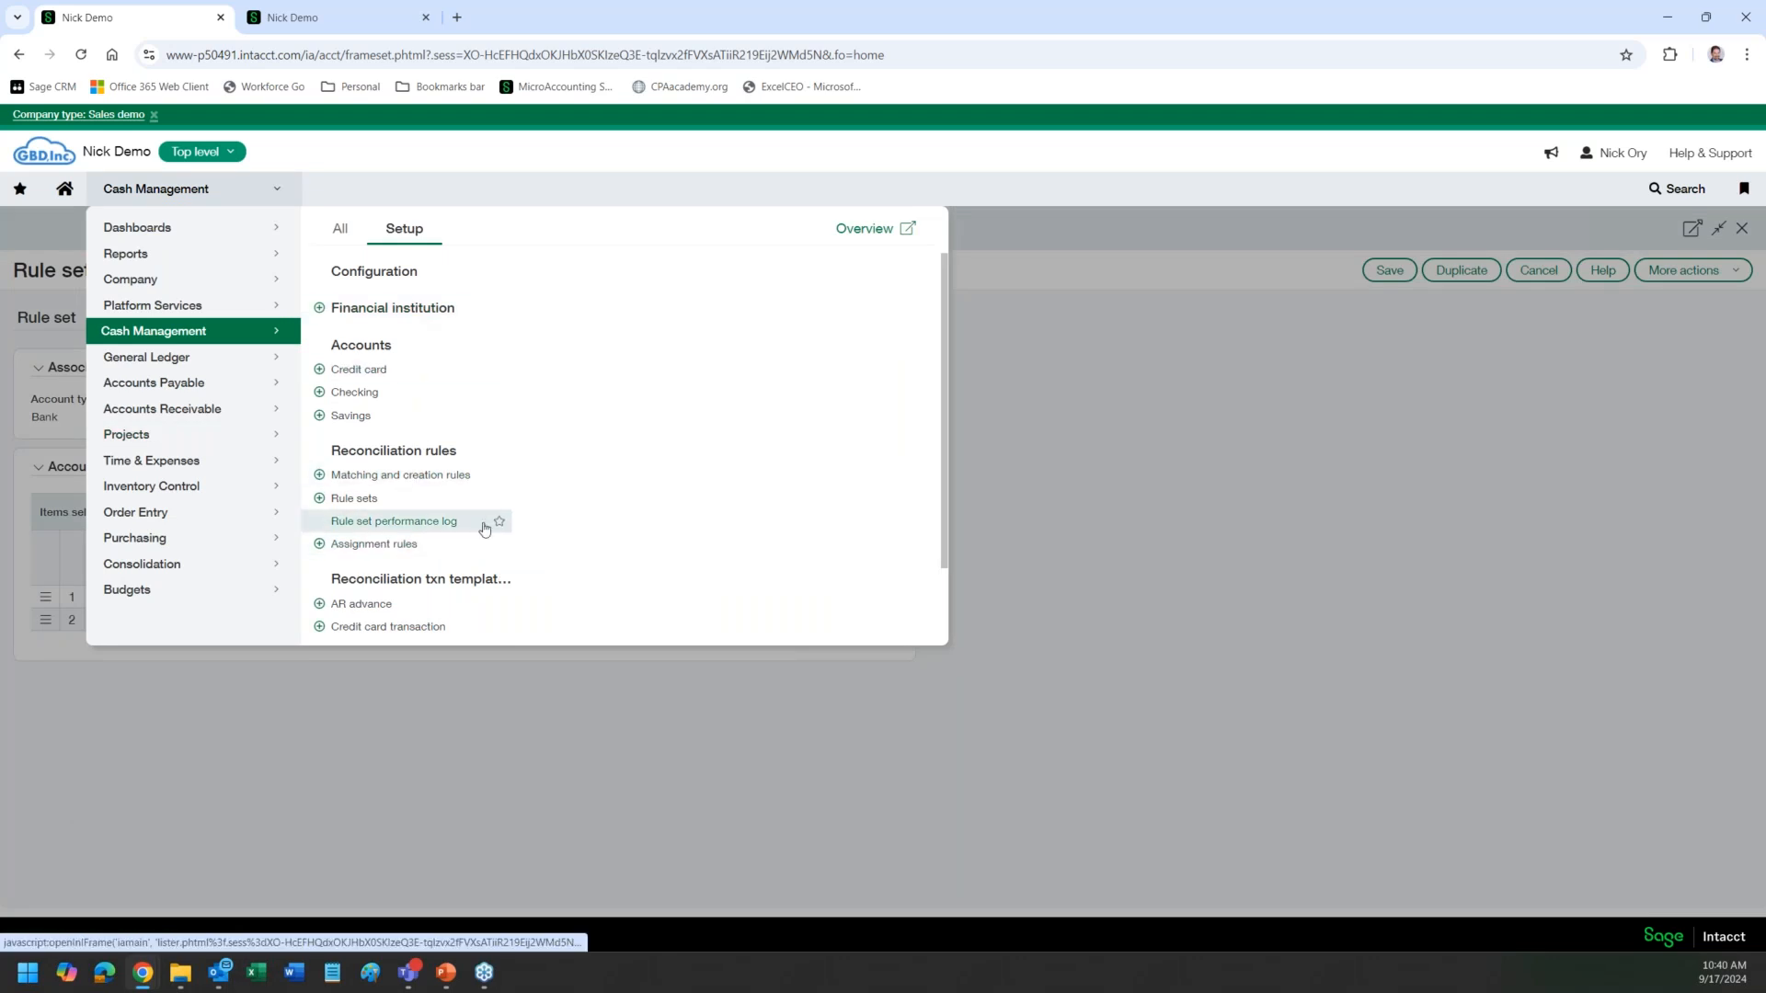
scroll(423, 529, down, 2)
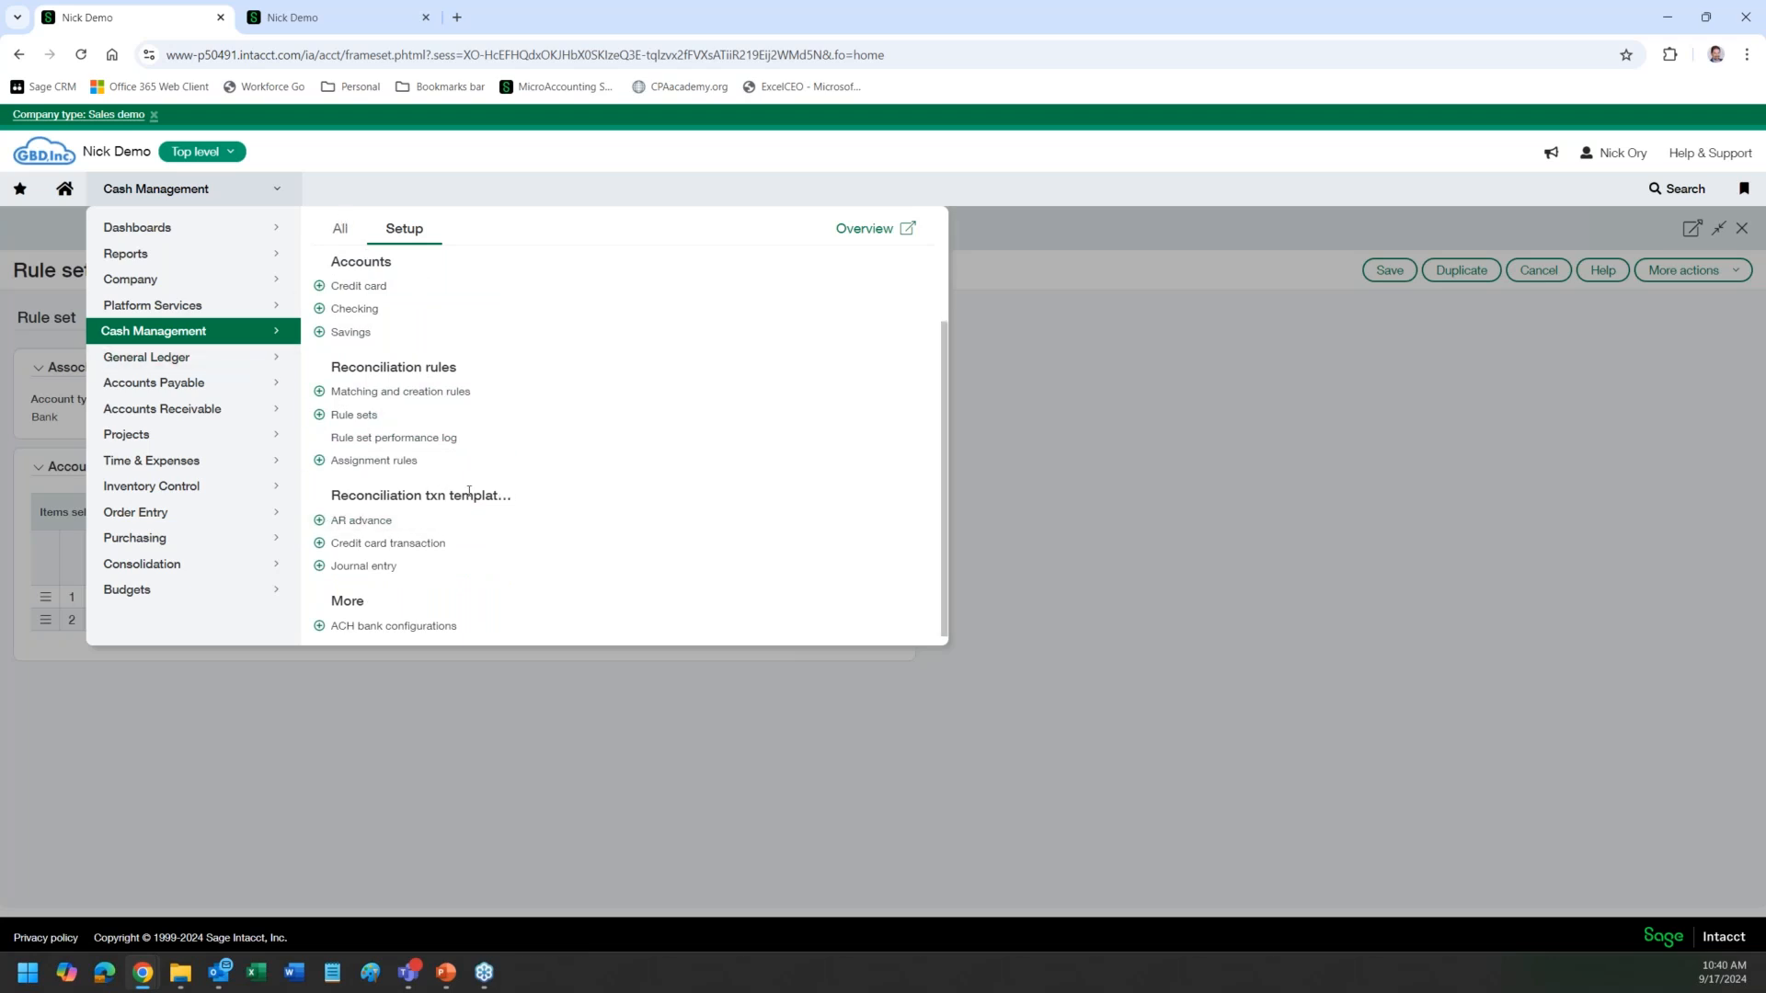
click(371, 567)
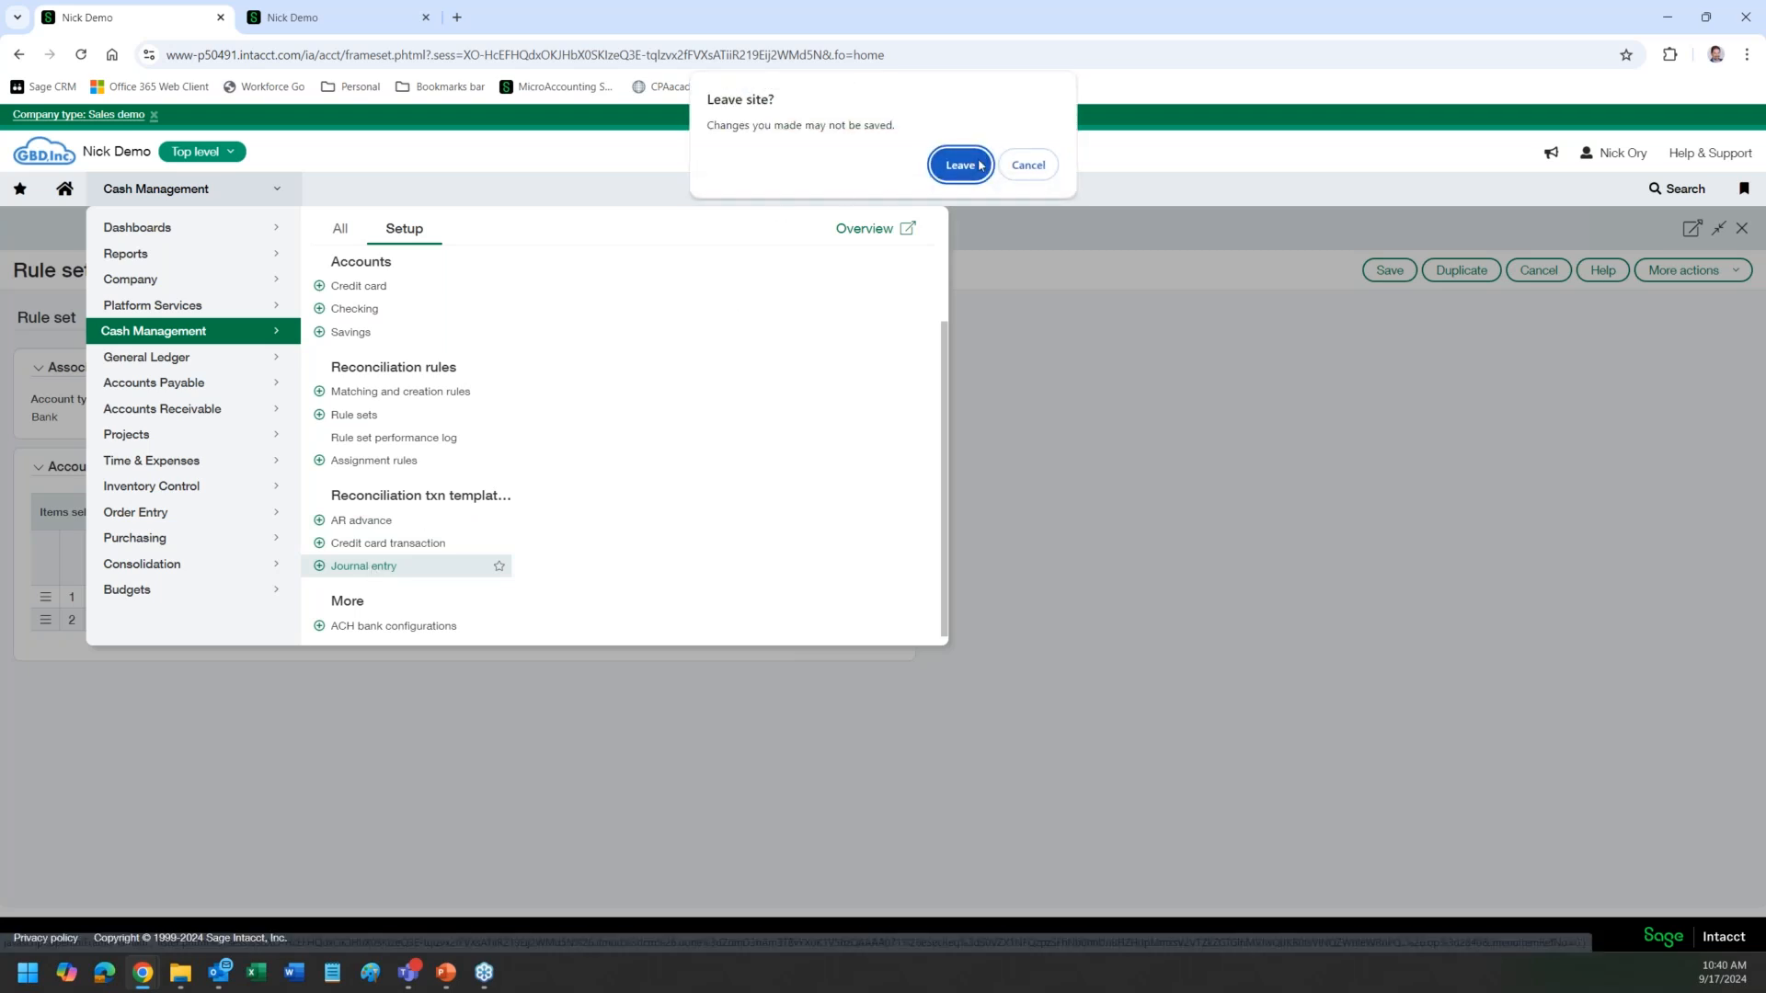
click(960, 166)
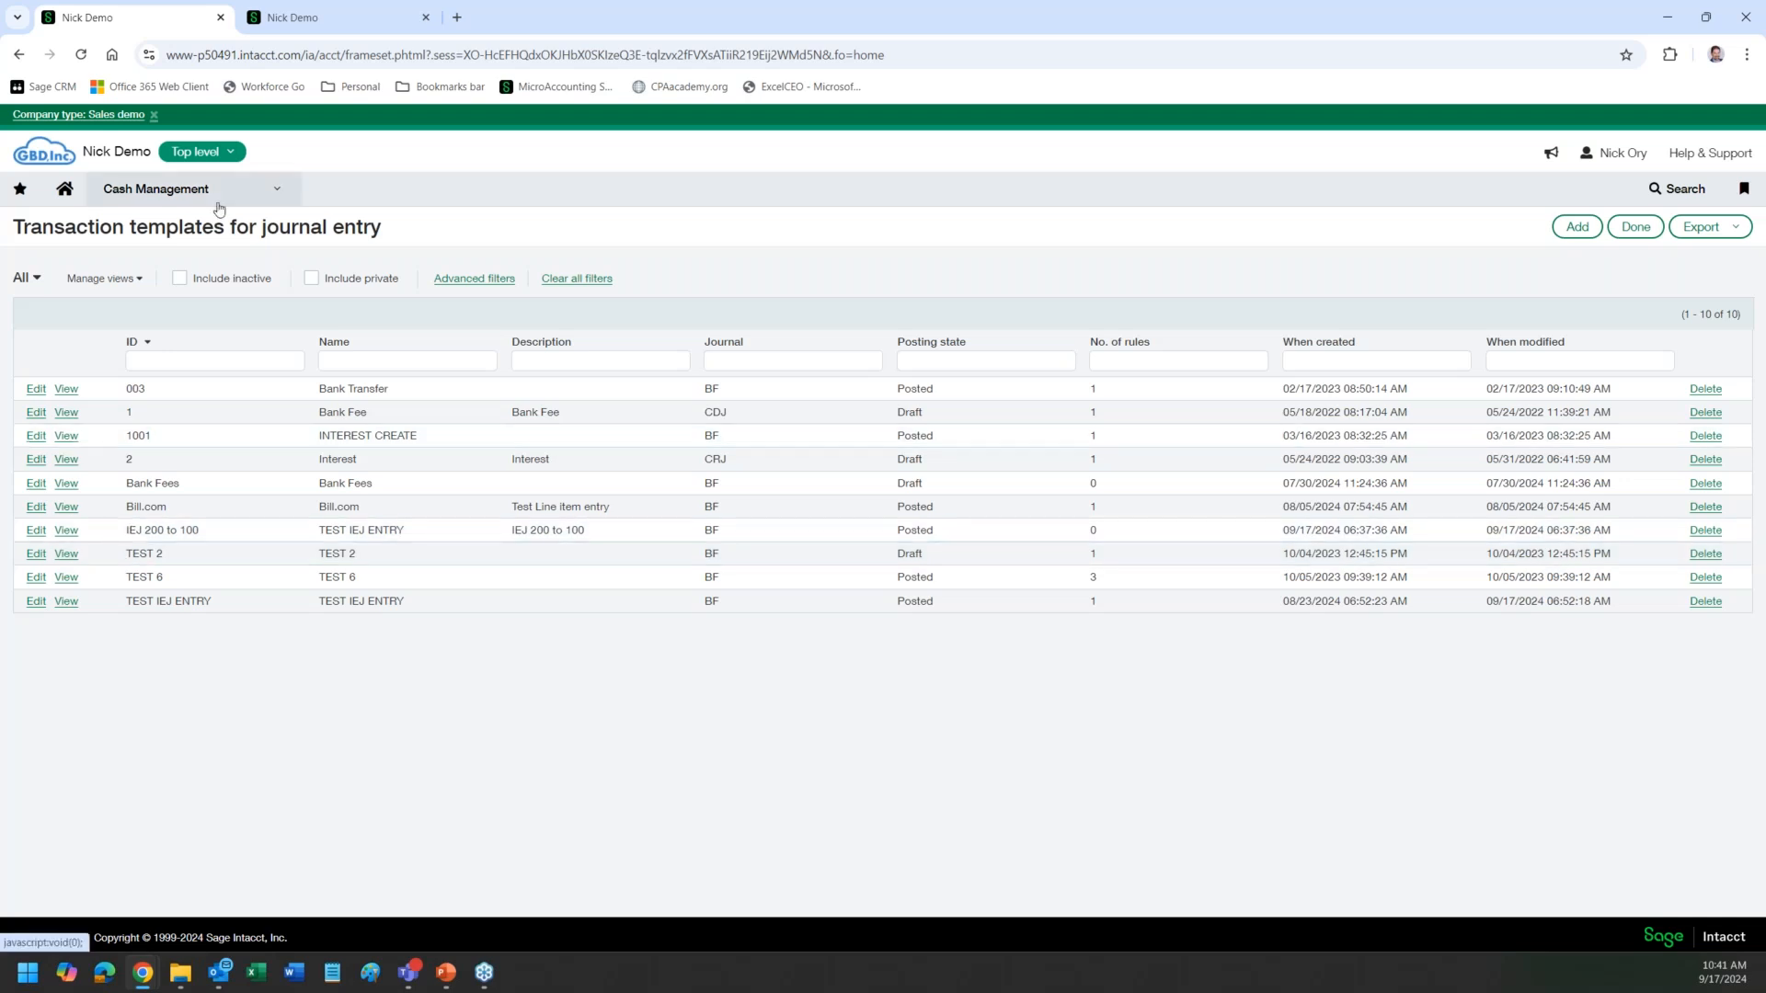
Step: Open the list of bank transaction import files in Cash Management
mouse_move(219, 205)
click(340, 232)
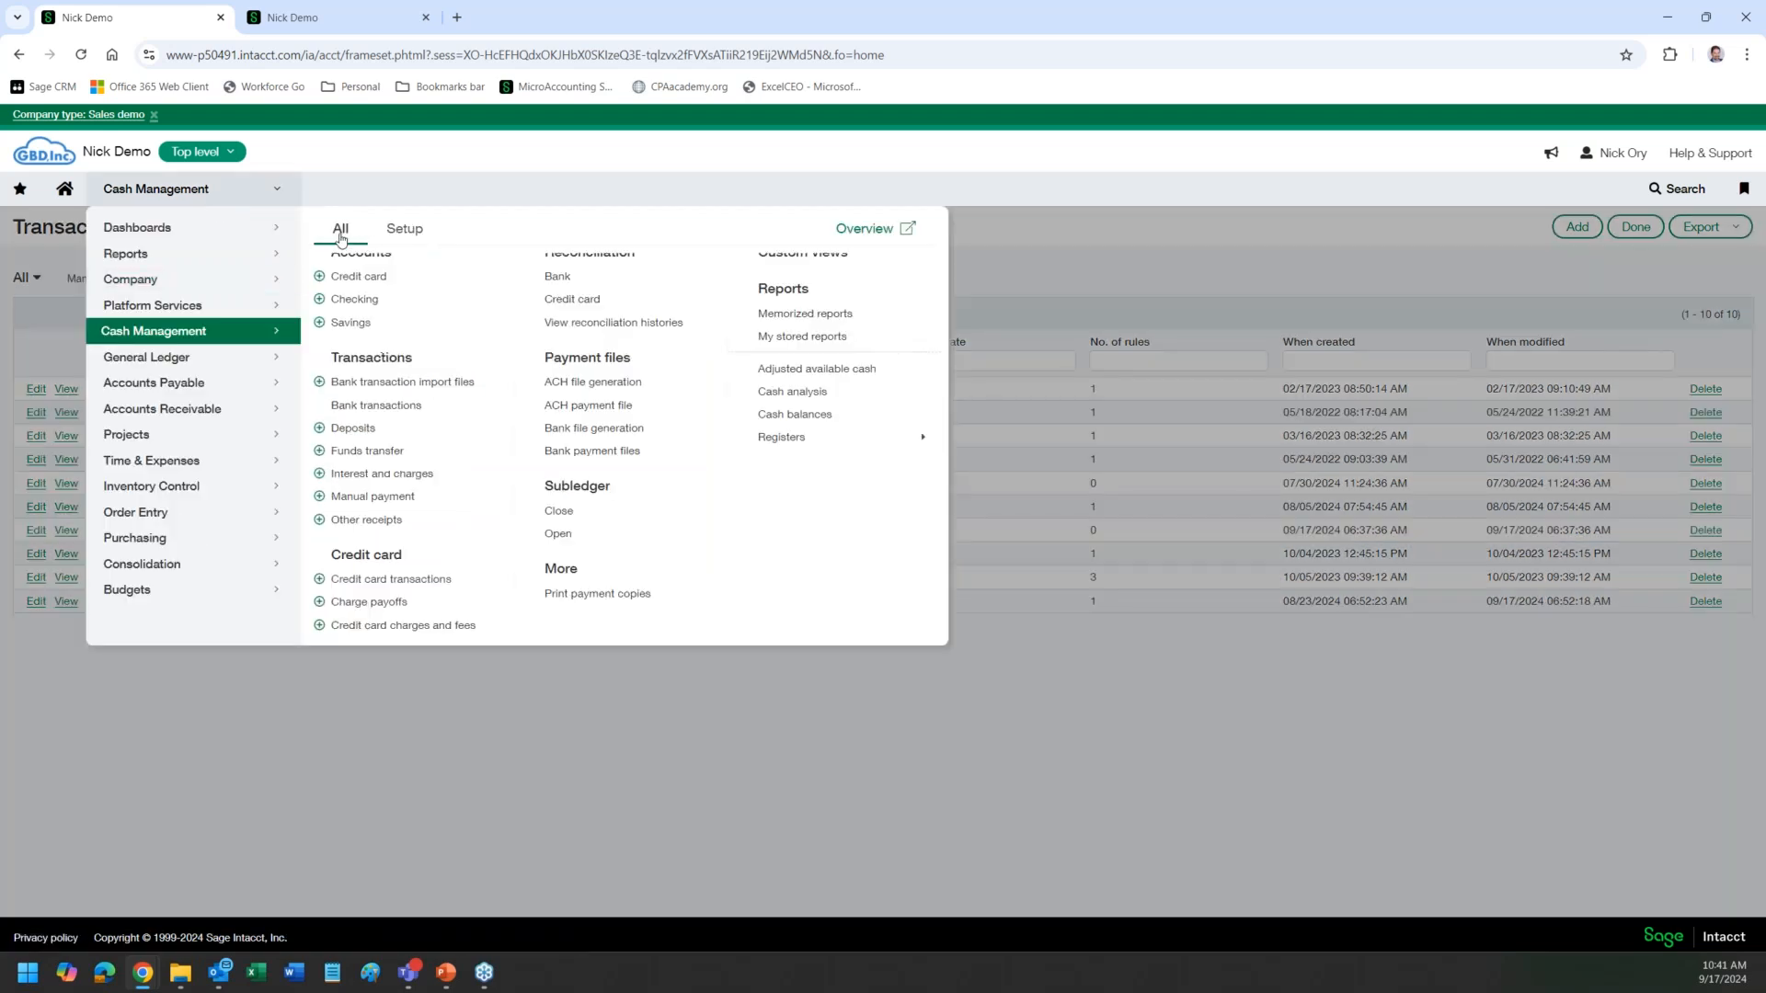
click(354, 383)
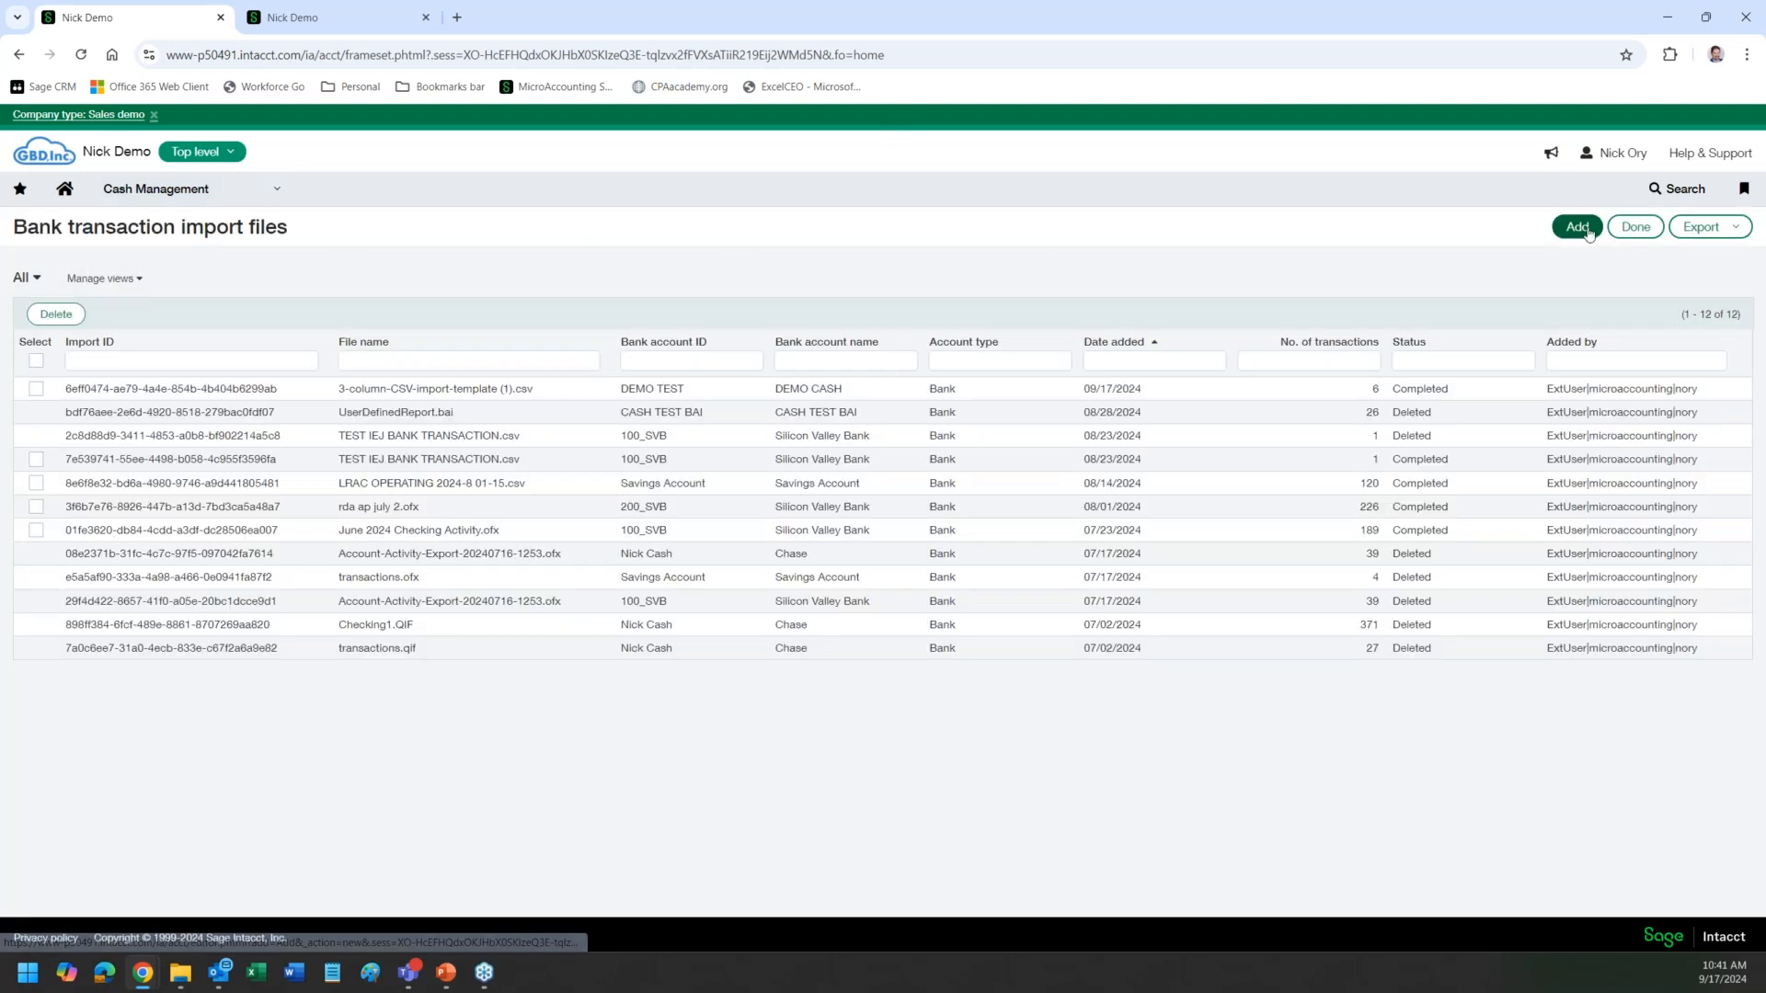
Step: Add a bank transaction import for the DEMO TEST--DEMO CASH (USD) account and continue to the file upload
click(1589, 234)
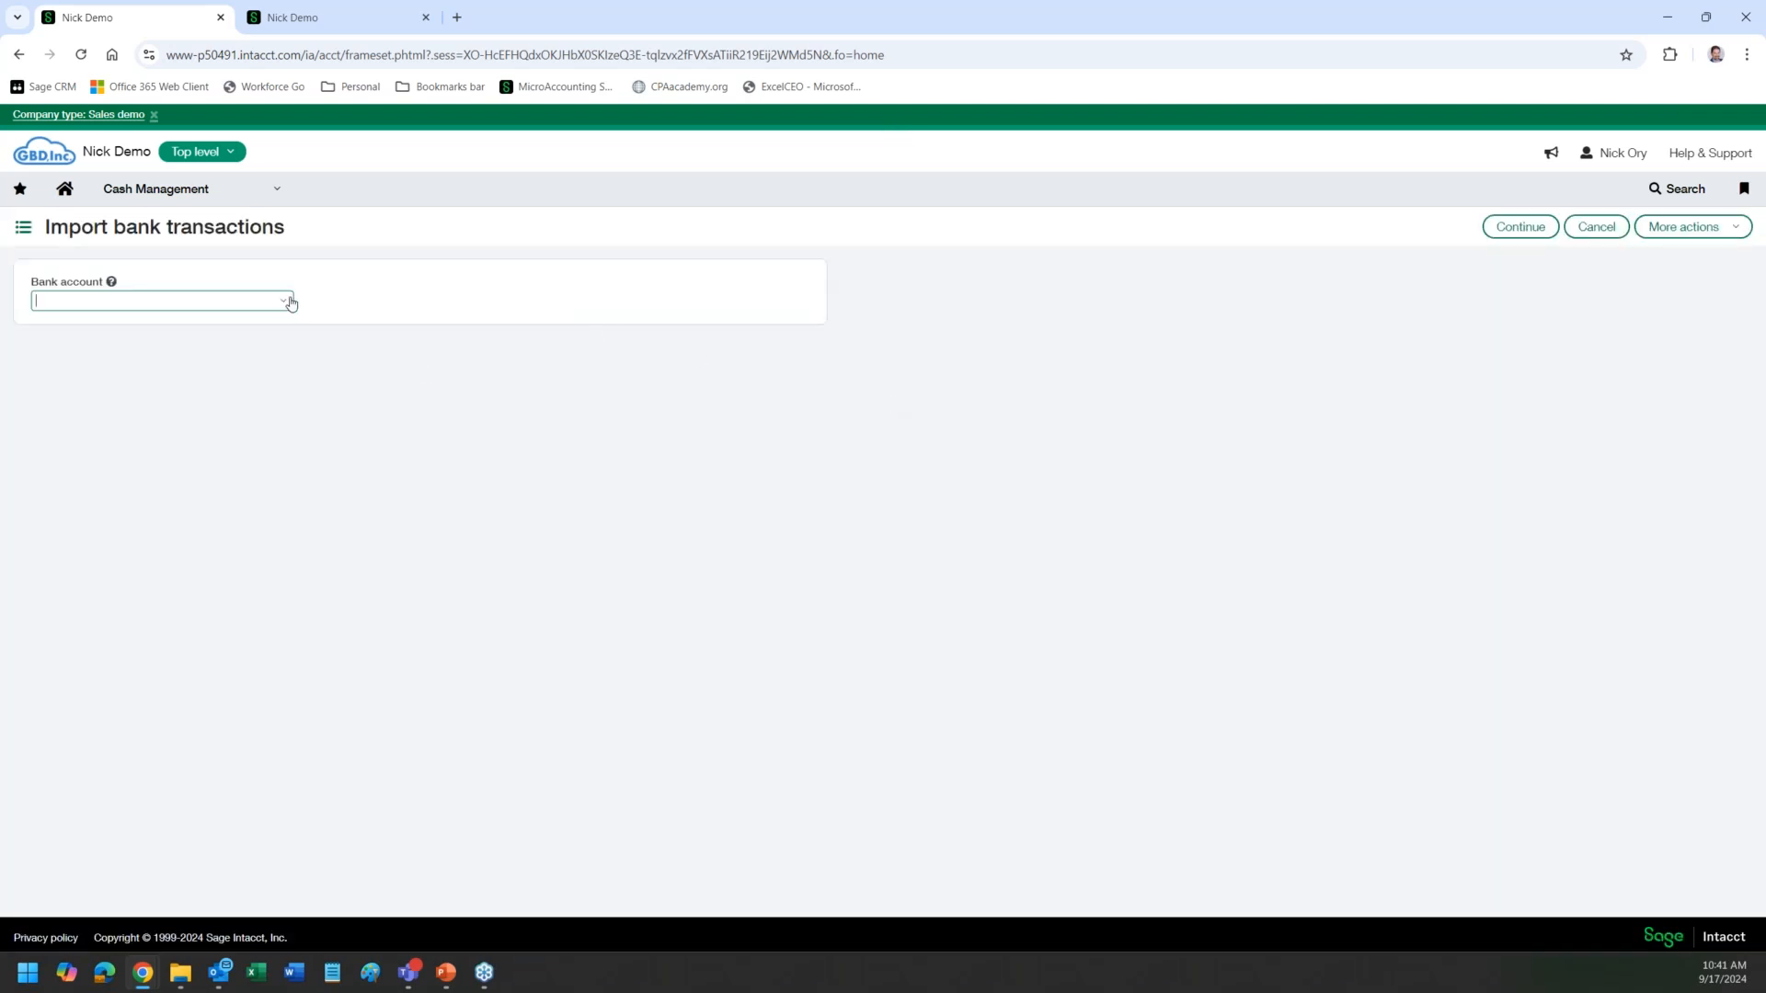
click(291, 303)
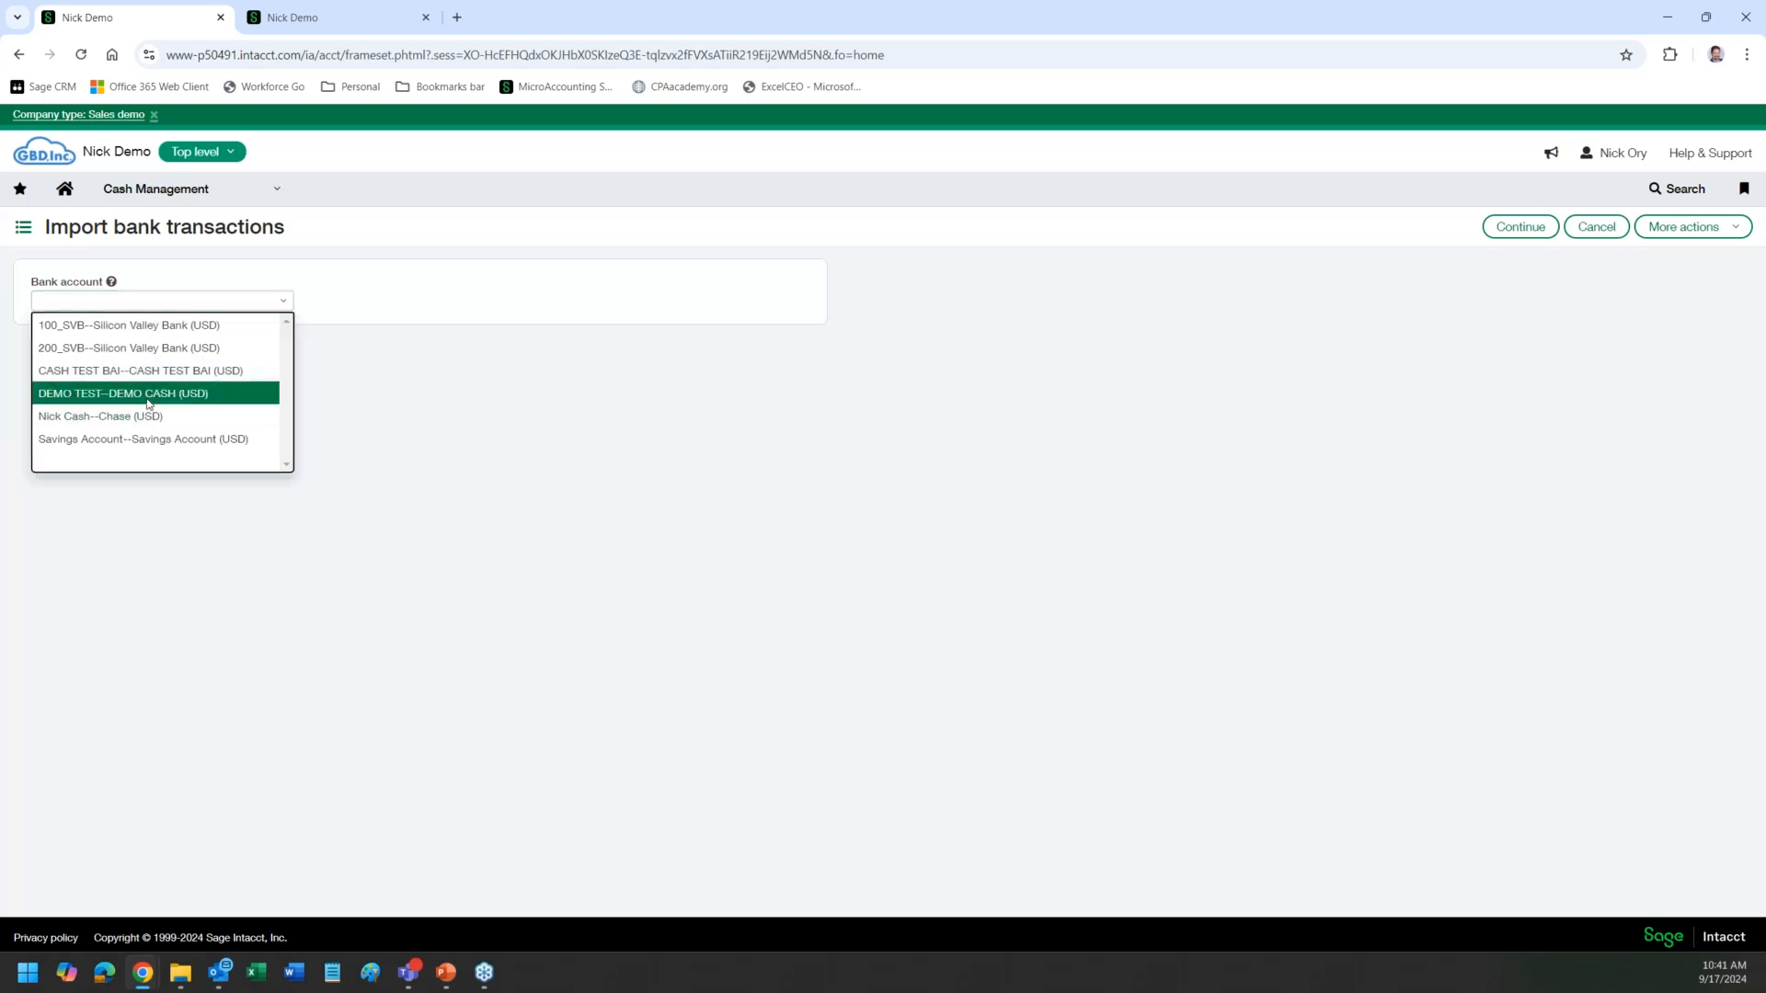
click(149, 404)
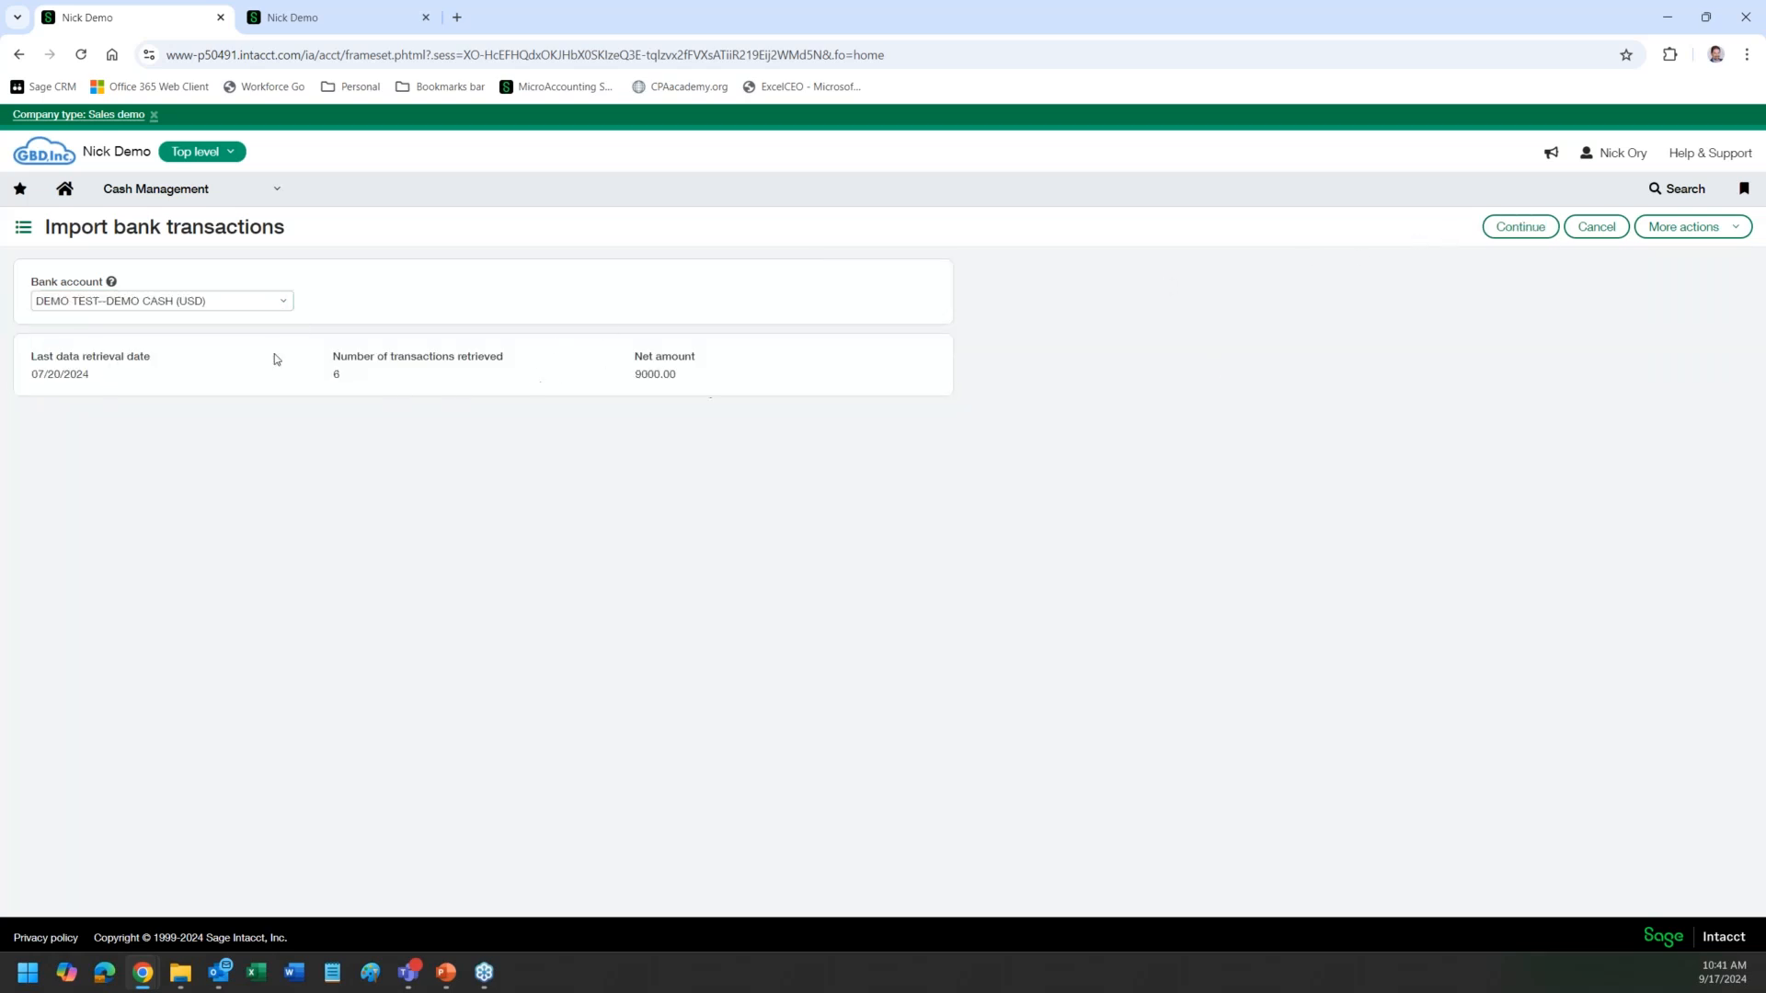
click(1525, 230)
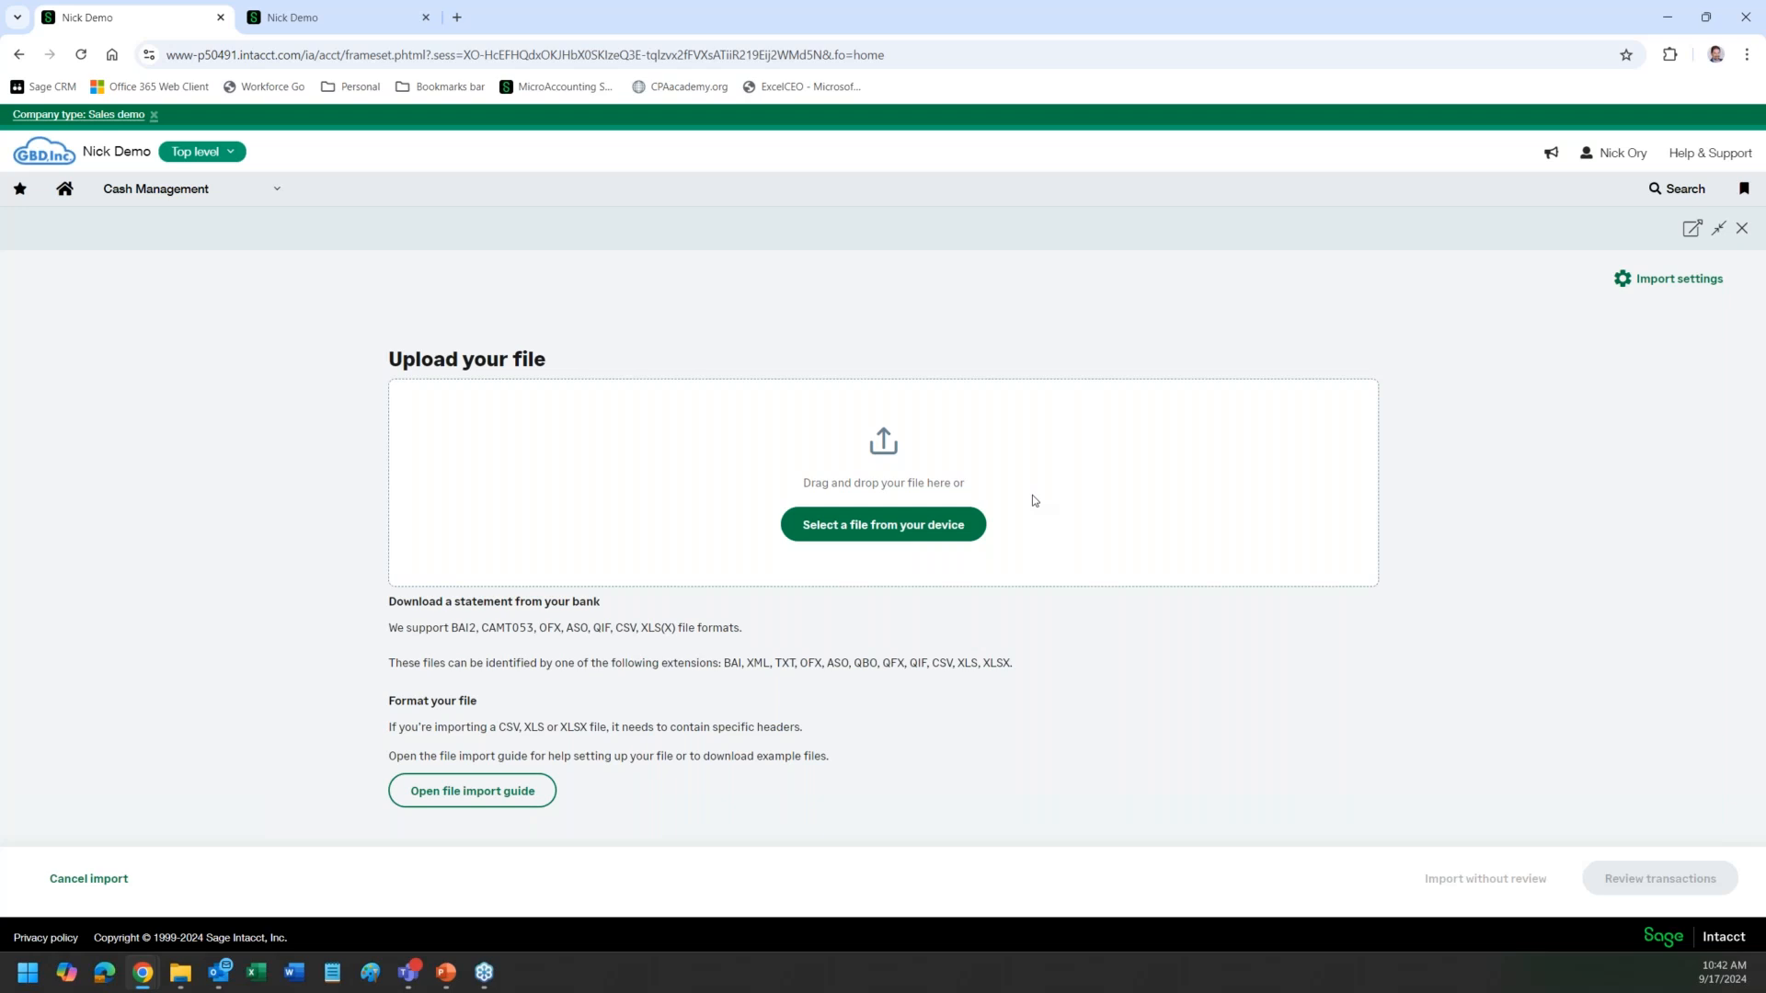
Step: Open the file import guide and examine the required column headers and file rules for a CSV with 3 columns
click(507, 797)
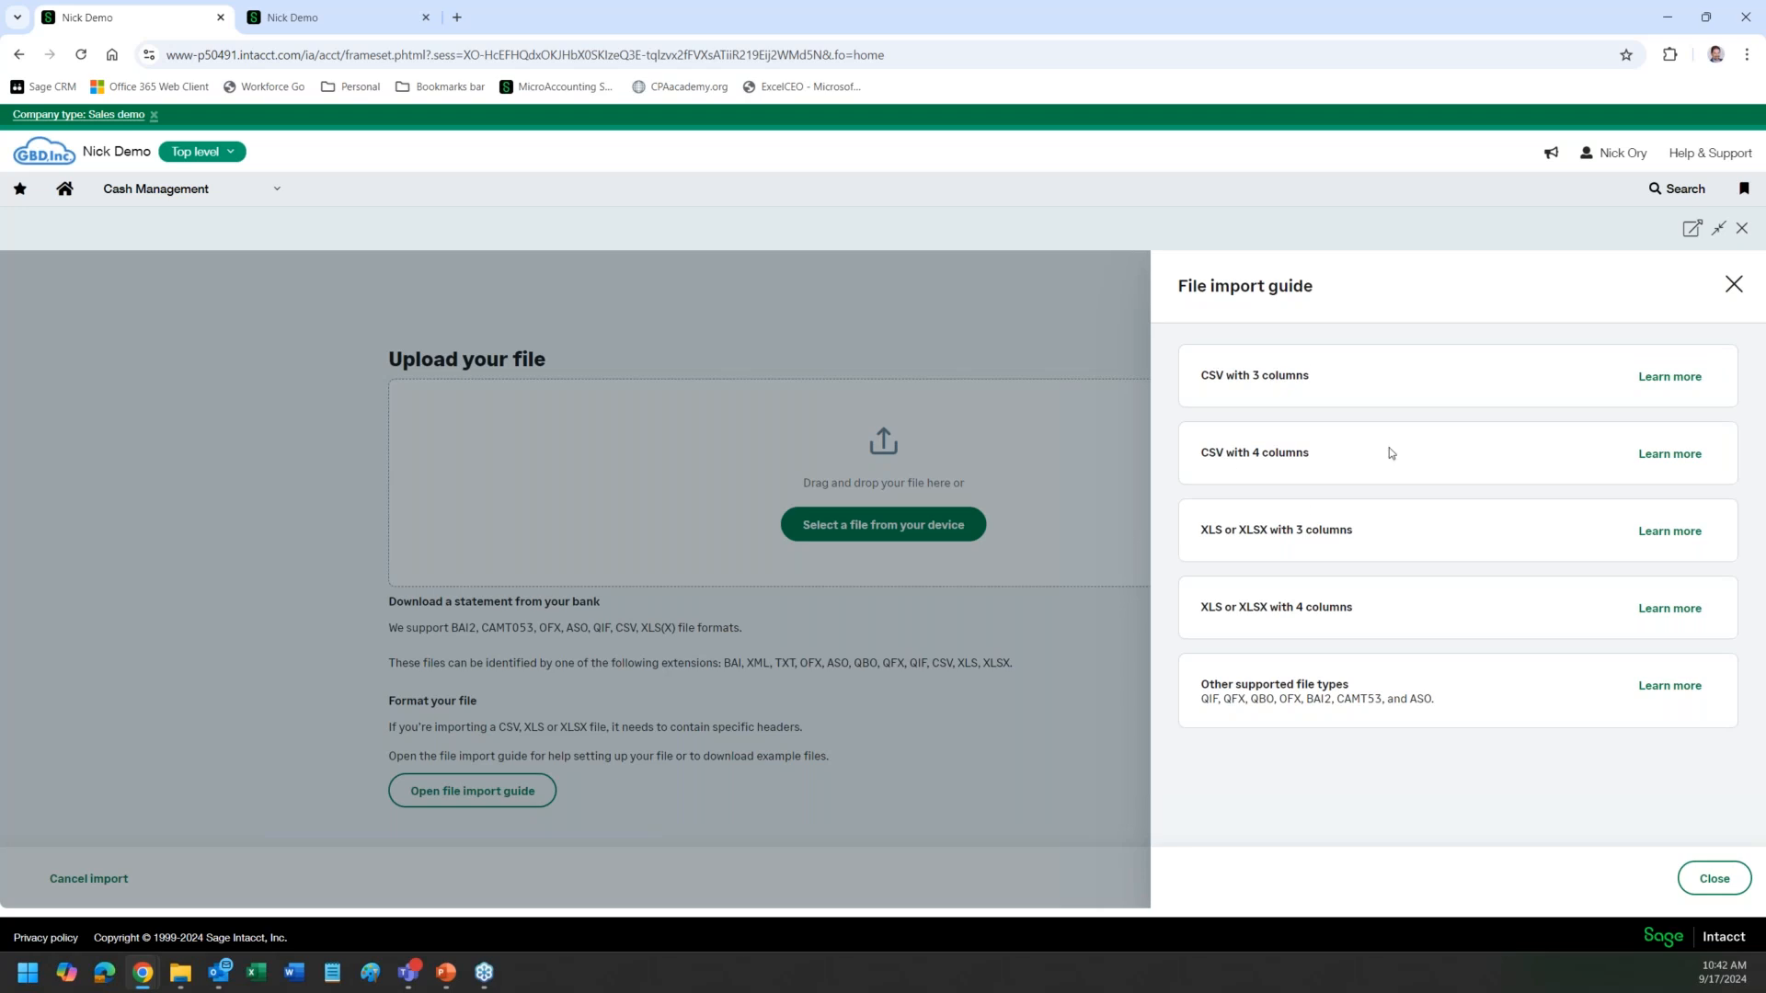
click(1670, 376)
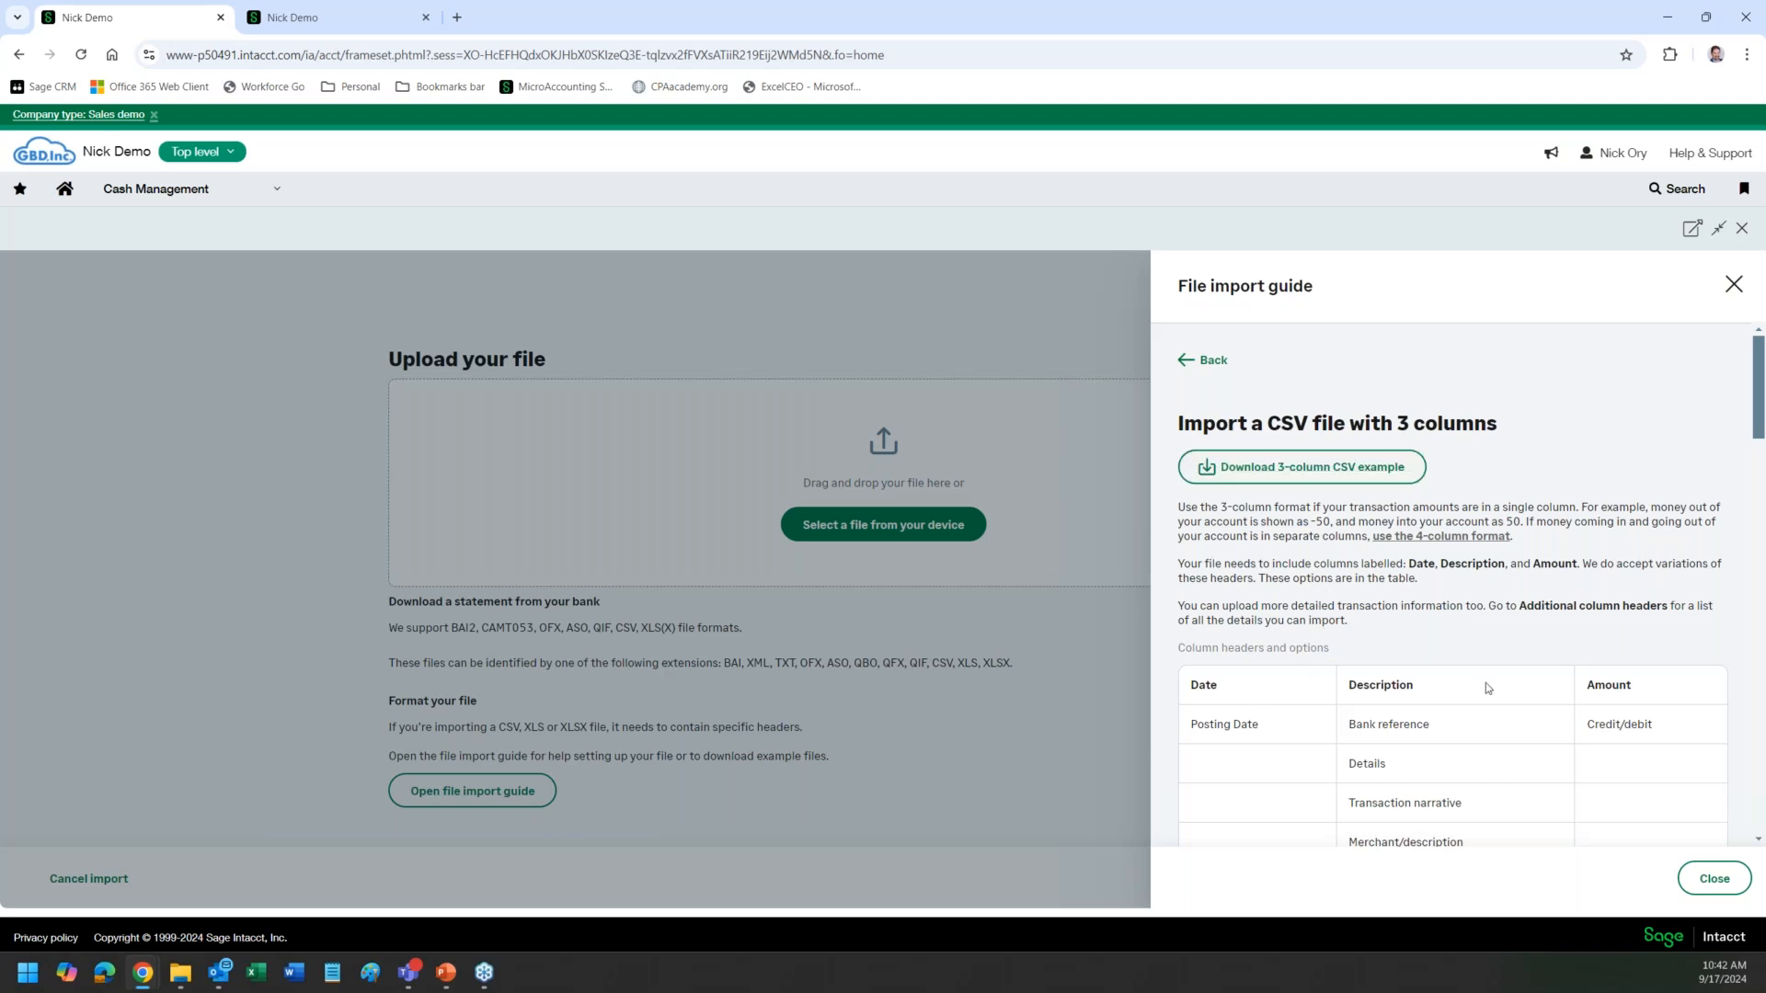
scroll(1471, 589, down, 1)
scroll(1454, 589, down, 3)
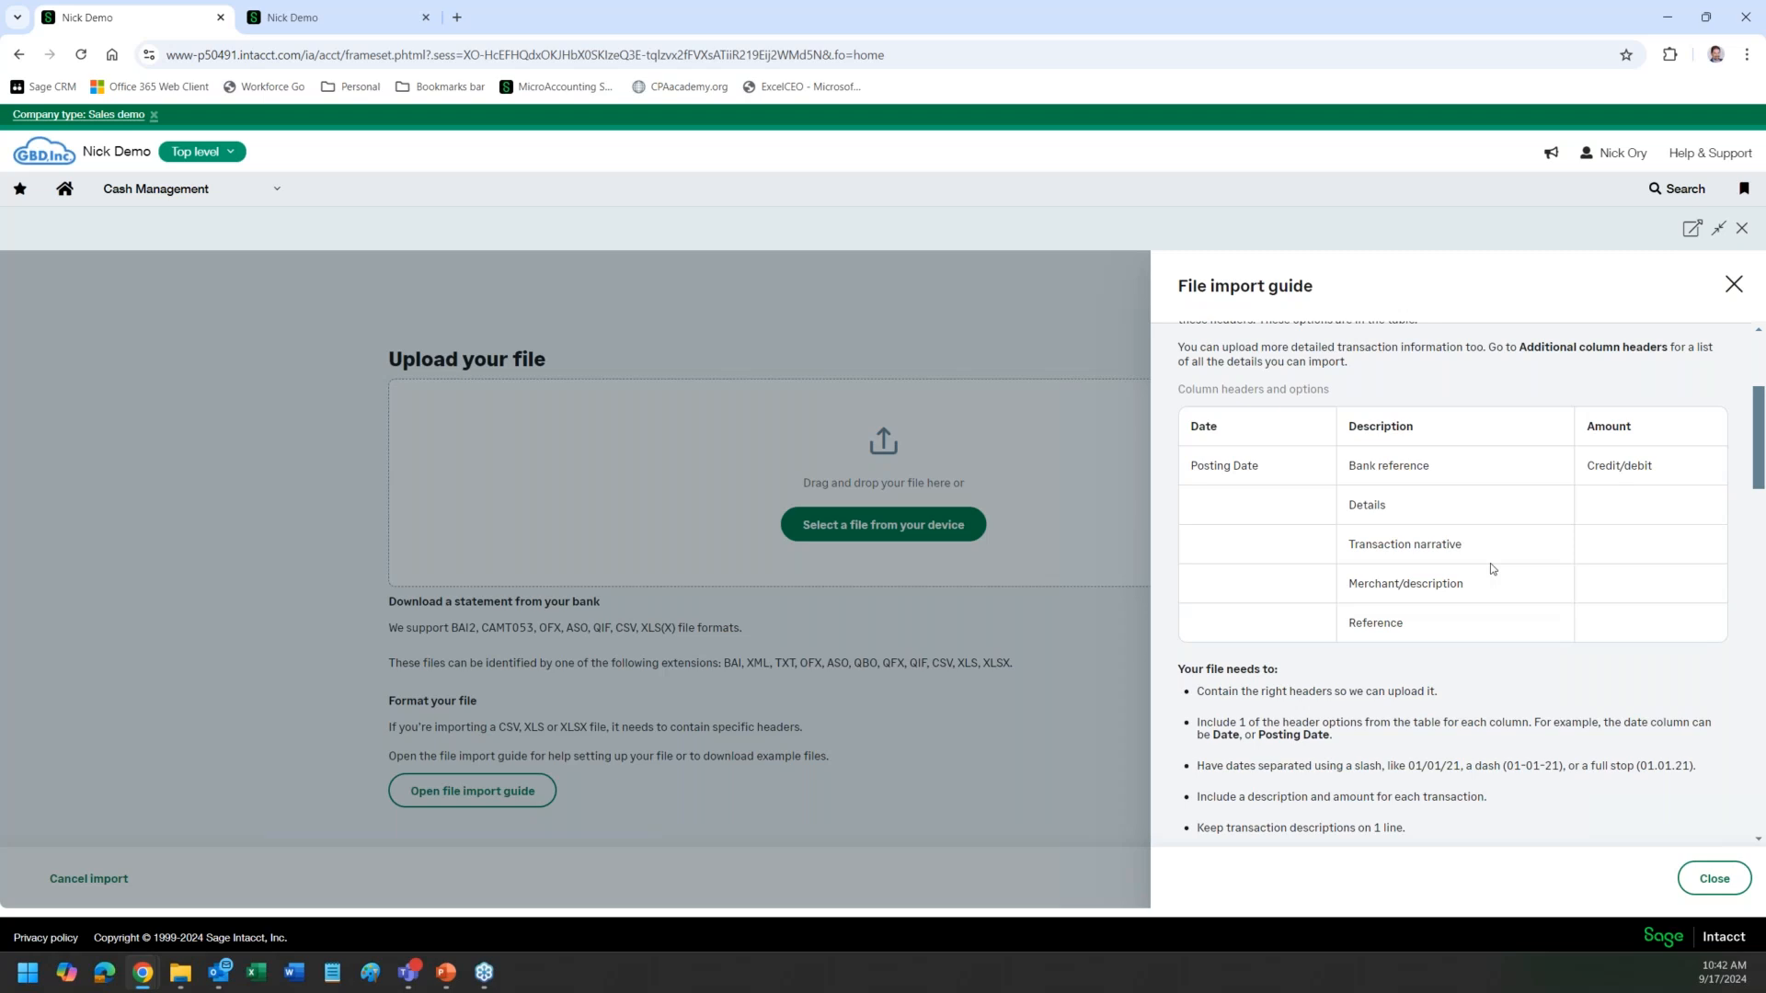
scroll(1491, 567, up, 3)
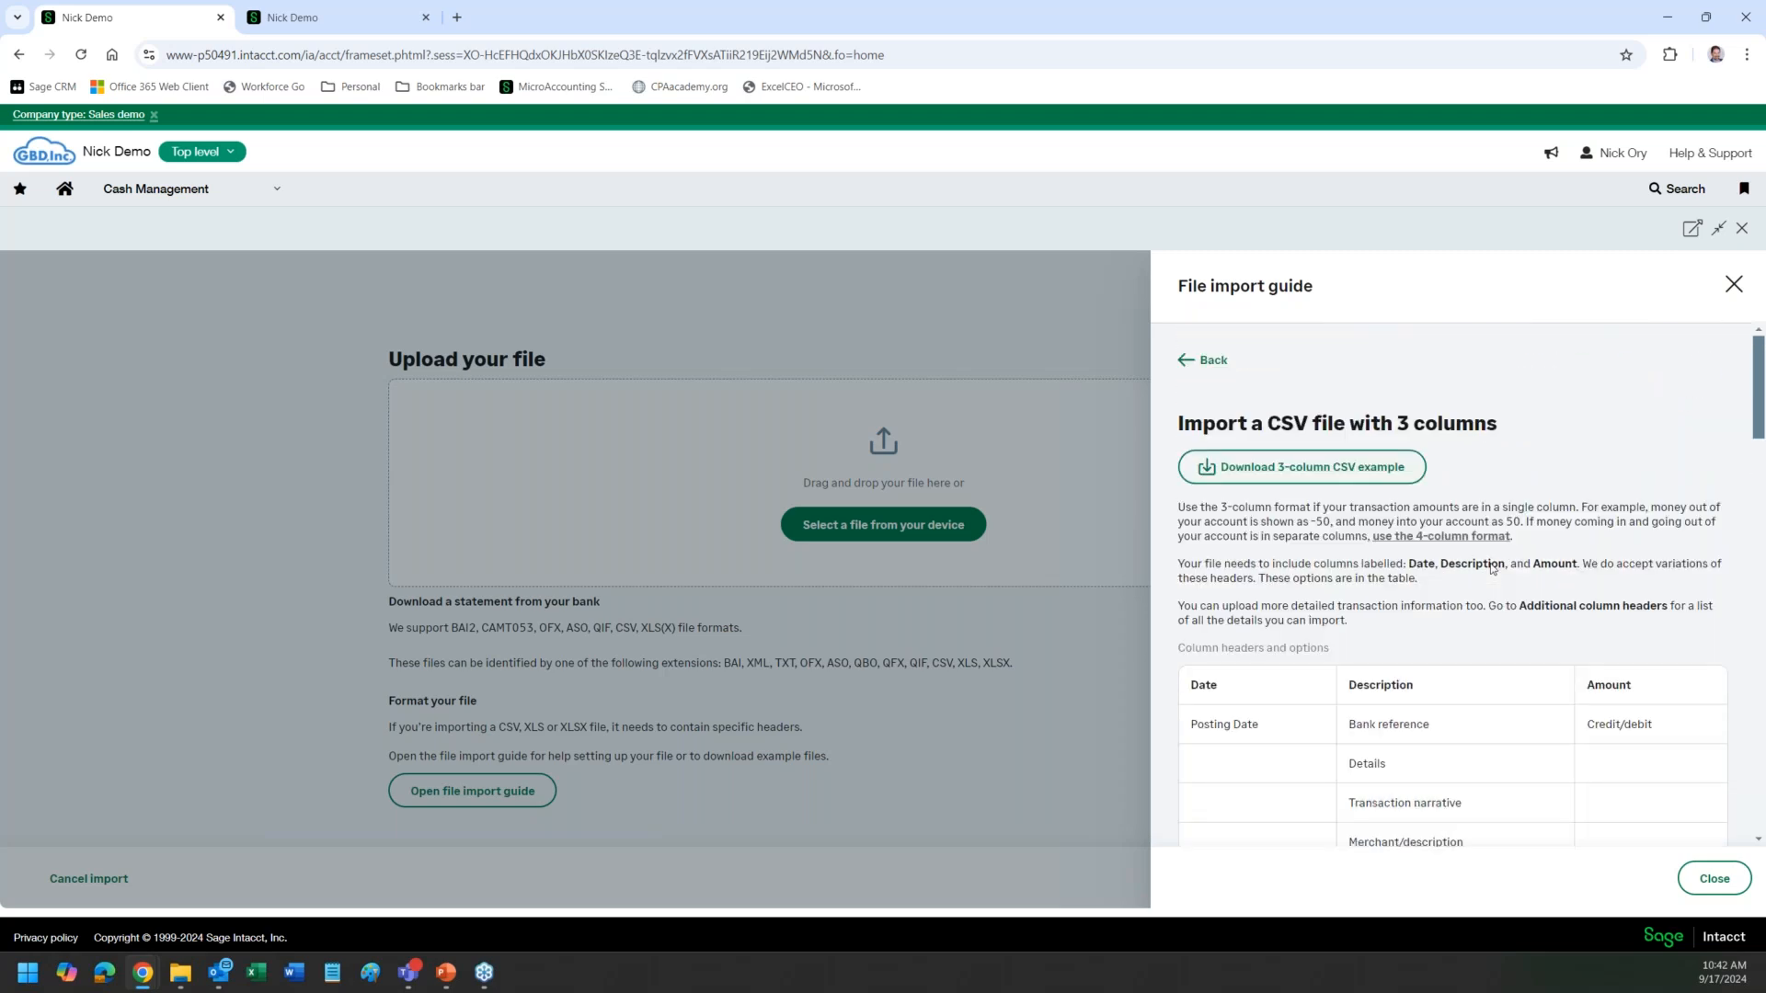
scroll(1491, 568, down, 3)
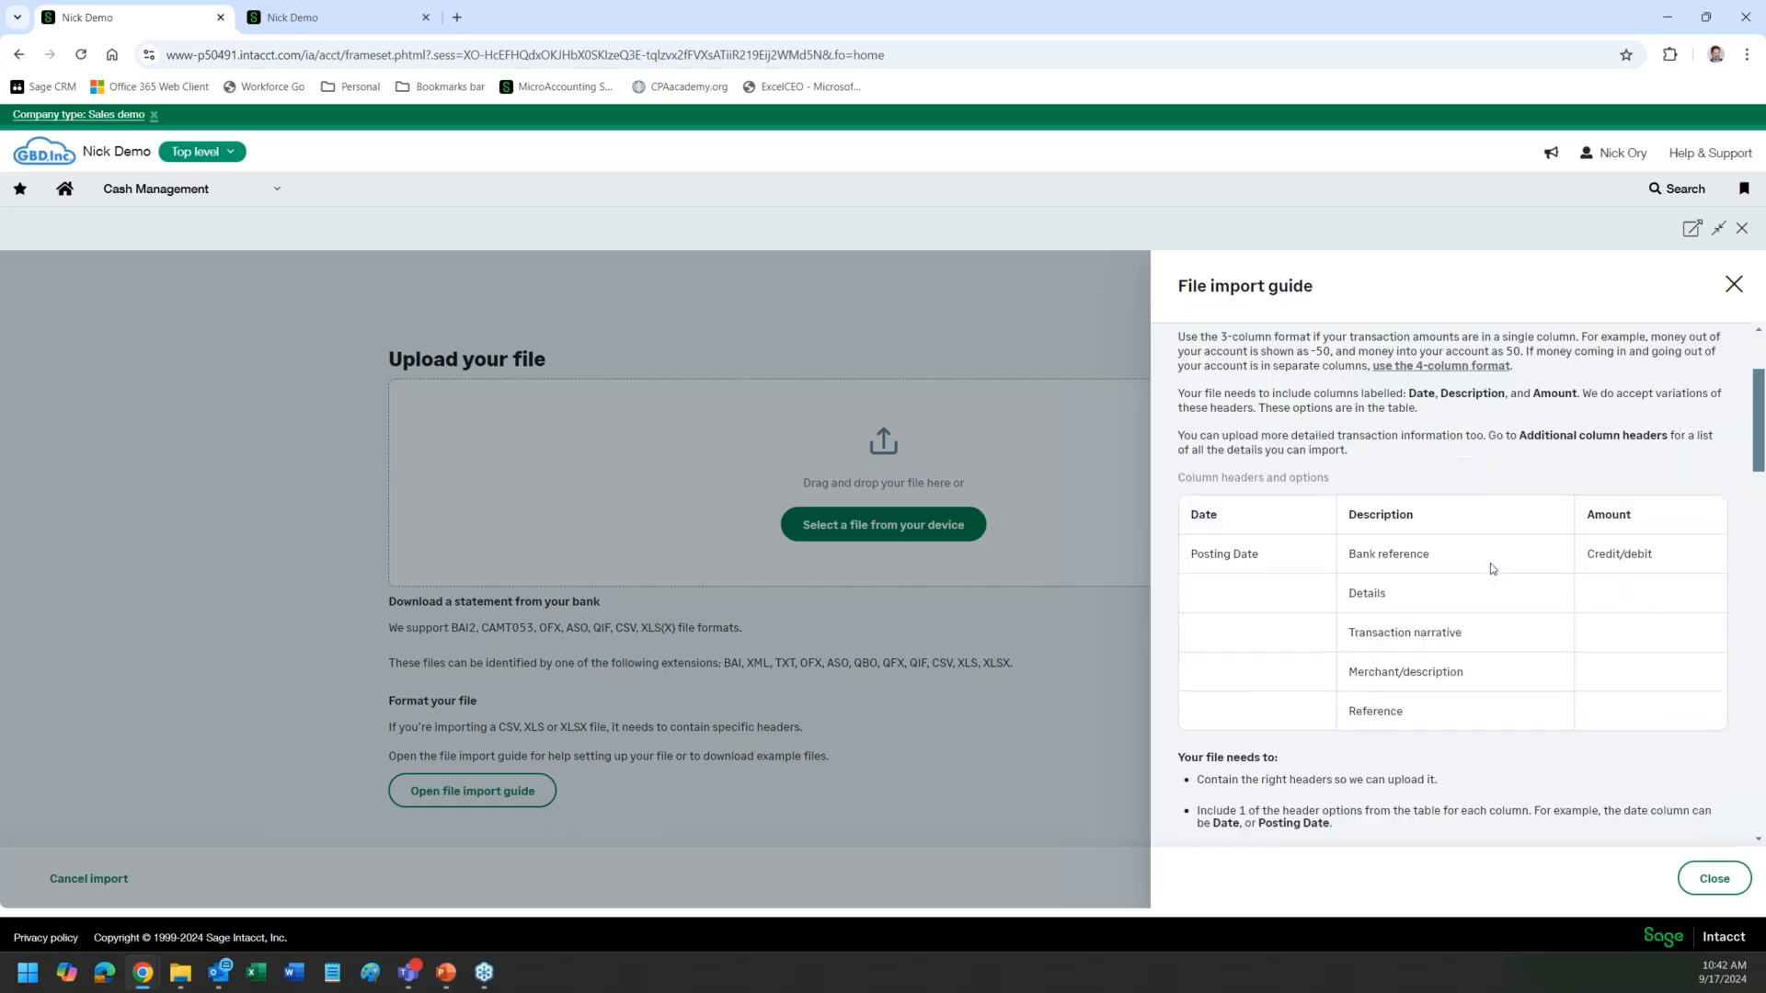
scroll(1492, 569, down, 2)
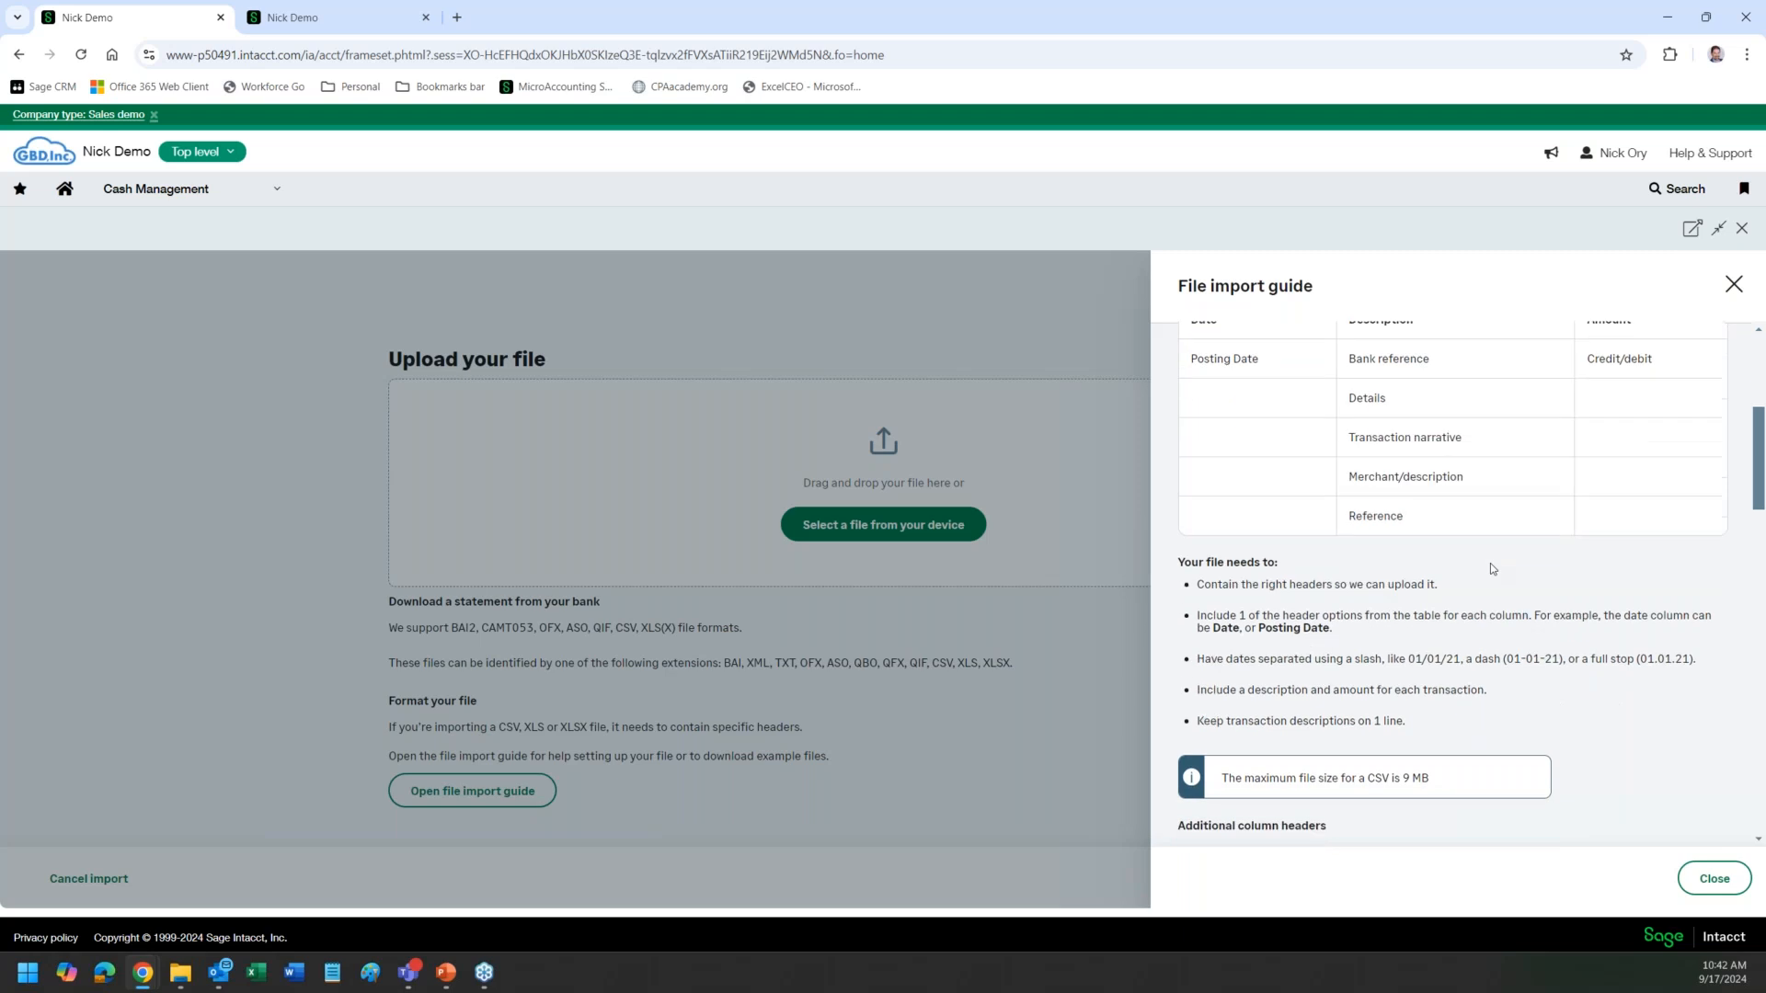
scroll(1491, 569, up, 2)
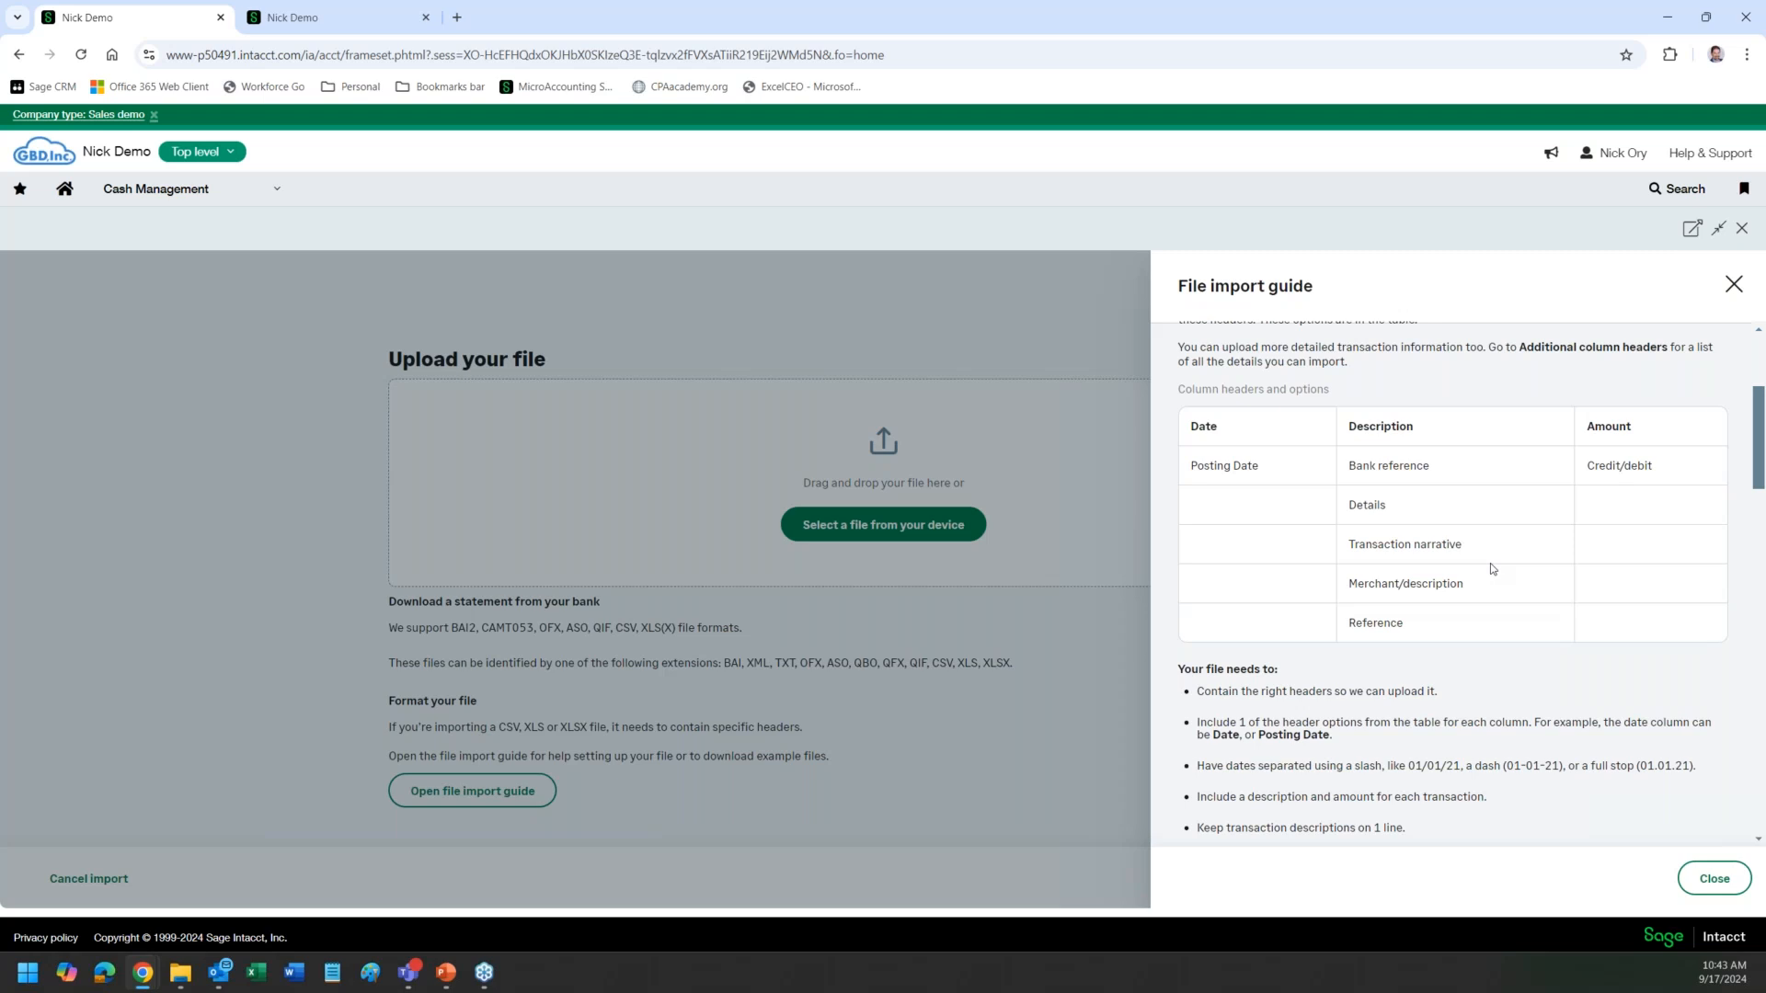
Step: Examine the additional column headers allowed in the 3-column CSV, highlighting Document number, and close the file import guide
scroll(1490, 563, down, 6)
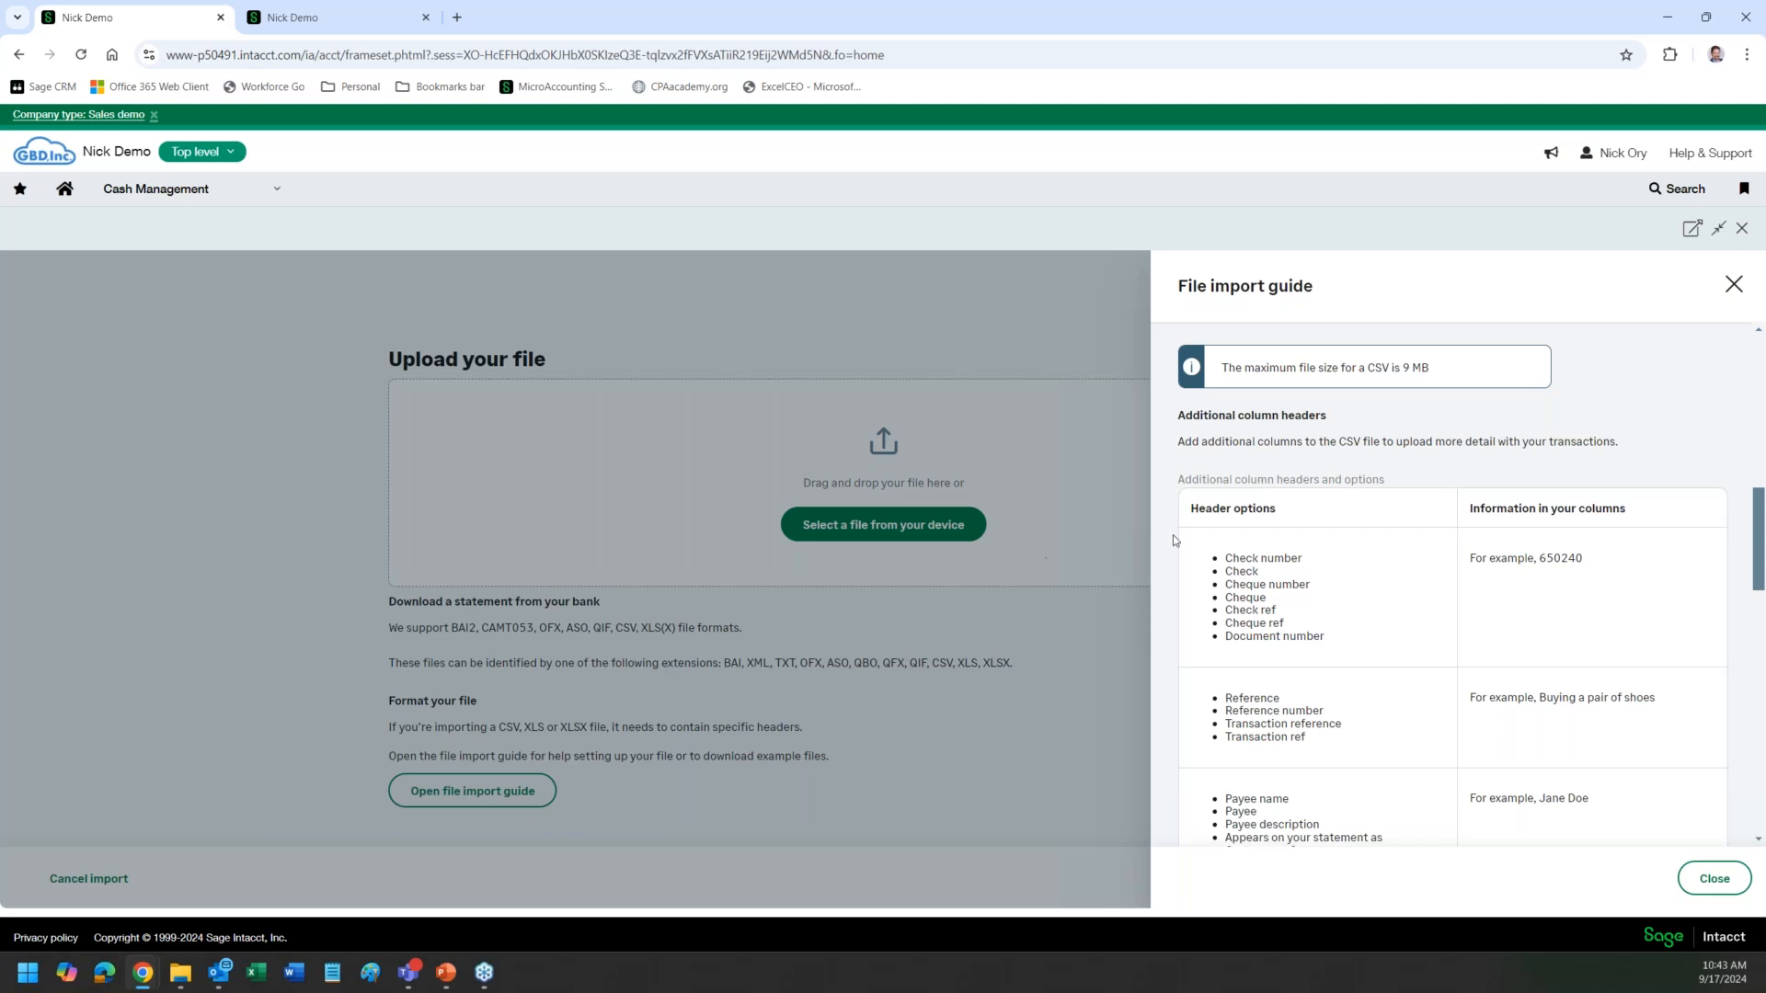
drag(1229, 563, 1306, 559)
double_click(1231, 636)
drag(1289, 655, 1323, 642)
scroll(1349, 643, down, 1)
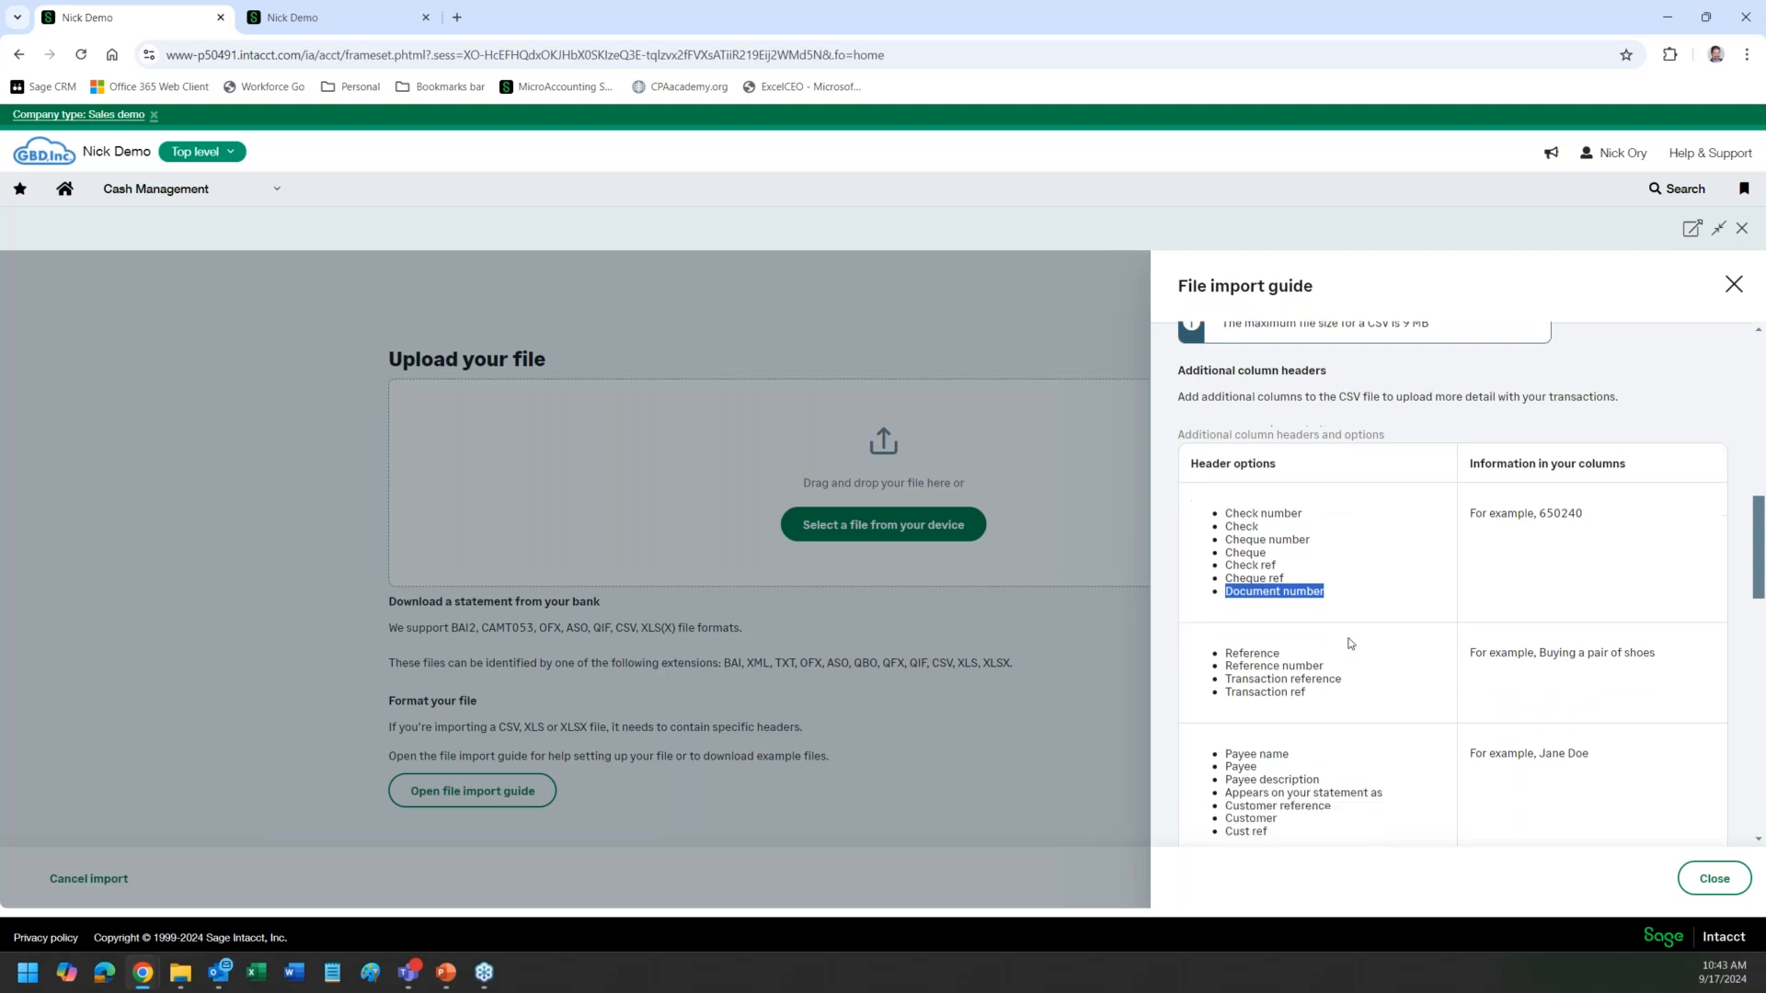
scroll(1350, 643, down, 2)
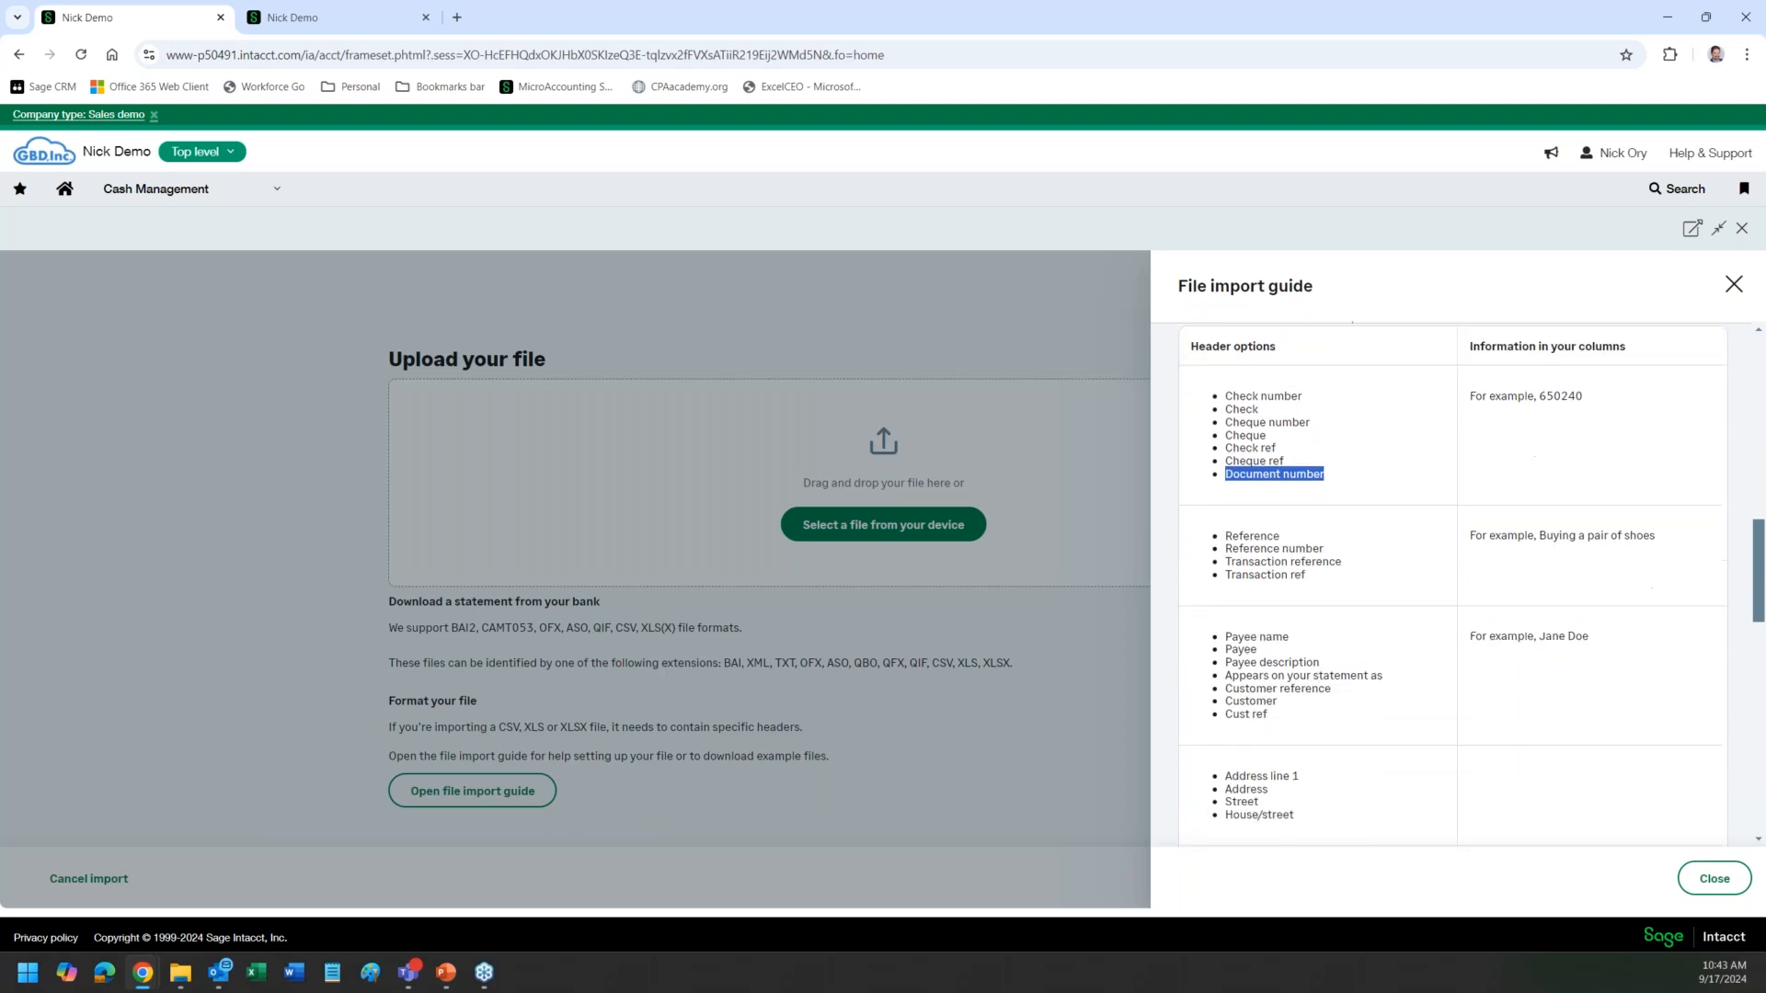
scroll(1454, 585, down, 10)
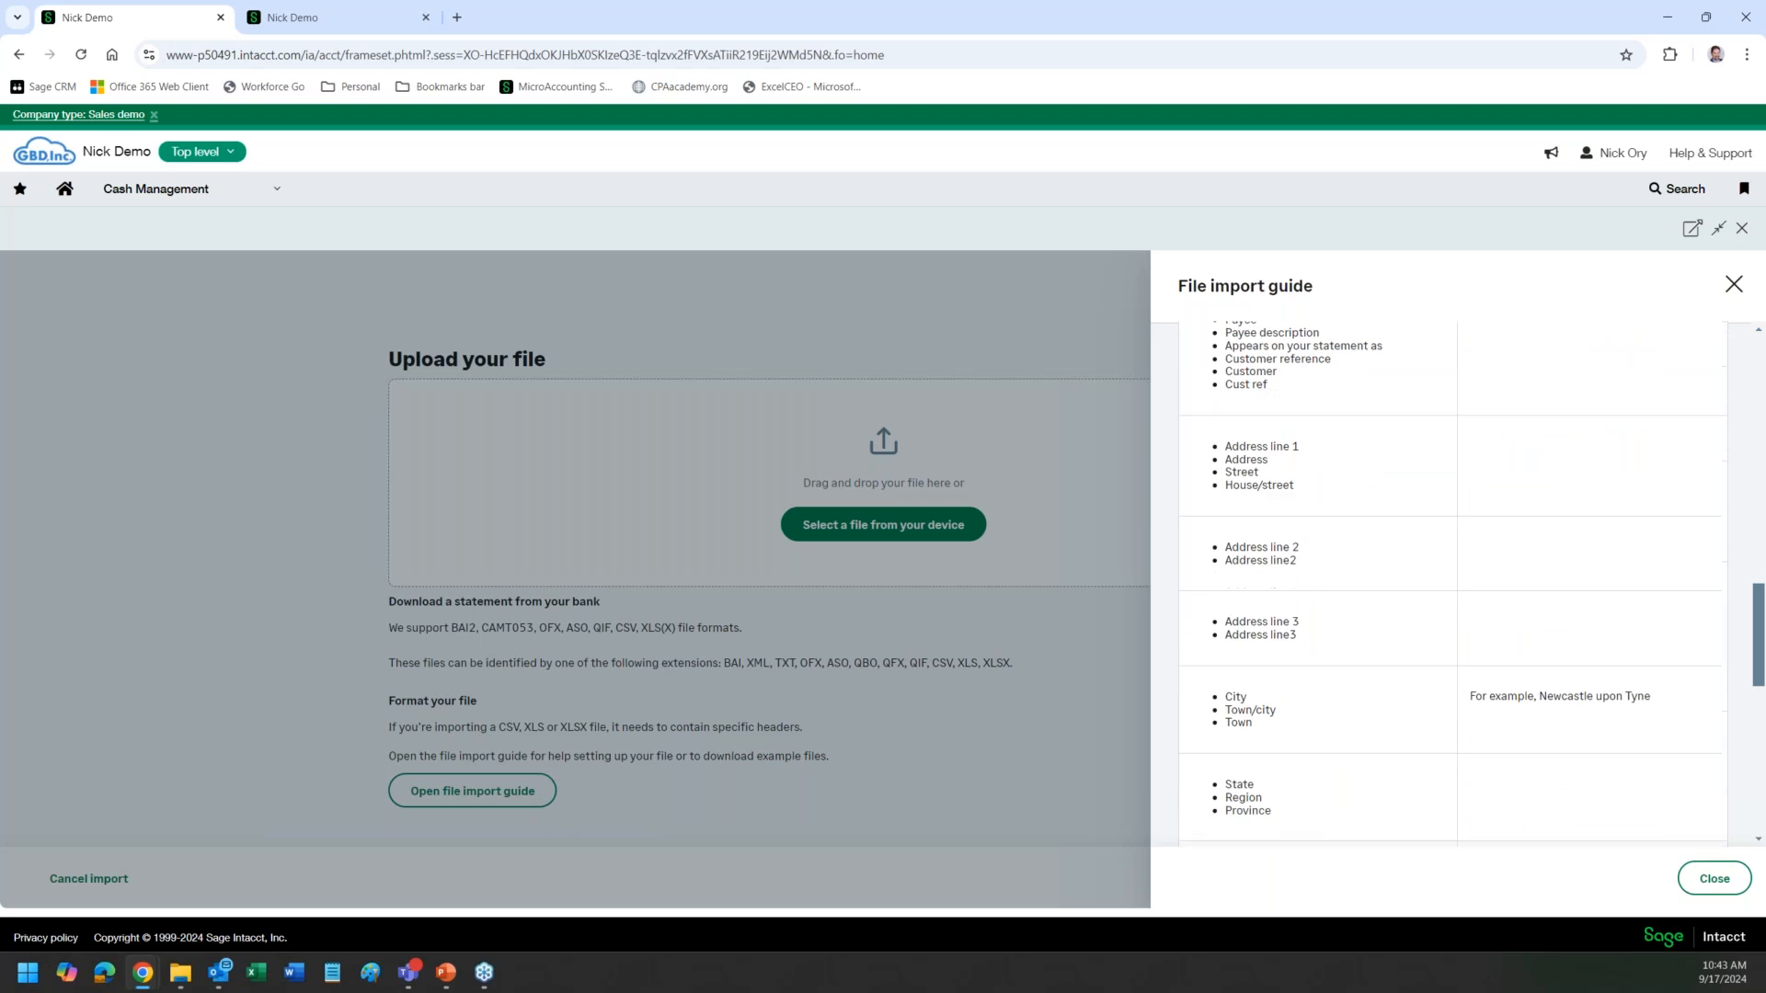
scroll(1453, 585, down, 2)
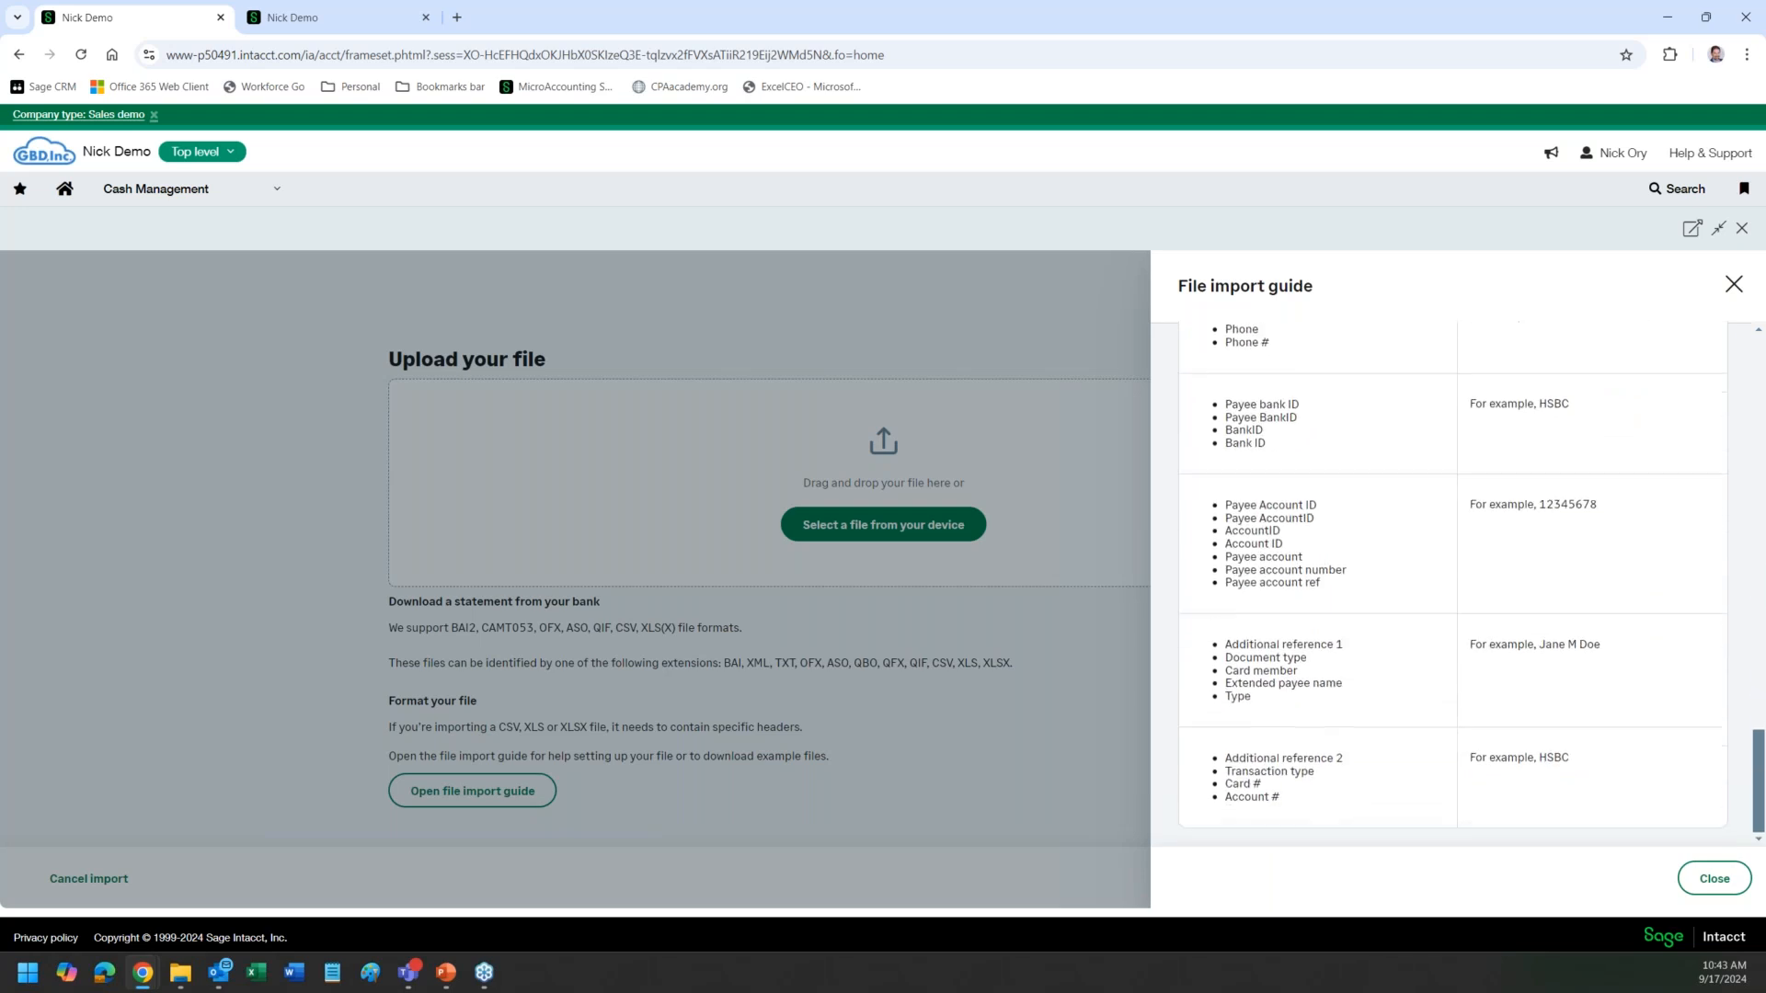
scroll(1362, 485, up, 5)
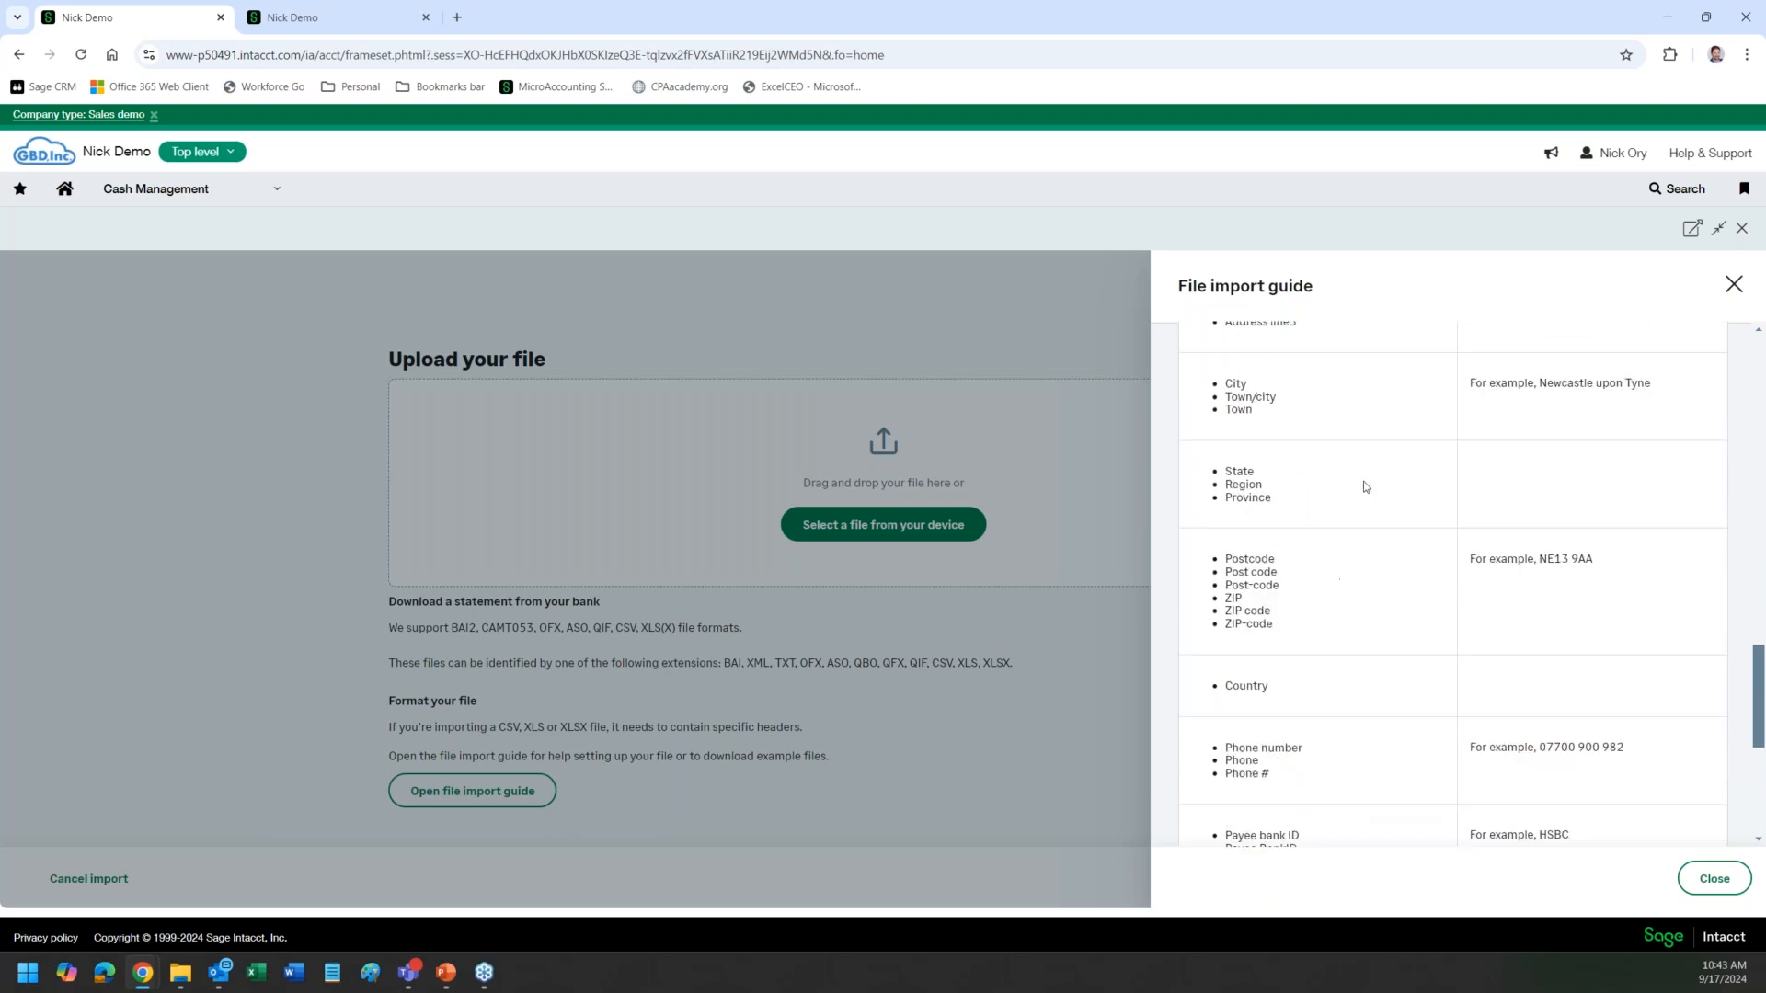
scroll(1273, 621, up, 1)
scroll(1273, 621, up, 3)
scroll(1273, 621, up, 2)
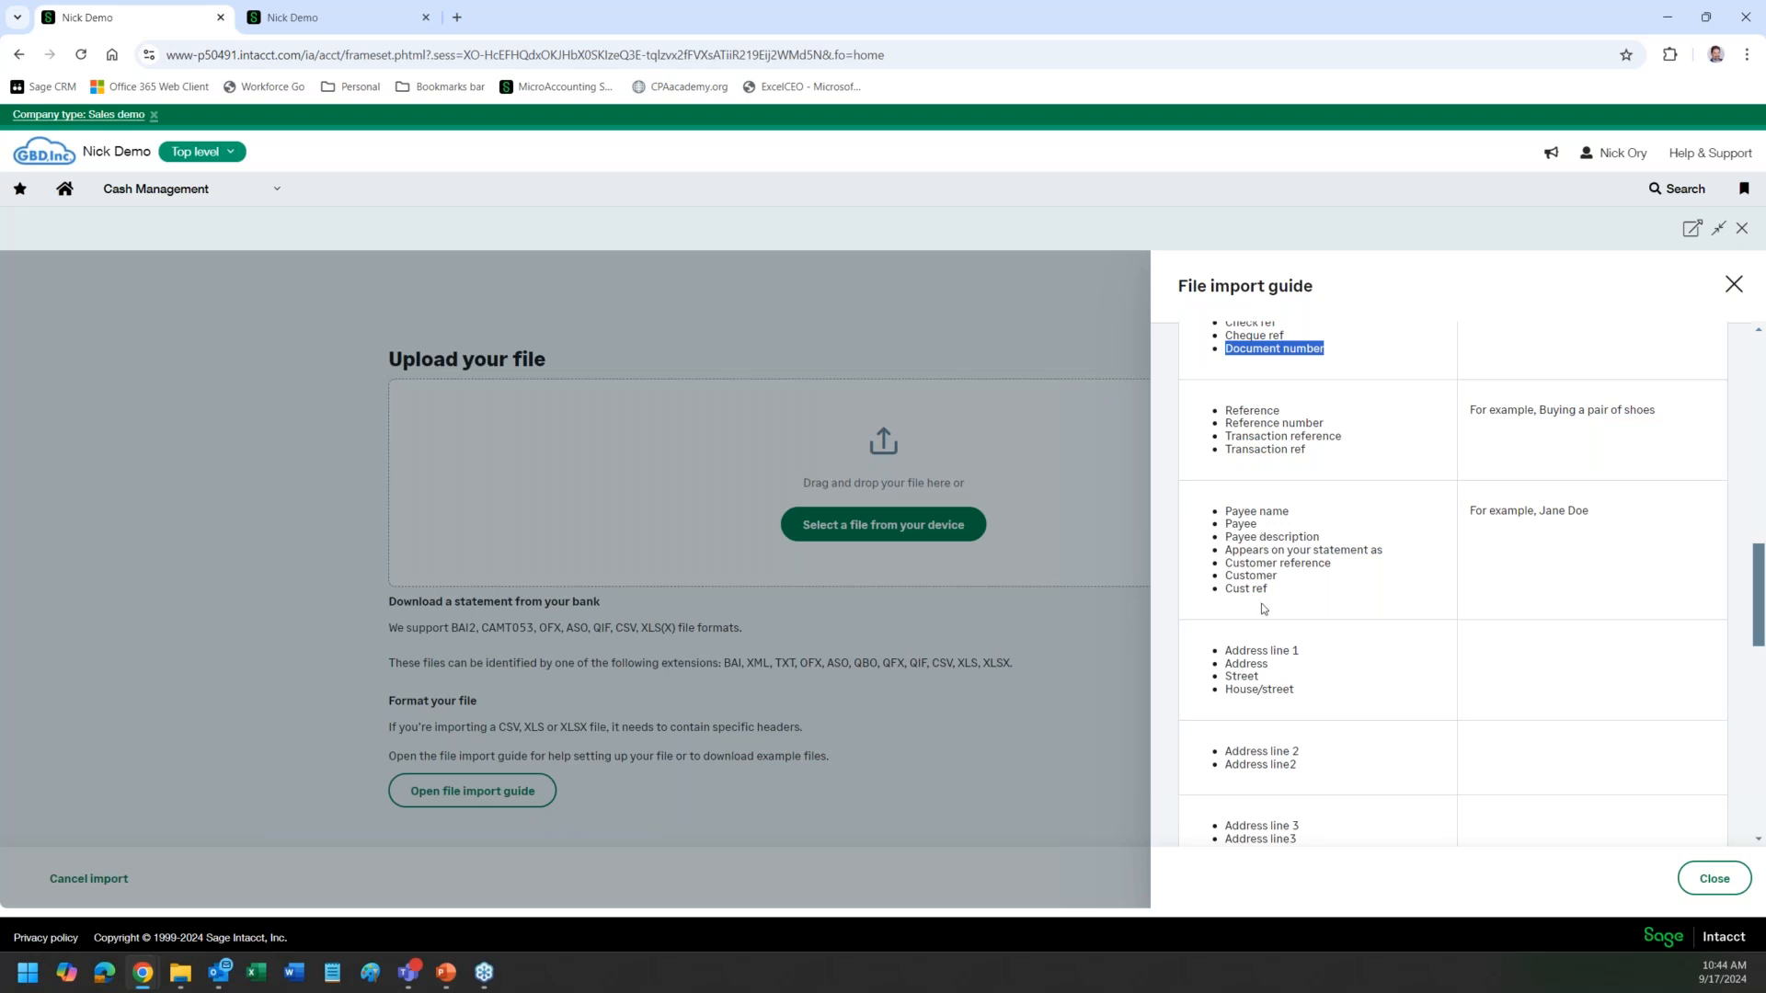
scroll(1263, 608, up, 5)
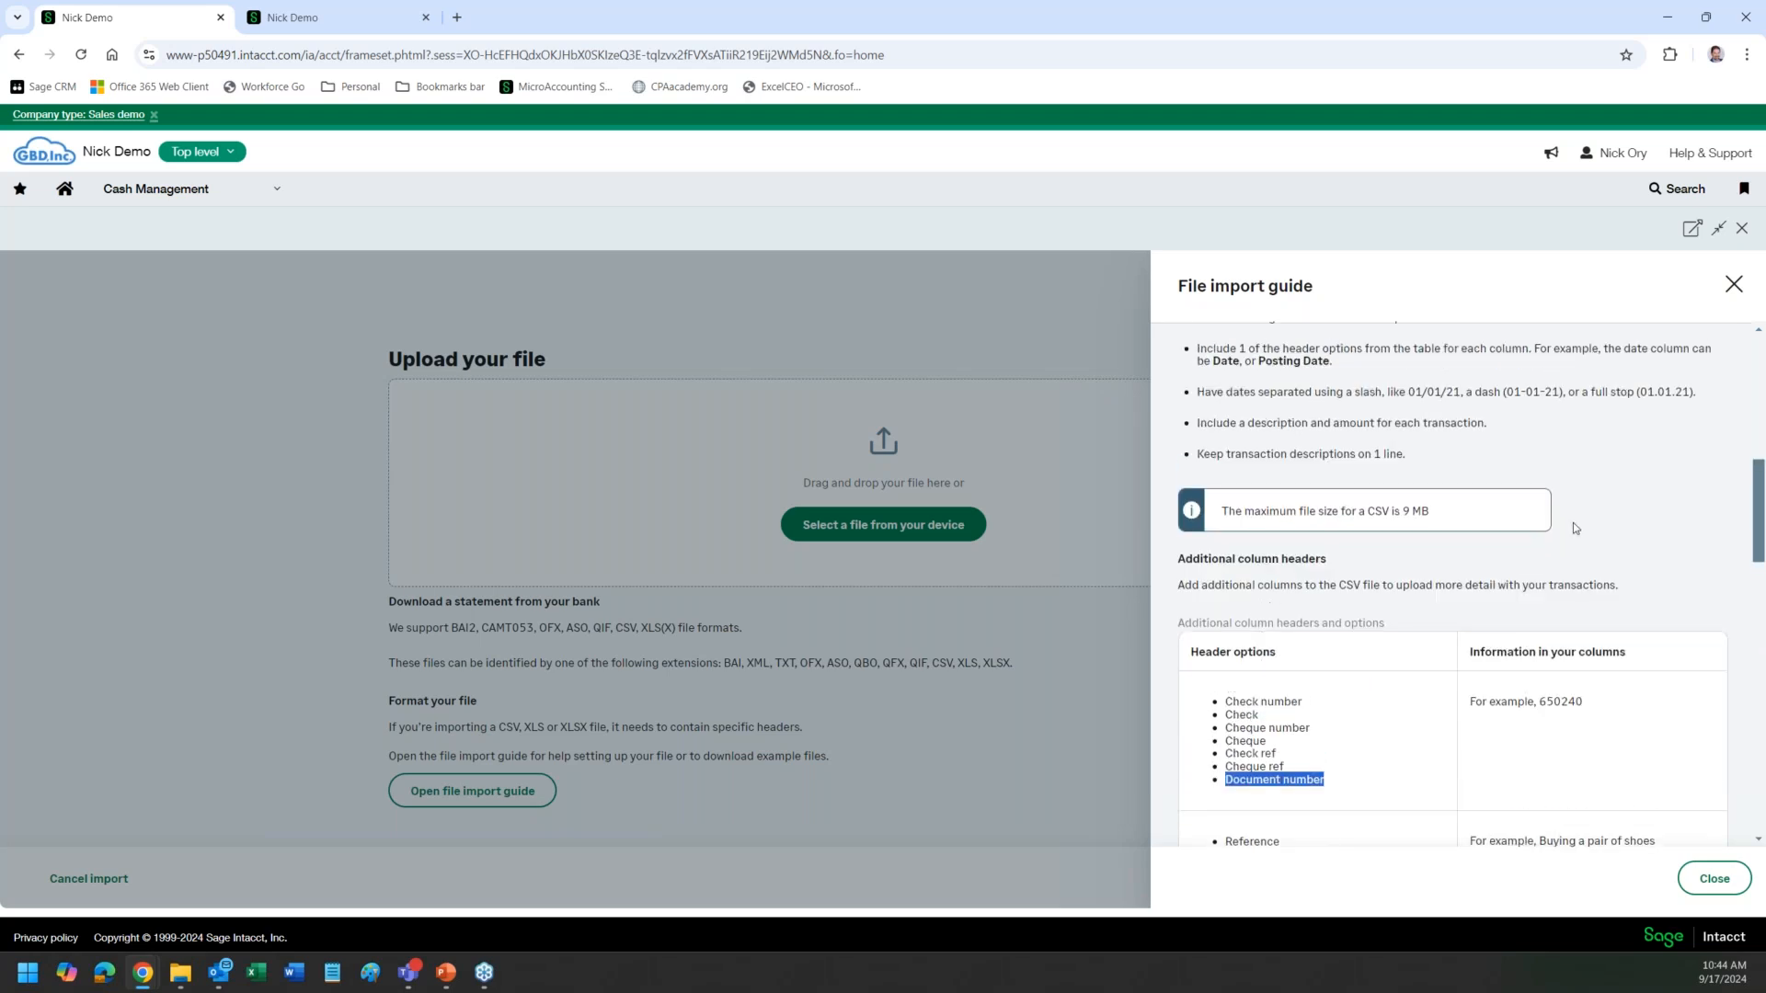
click(1733, 284)
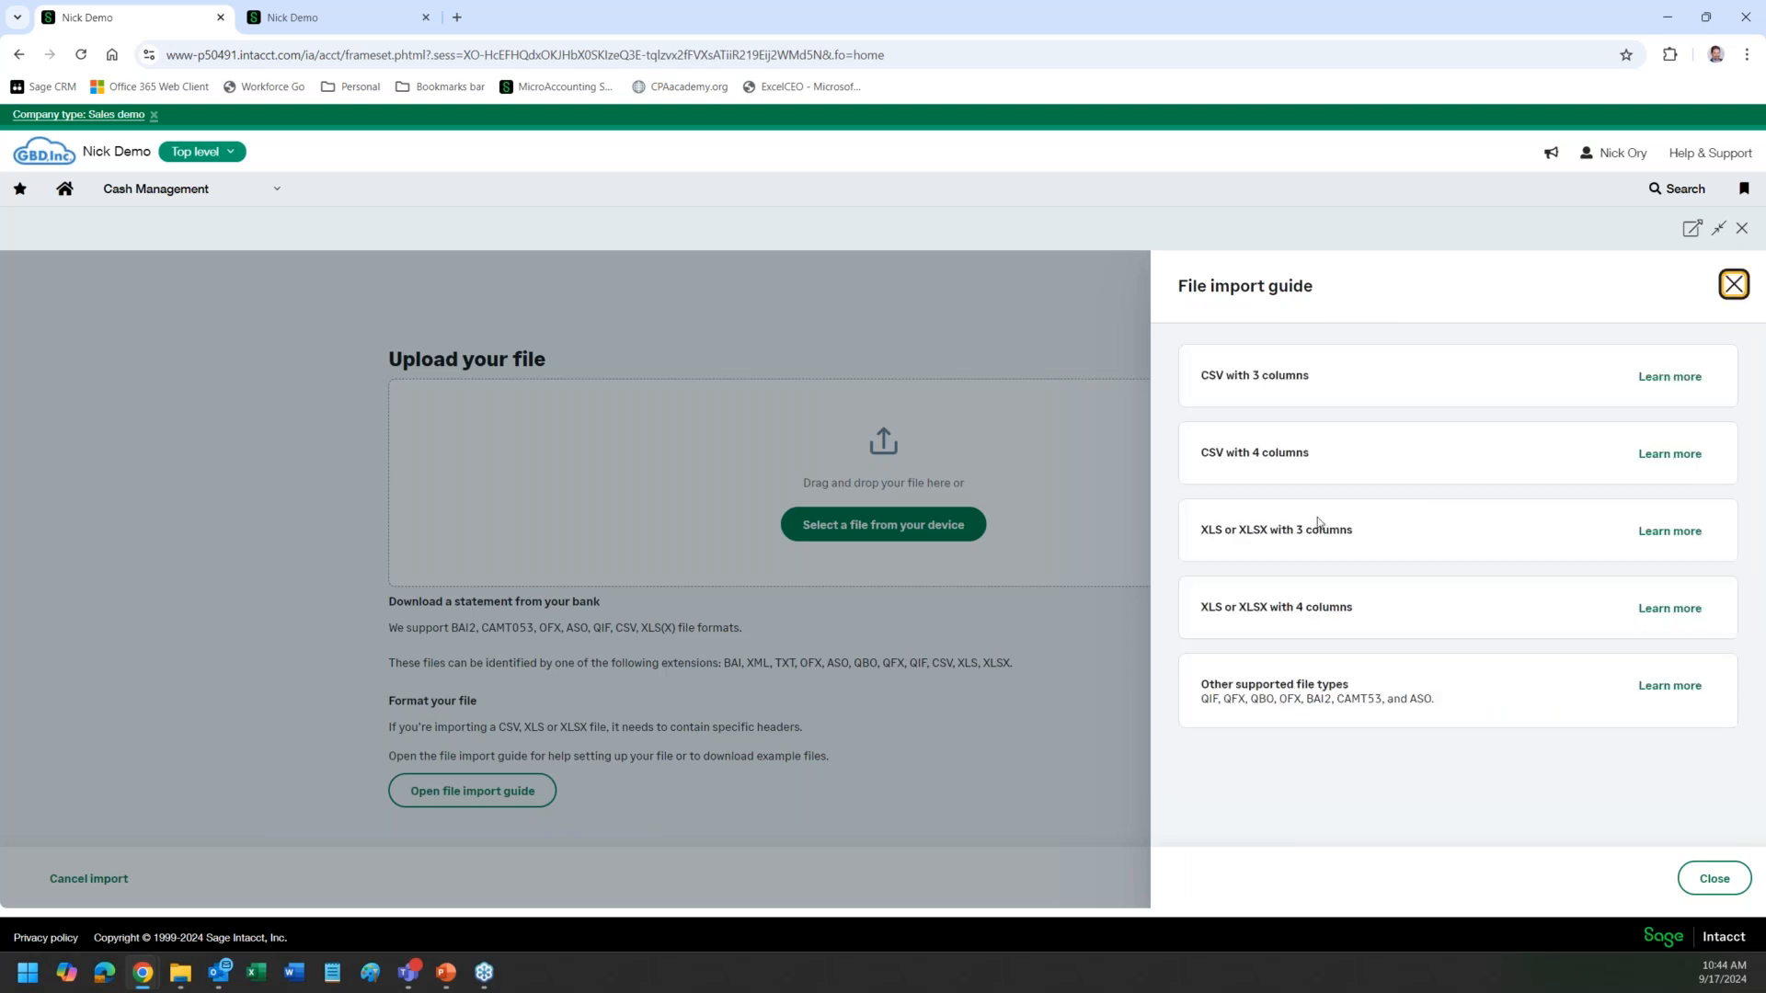
click(1733, 284)
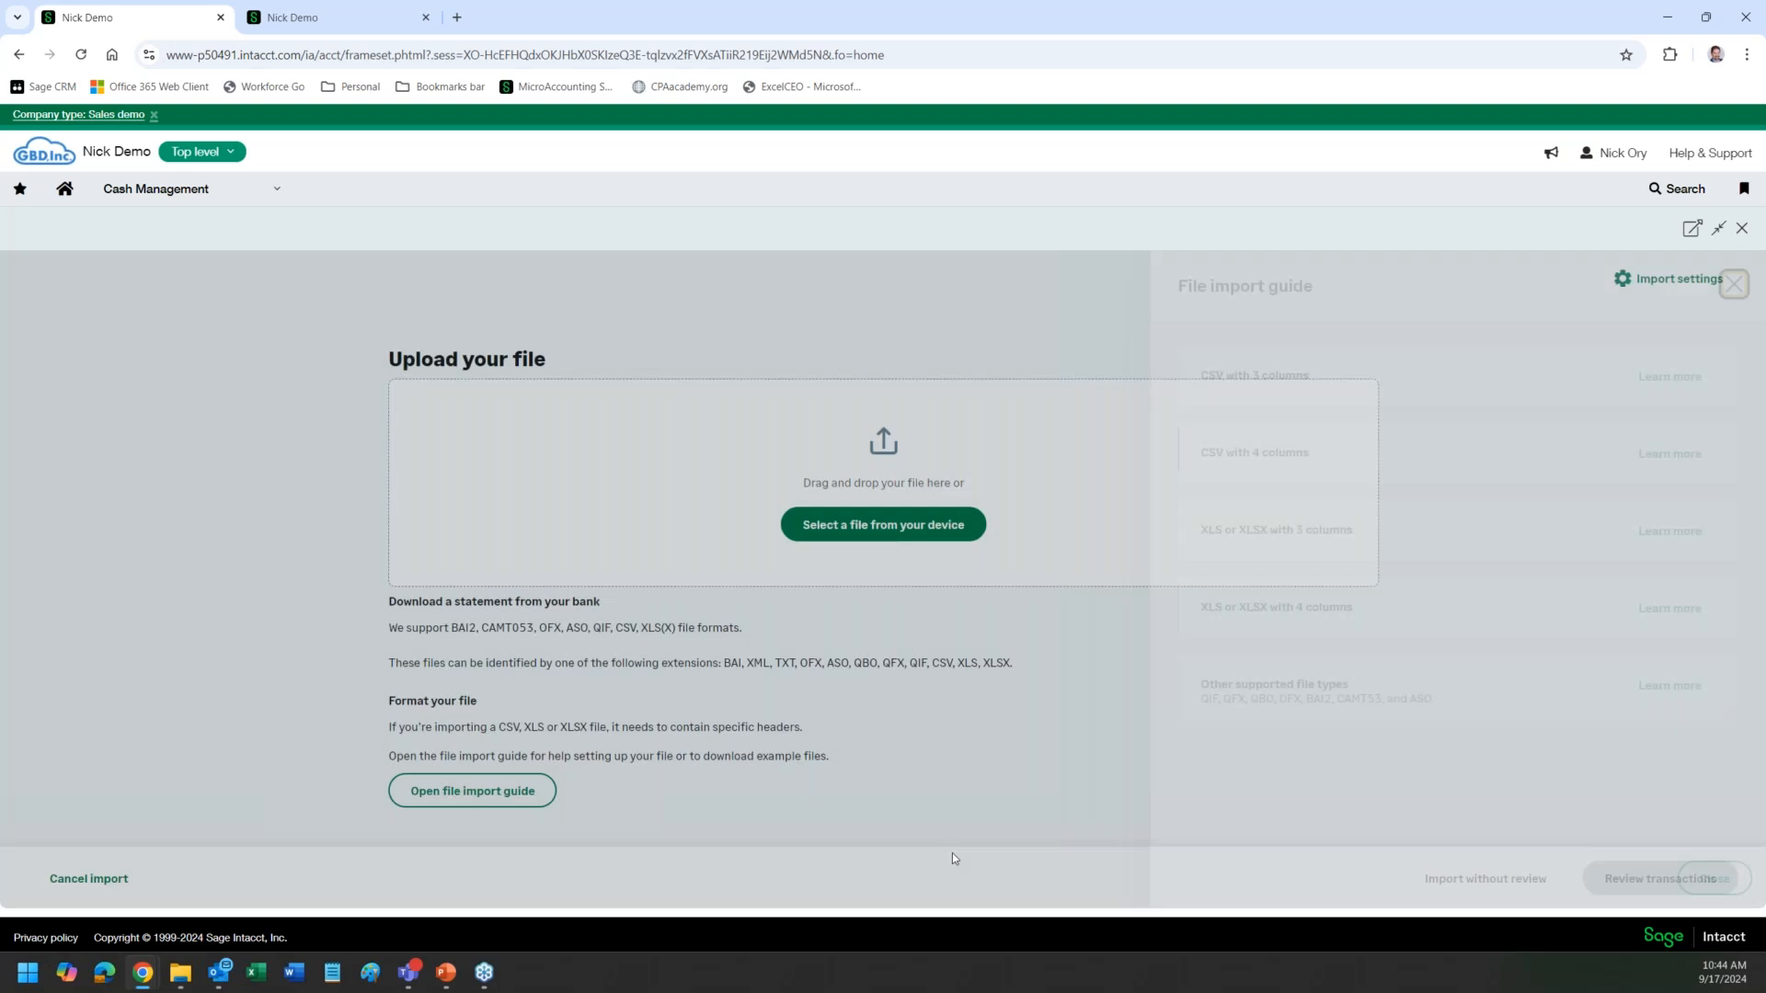
Step: Upload 3-column-CSV-import-template (1).csv from the Desktop folder, review its transactions and confirm the import
mouse_move(180, 972)
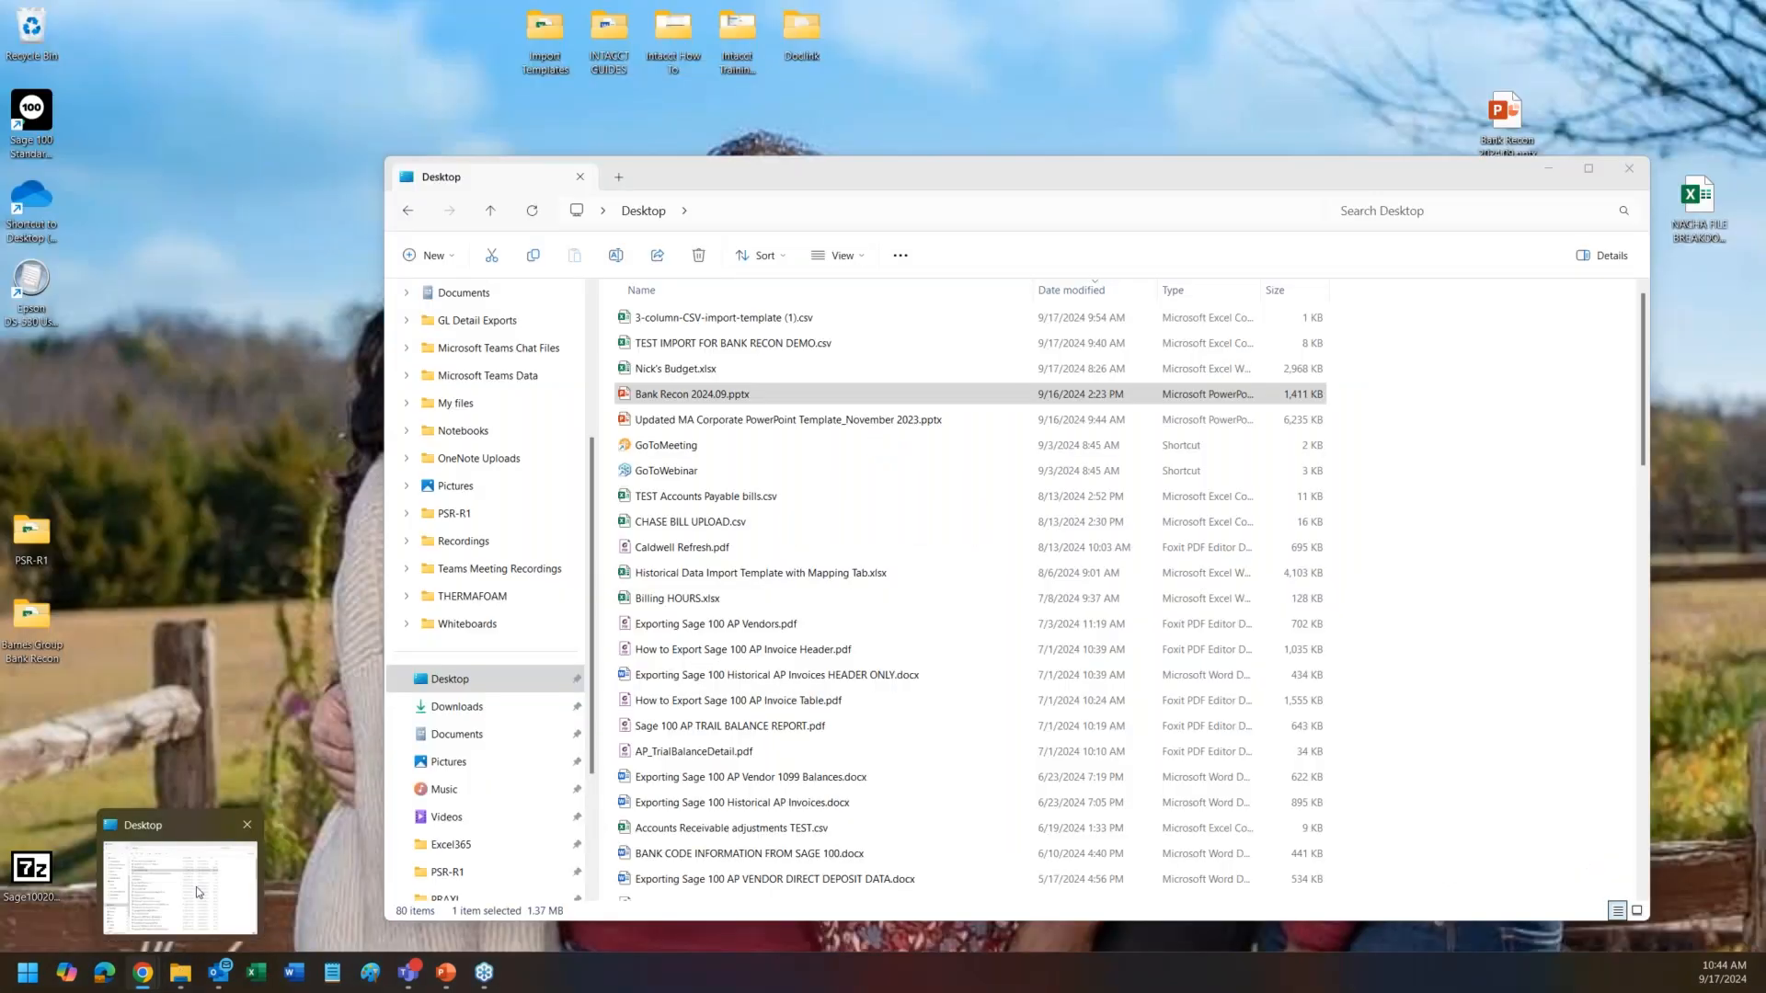
click(196, 887)
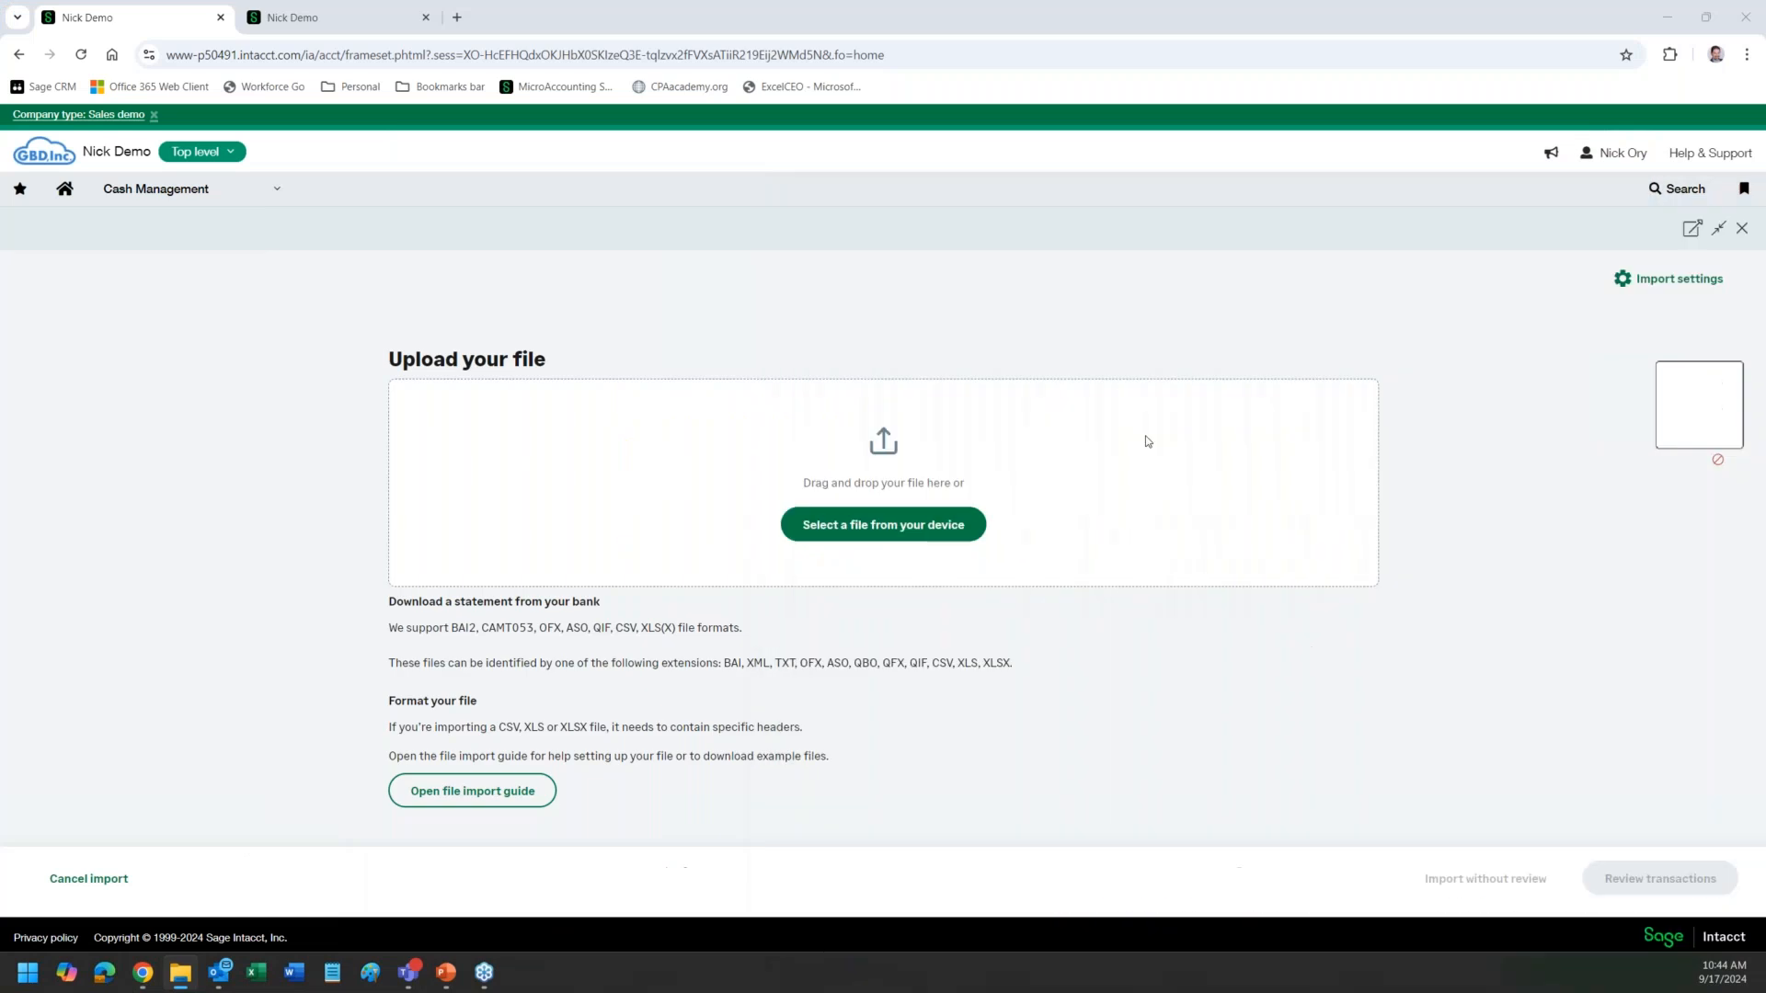
drag(1147, 437, 874, 521)
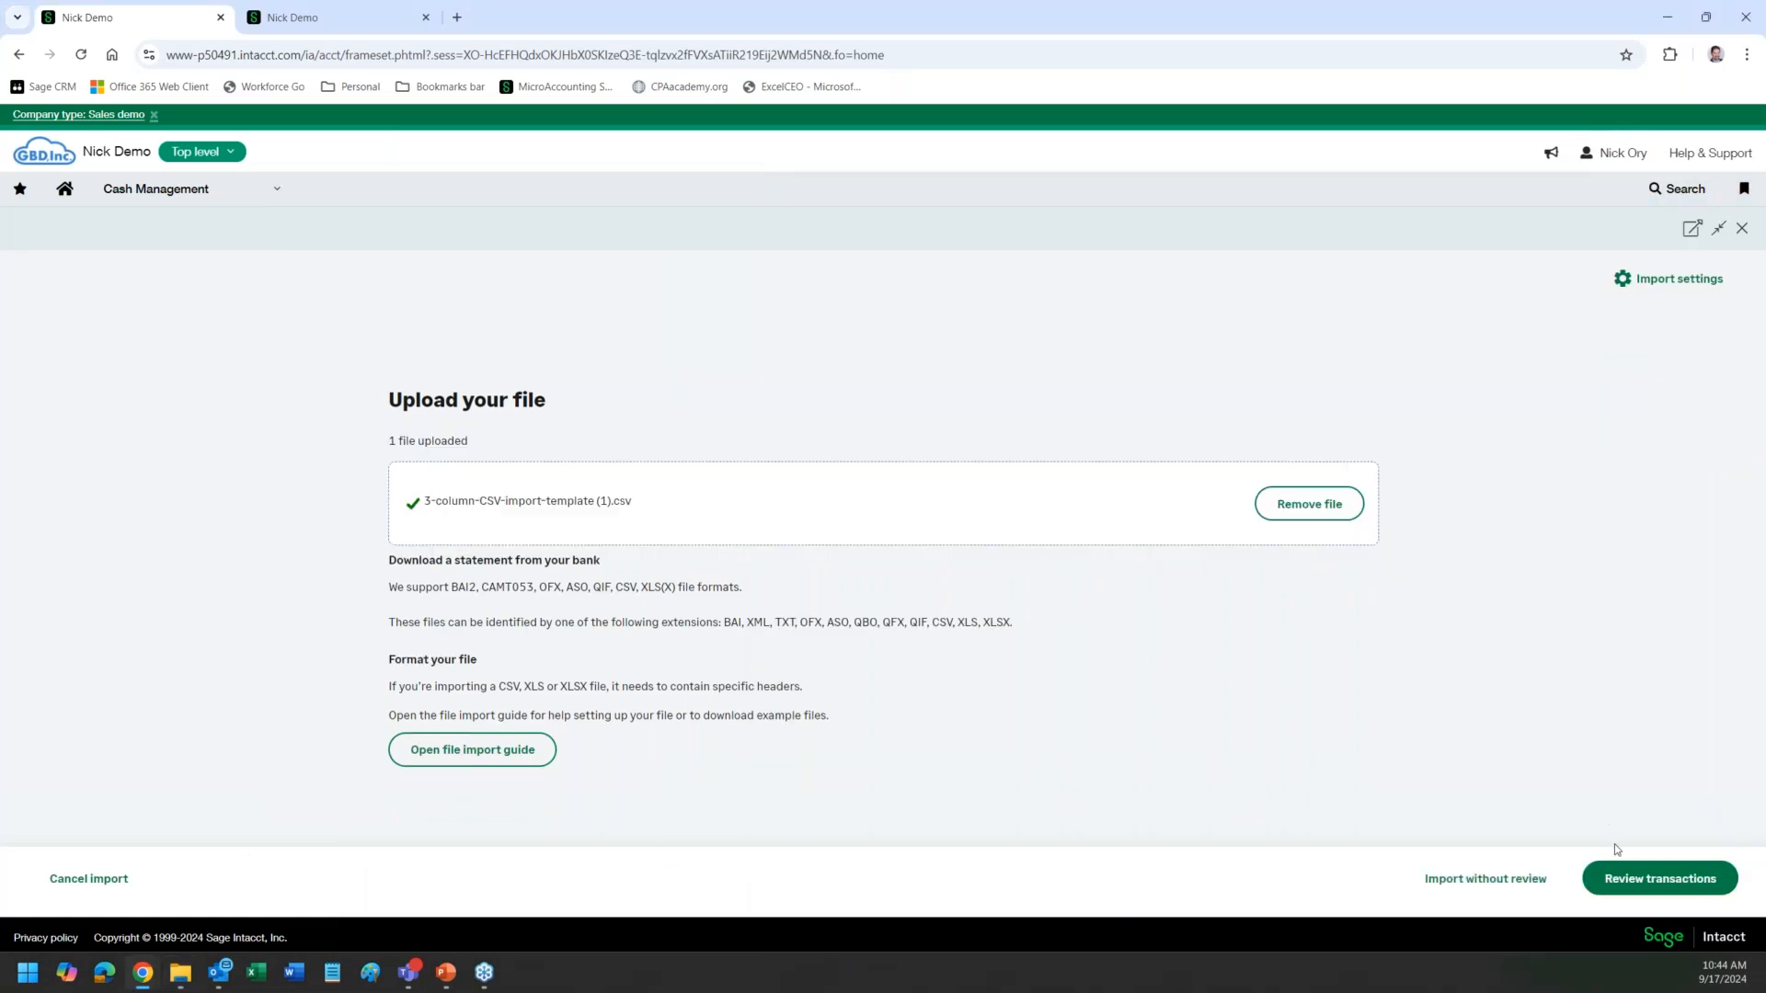
click(1633, 881)
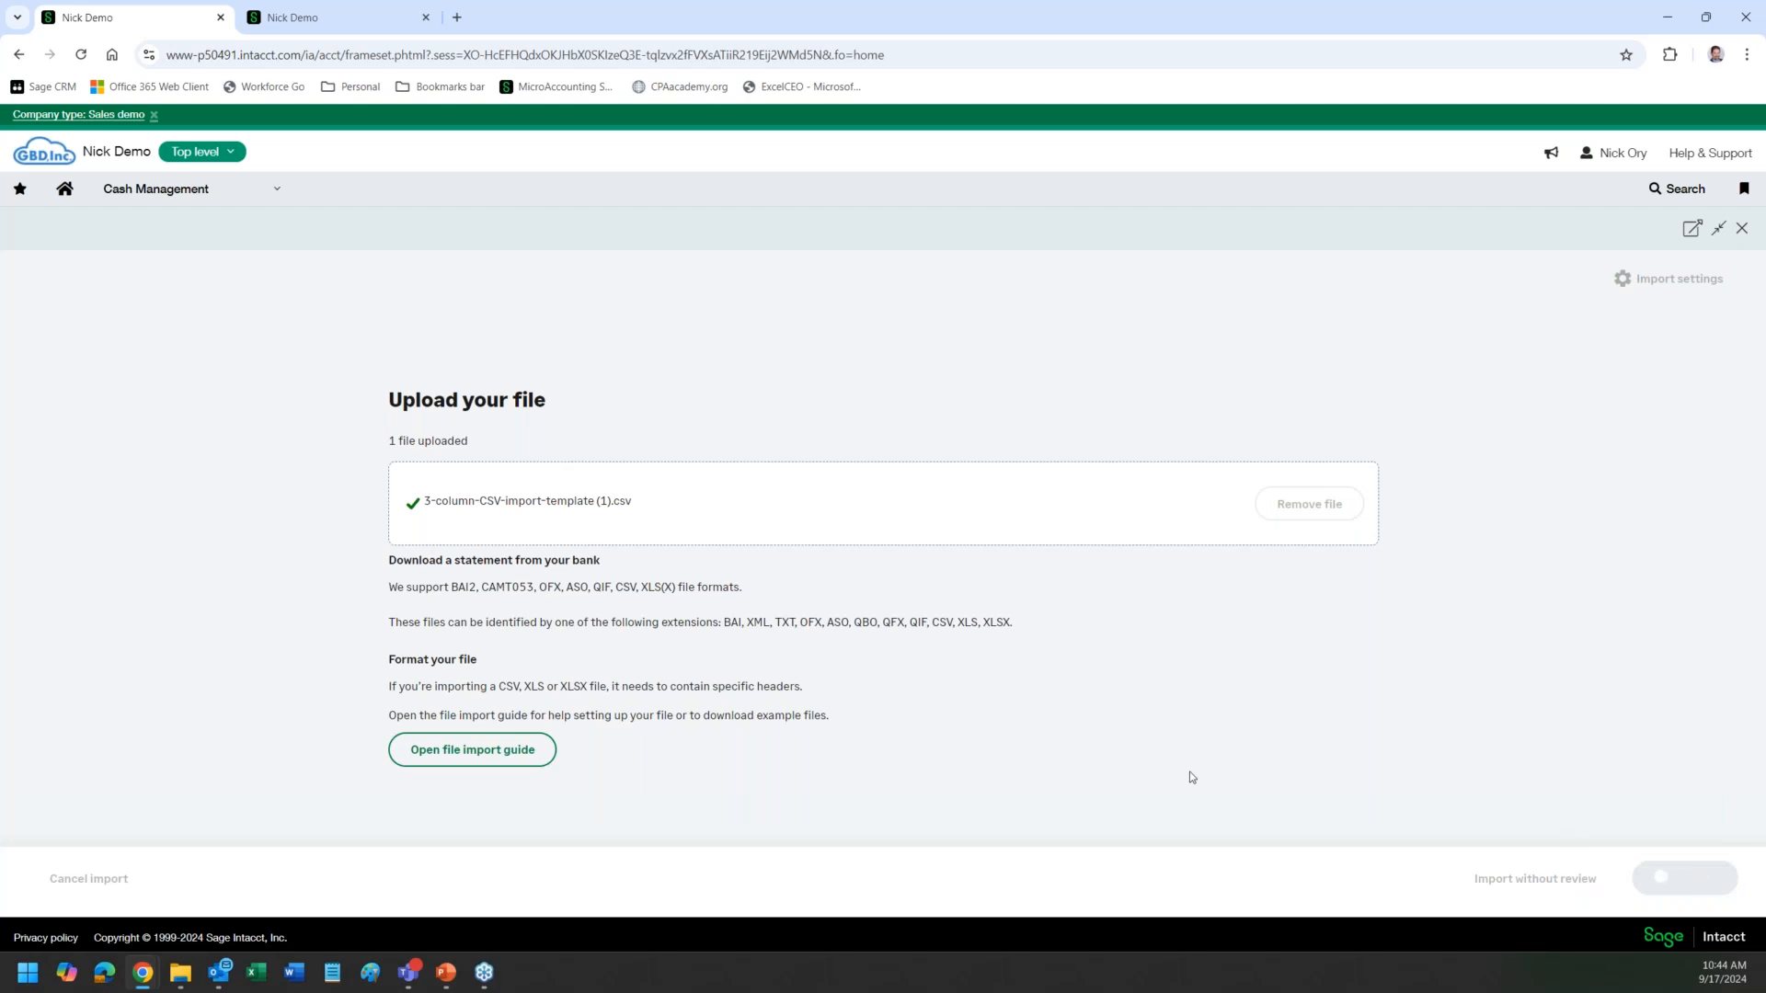
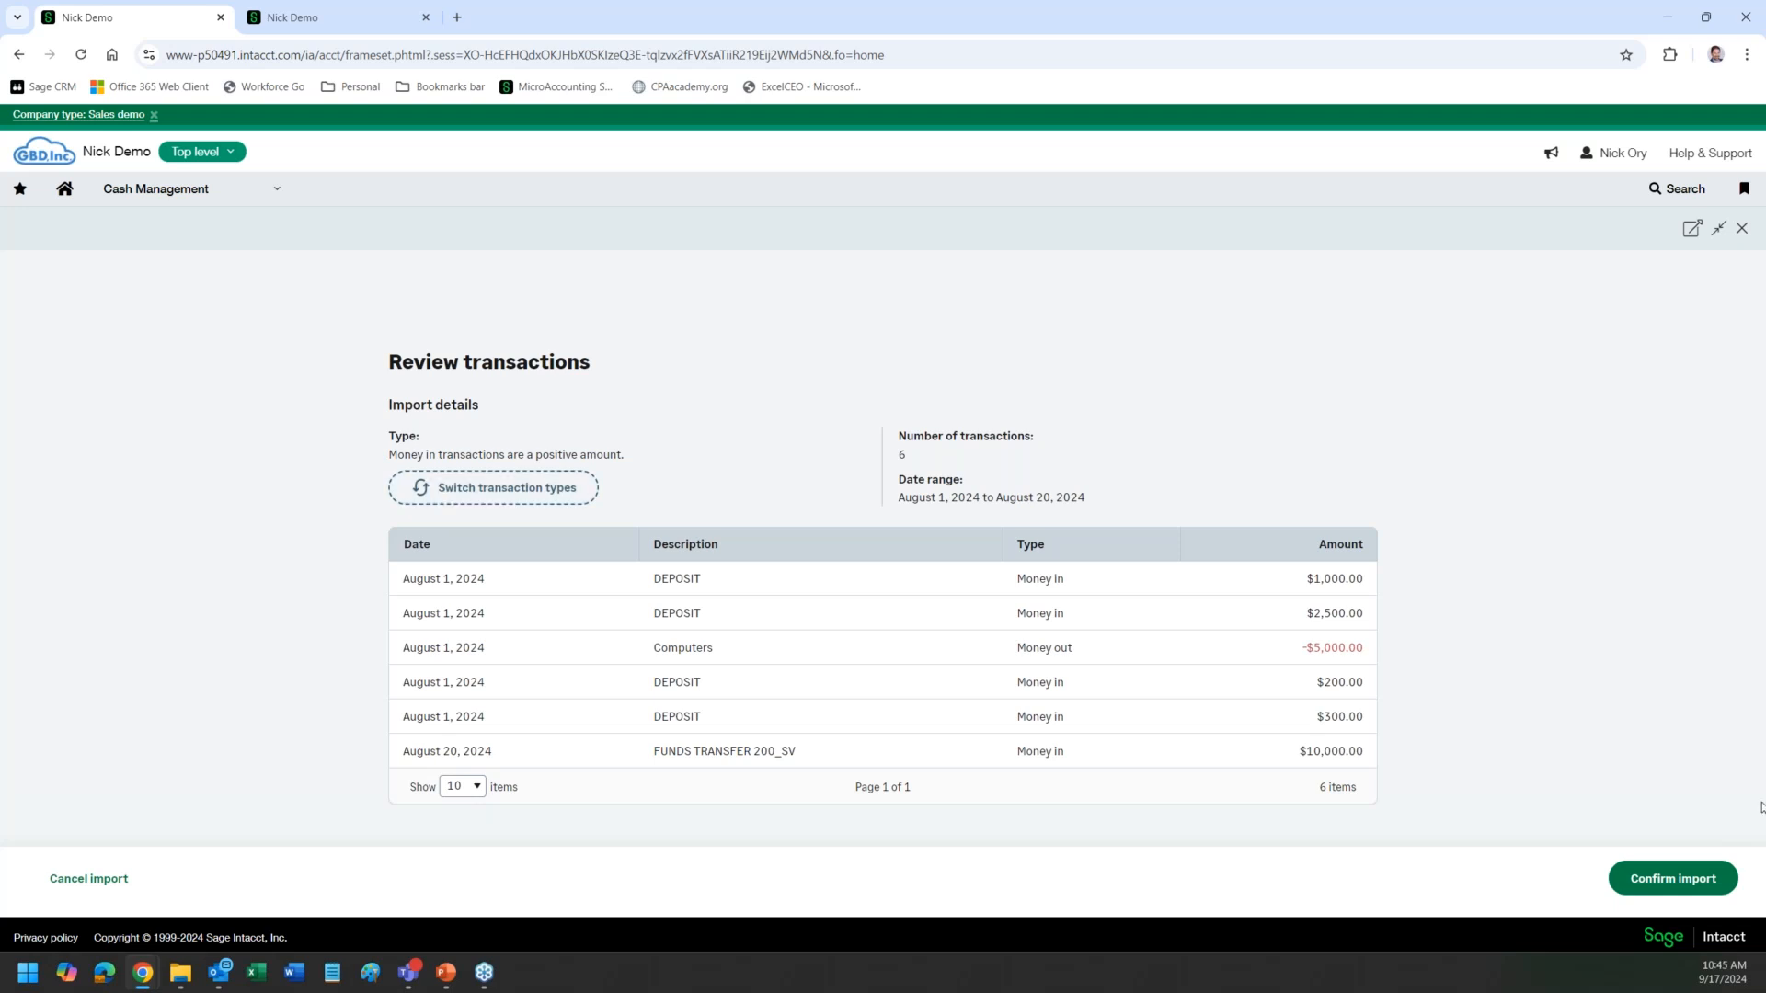
click(1669, 877)
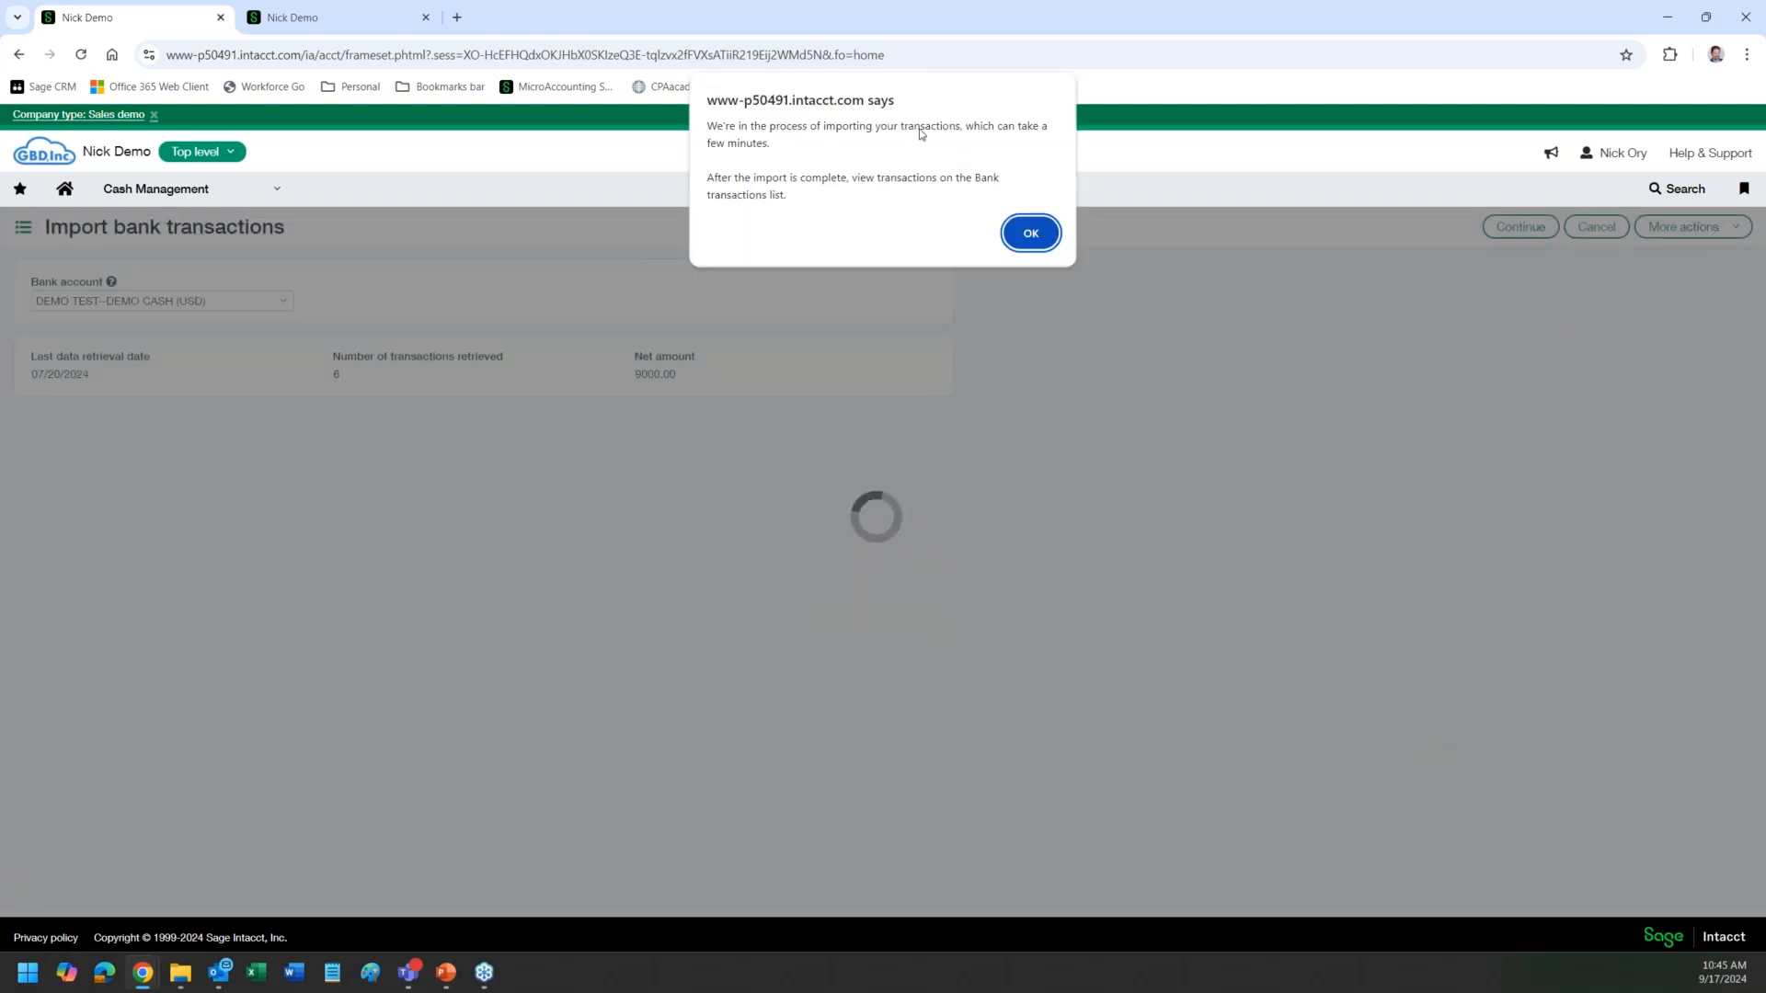
click(1031, 235)
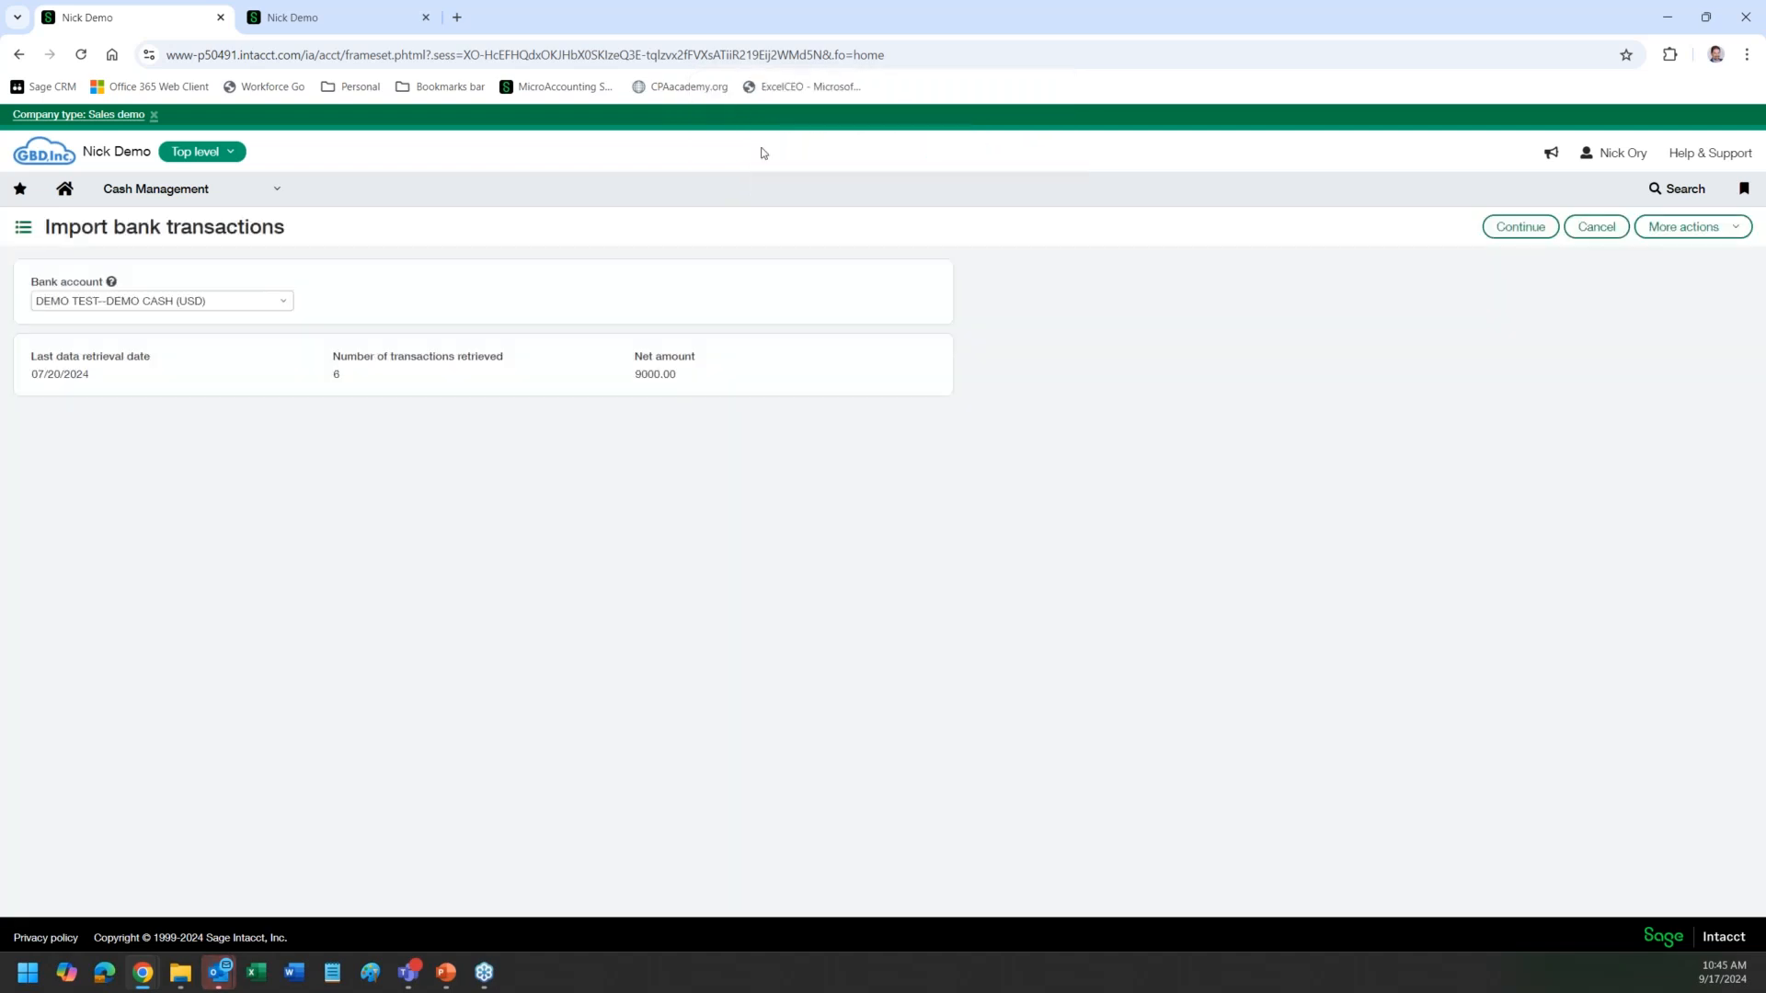
Step: Leave the import page and return to the list of bank transaction import files in Cash Management
mouse_move(155, 982)
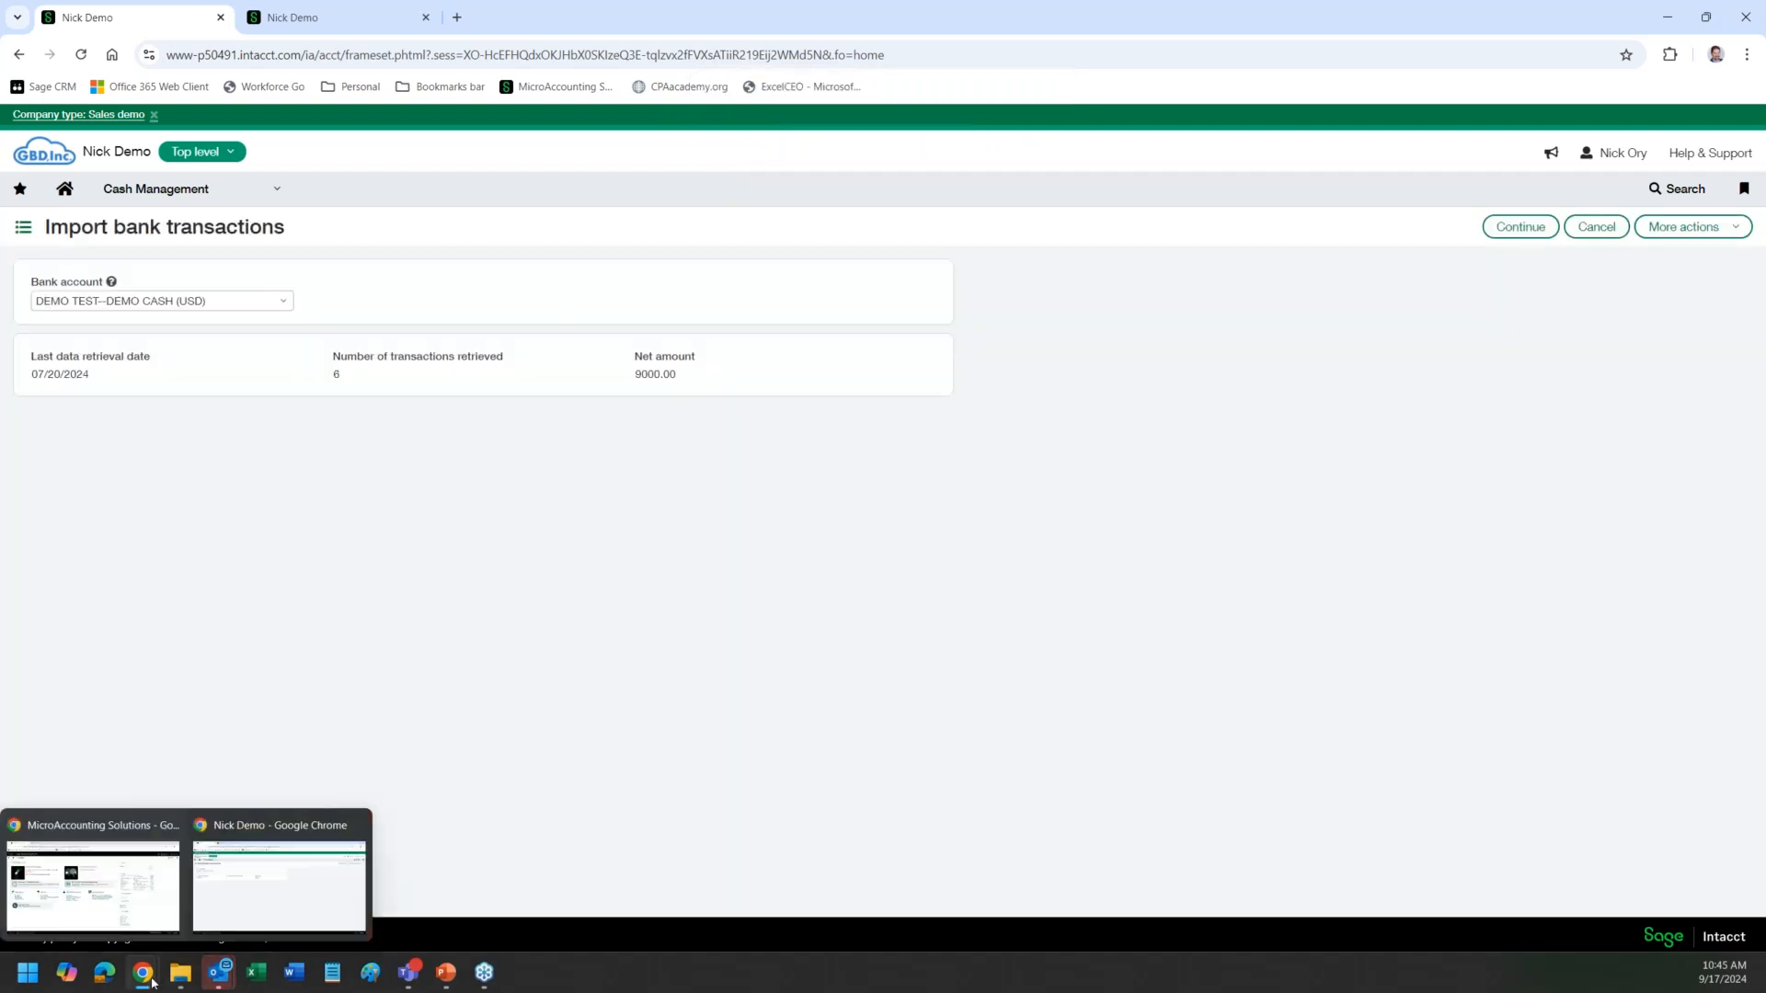
click(240, 886)
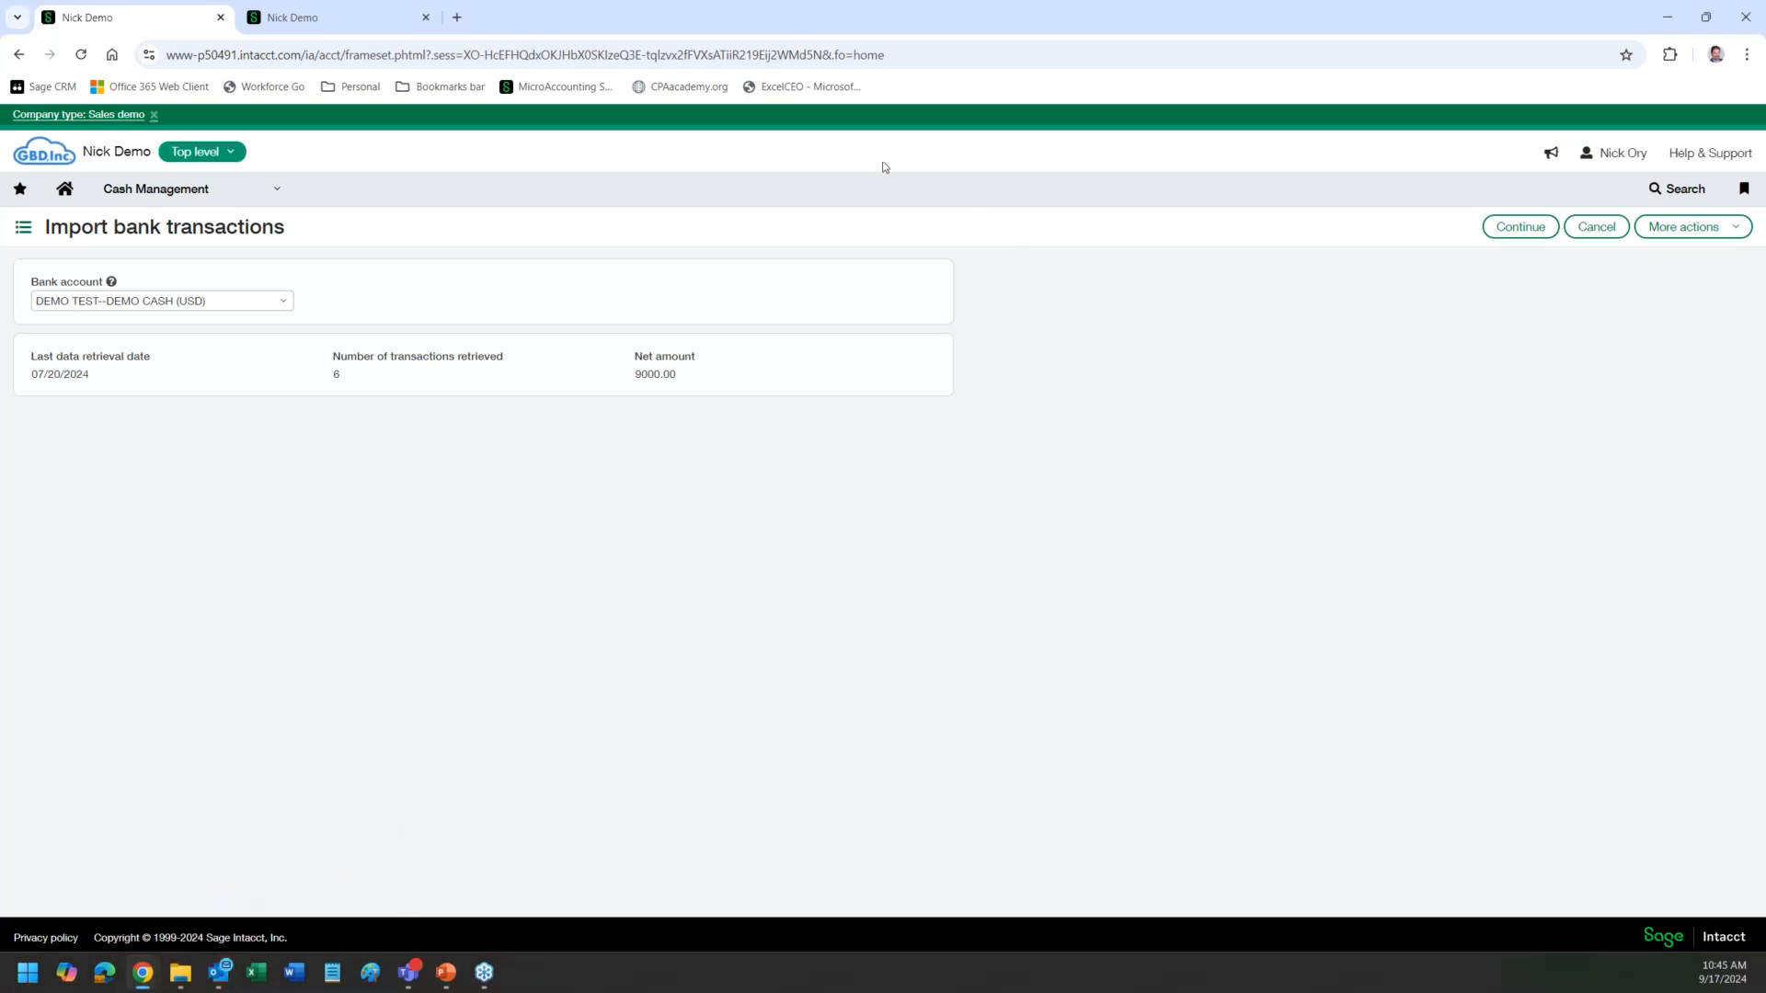
click(266, 27)
click(138, 18)
click(246, 196)
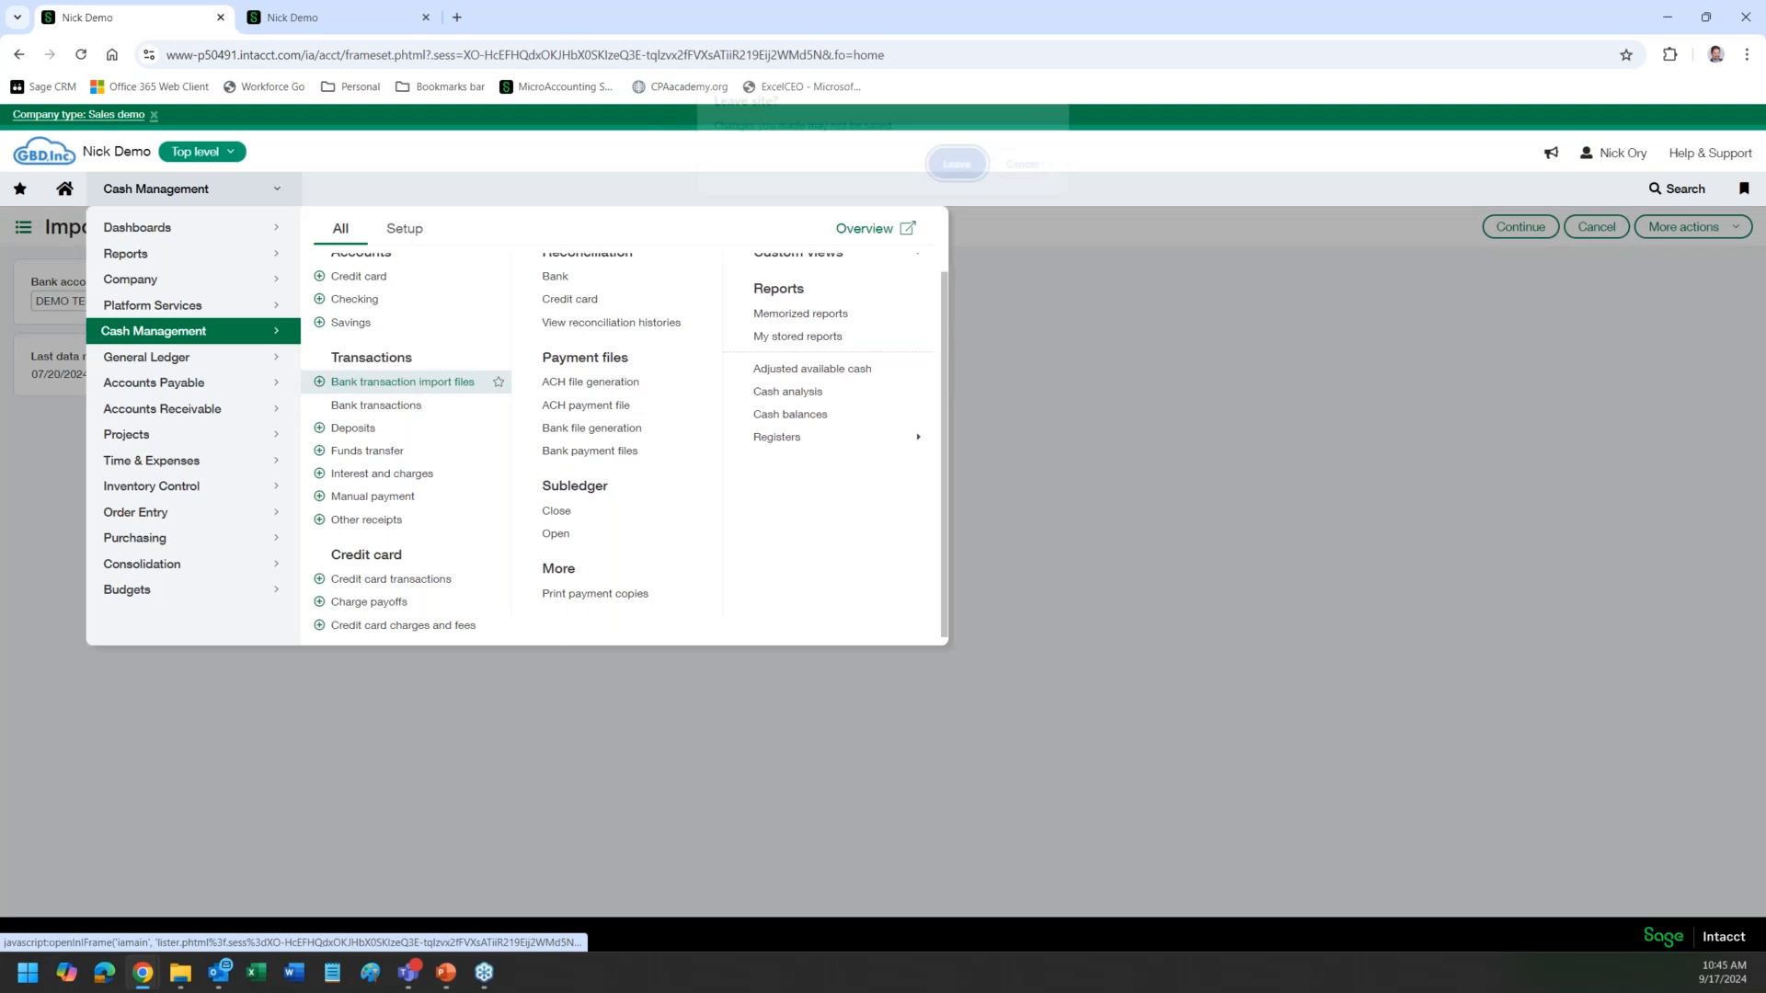
click(402, 381)
click(958, 166)
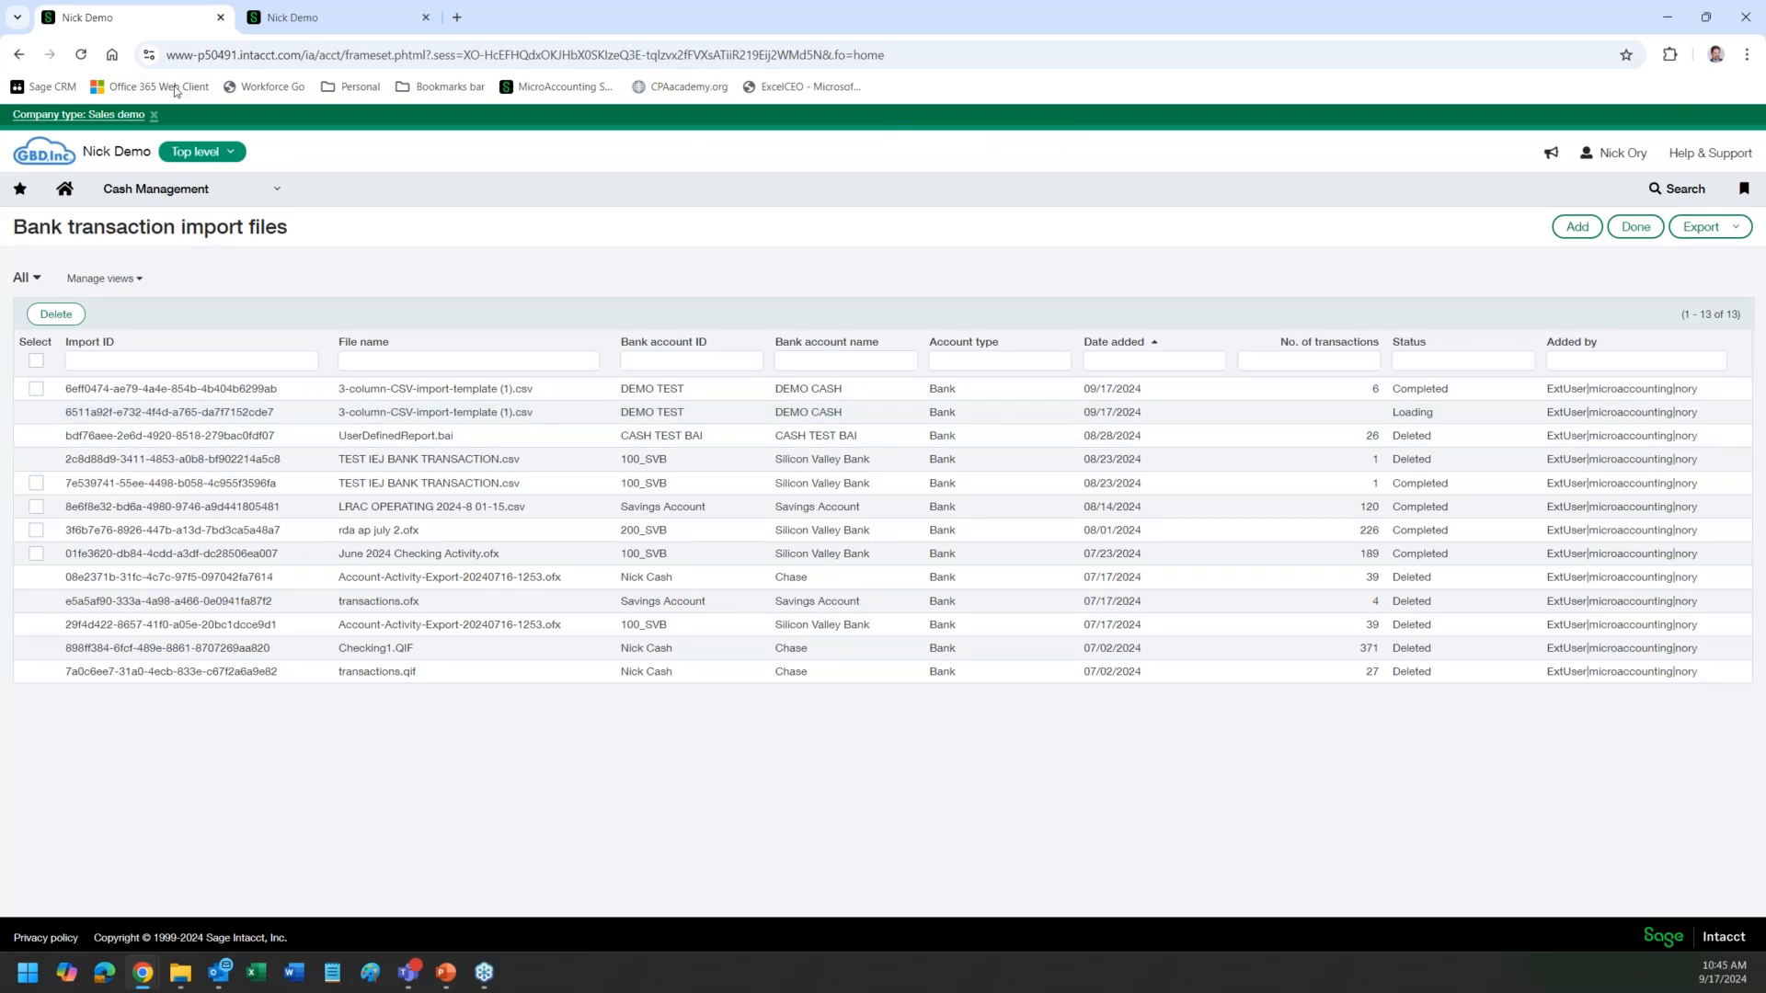
click(265, 195)
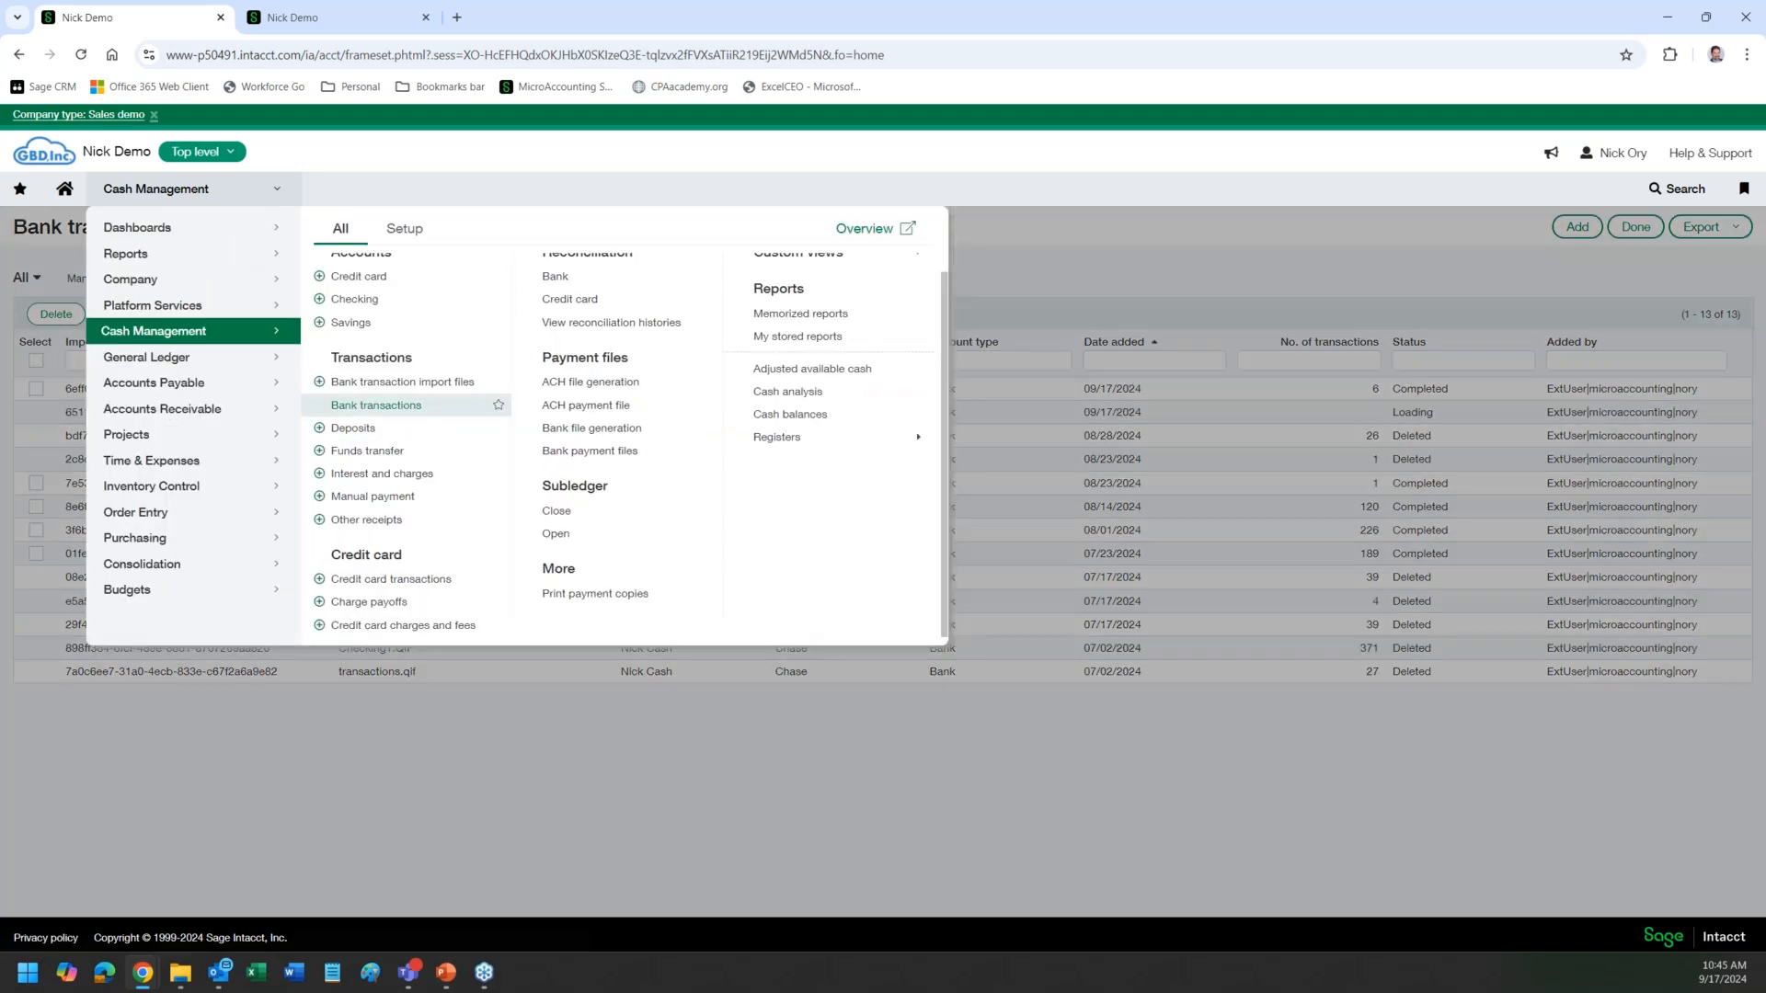
click(402, 382)
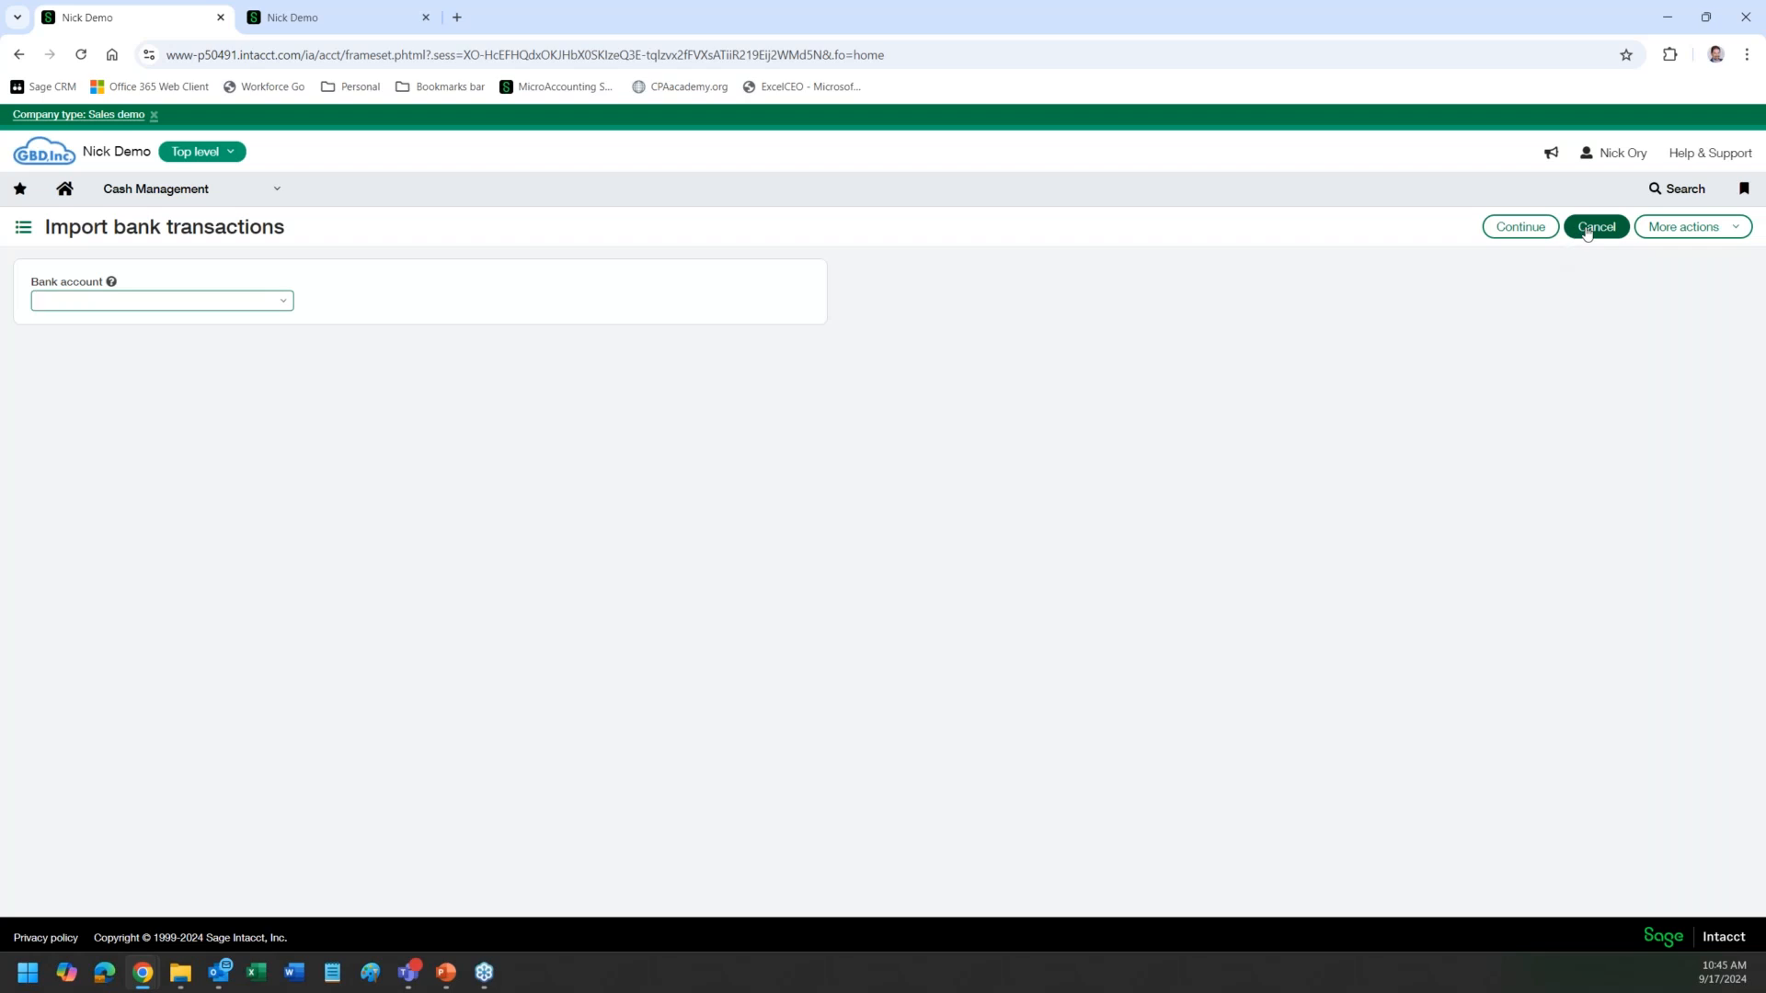
click(1587, 229)
click(1639, 228)
click(281, 306)
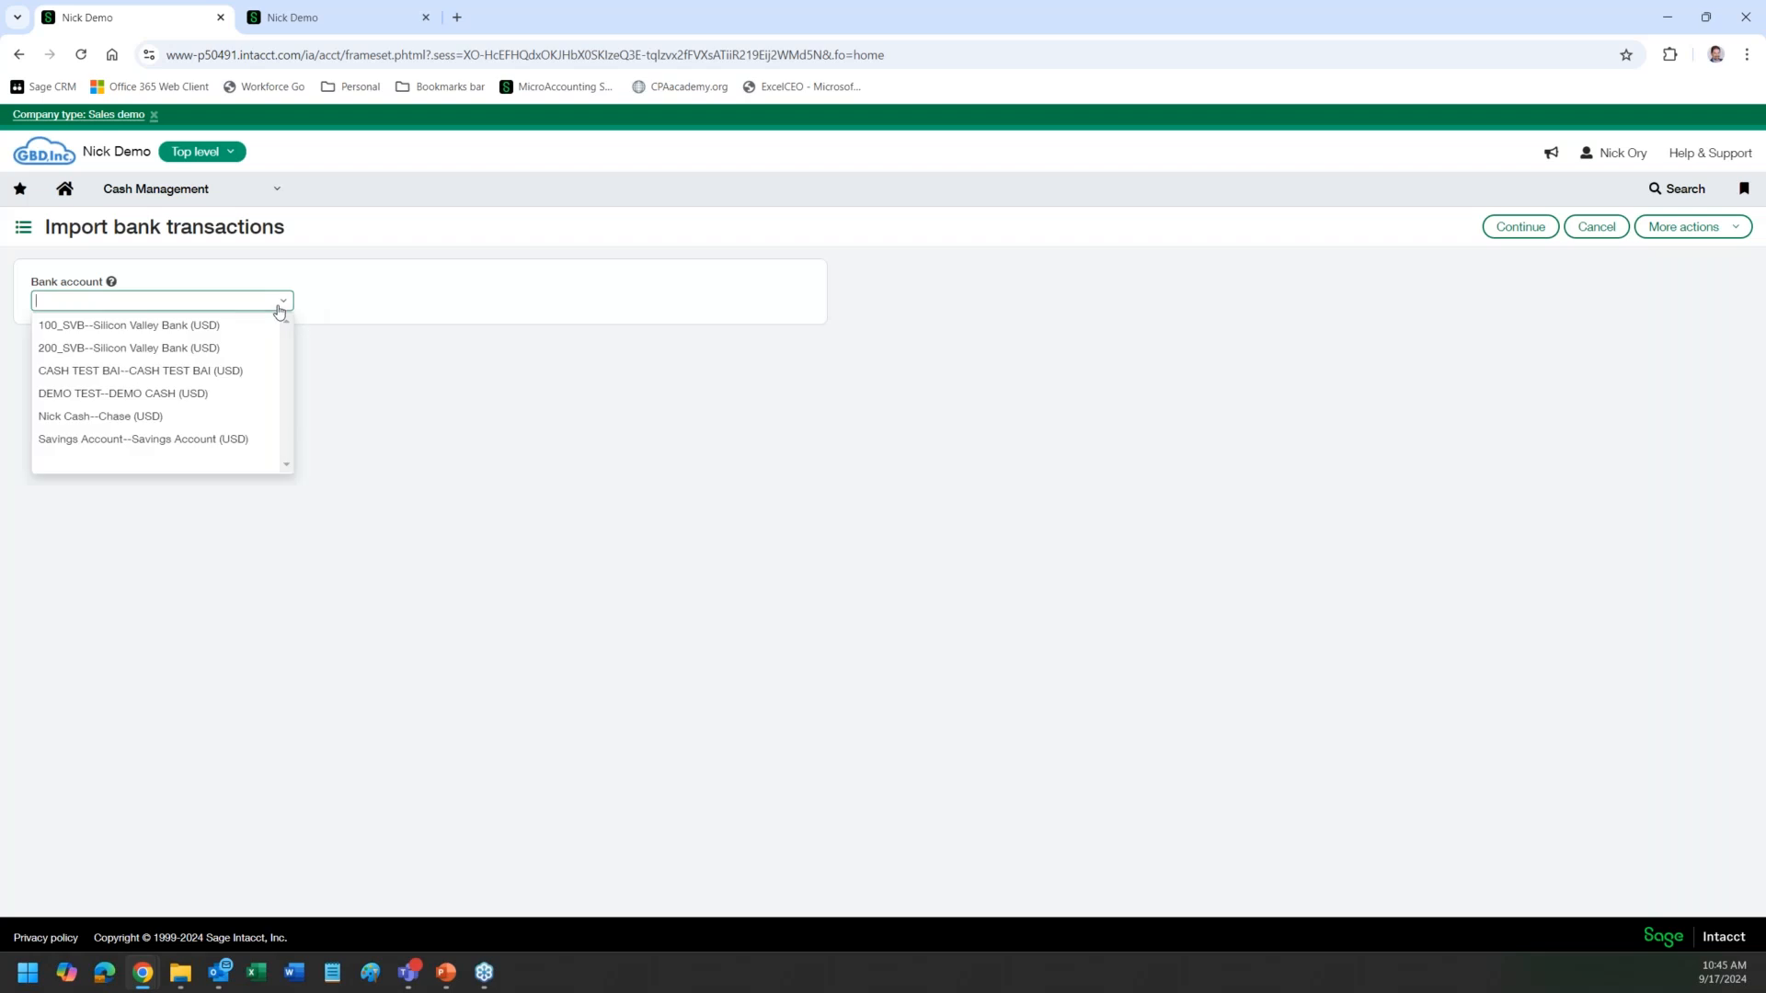
click(138, 393)
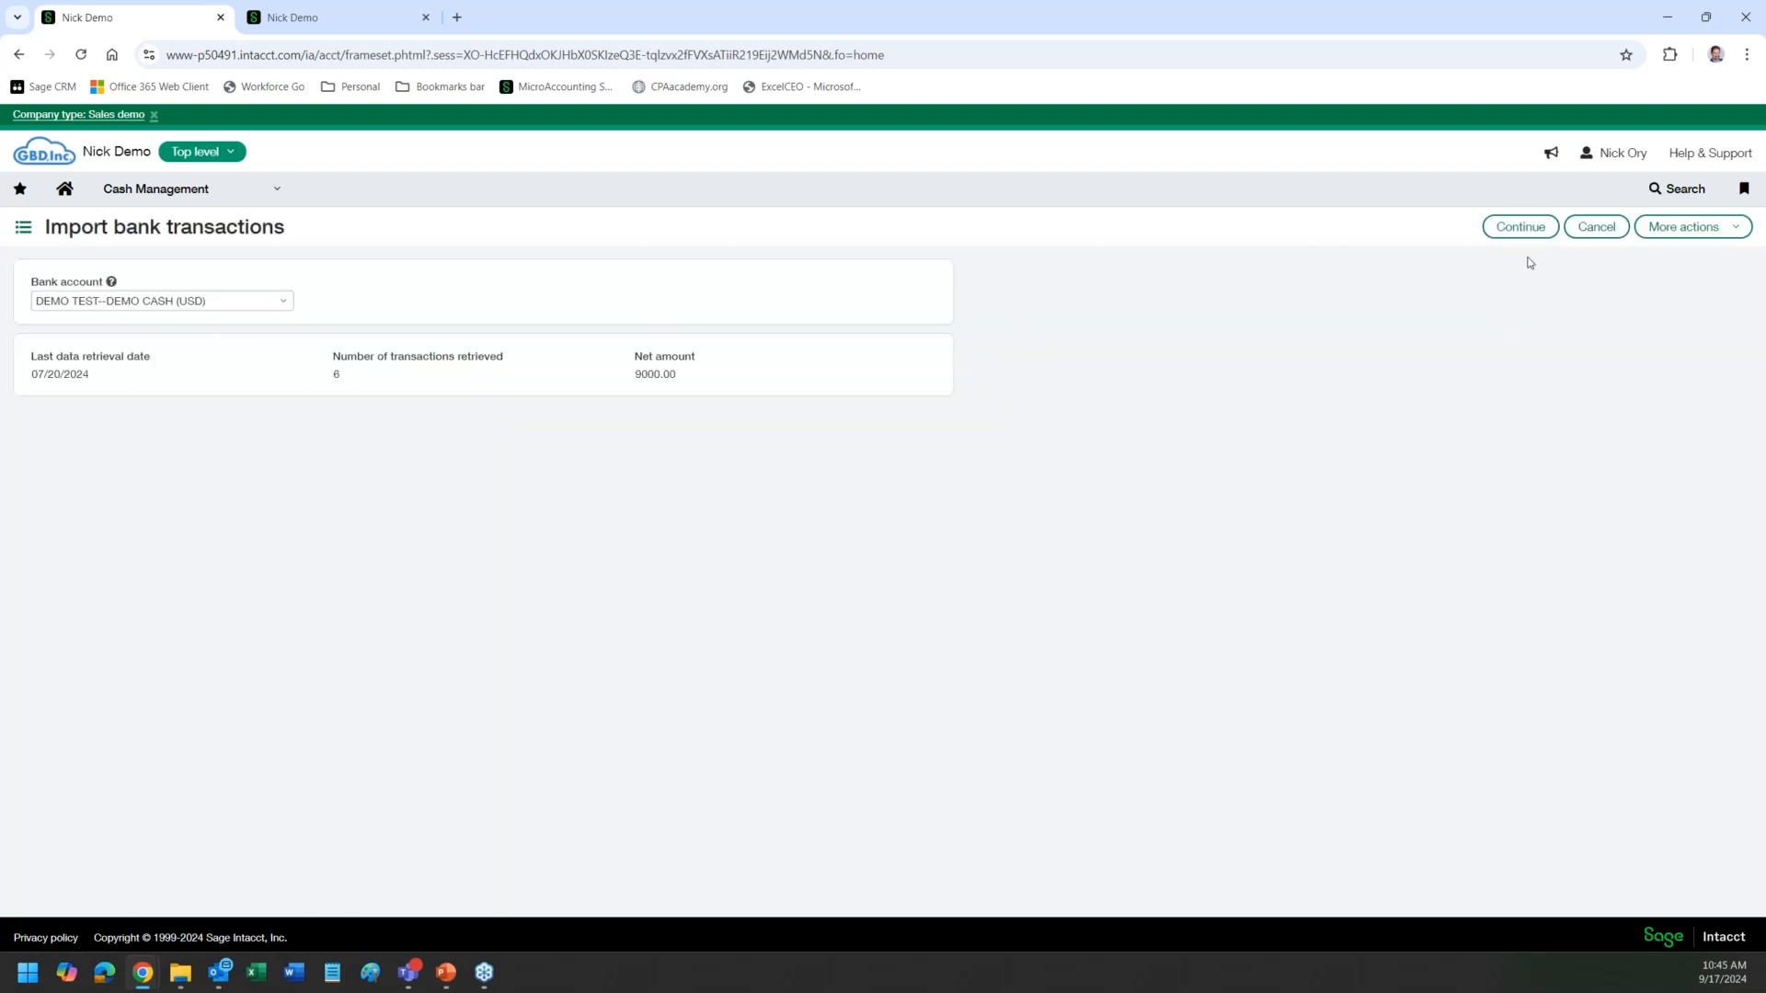
click(1596, 228)
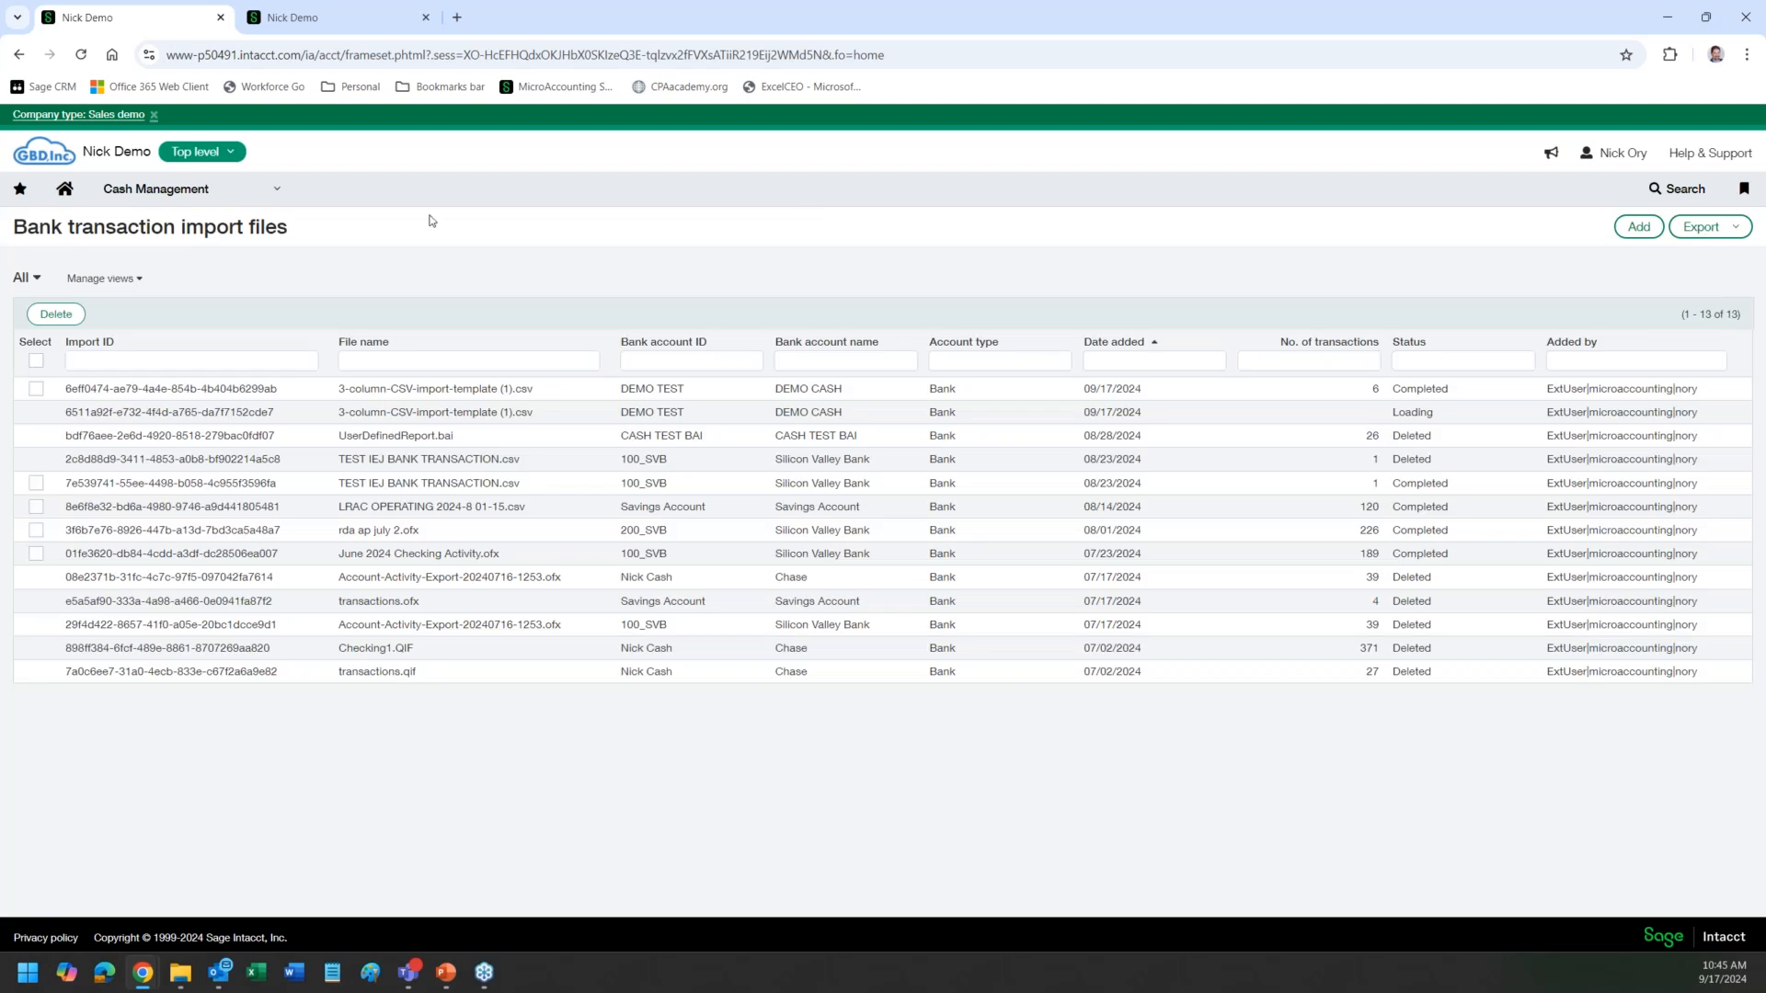
click(80, 61)
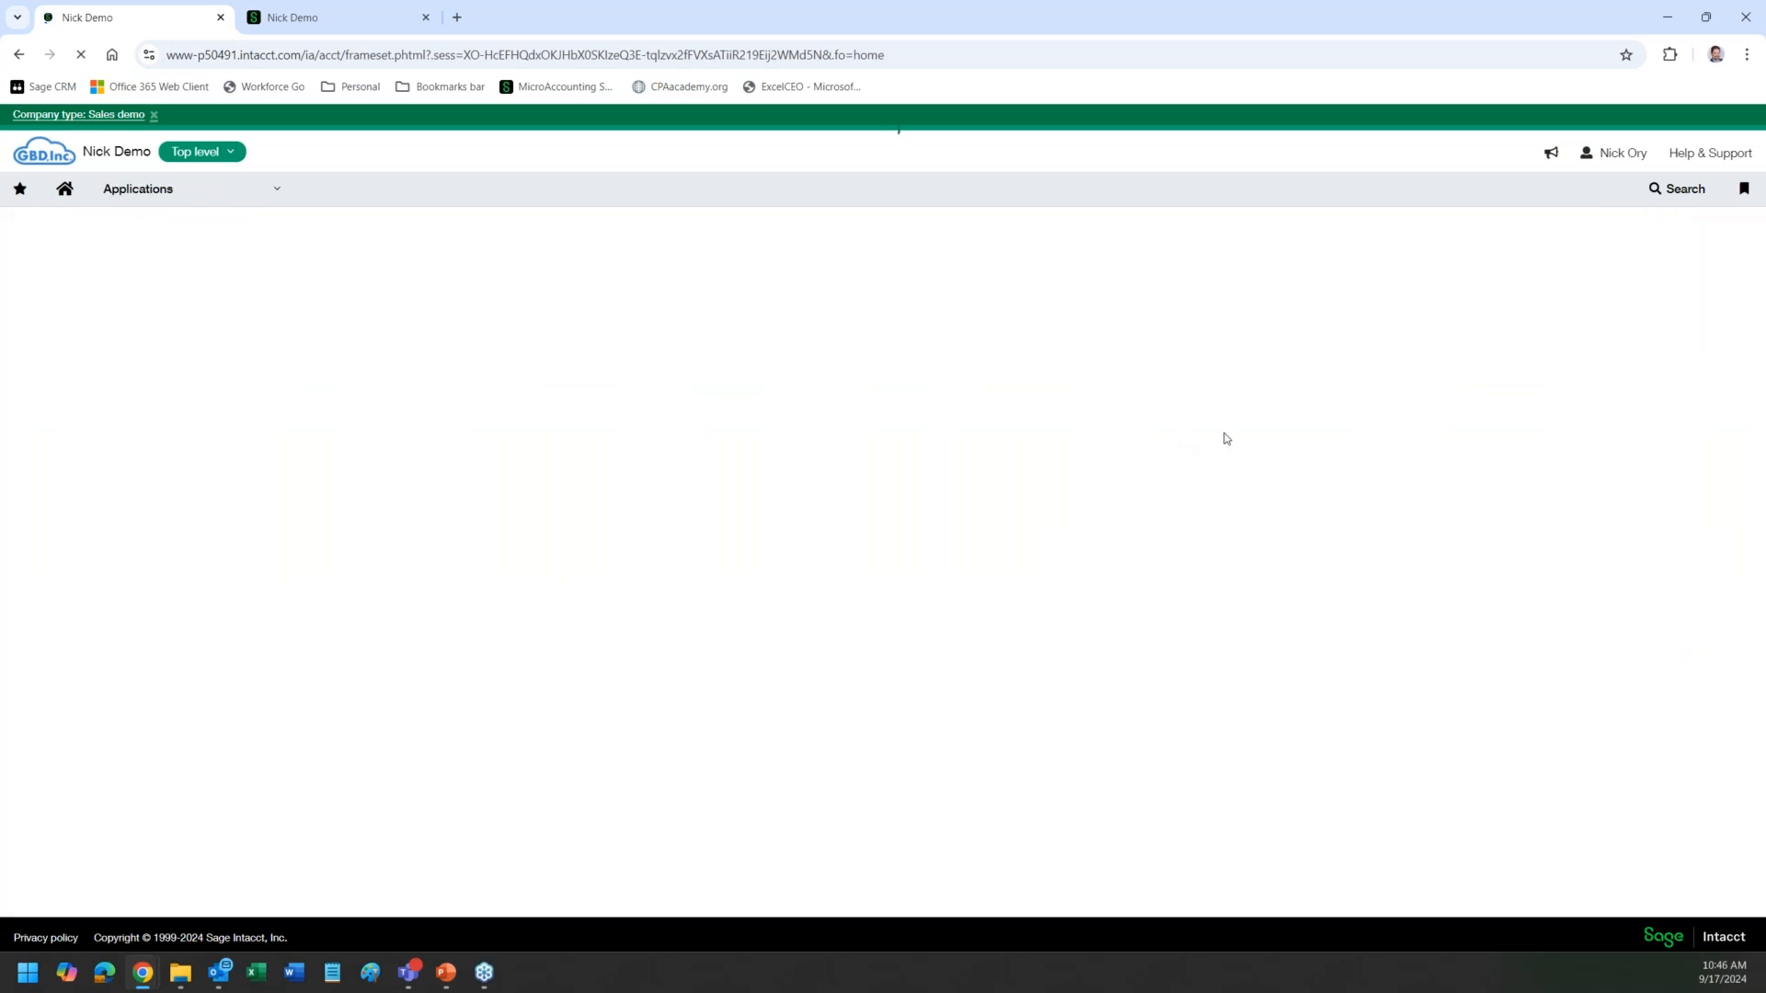
Step: Open the Cash Management rule set performance log and filter it by account ID DEMO
click(251, 190)
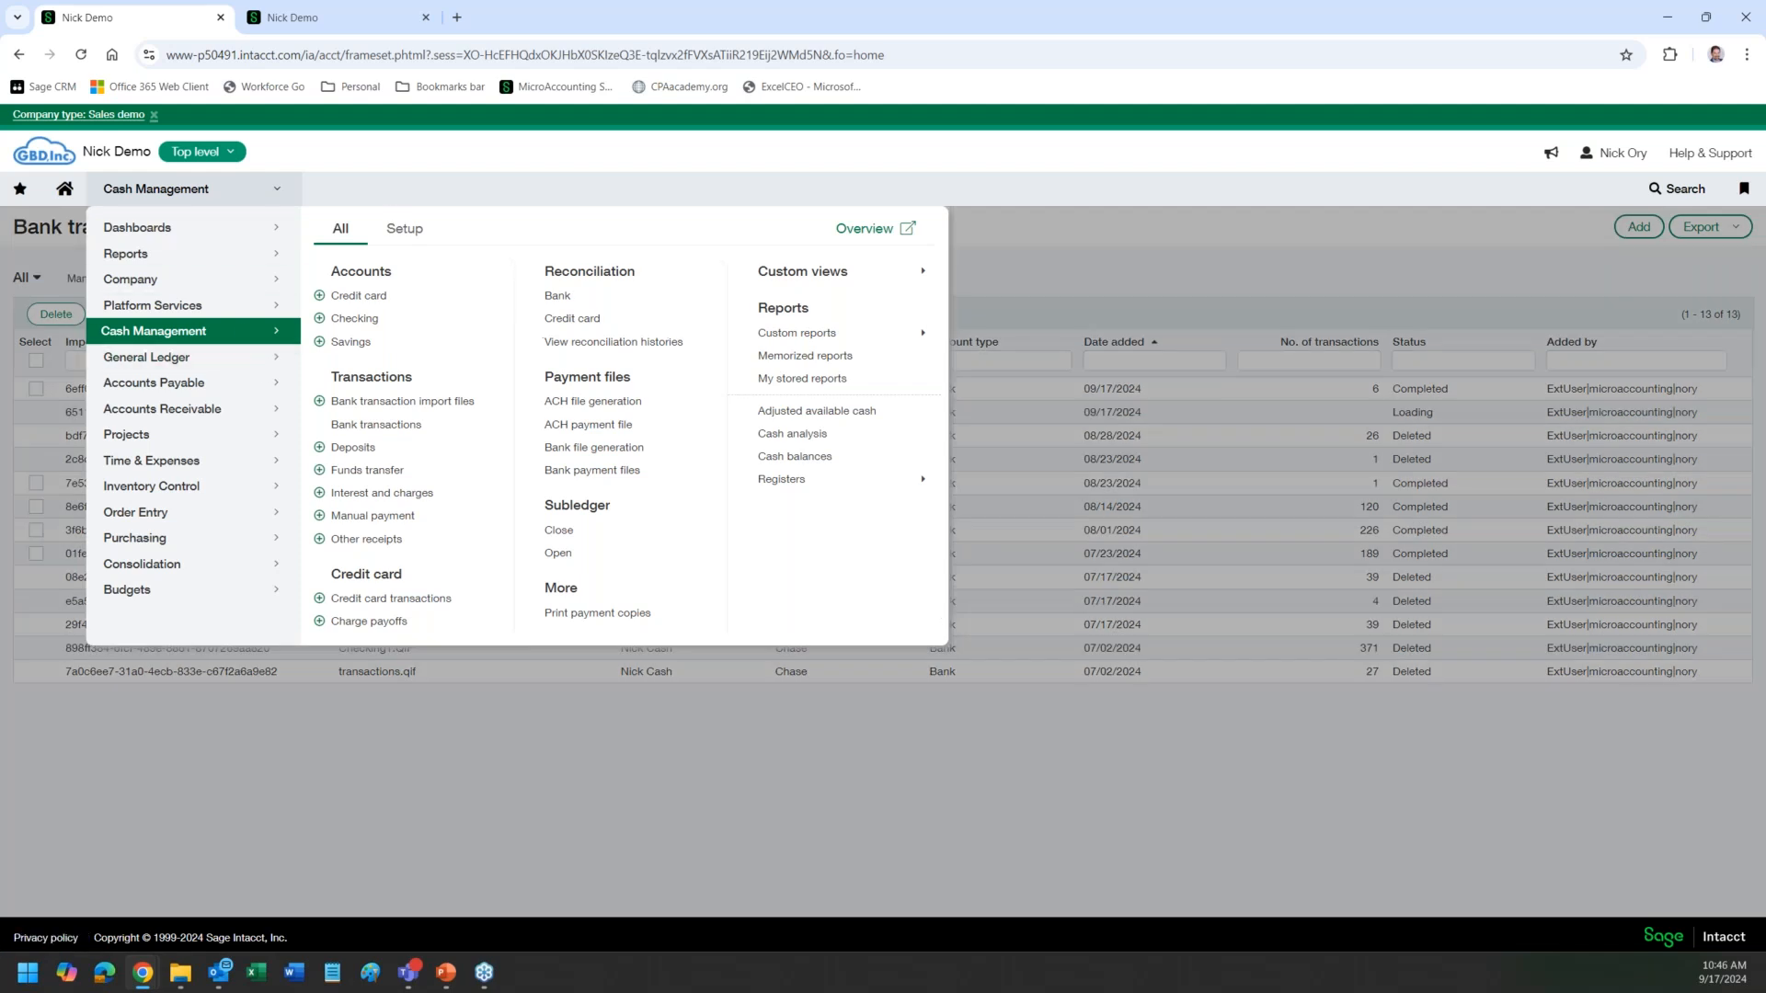
click(401, 226)
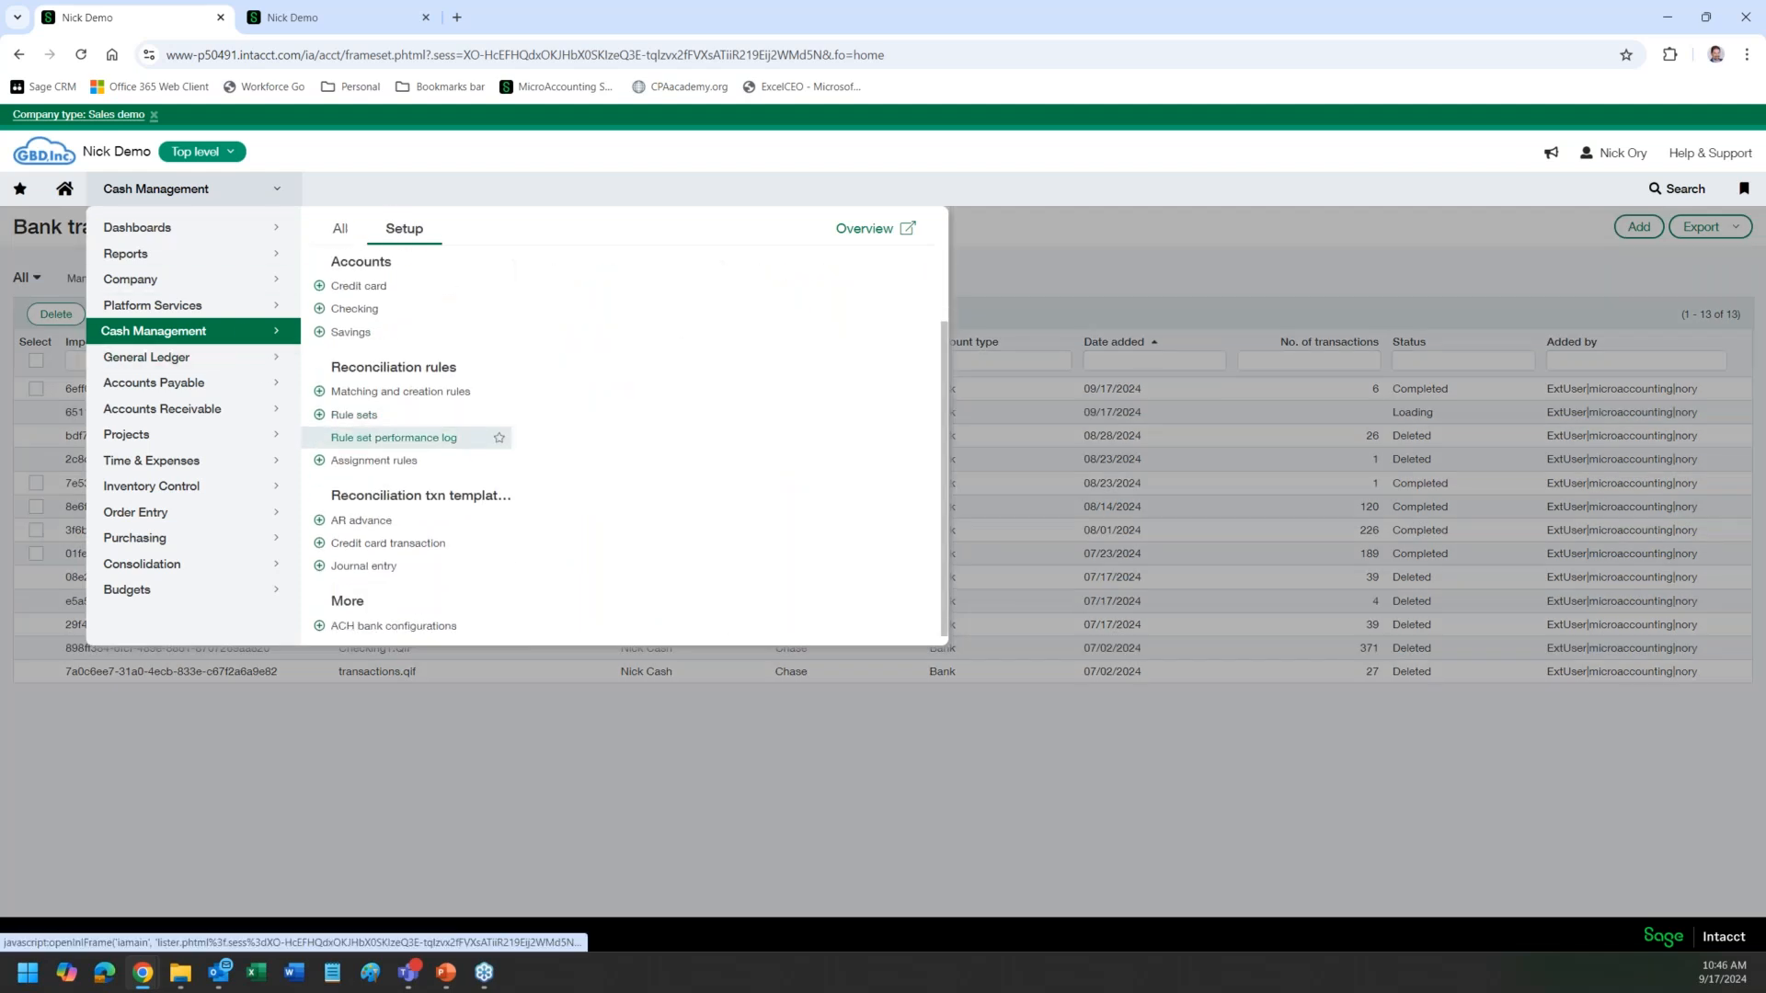
click(402, 447)
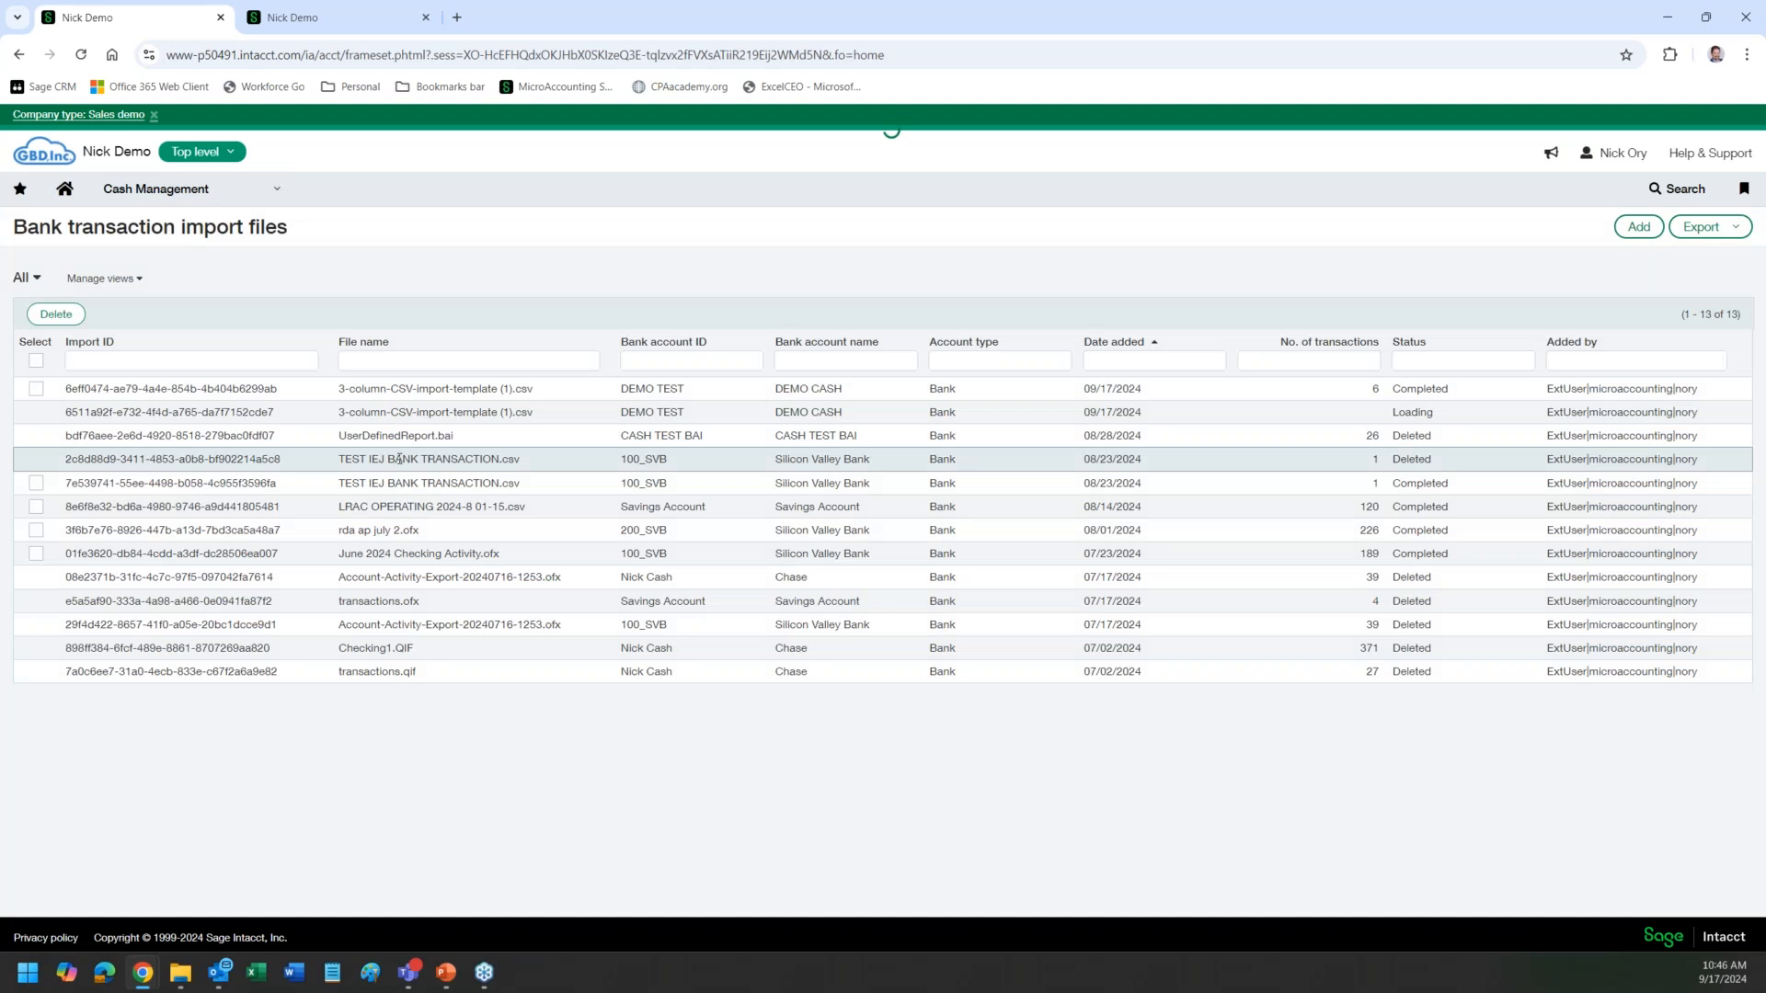
click(156, 359)
text(DEMO)
key(Return)
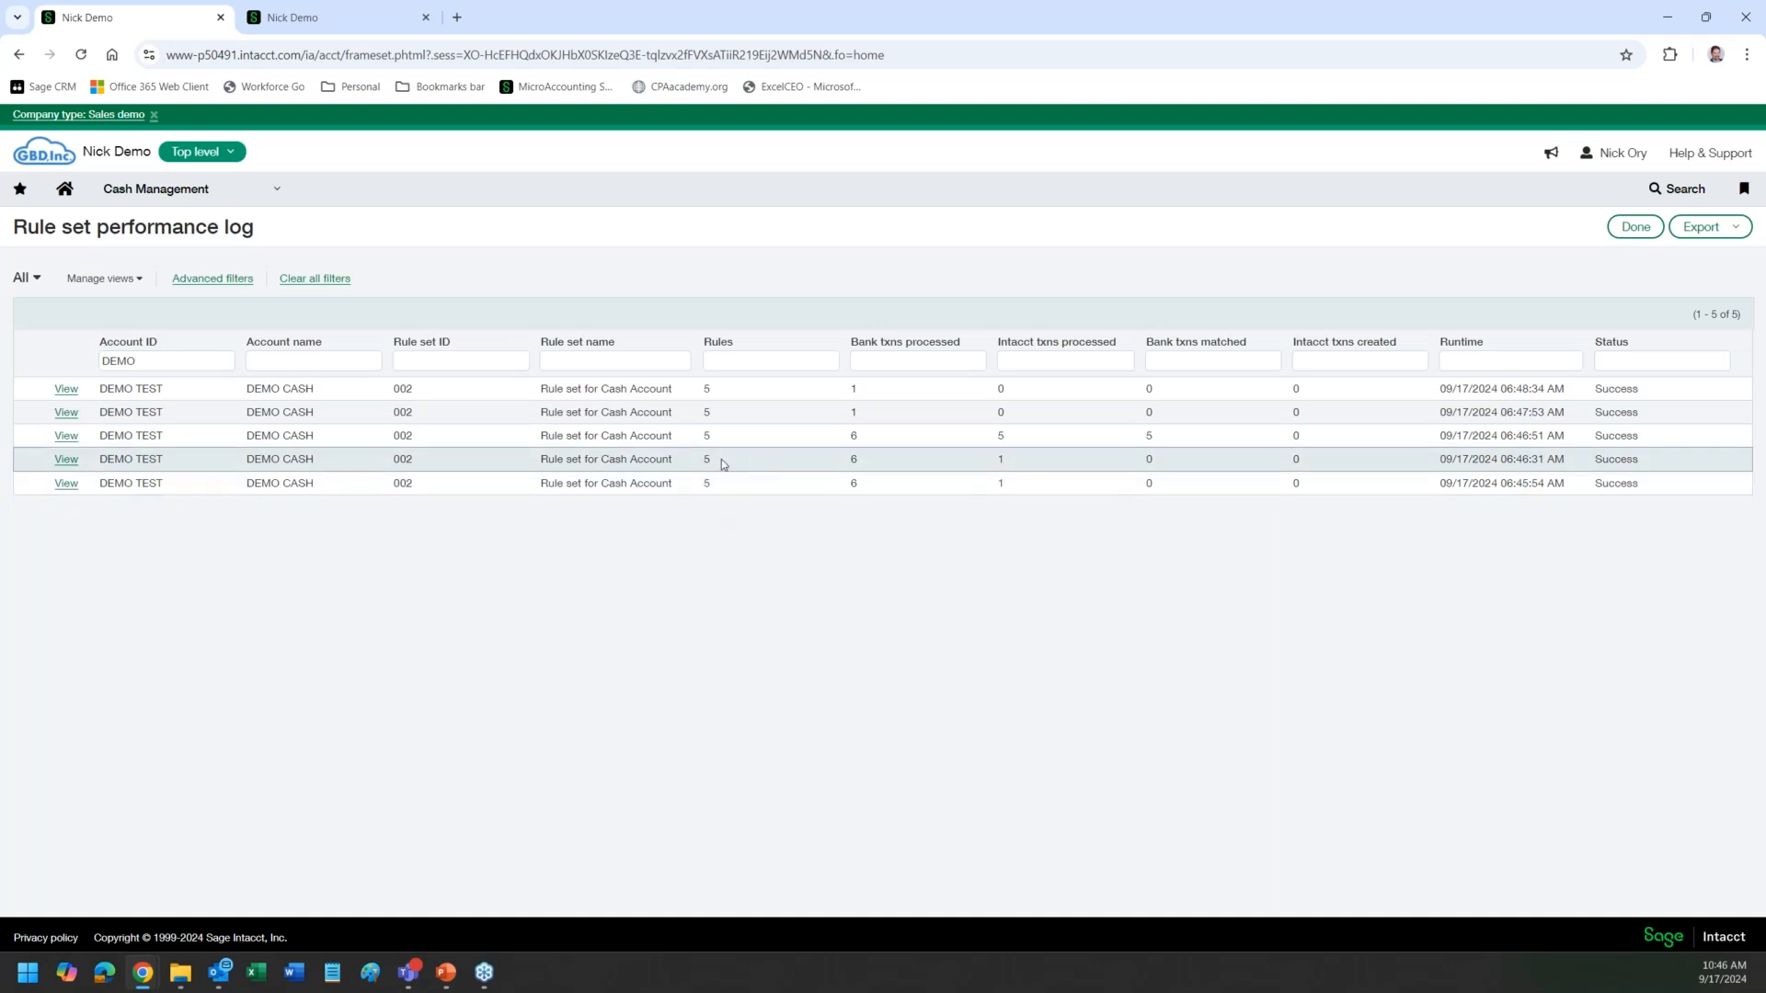
Step: Examine the log's rules and created transactions columns, then open the 06:46:51 AM run for DEMO CASH and review its rule performance details
click(710, 361)
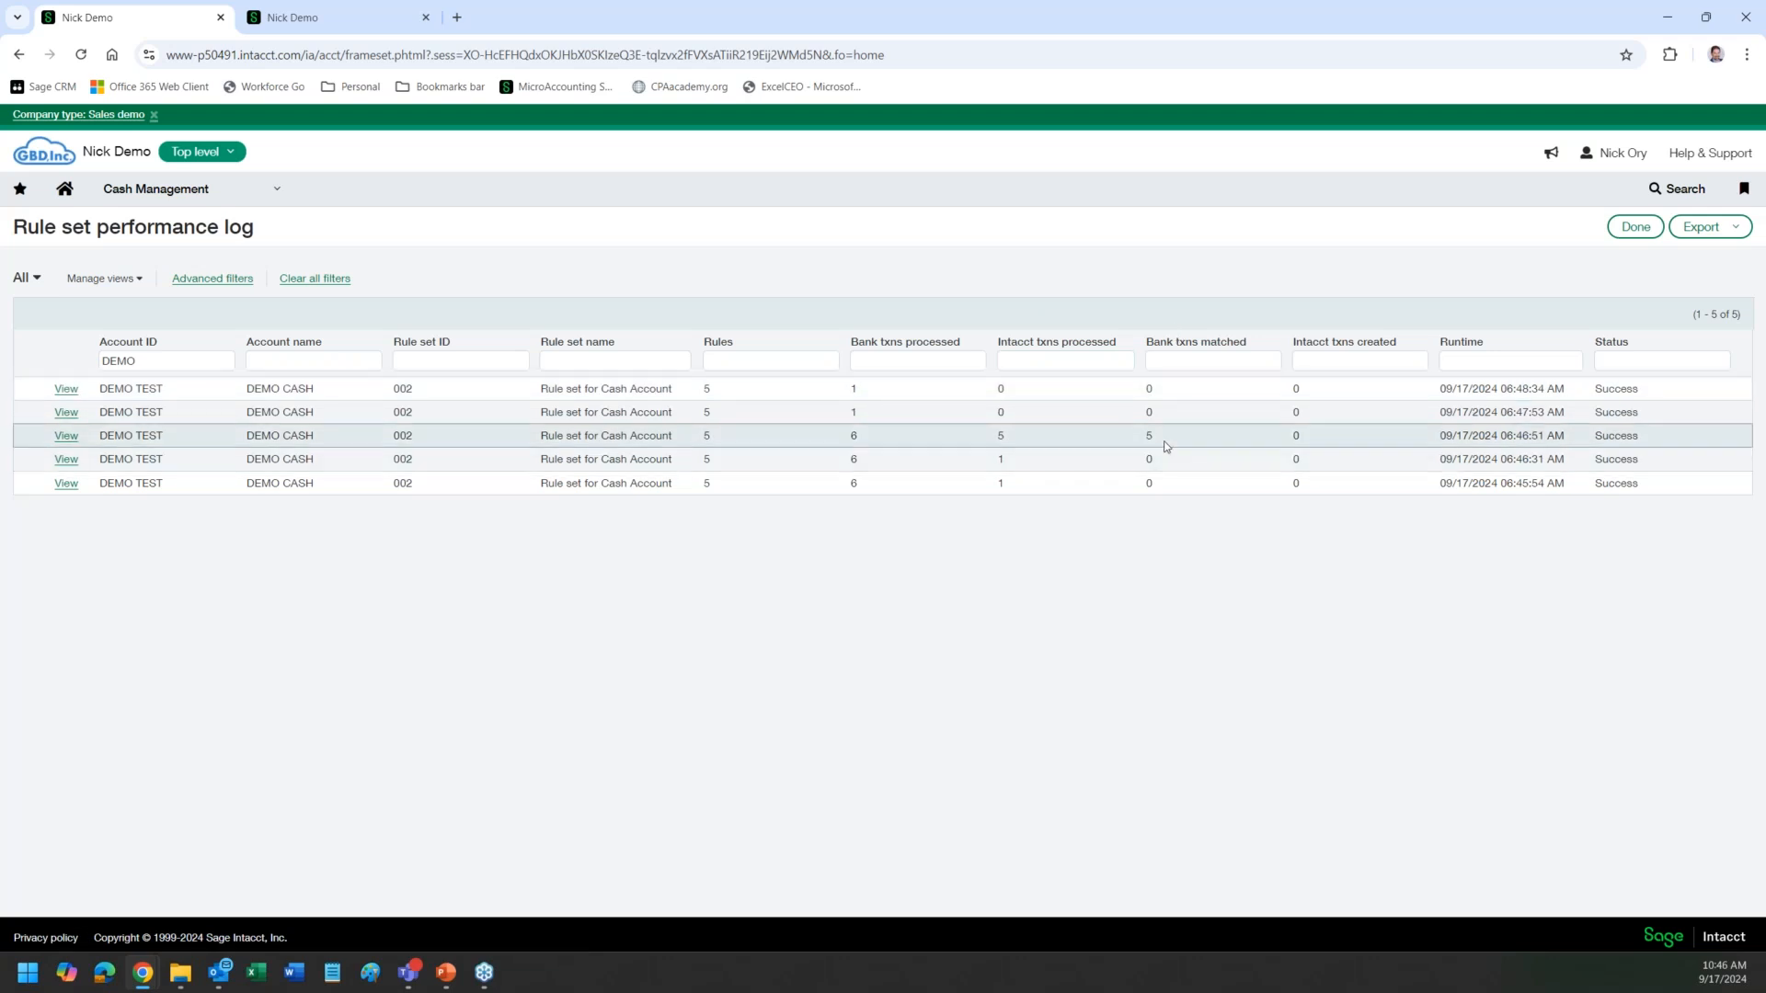
click(1353, 354)
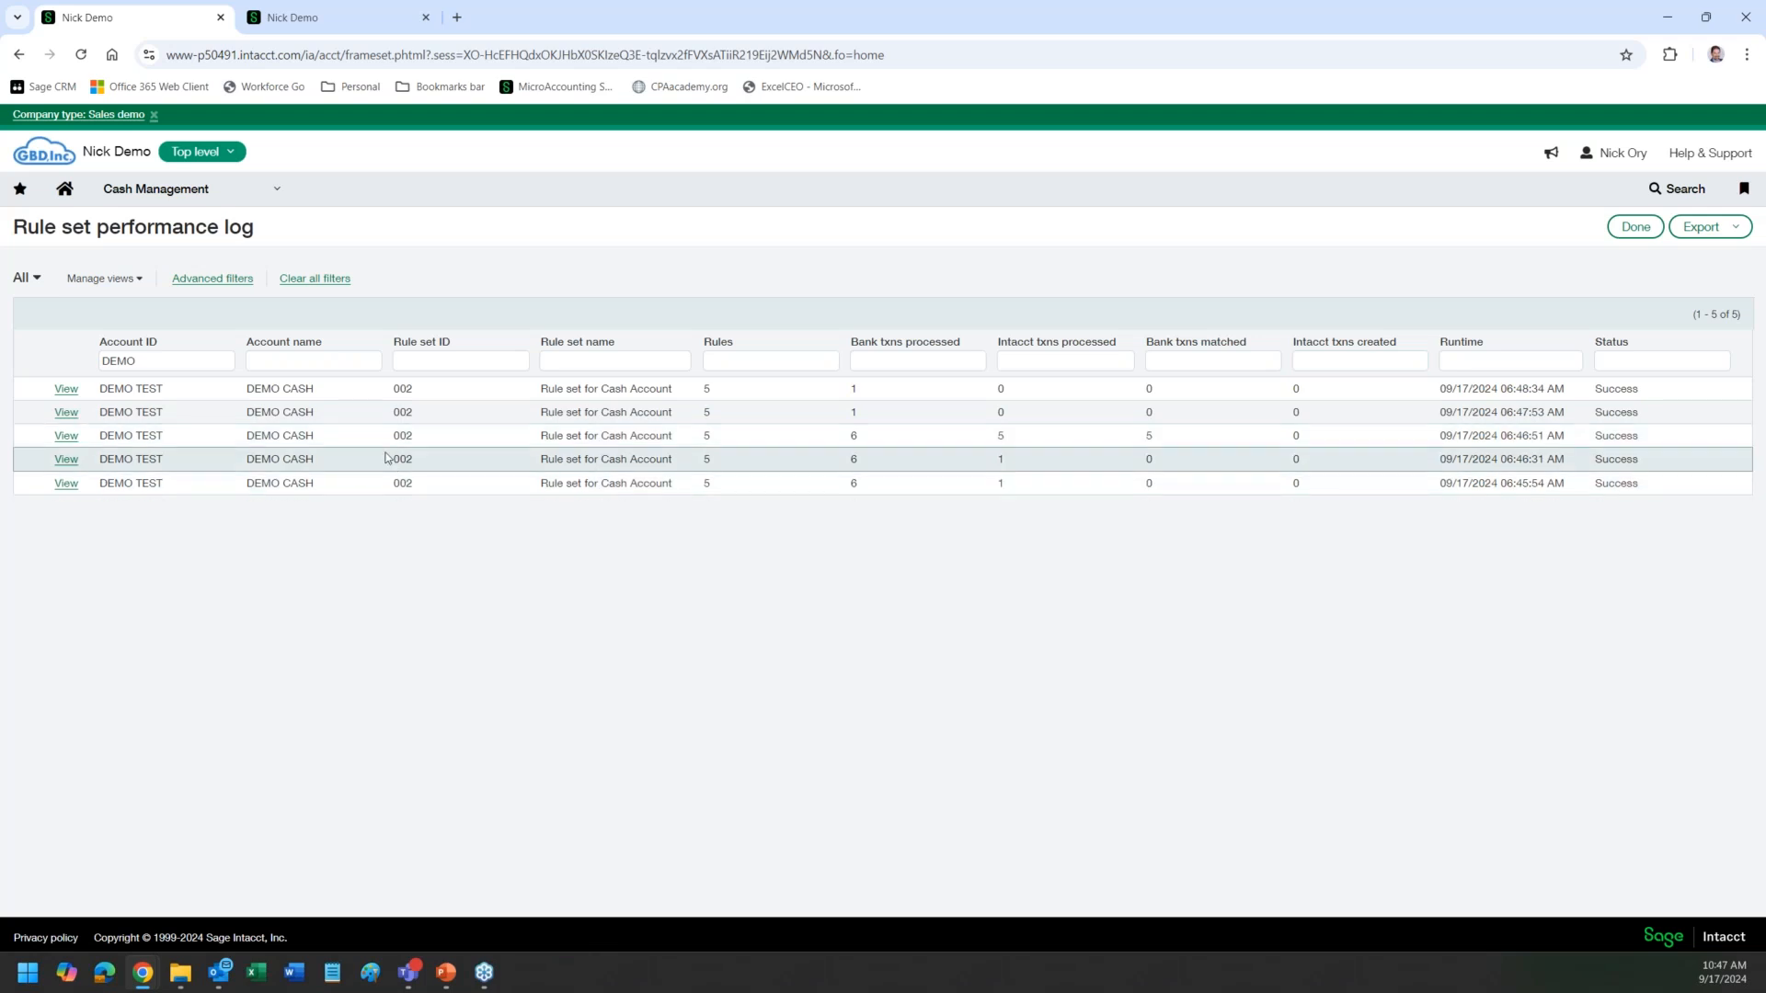
click(67, 436)
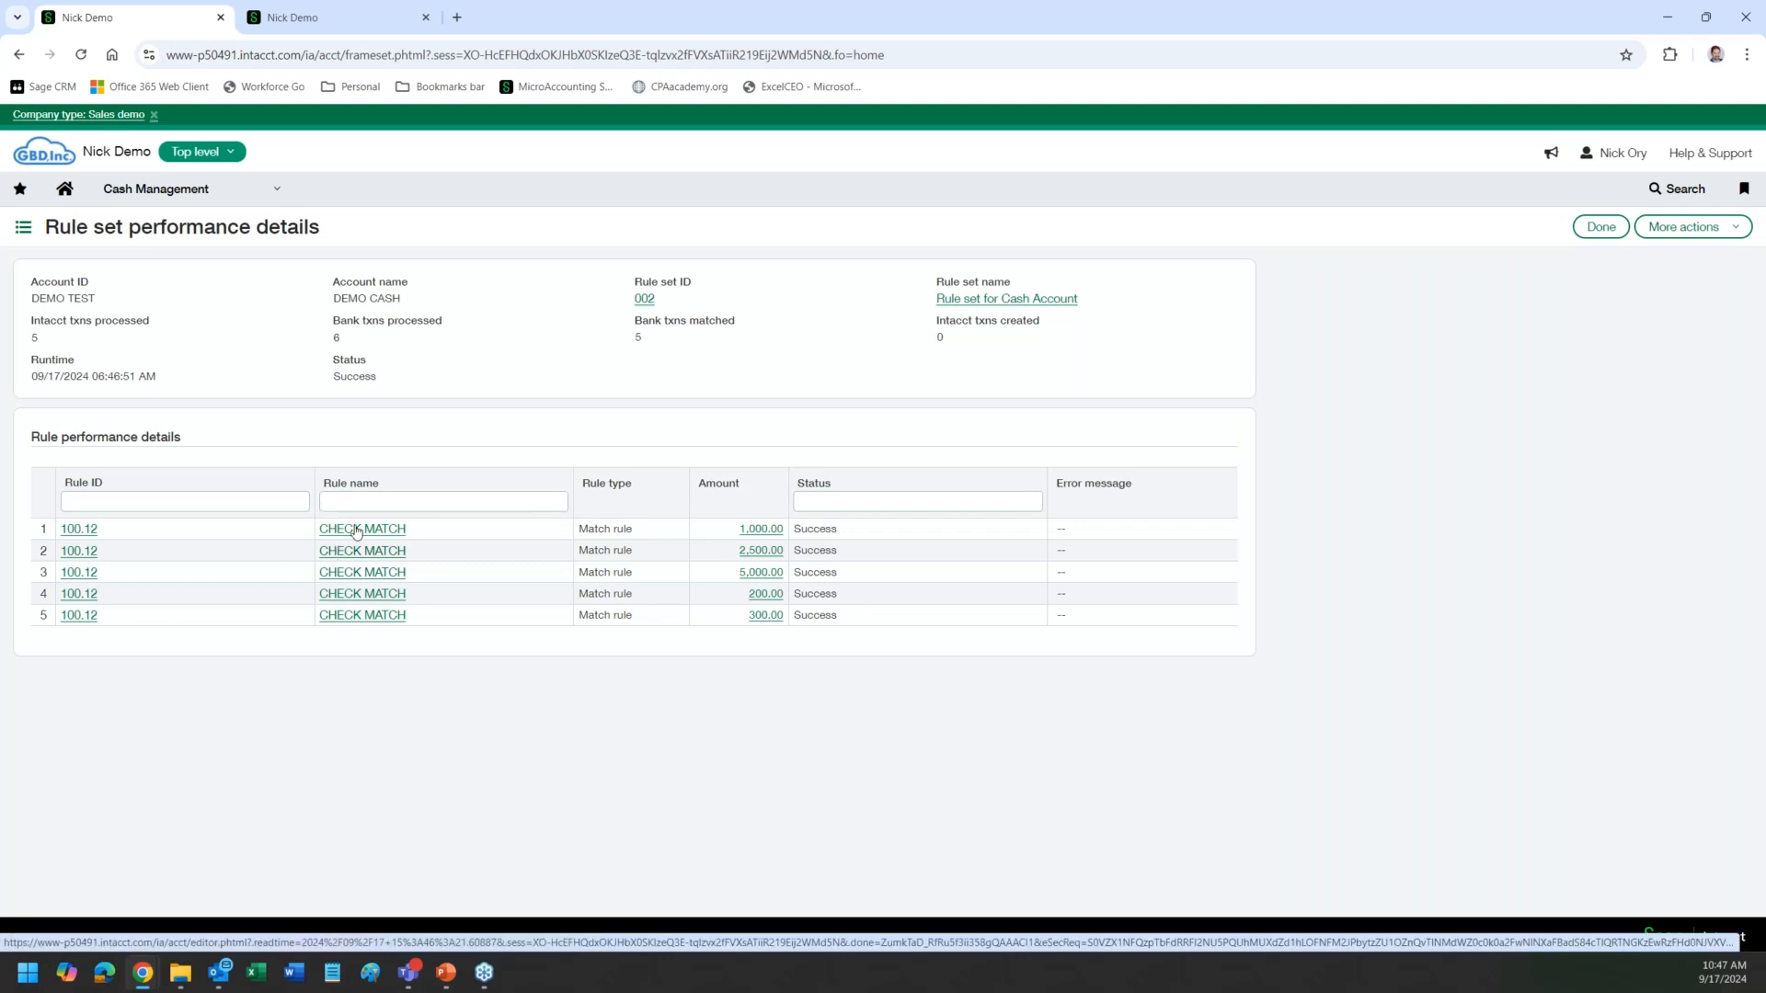
click(463, 501)
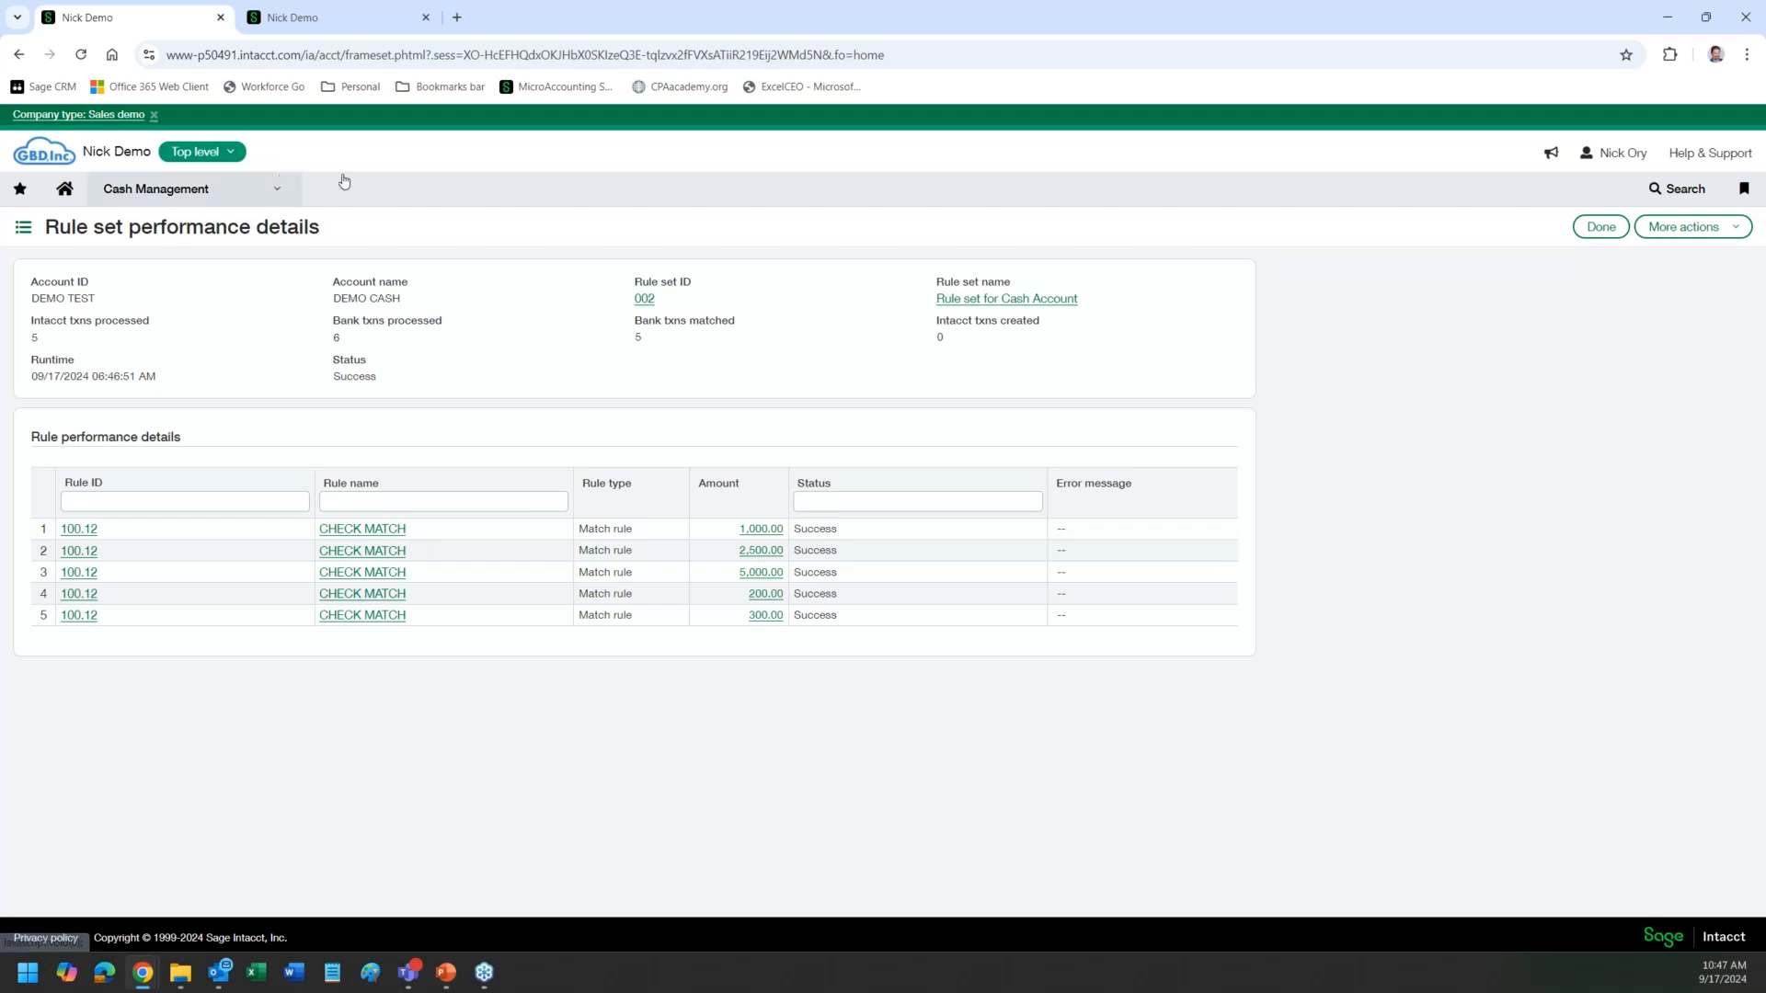
Step: Return to the bank transaction import files and check the status of the latest DEMO CASH import
click(157, 189)
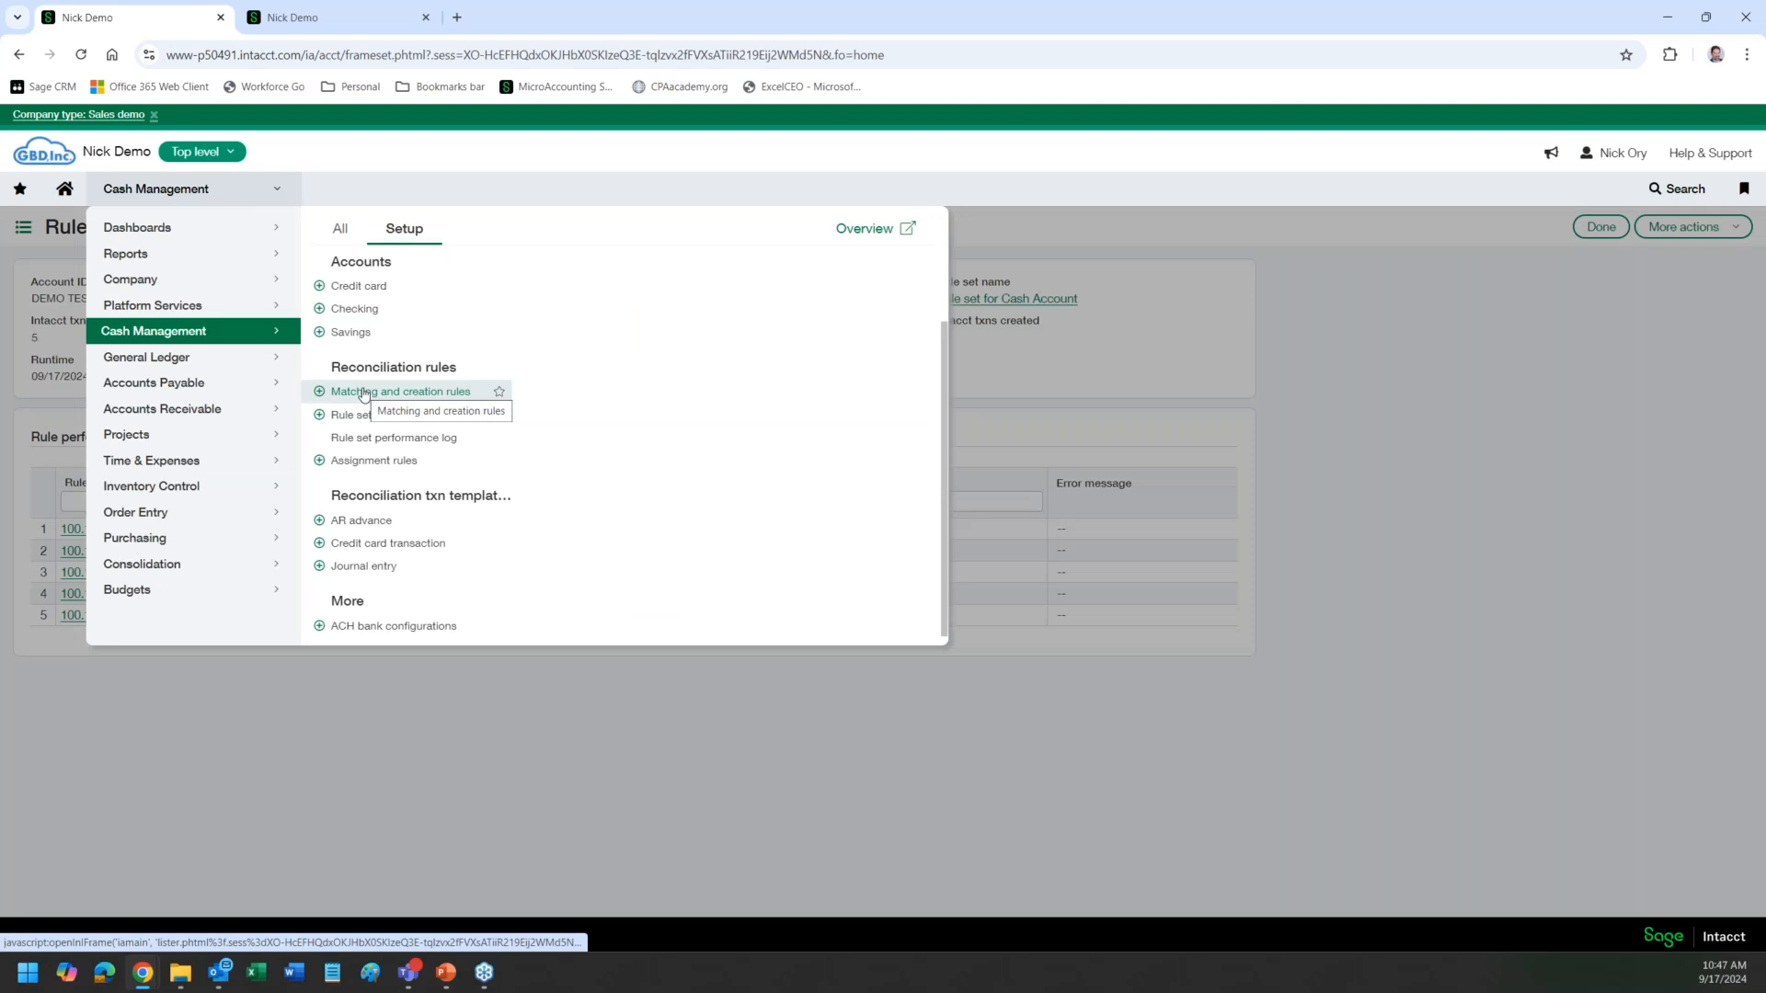
click(339, 228)
click(378, 385)
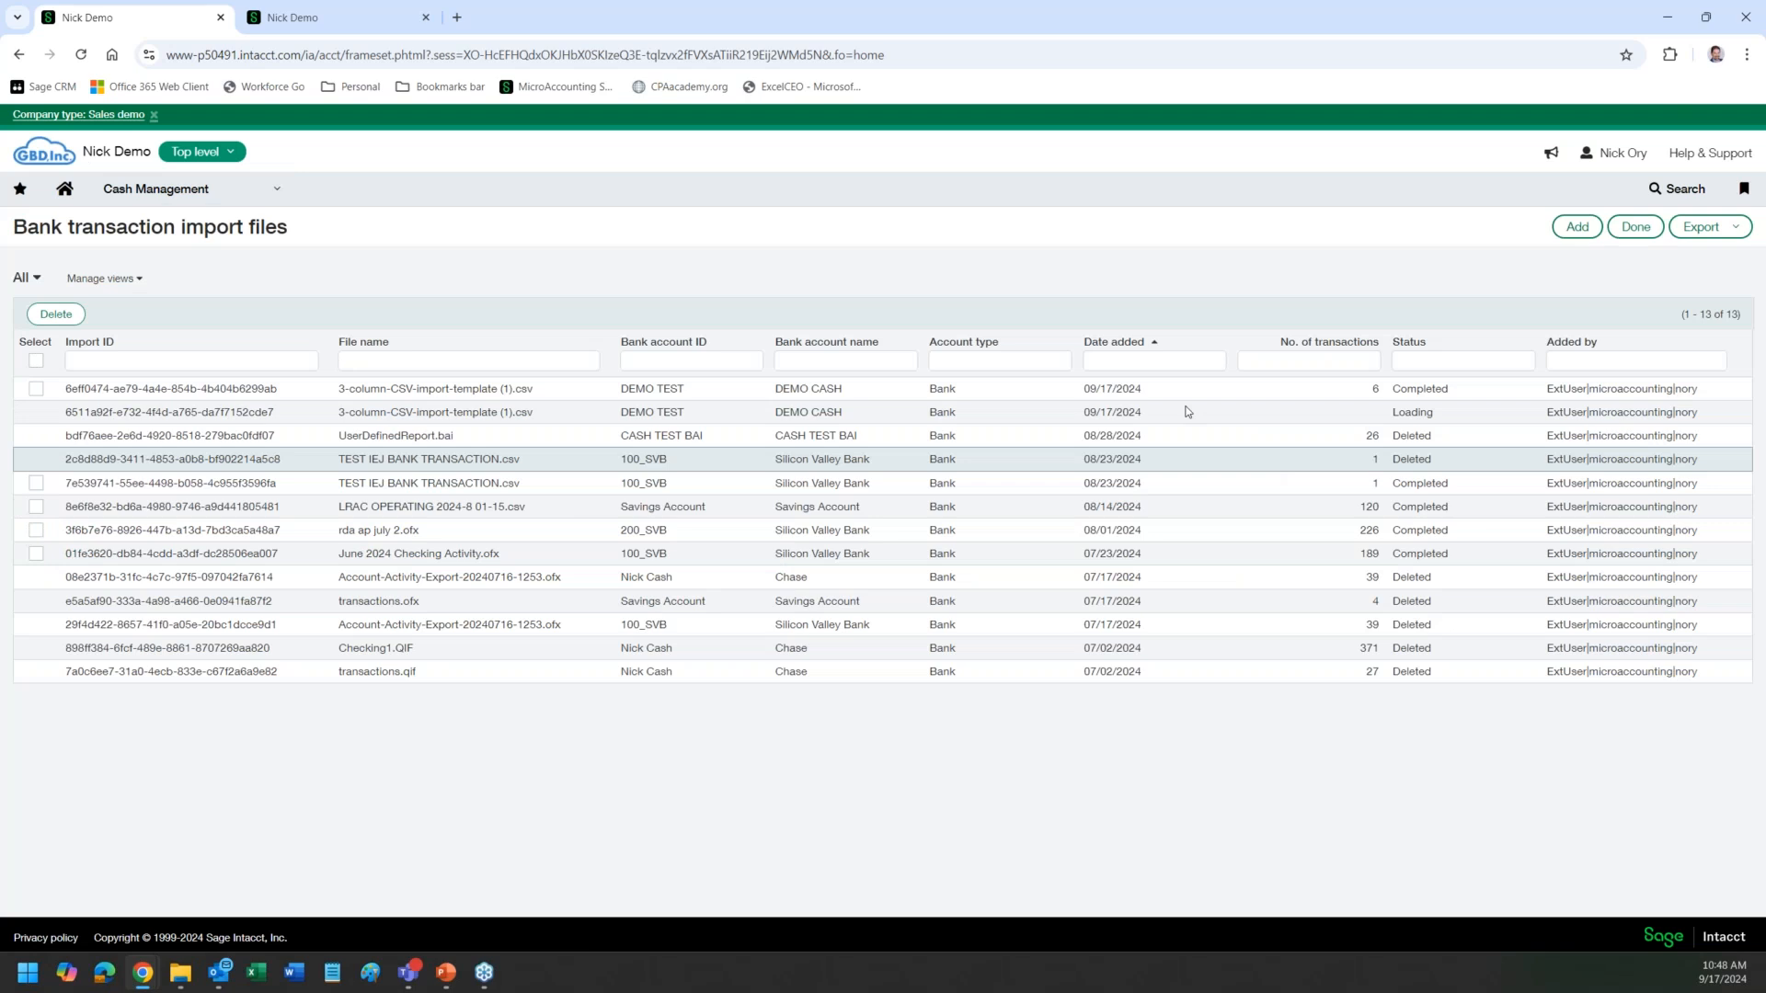
click(169, 195)
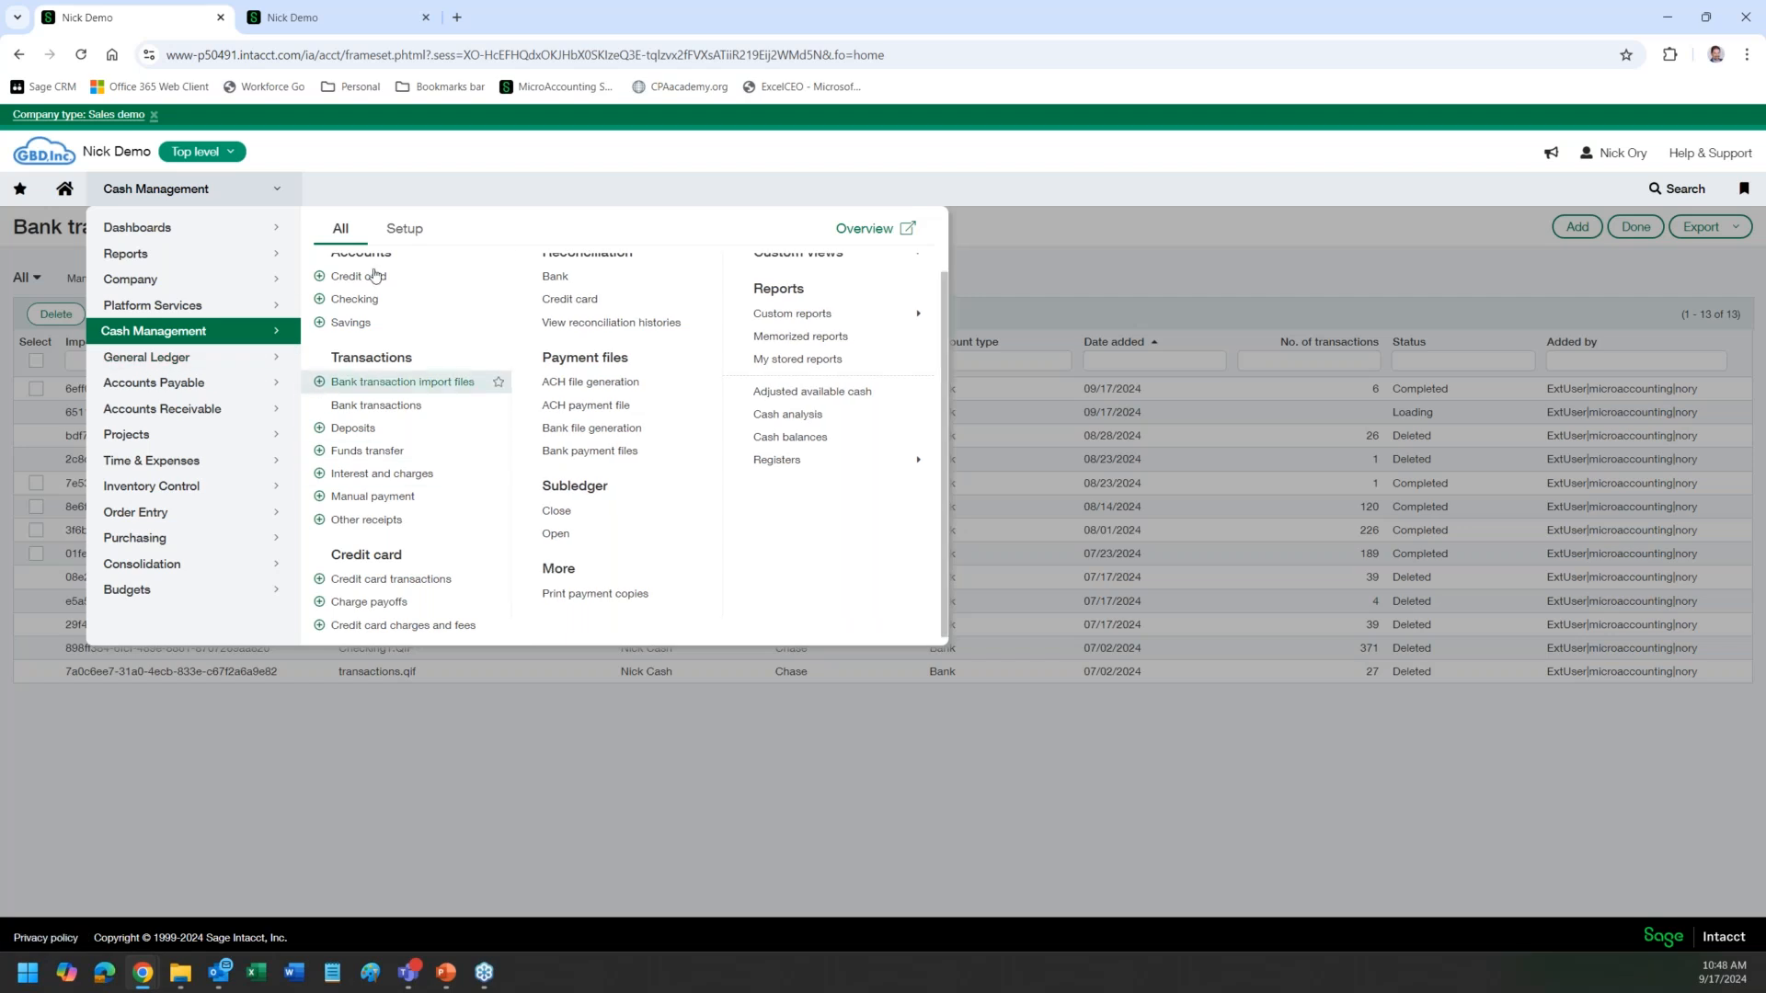
click(403, 228)
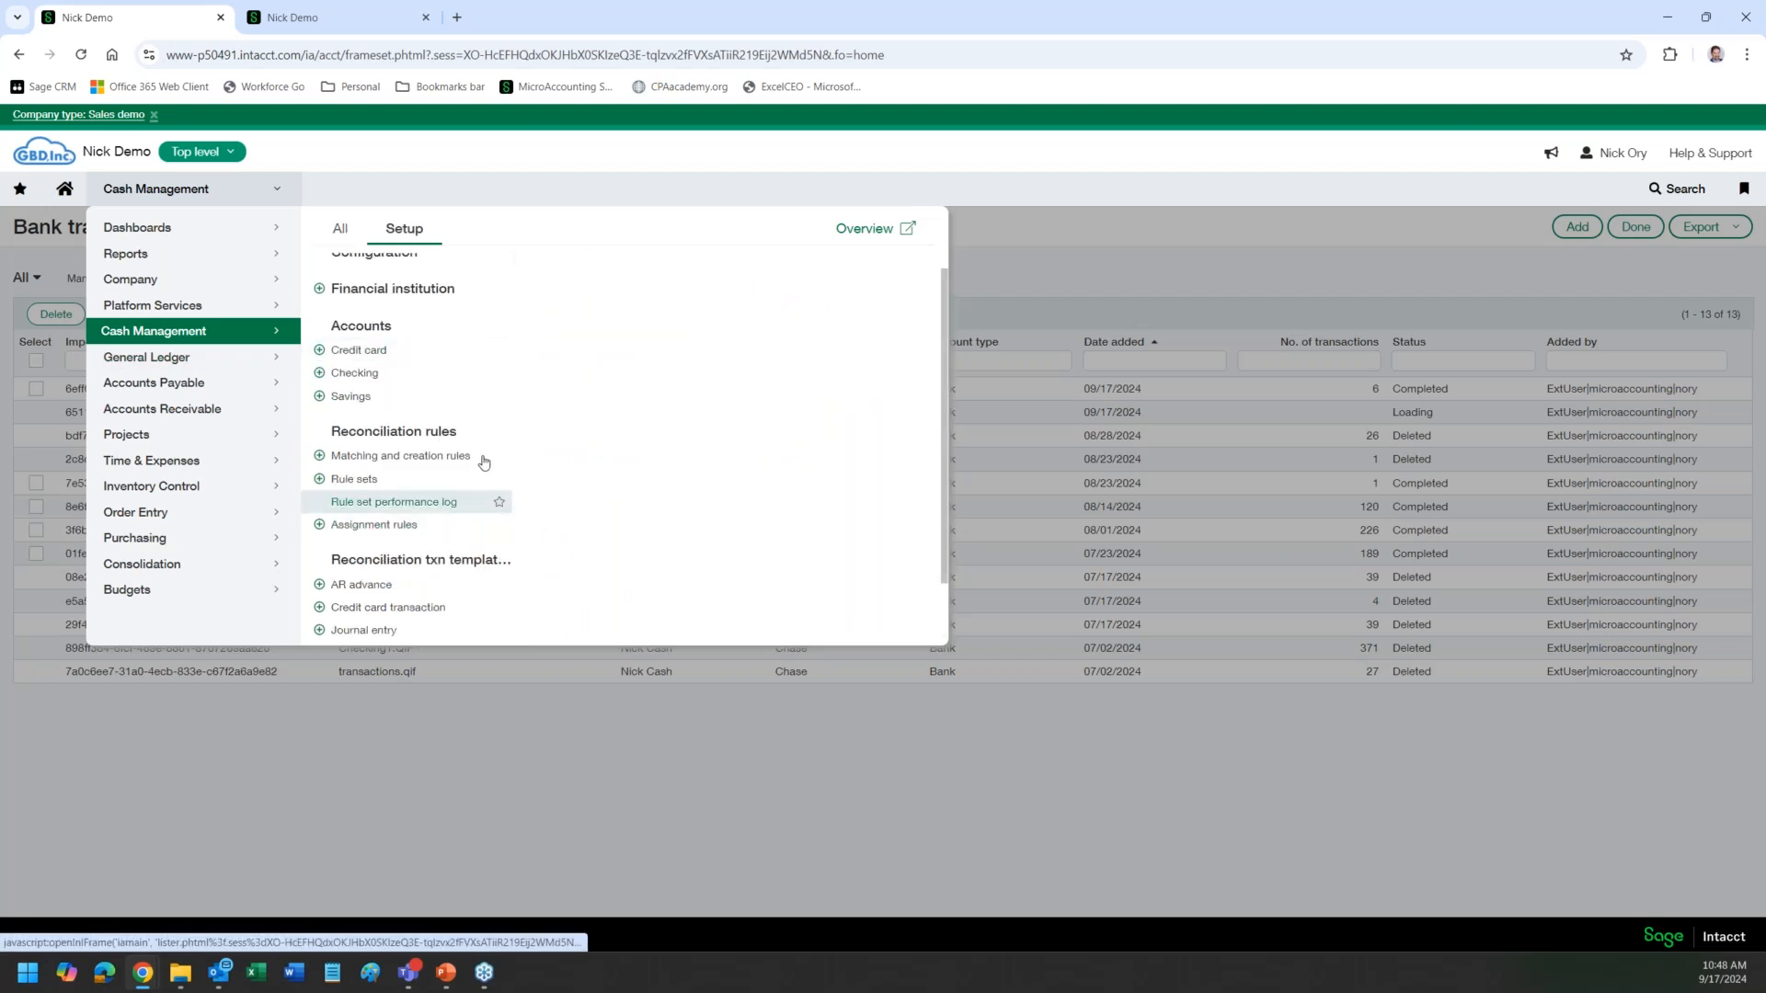
scroll(486, 460, down, 1)
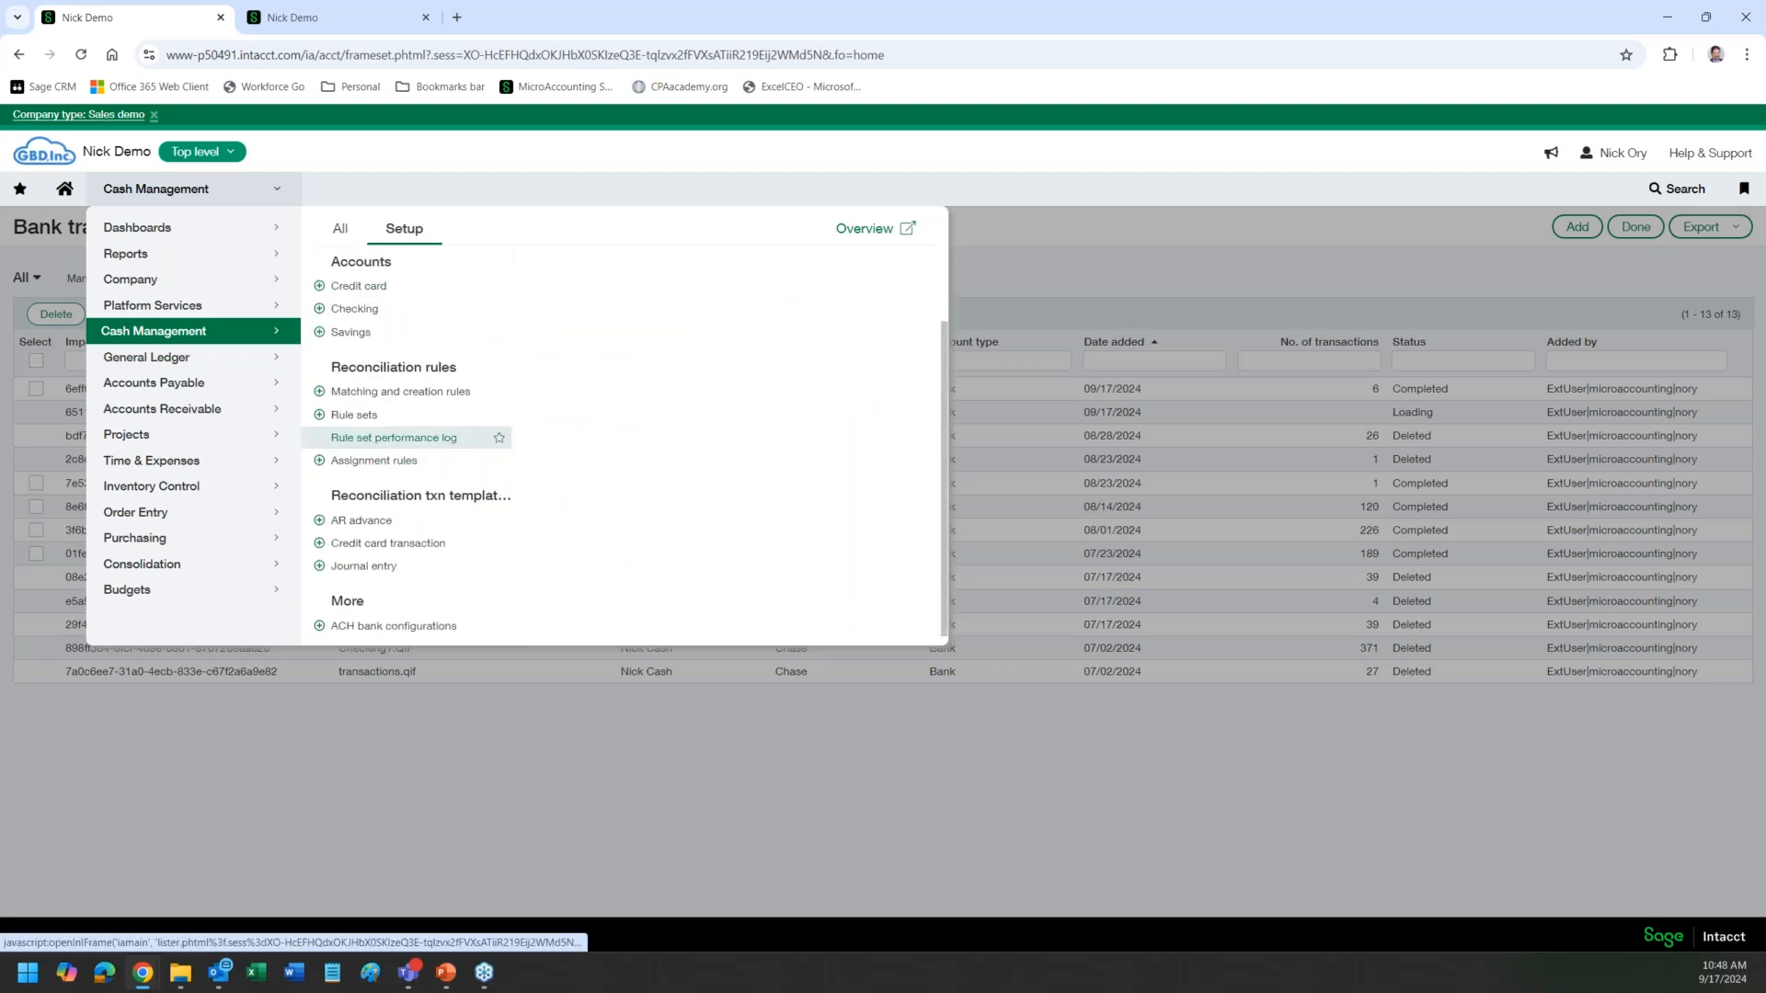
scroll(487, 432, up, 1)
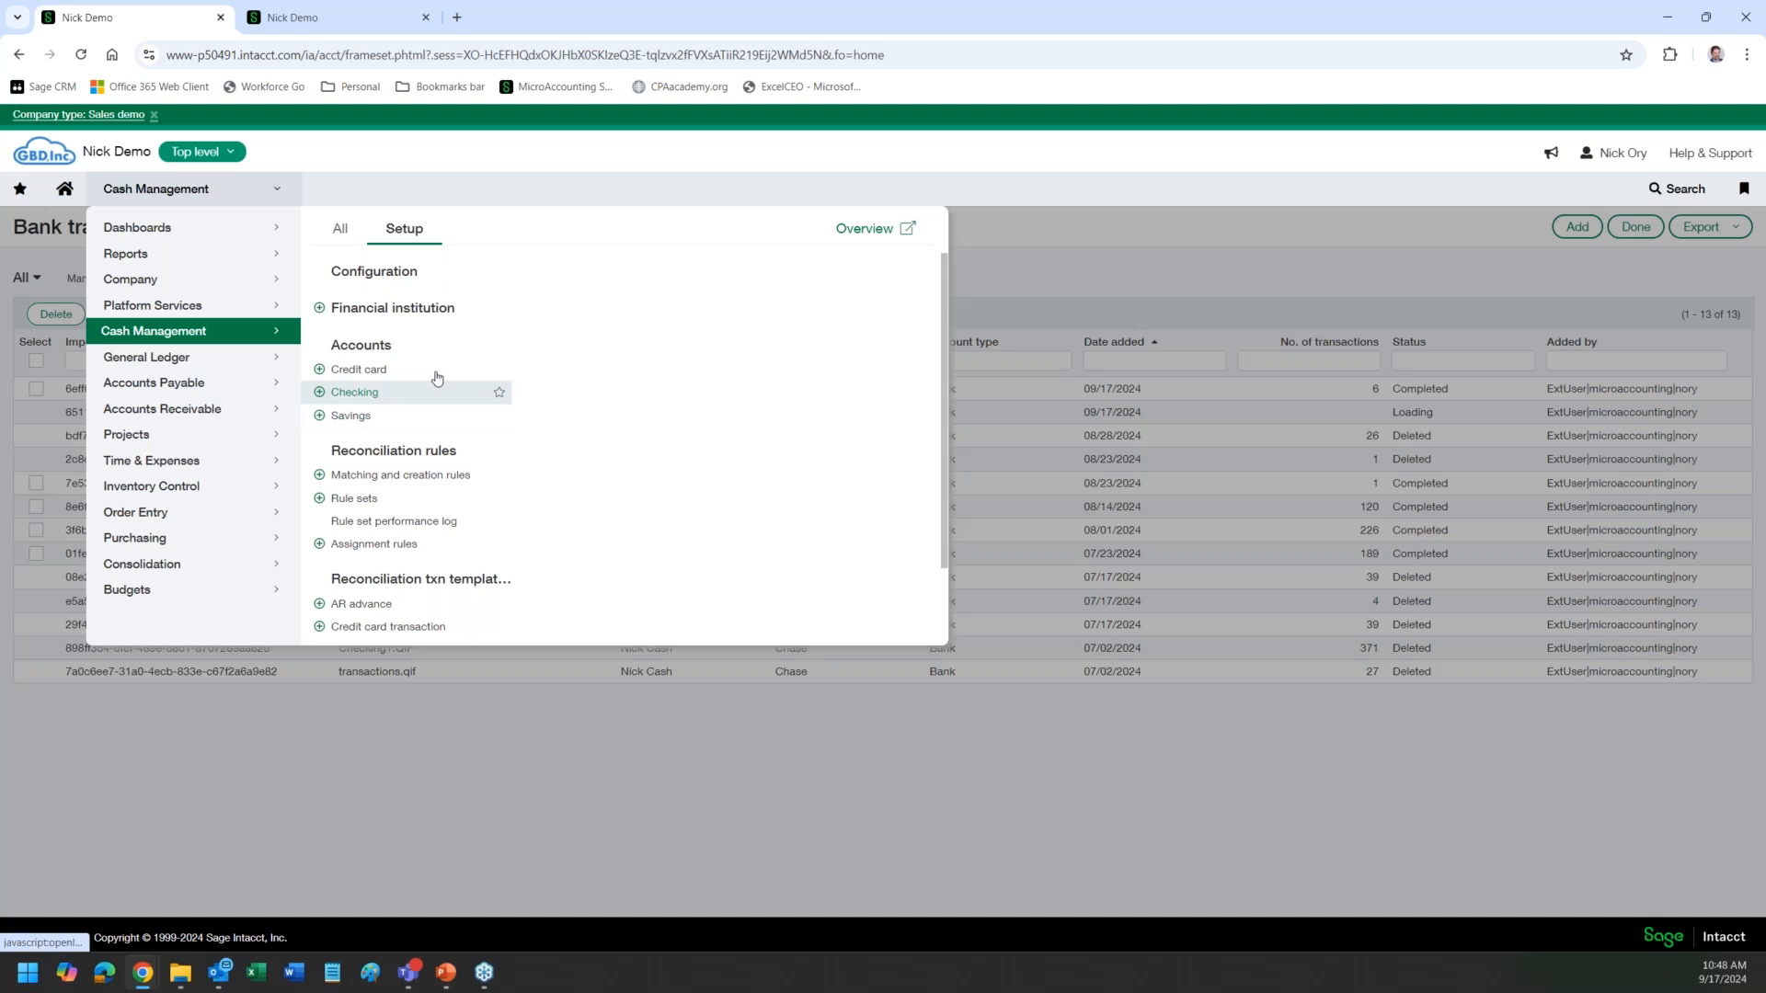
click(153, 362)
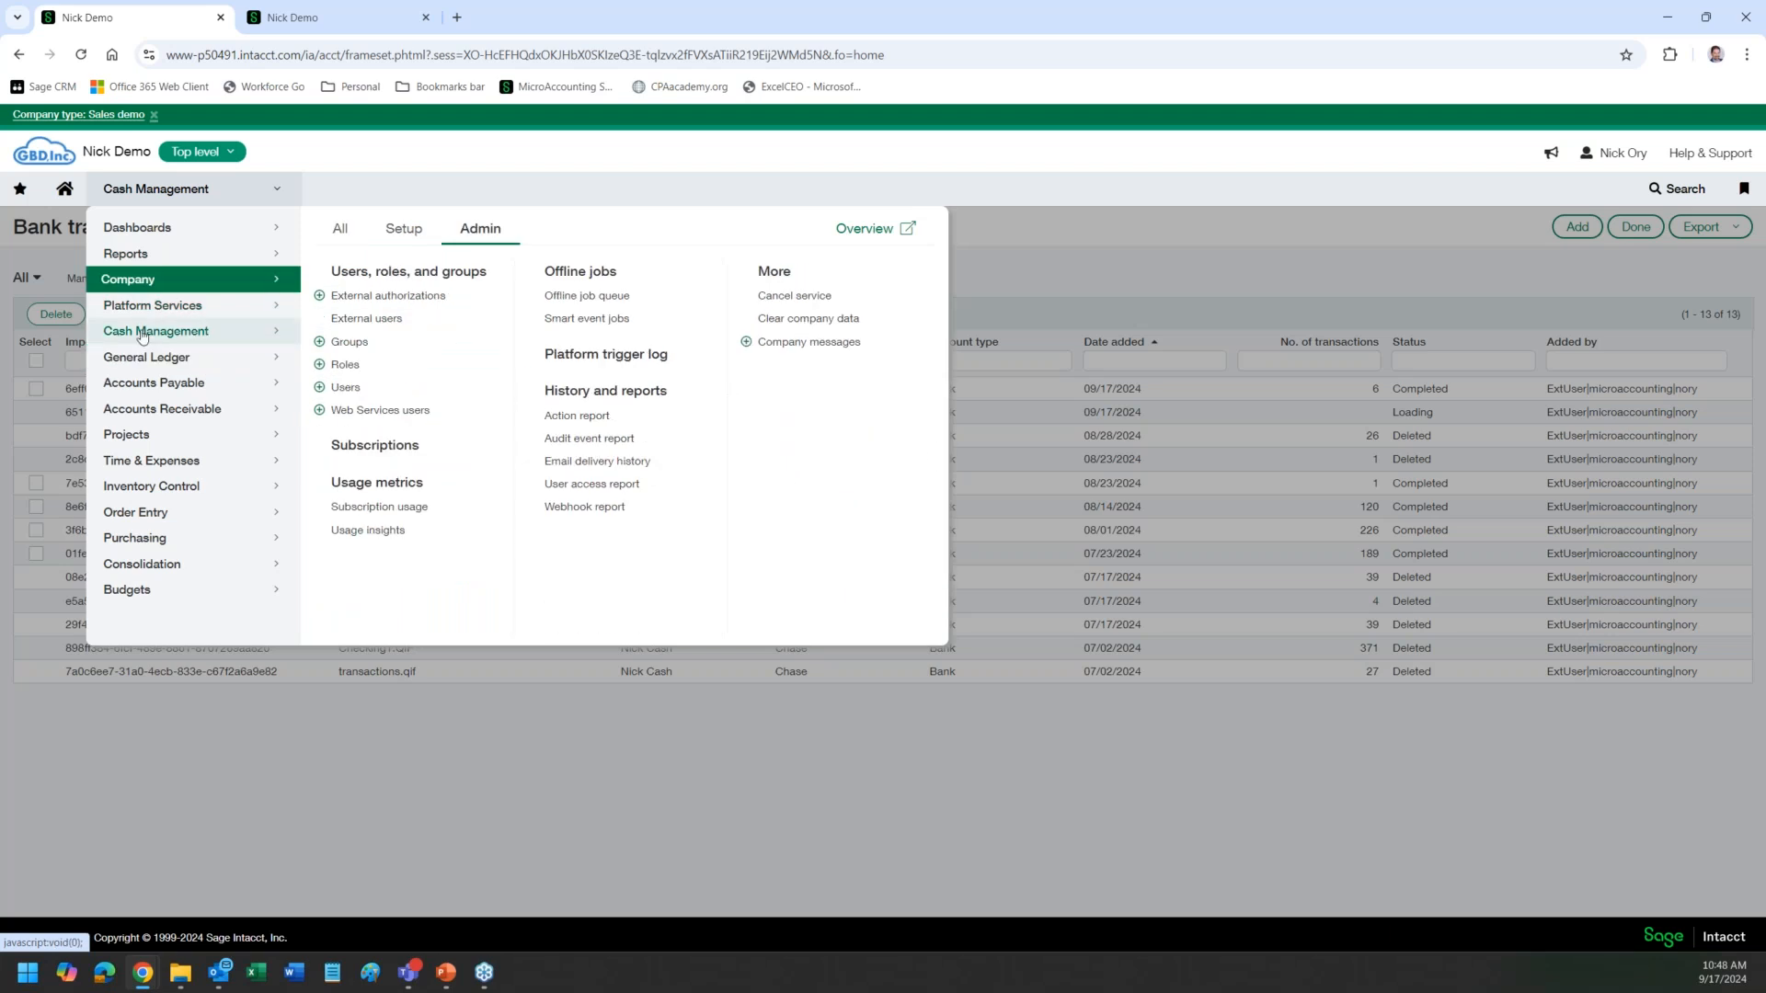
mouse_move(144, 333)
click(341, 228)
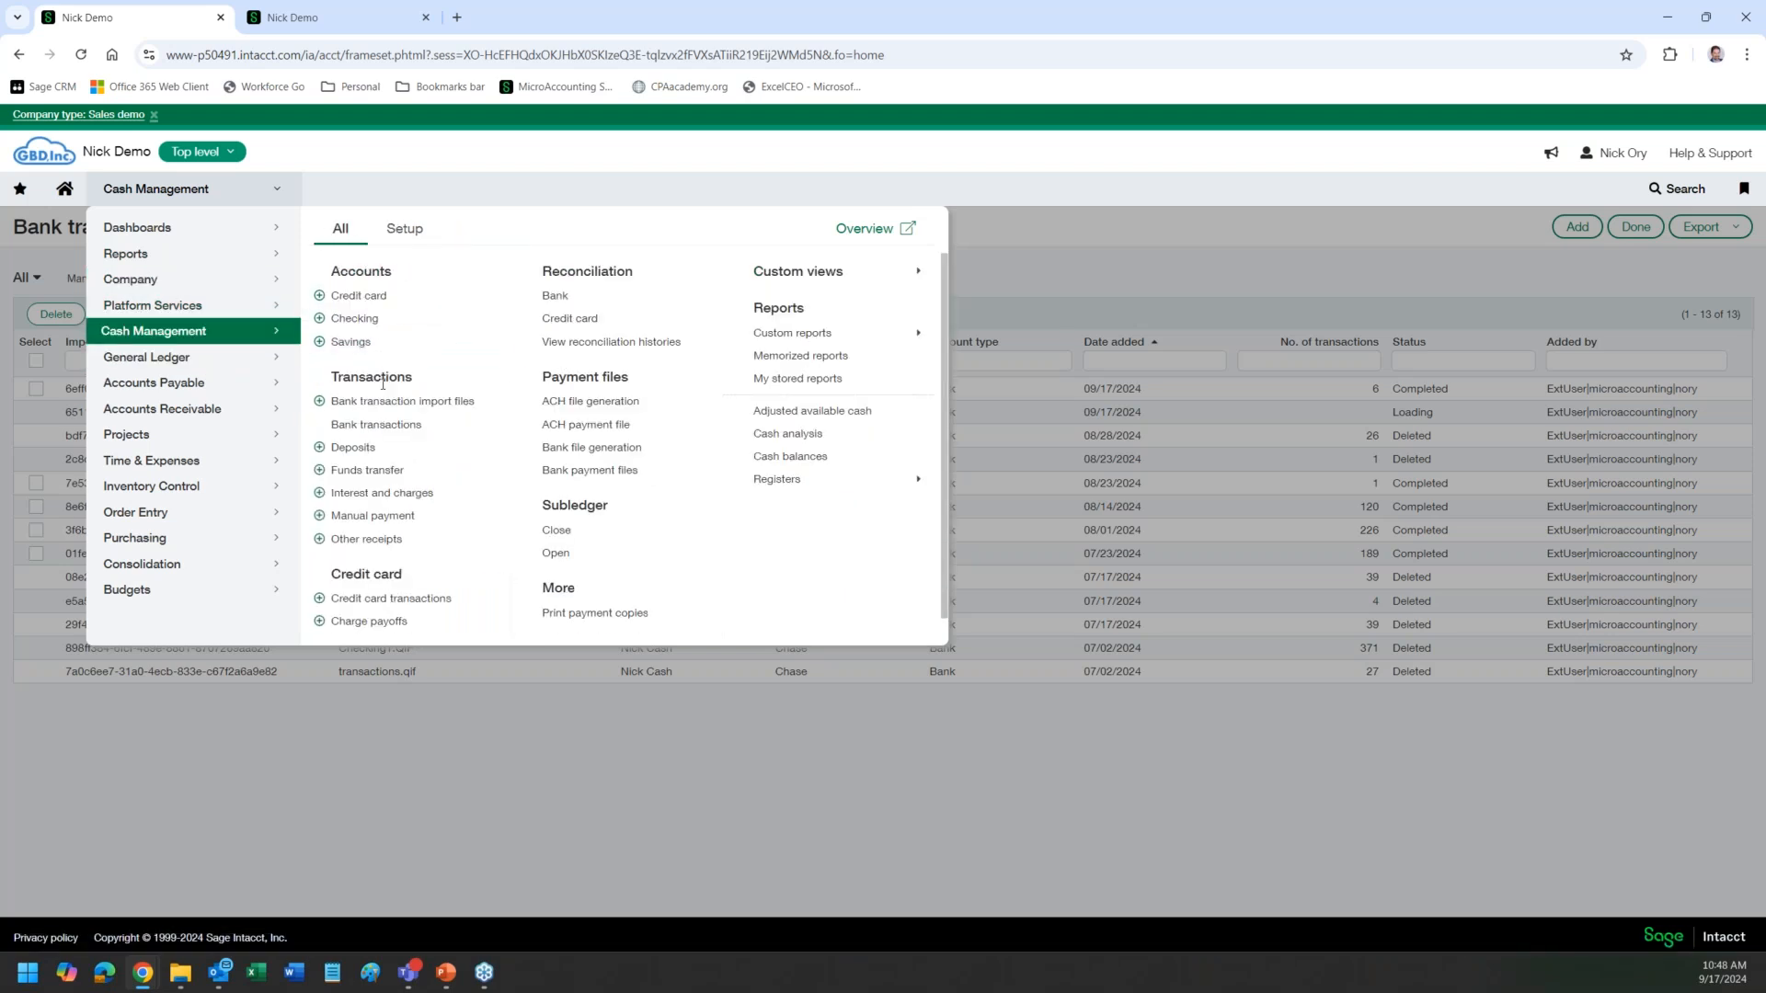
click(402, 401)
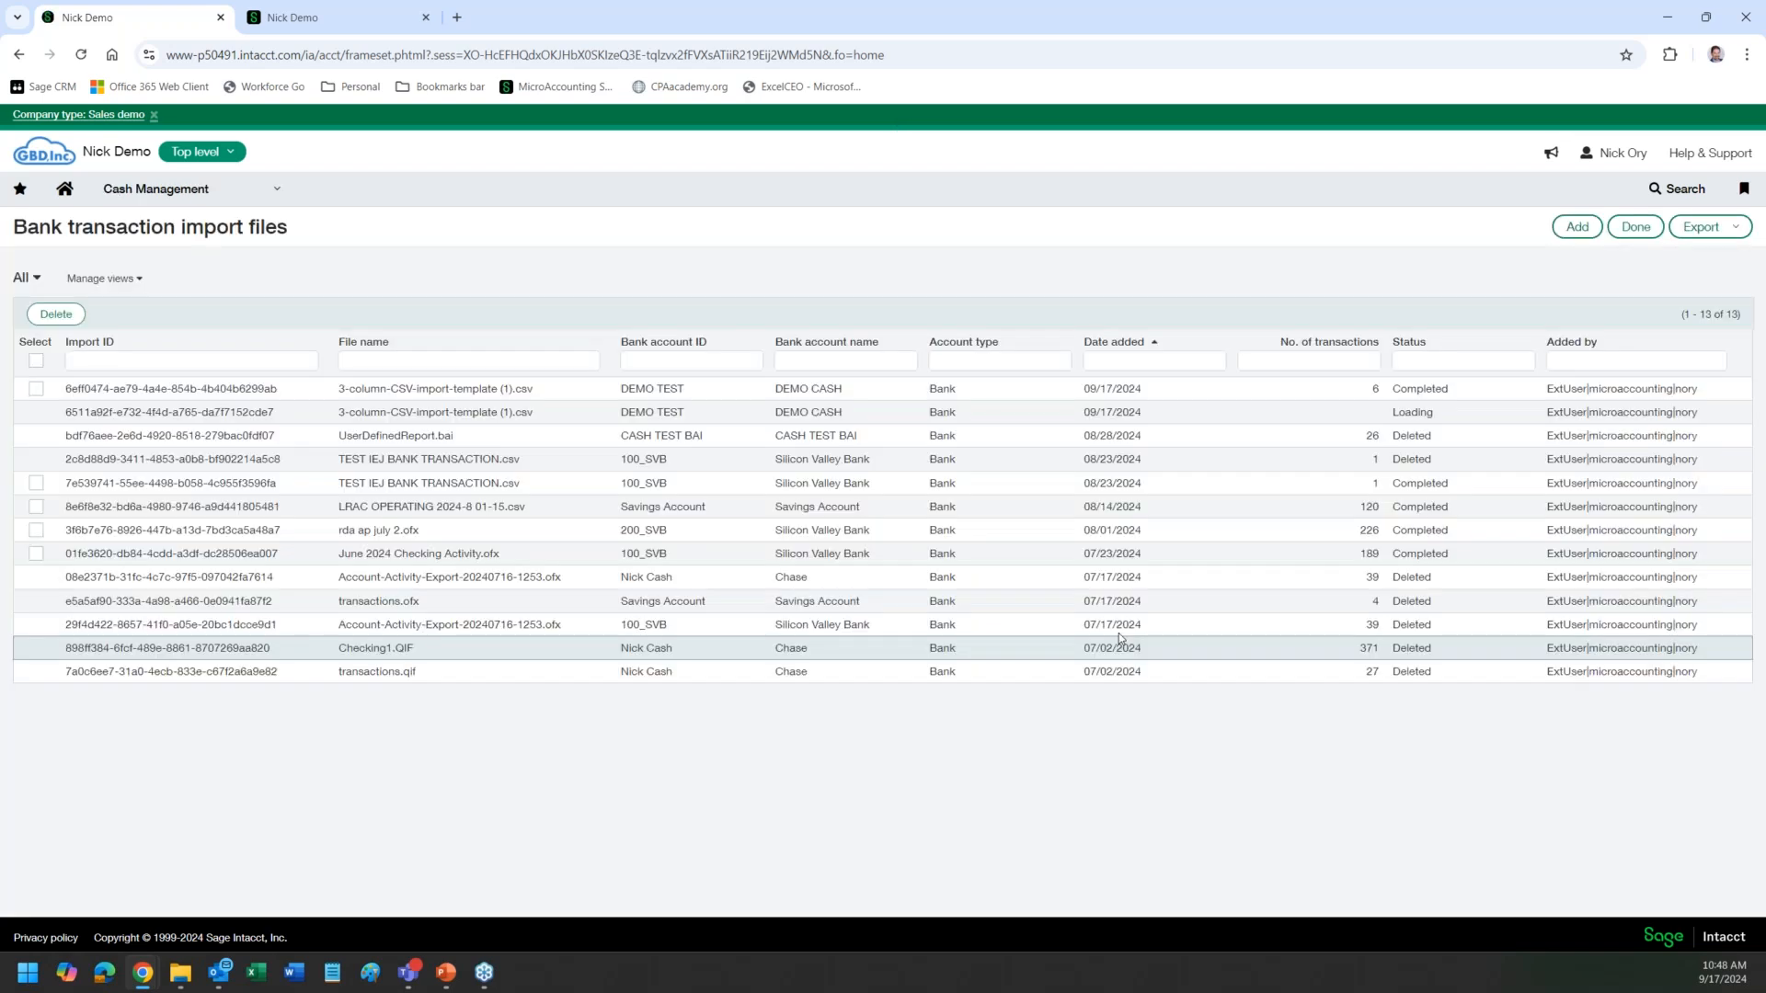
Step: Open the Detail of Reconciliation Matches custom report in Cash Management
click(208, 195)
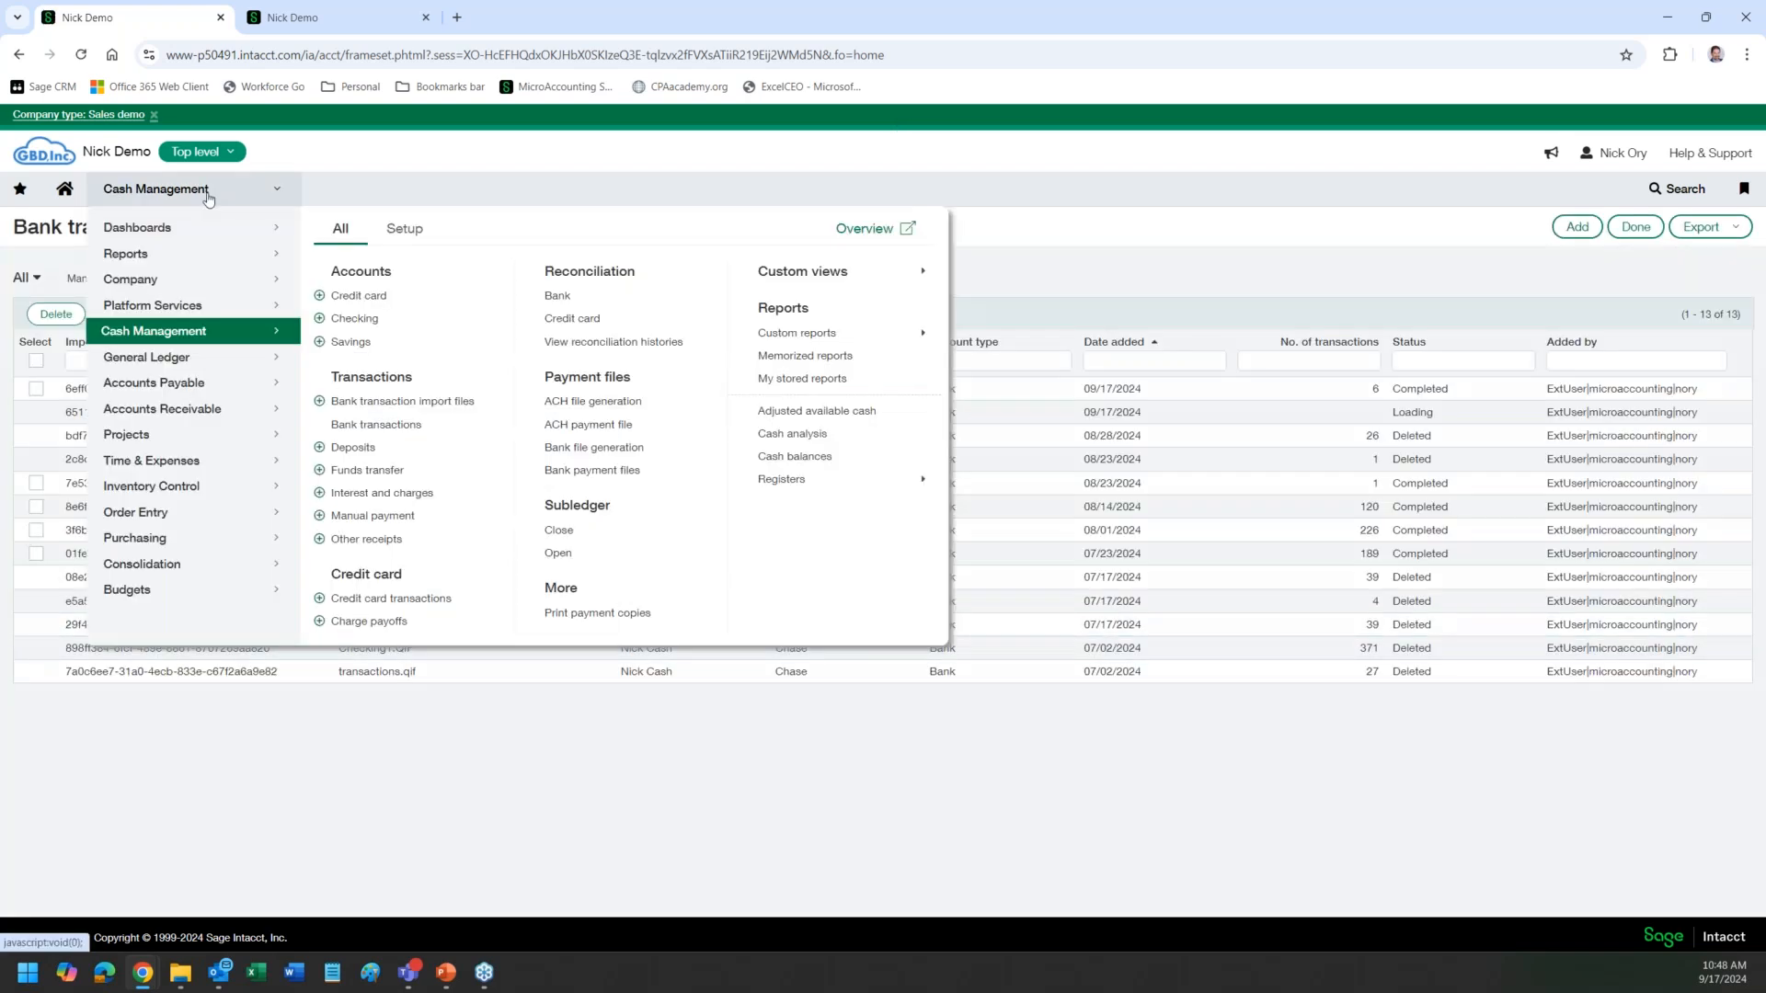
click(917, 334)
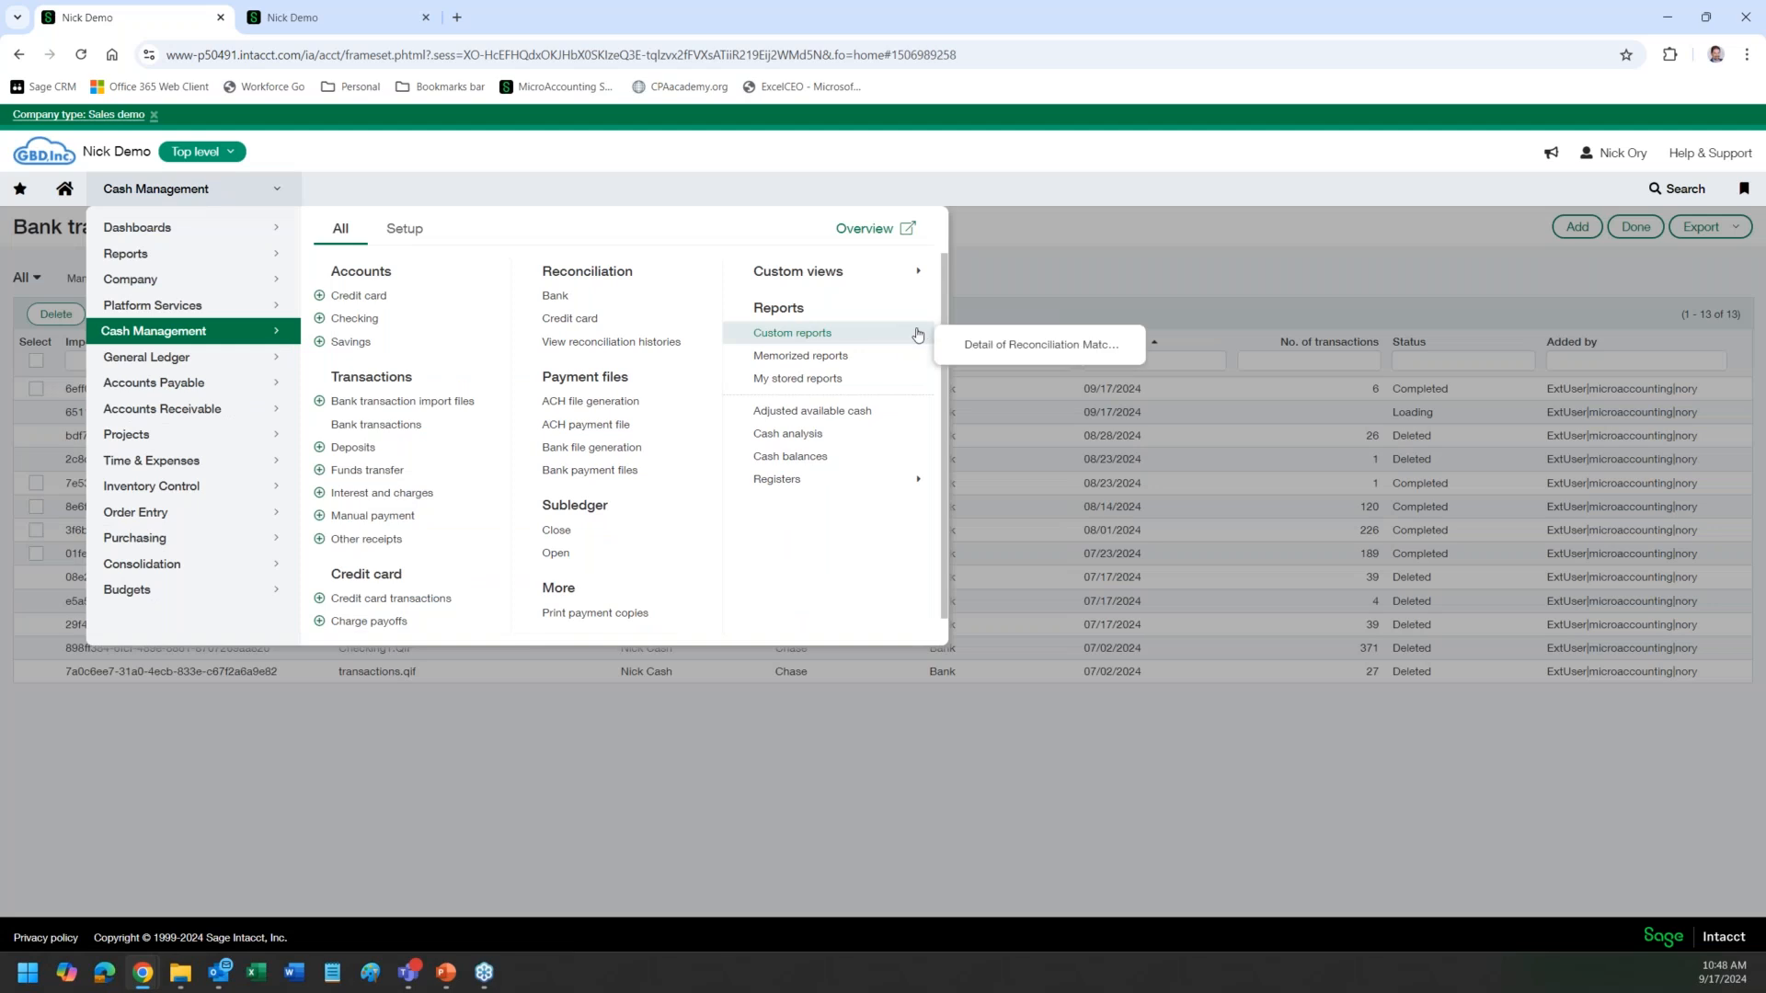
click(1013, 345)
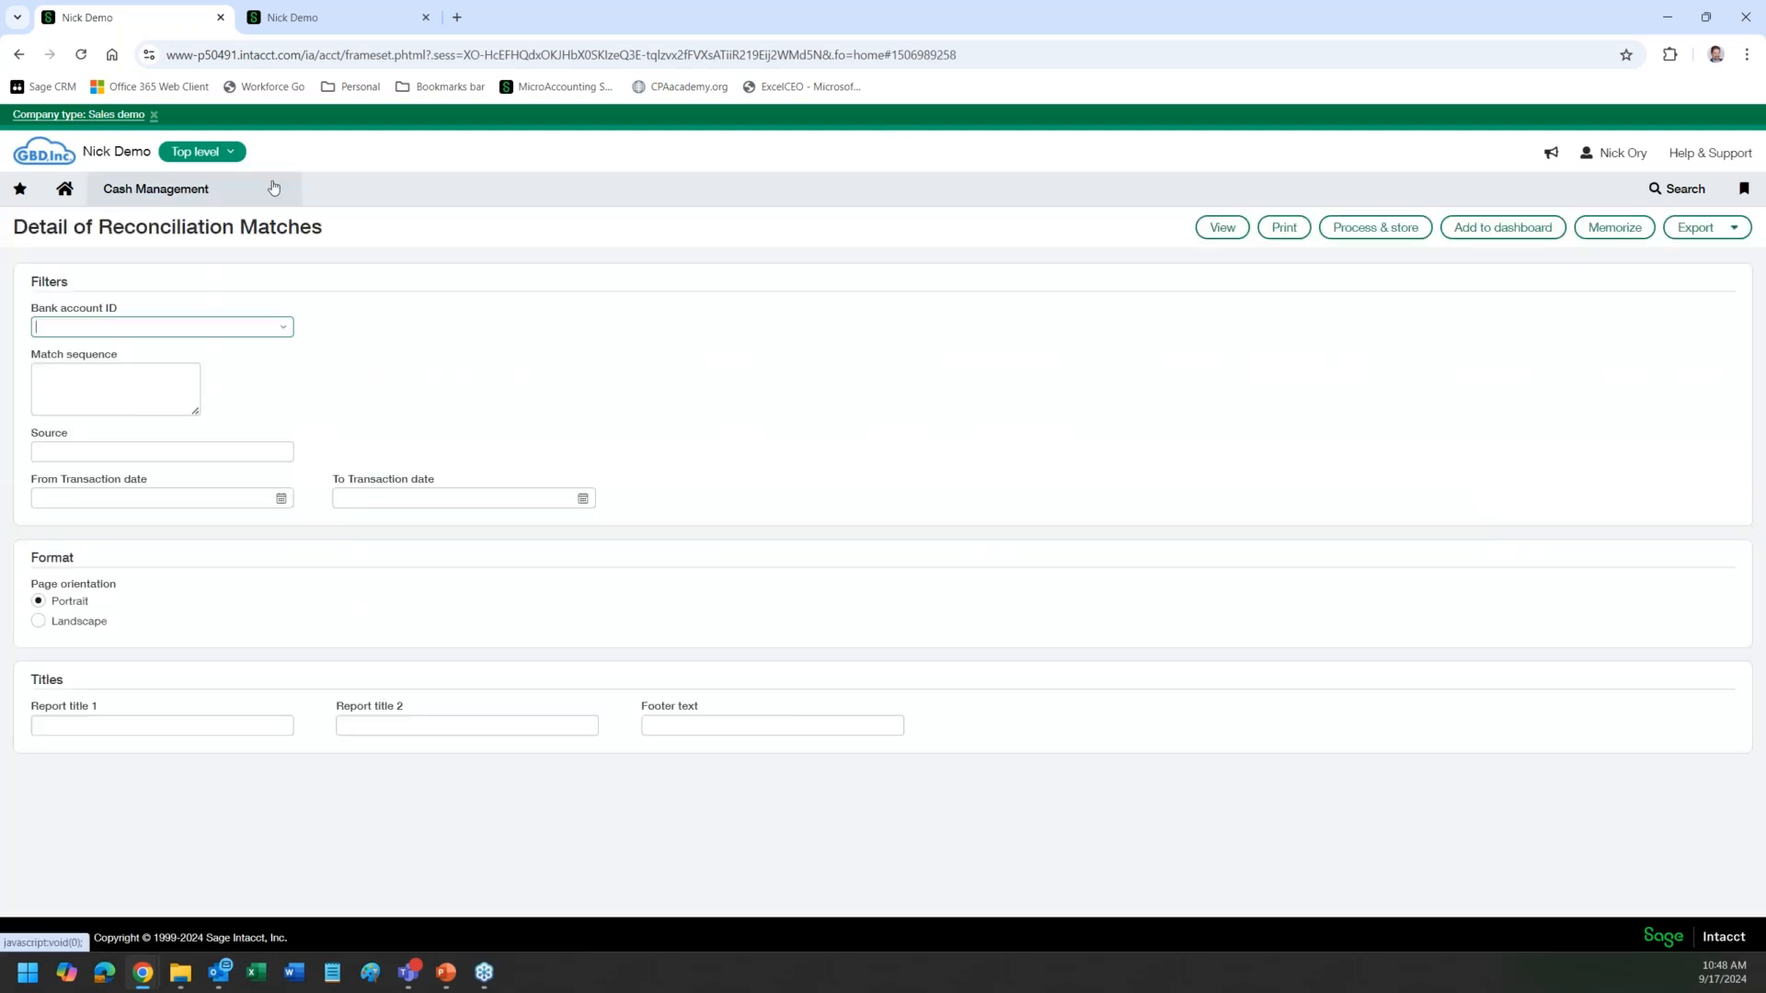
click(273, 187)
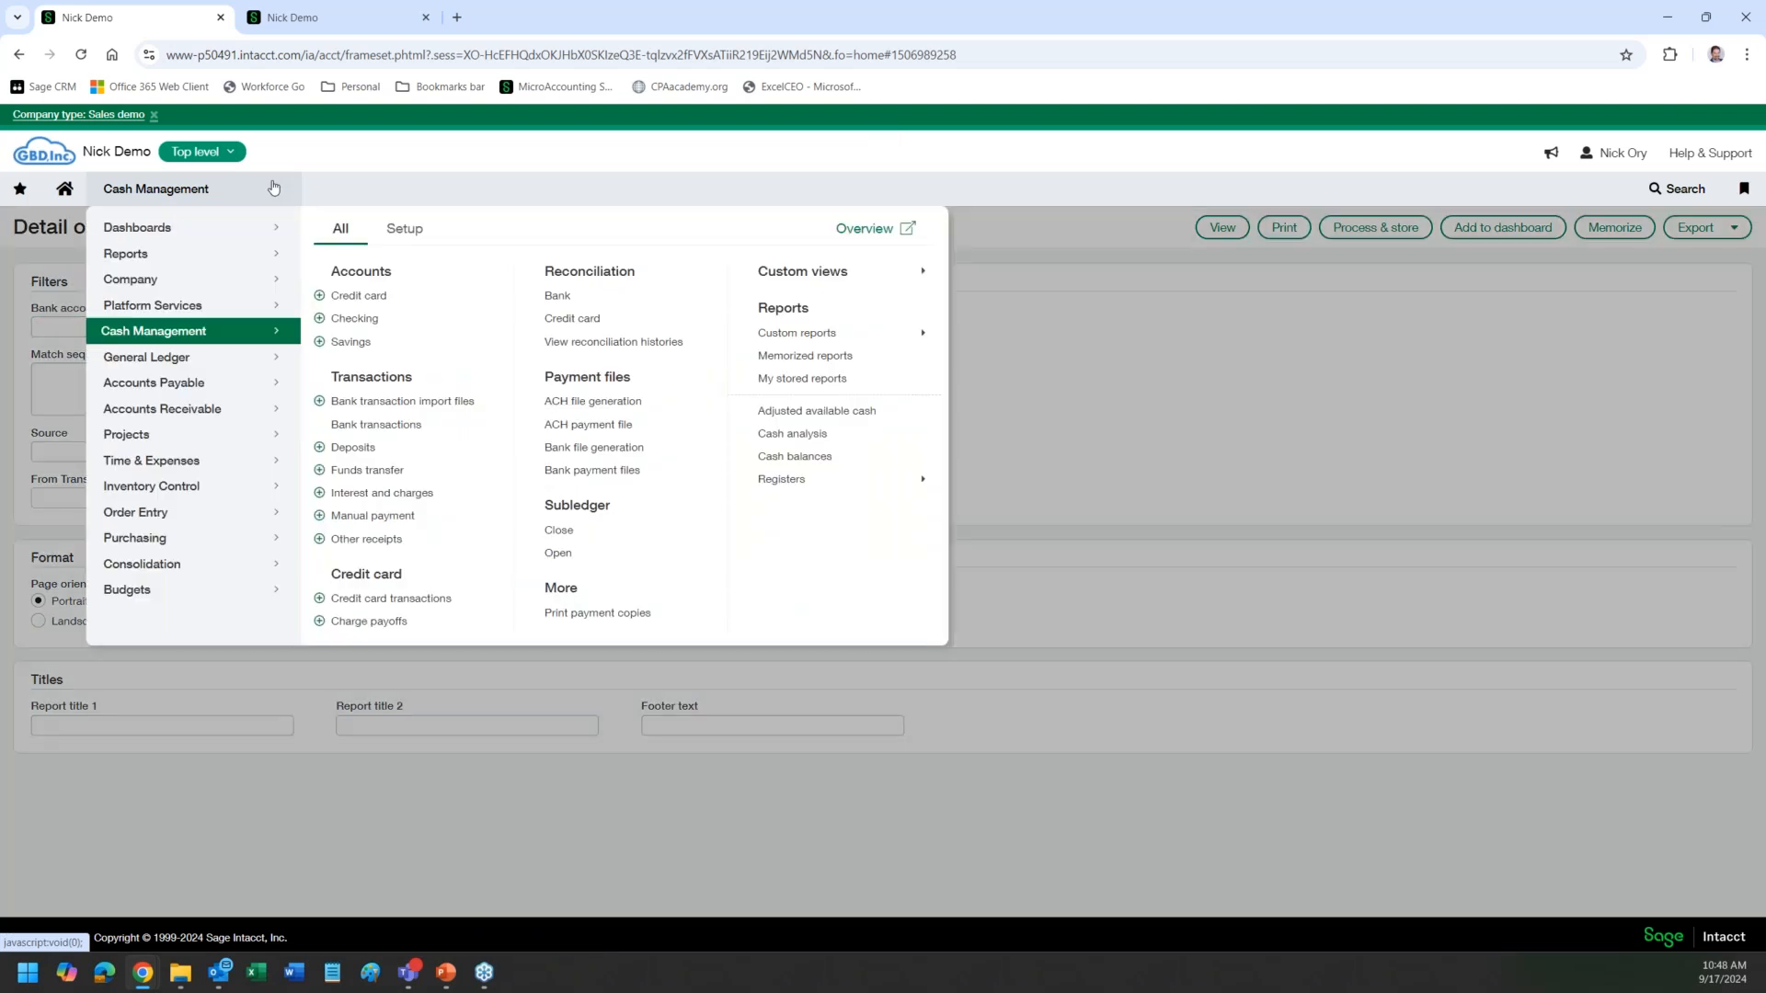
mouse_move(921, 343)
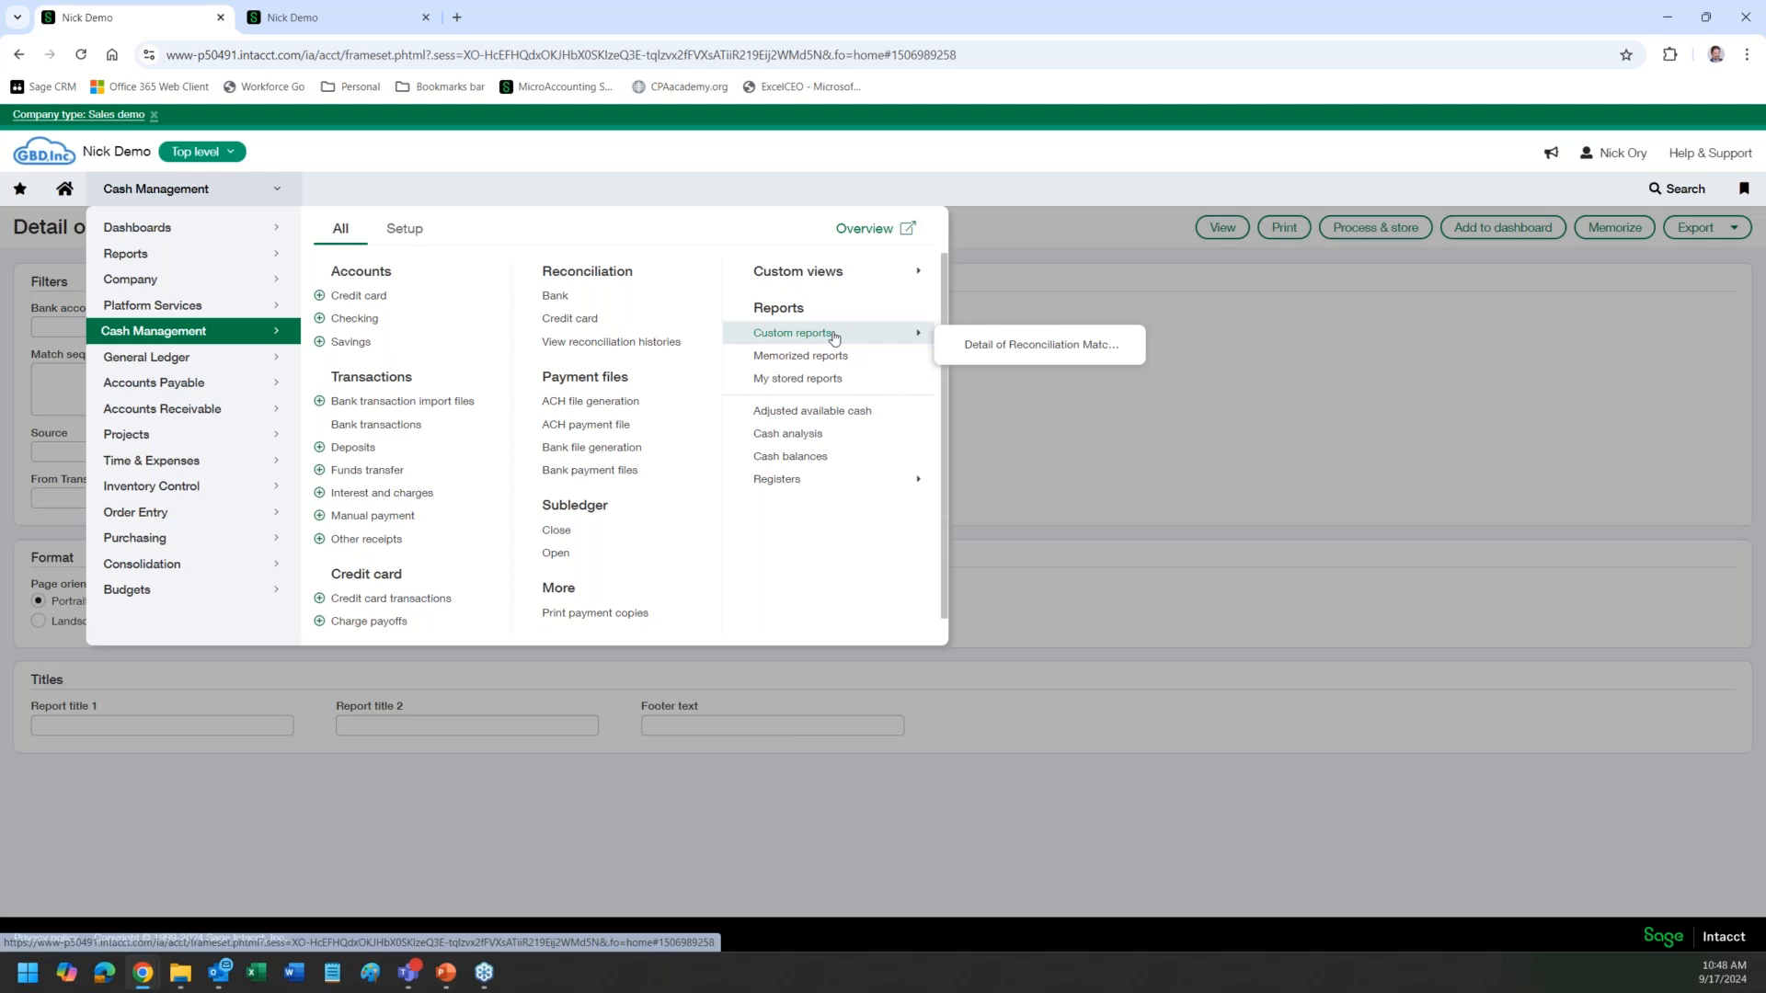
click(1008, 346)
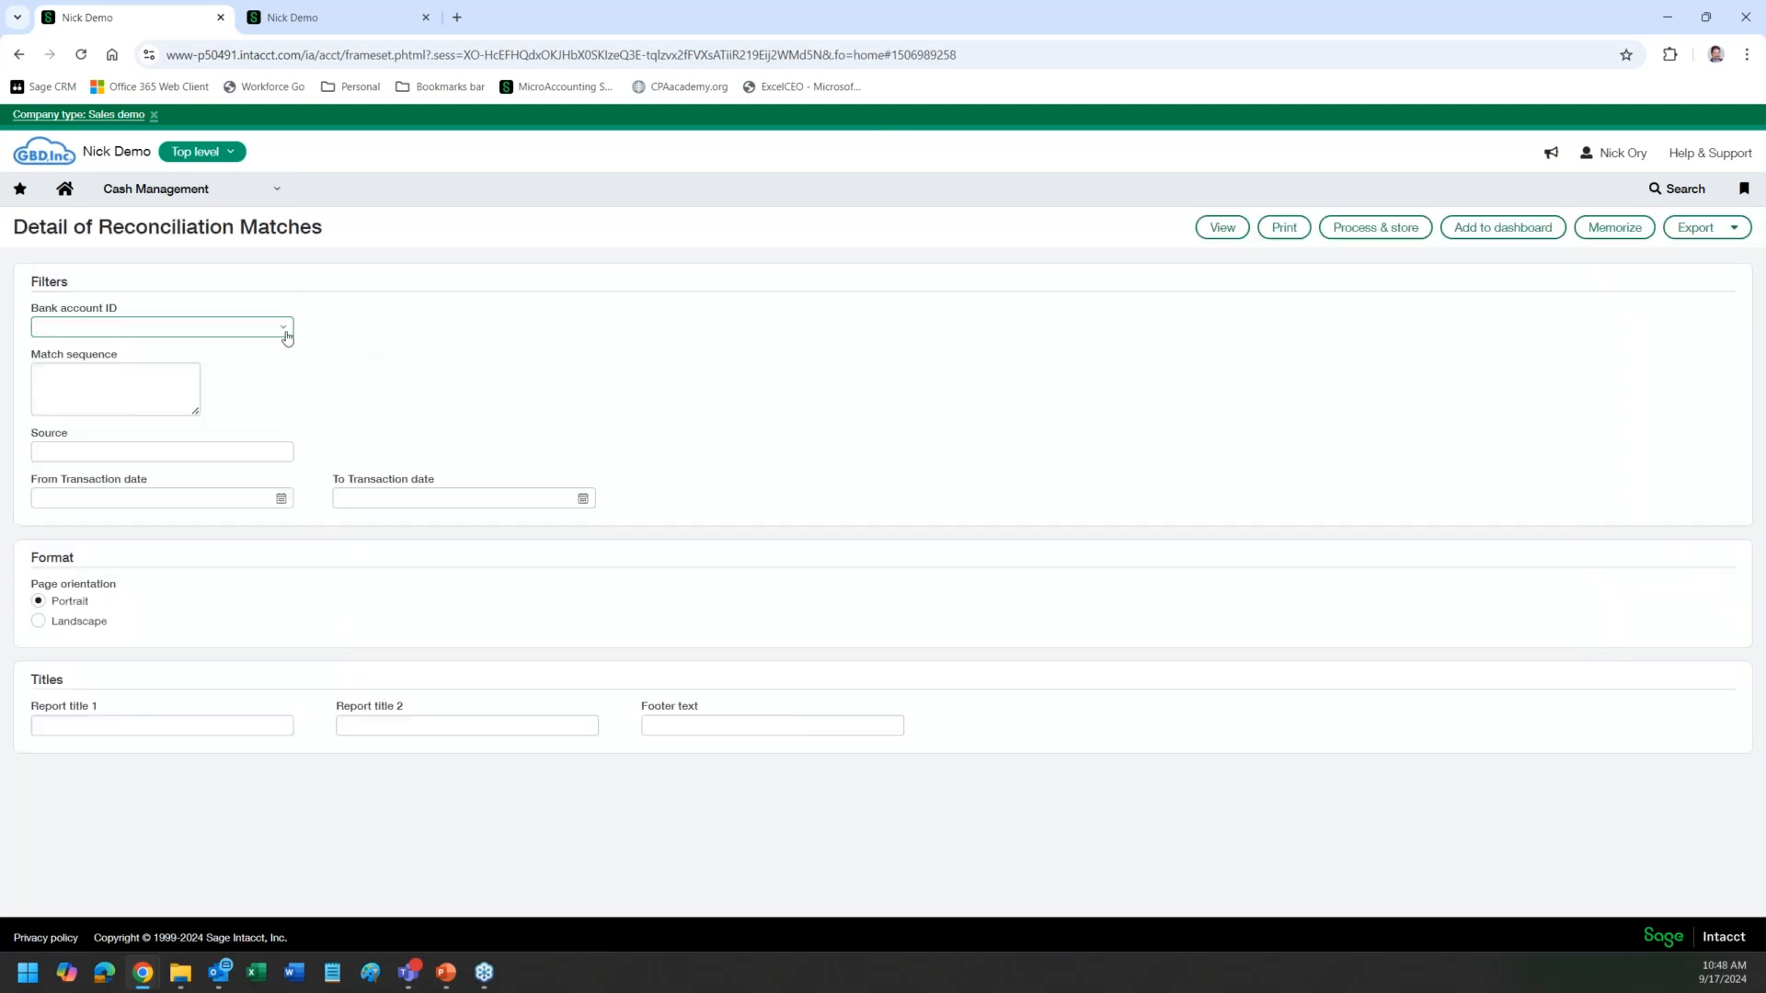
Step: Filter the report to bank account DEMO TEST--DEMO CASH and run it for viewing
click(283, 328)
click(128, 511)
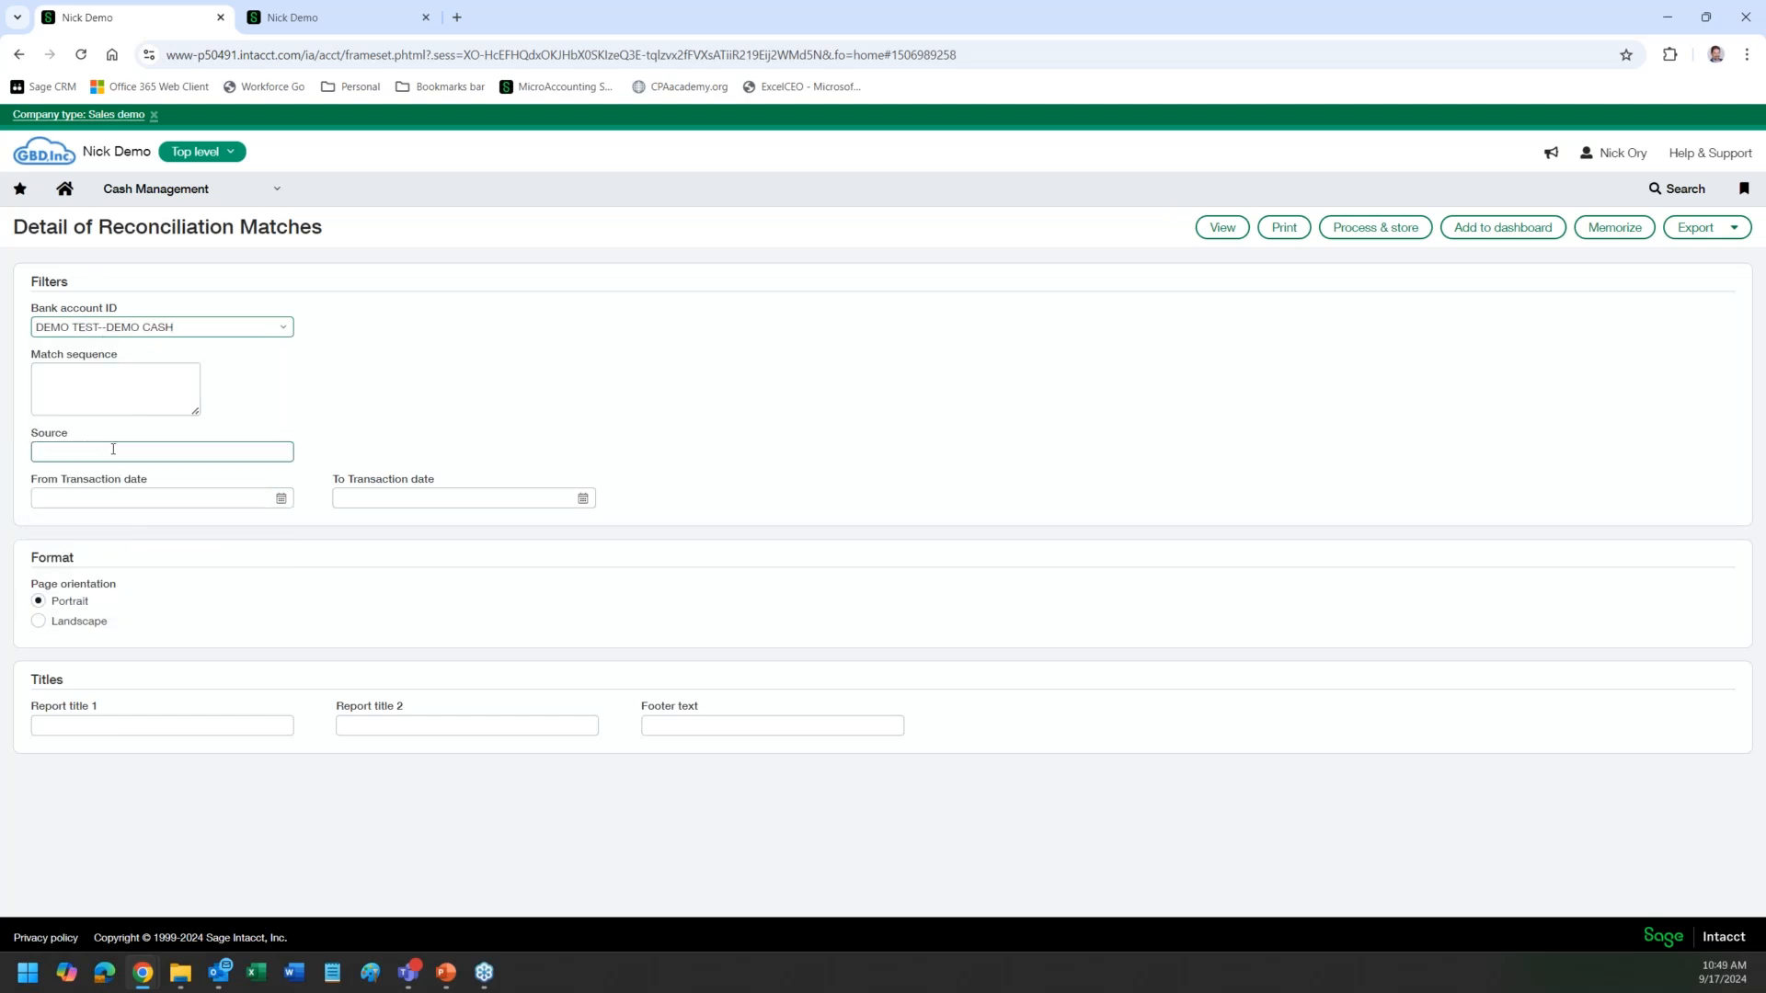
click(163, 450)
click(1230, 230)
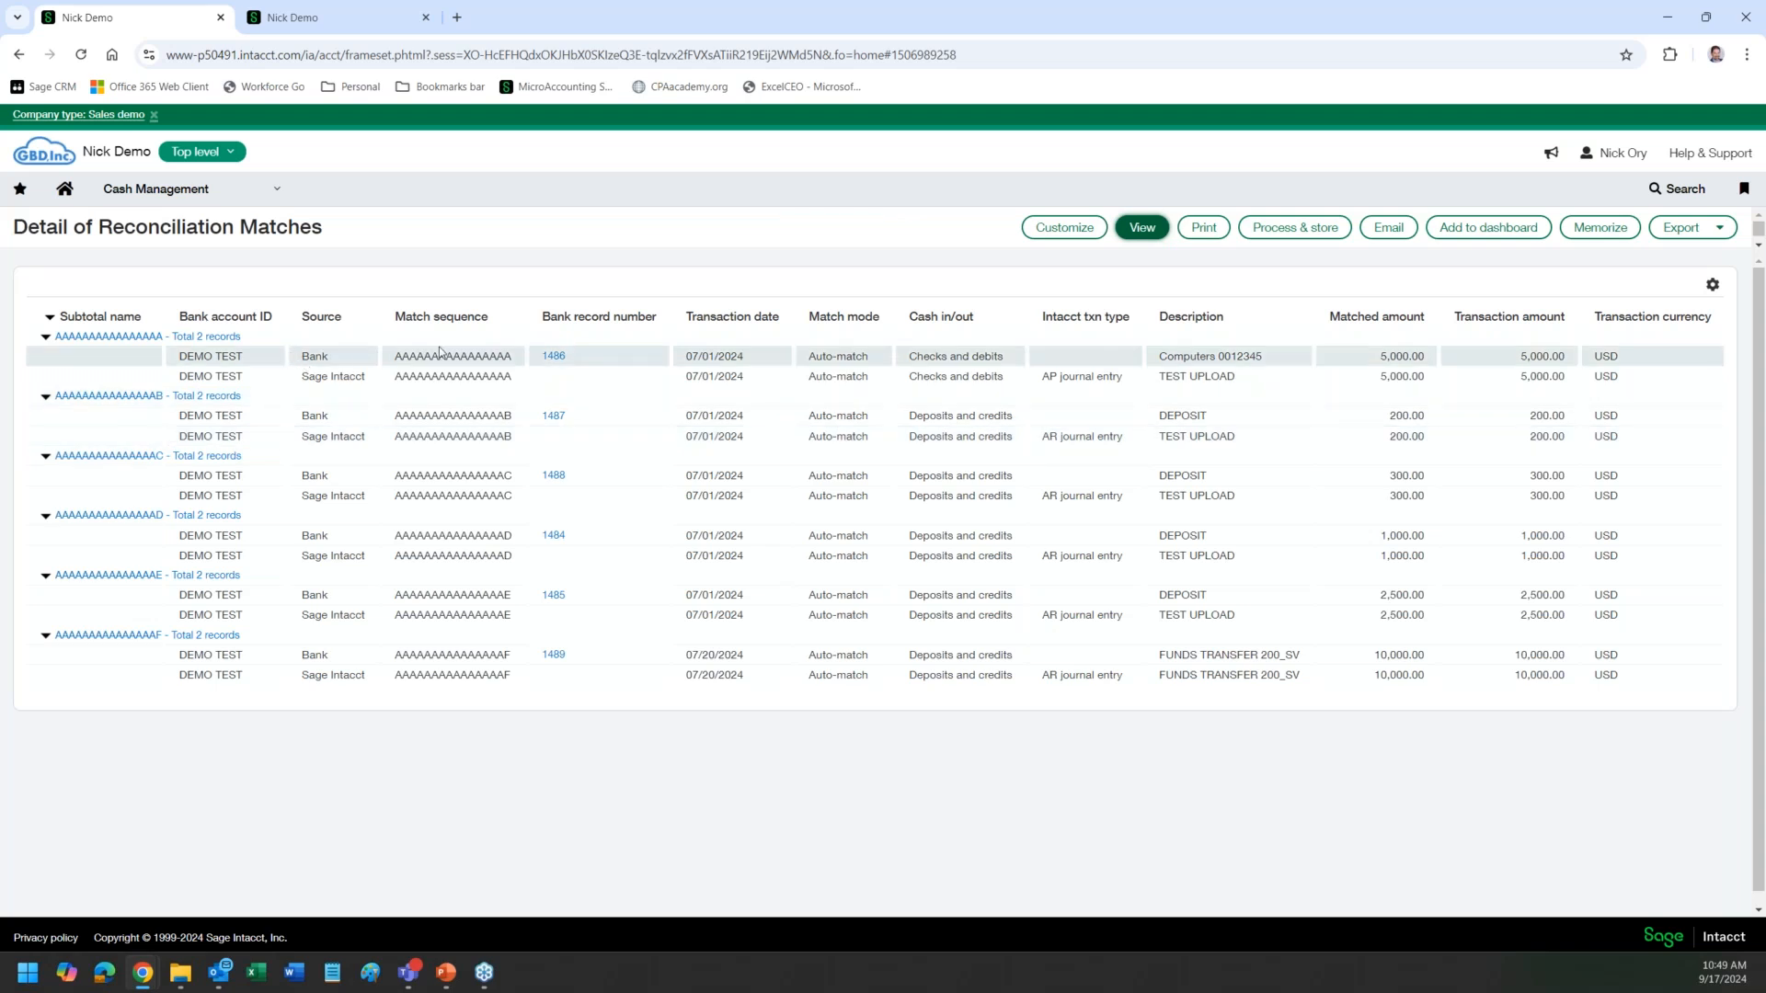
Step: Compare the Bank and Sage Intacct sources in the first match, inspect the FUNDS TRANSFER 200_SV bank transaction, and return to the report
double_click(305, 355)
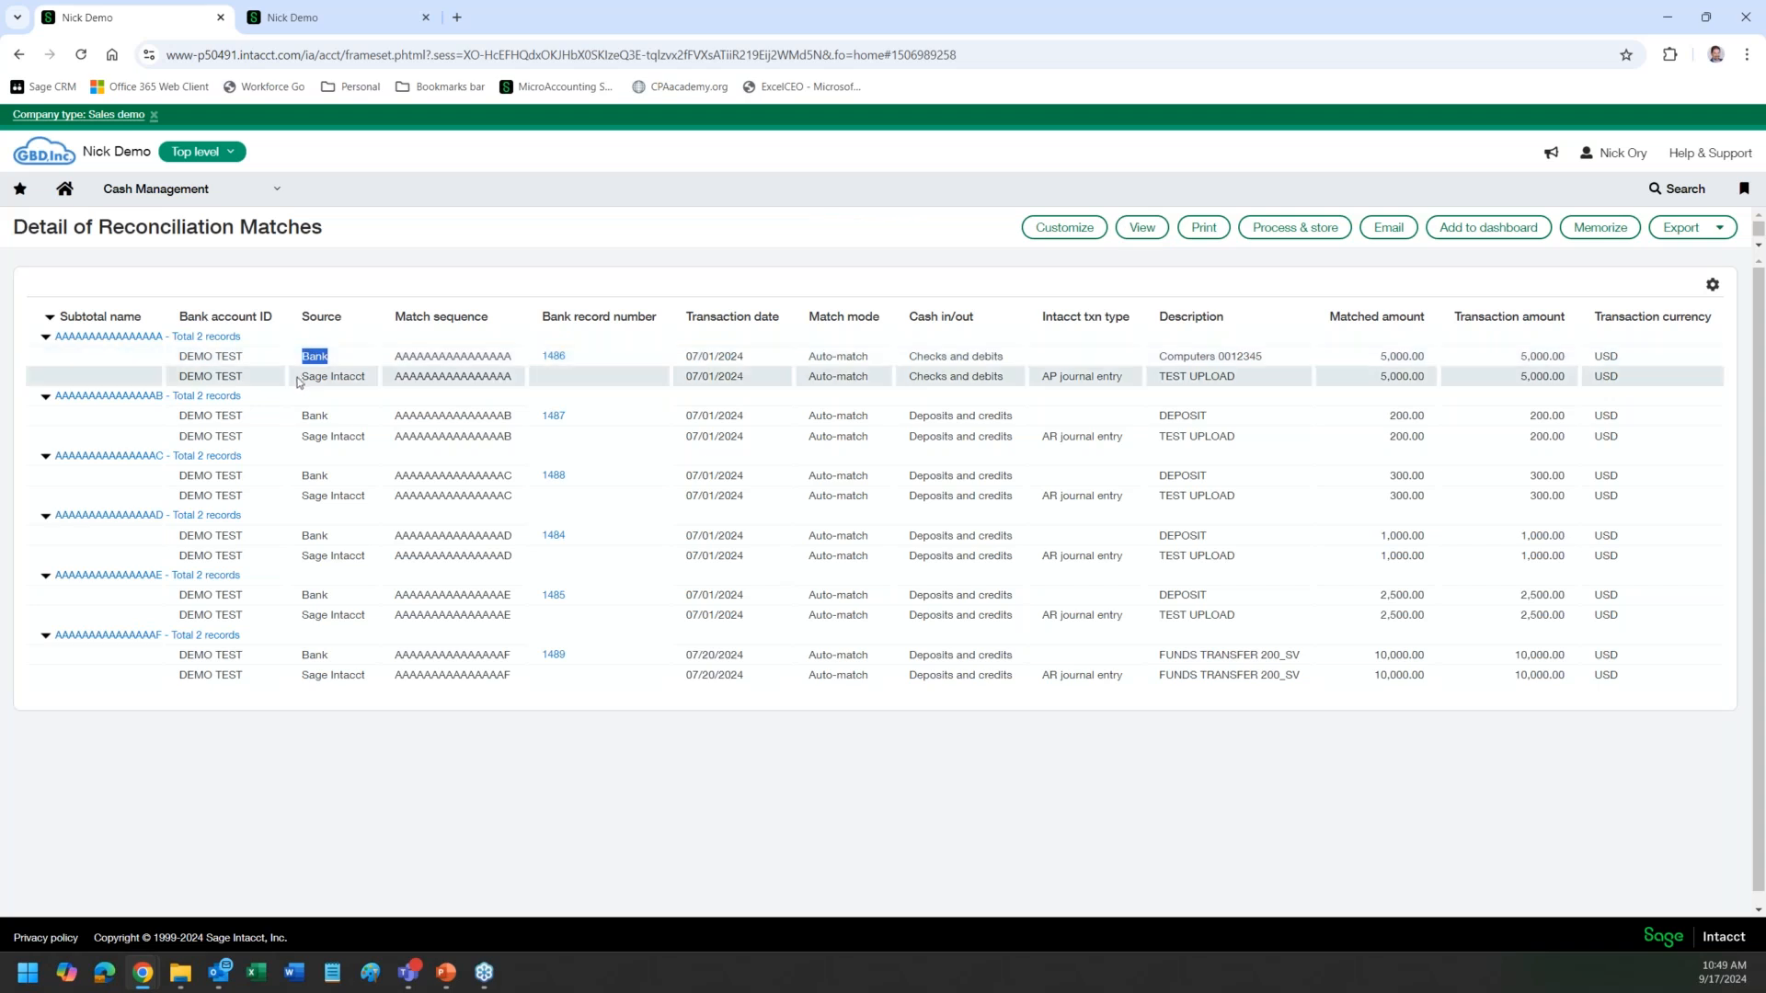
drag(301, 376, 377, 376)
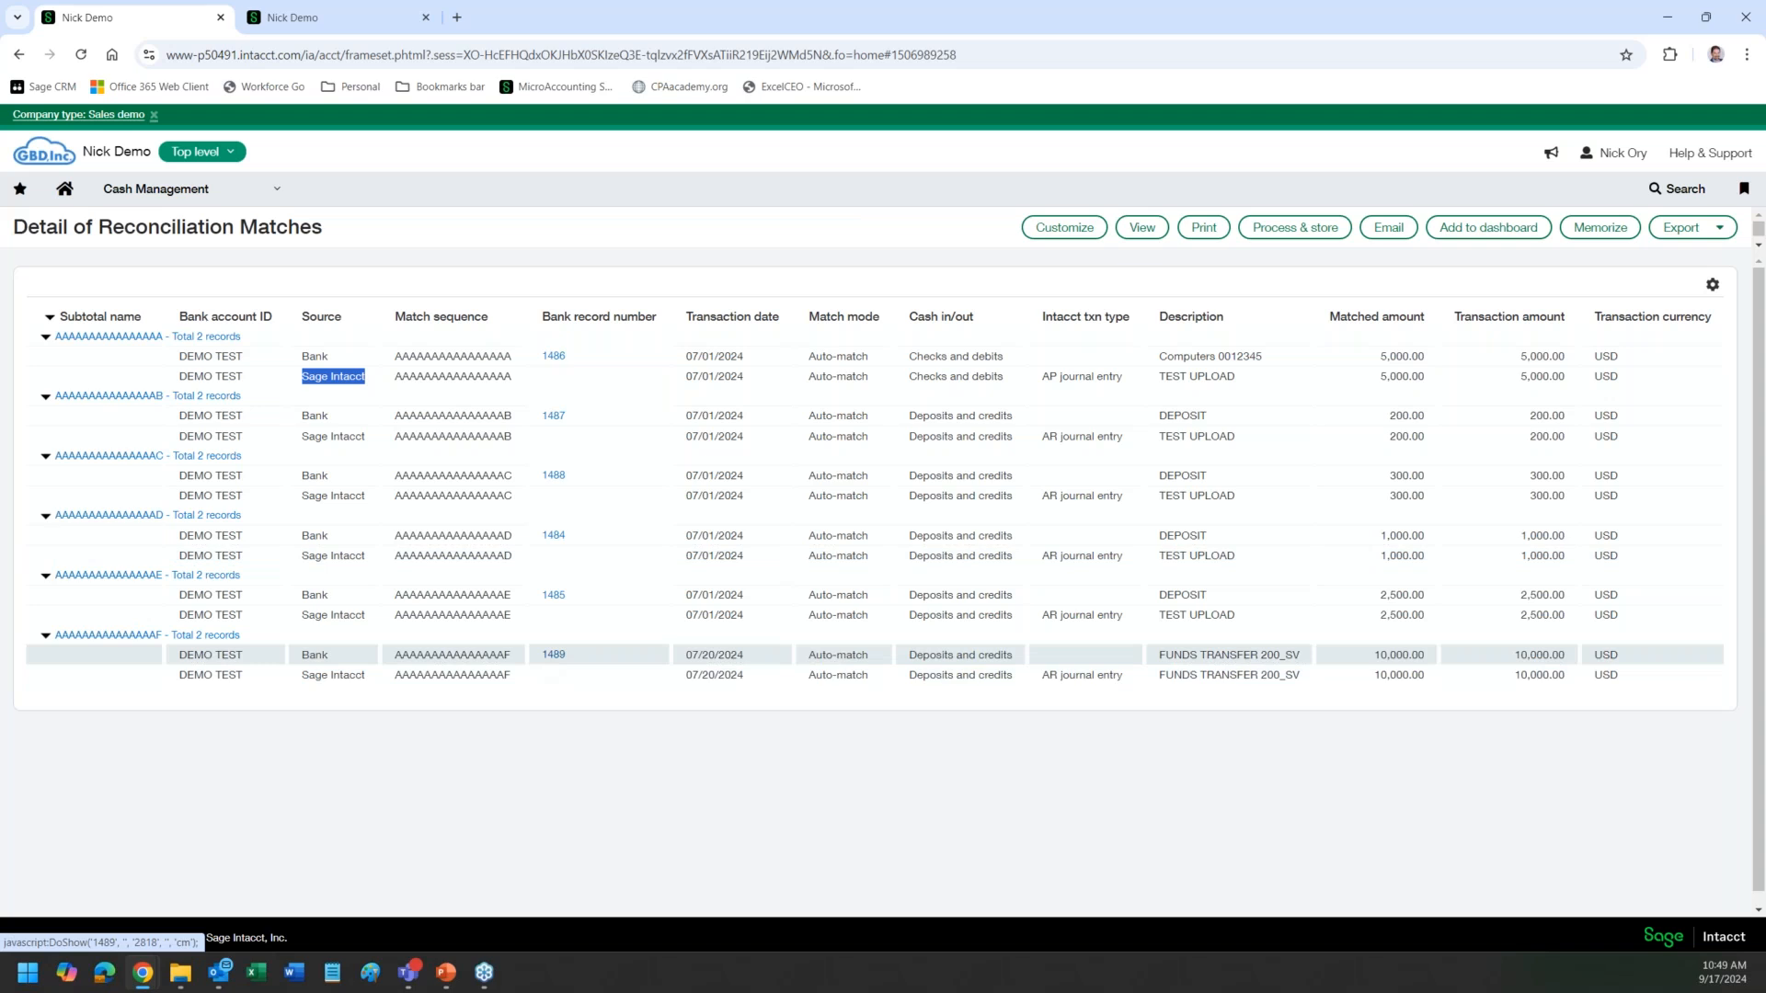
click(553, 655)
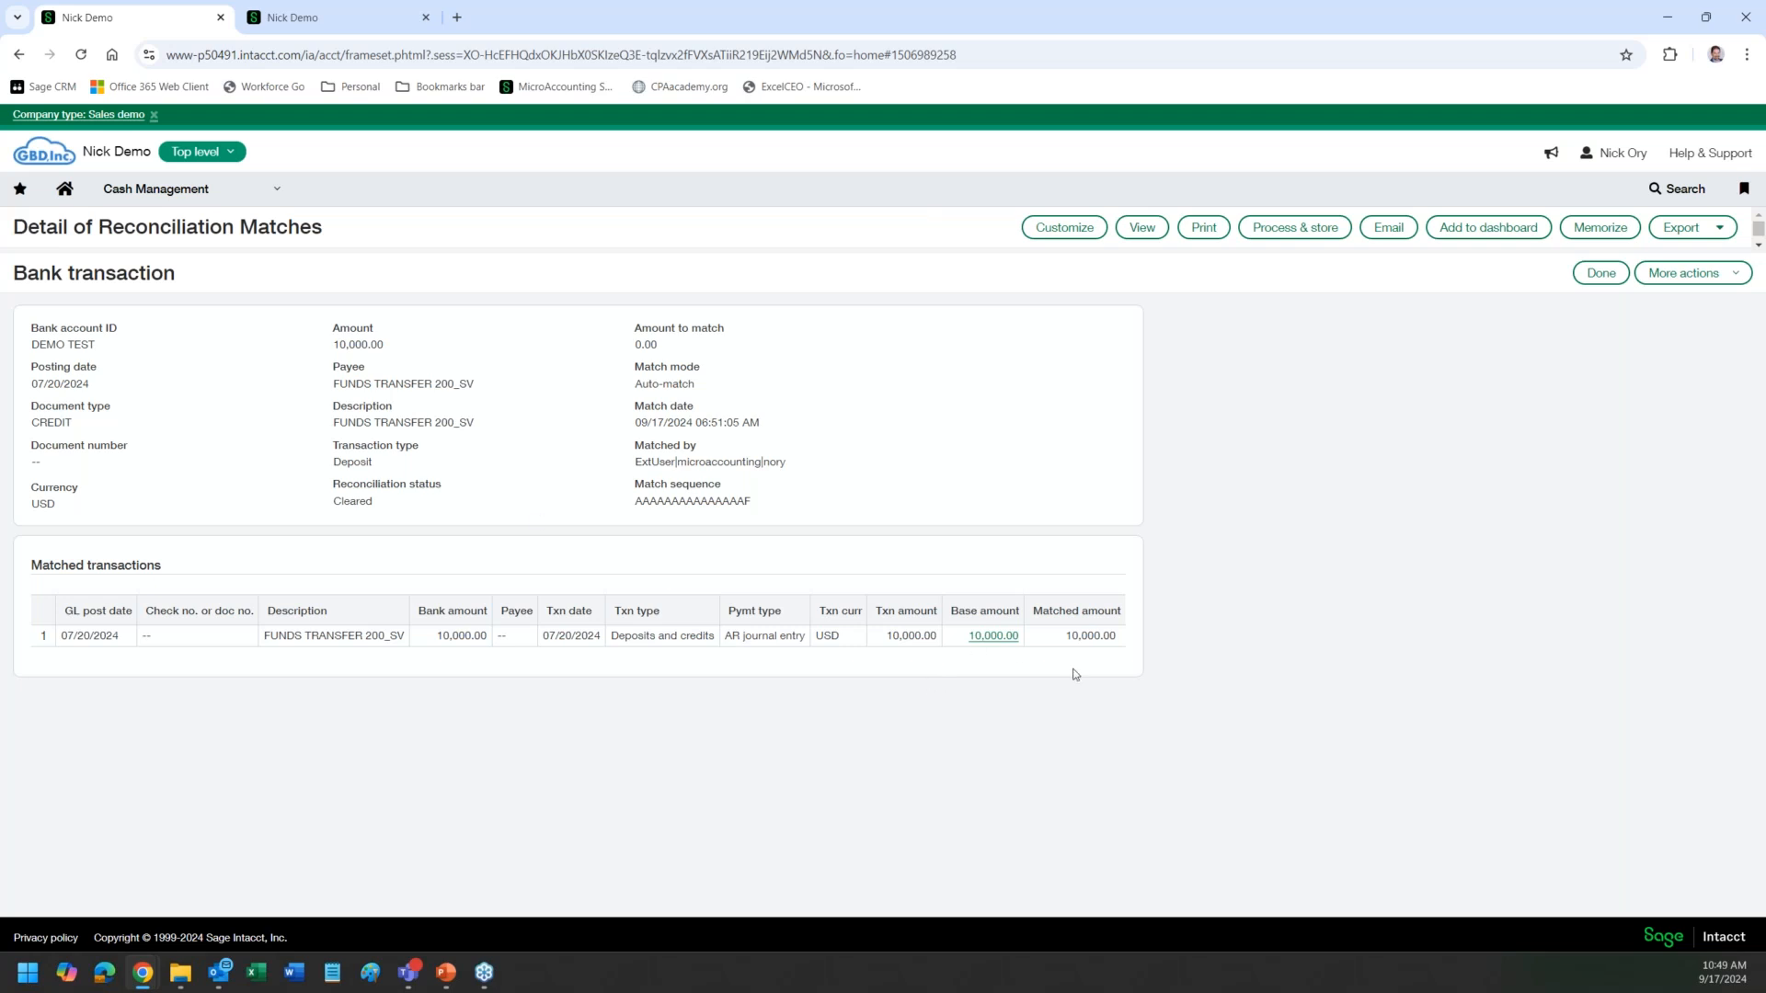
click(1601, 273)
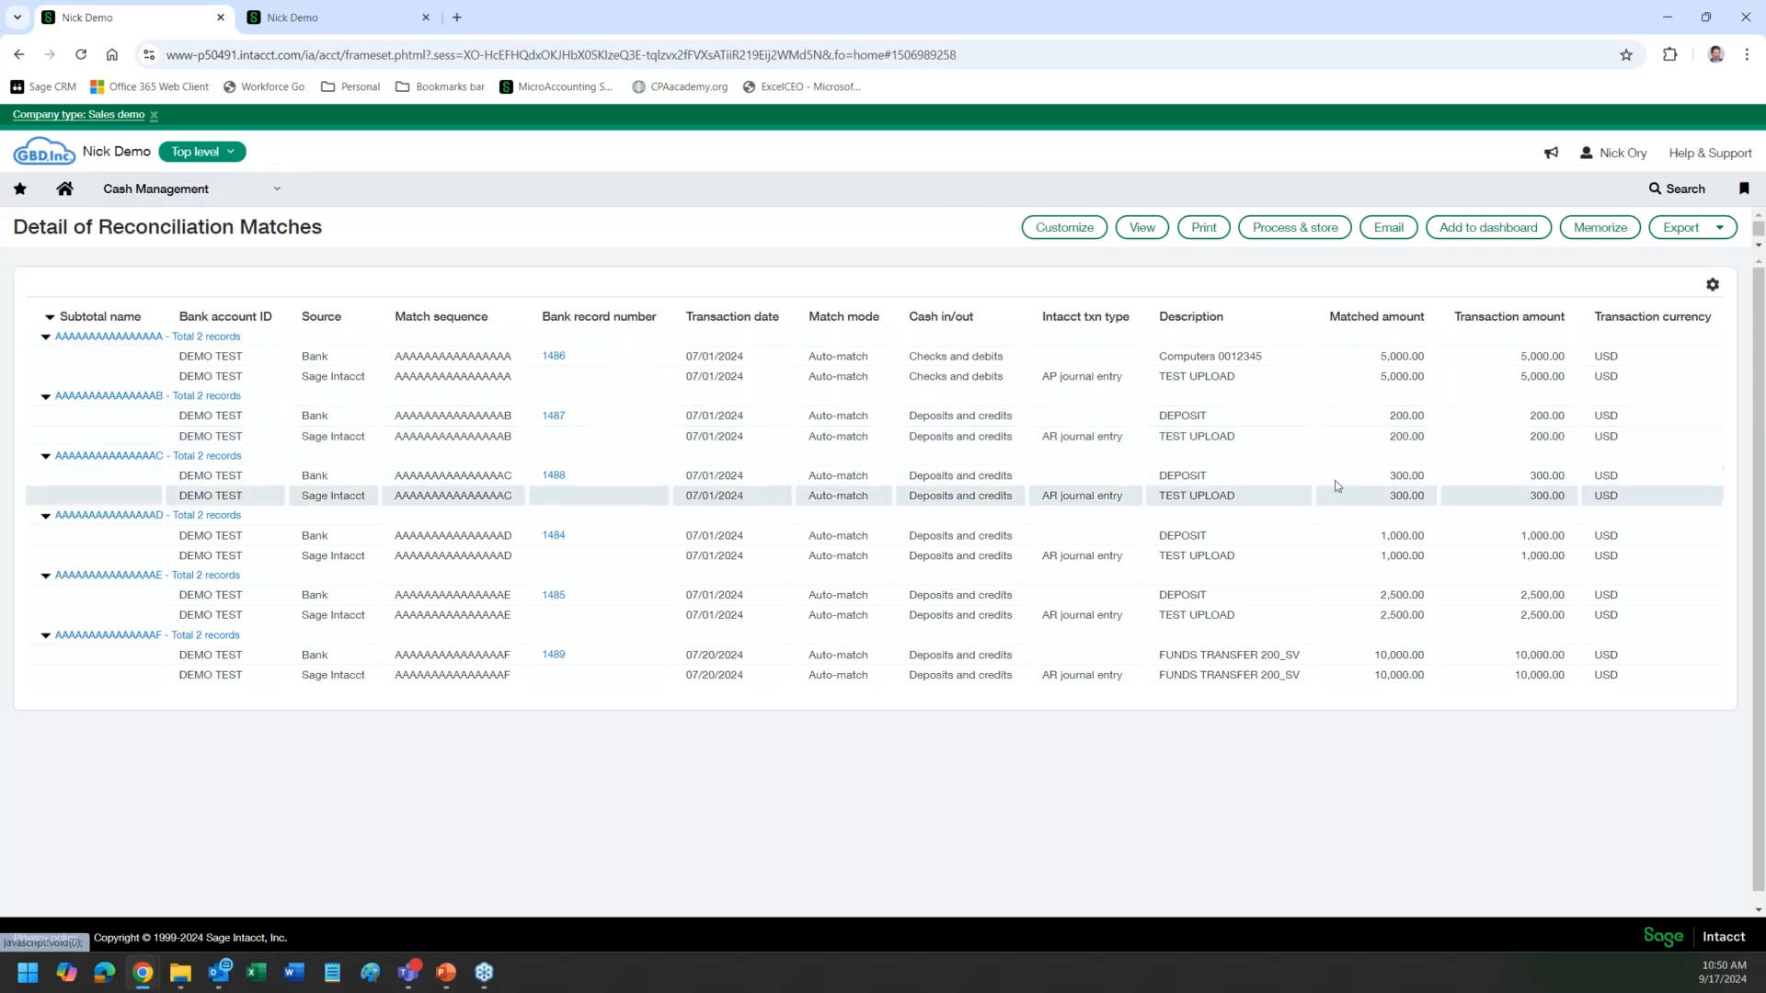
Step: Customize the Detail of Reconciliation Matches report, try filtering its source by B, and run it for viewing
click(1683, 227)
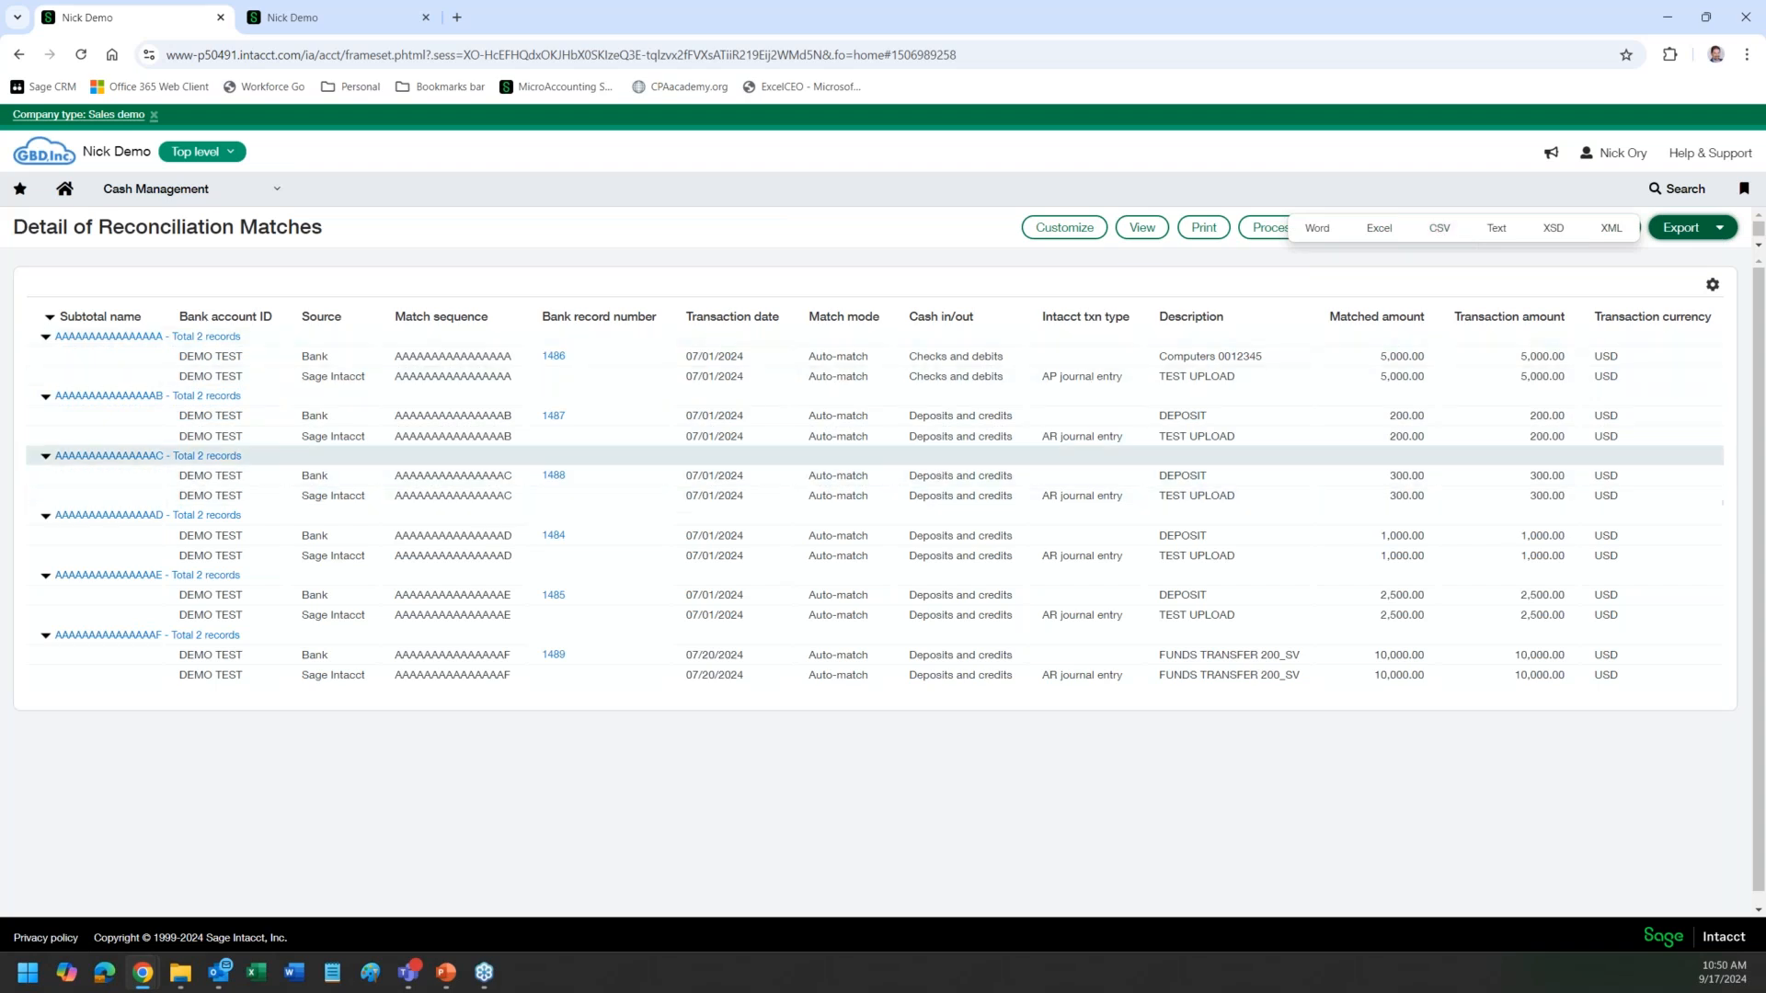
click(790, 240)
click(1053, 229)
click(99, 381)
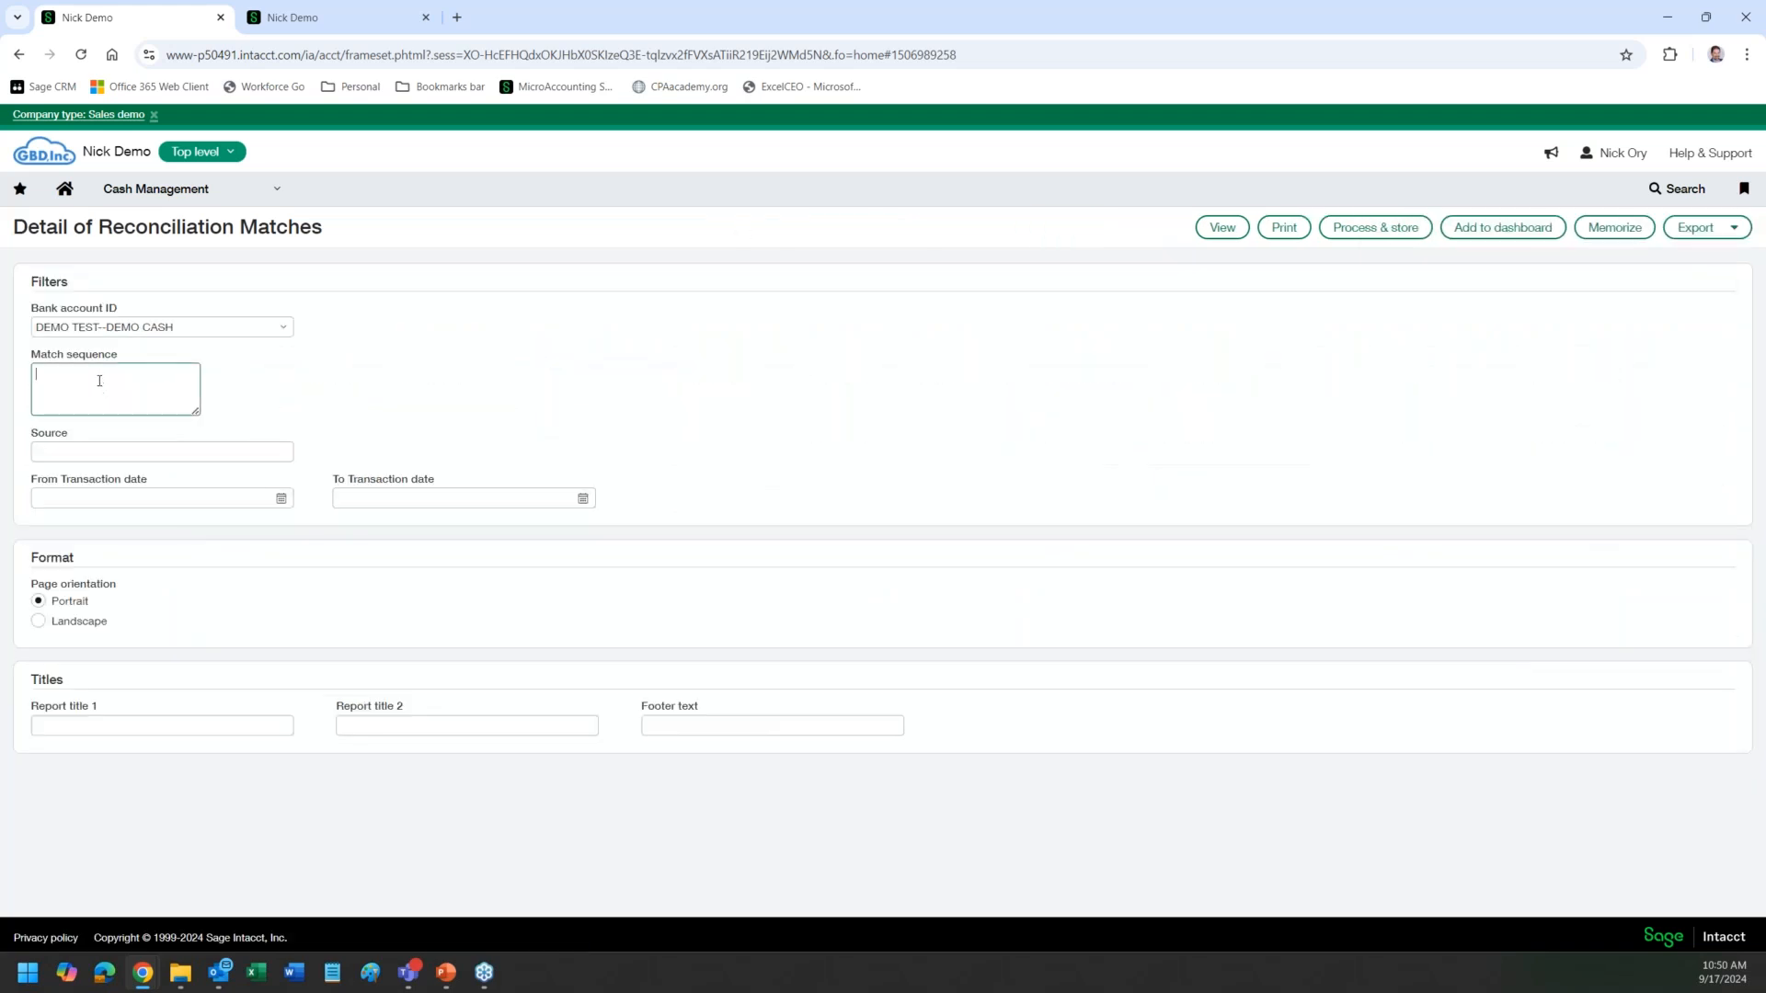
click(187, 451)
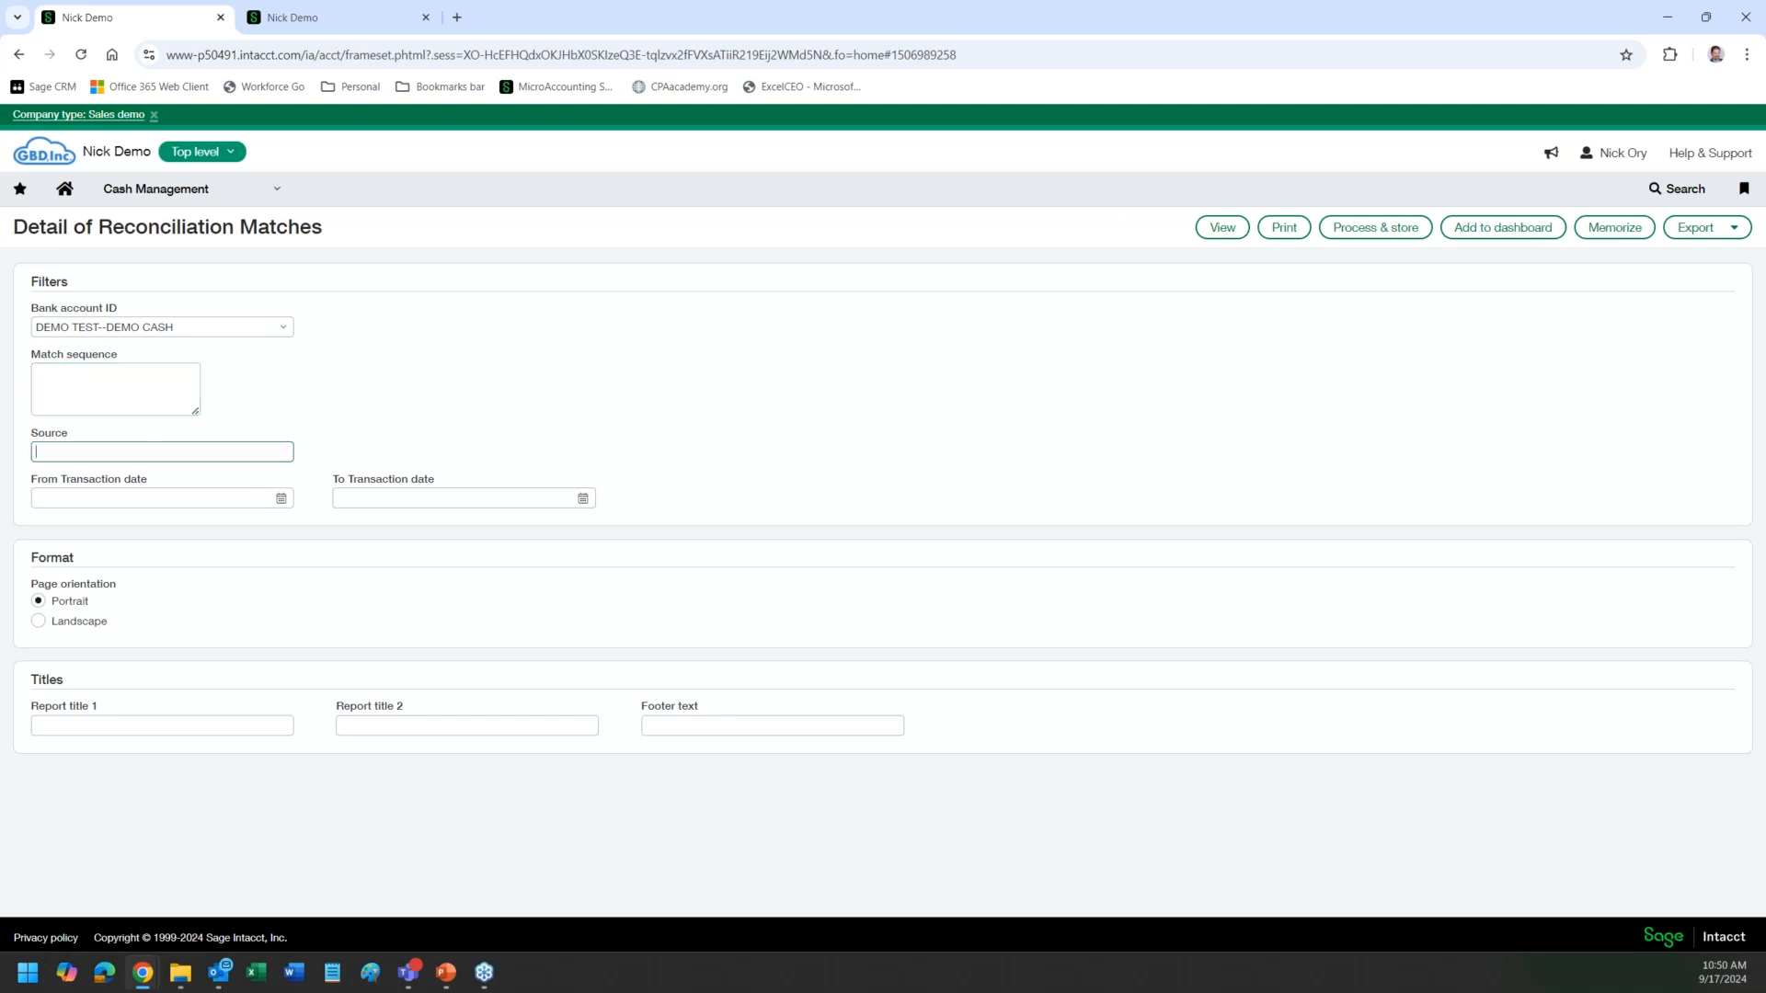
text(B)
click(1221, 229)
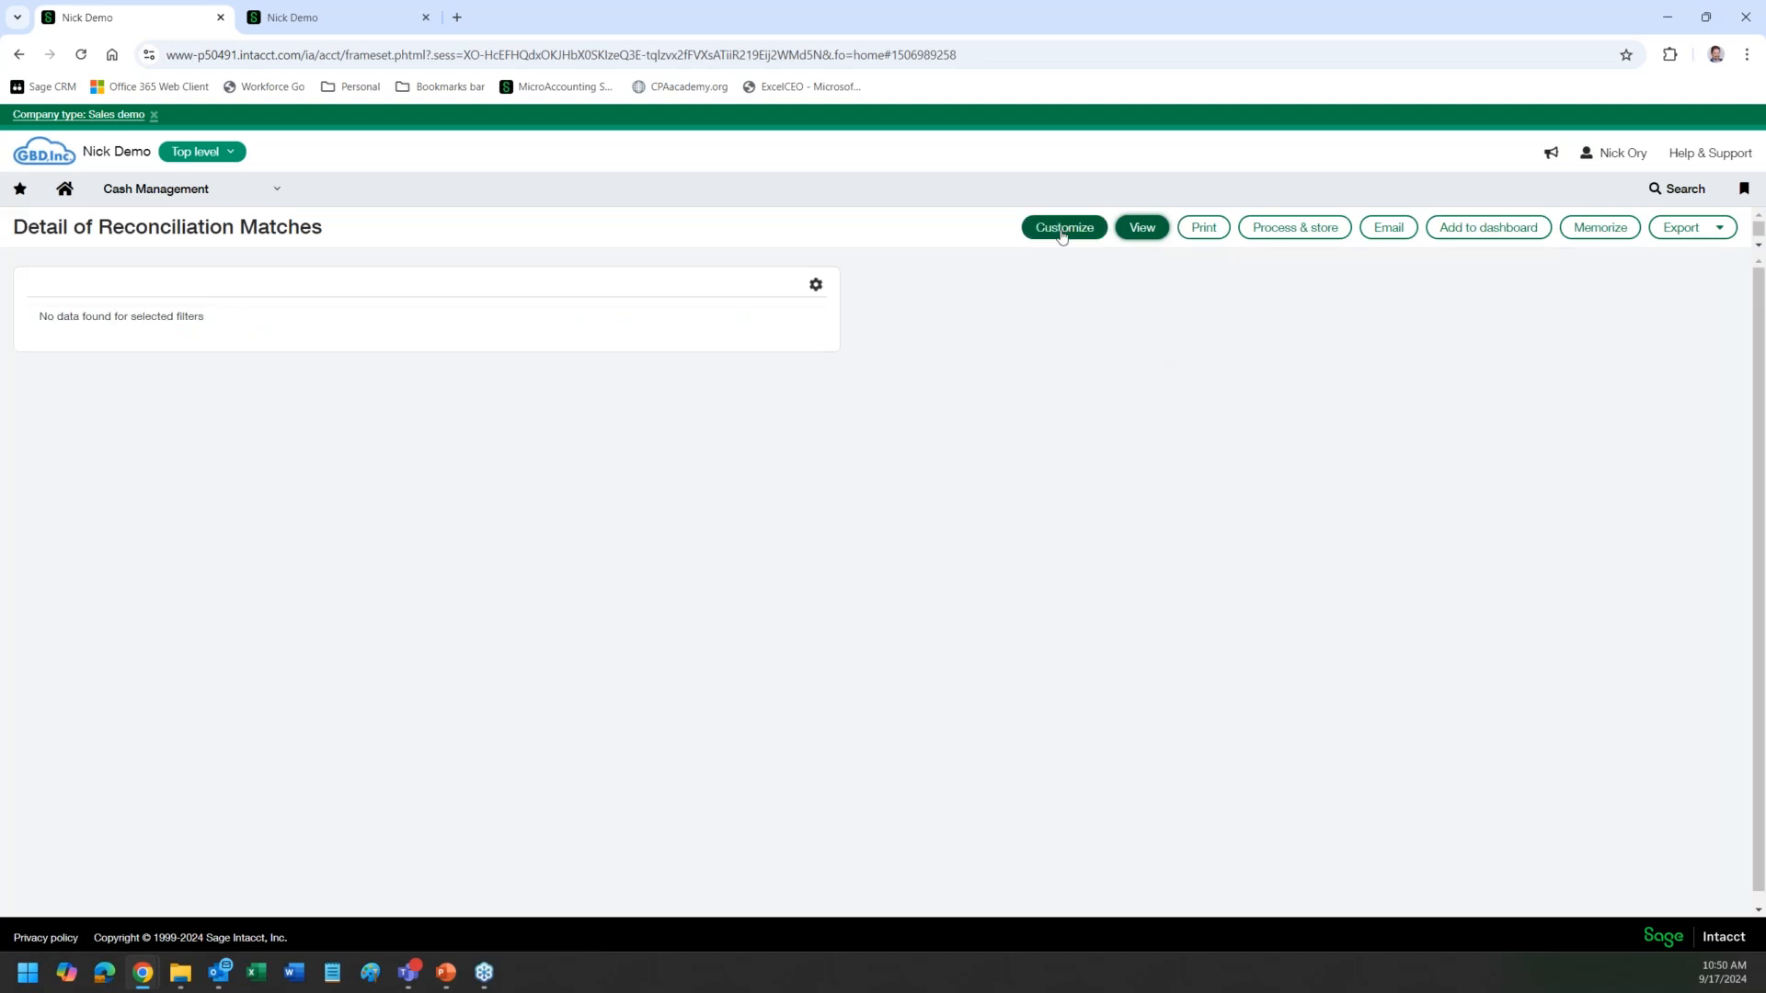
Step: Clear the source filter from the Detail of Reconciliation Matches report and run it again
click(1062, 230)
double_click(128, 456)
key(BackSpace)
click(1223, 227)
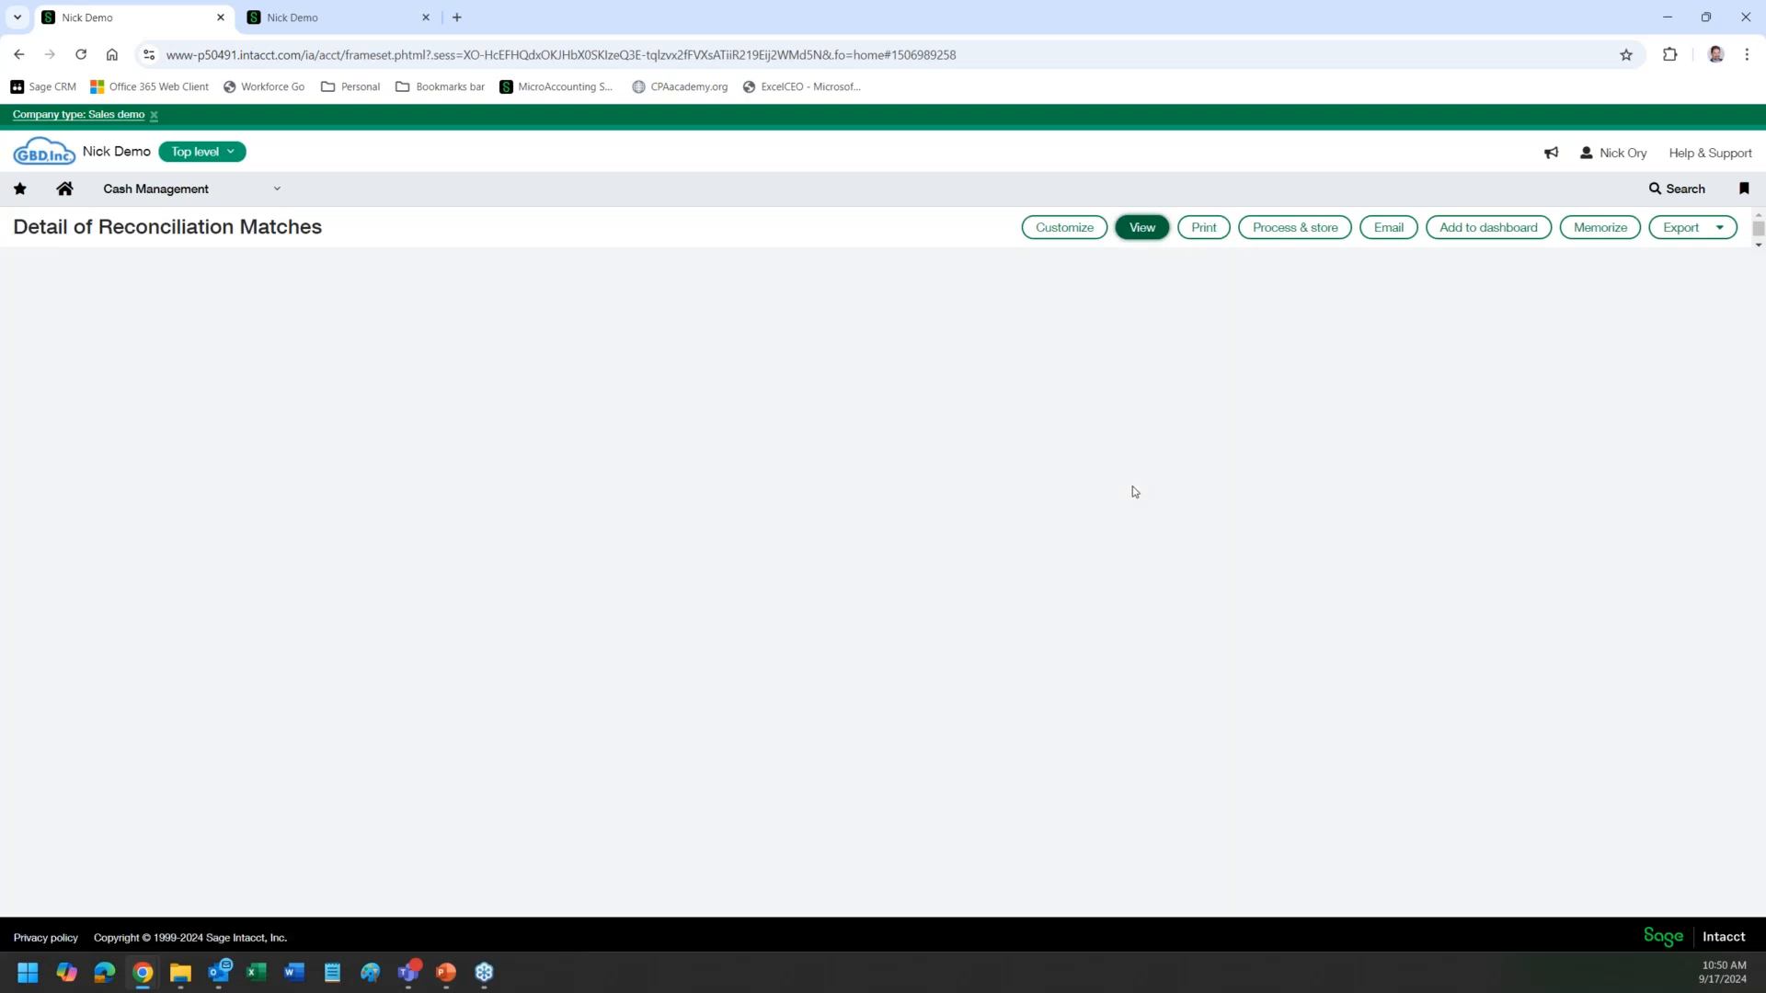
Step: Open the bank transaction import files list and check the status of the DEMO CASH imports
click(157, 188)
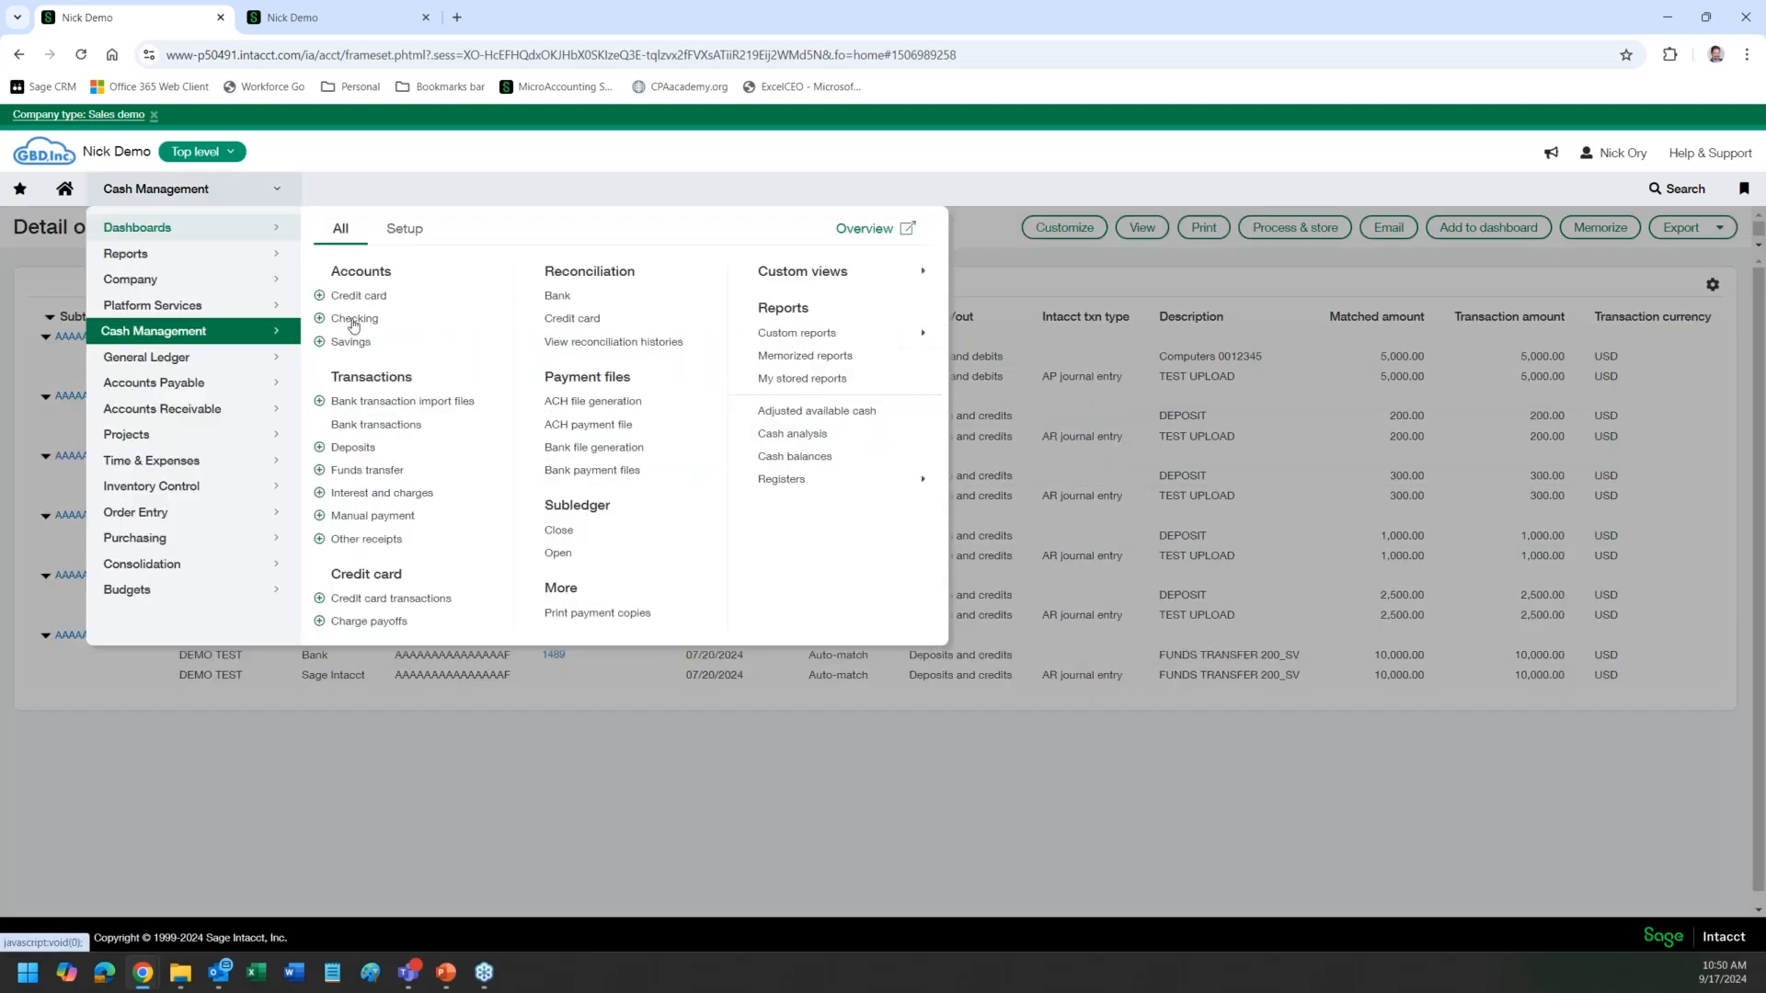
click(380, 403)
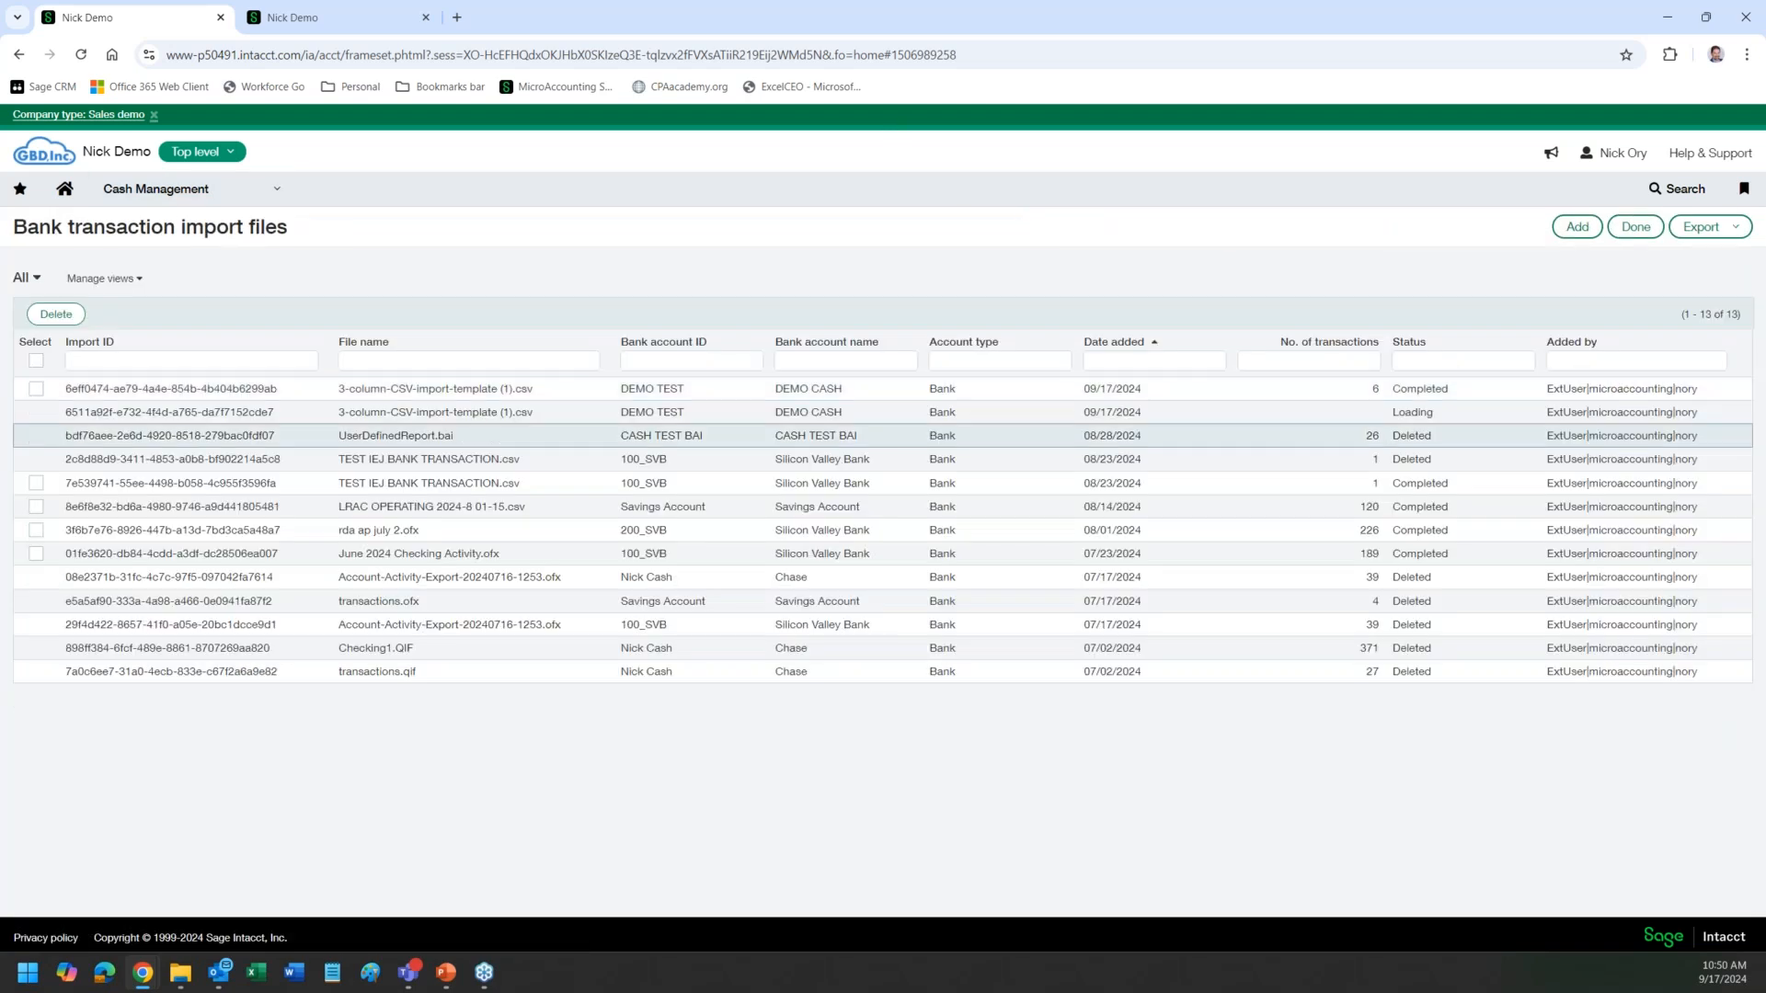
click(708, 362)
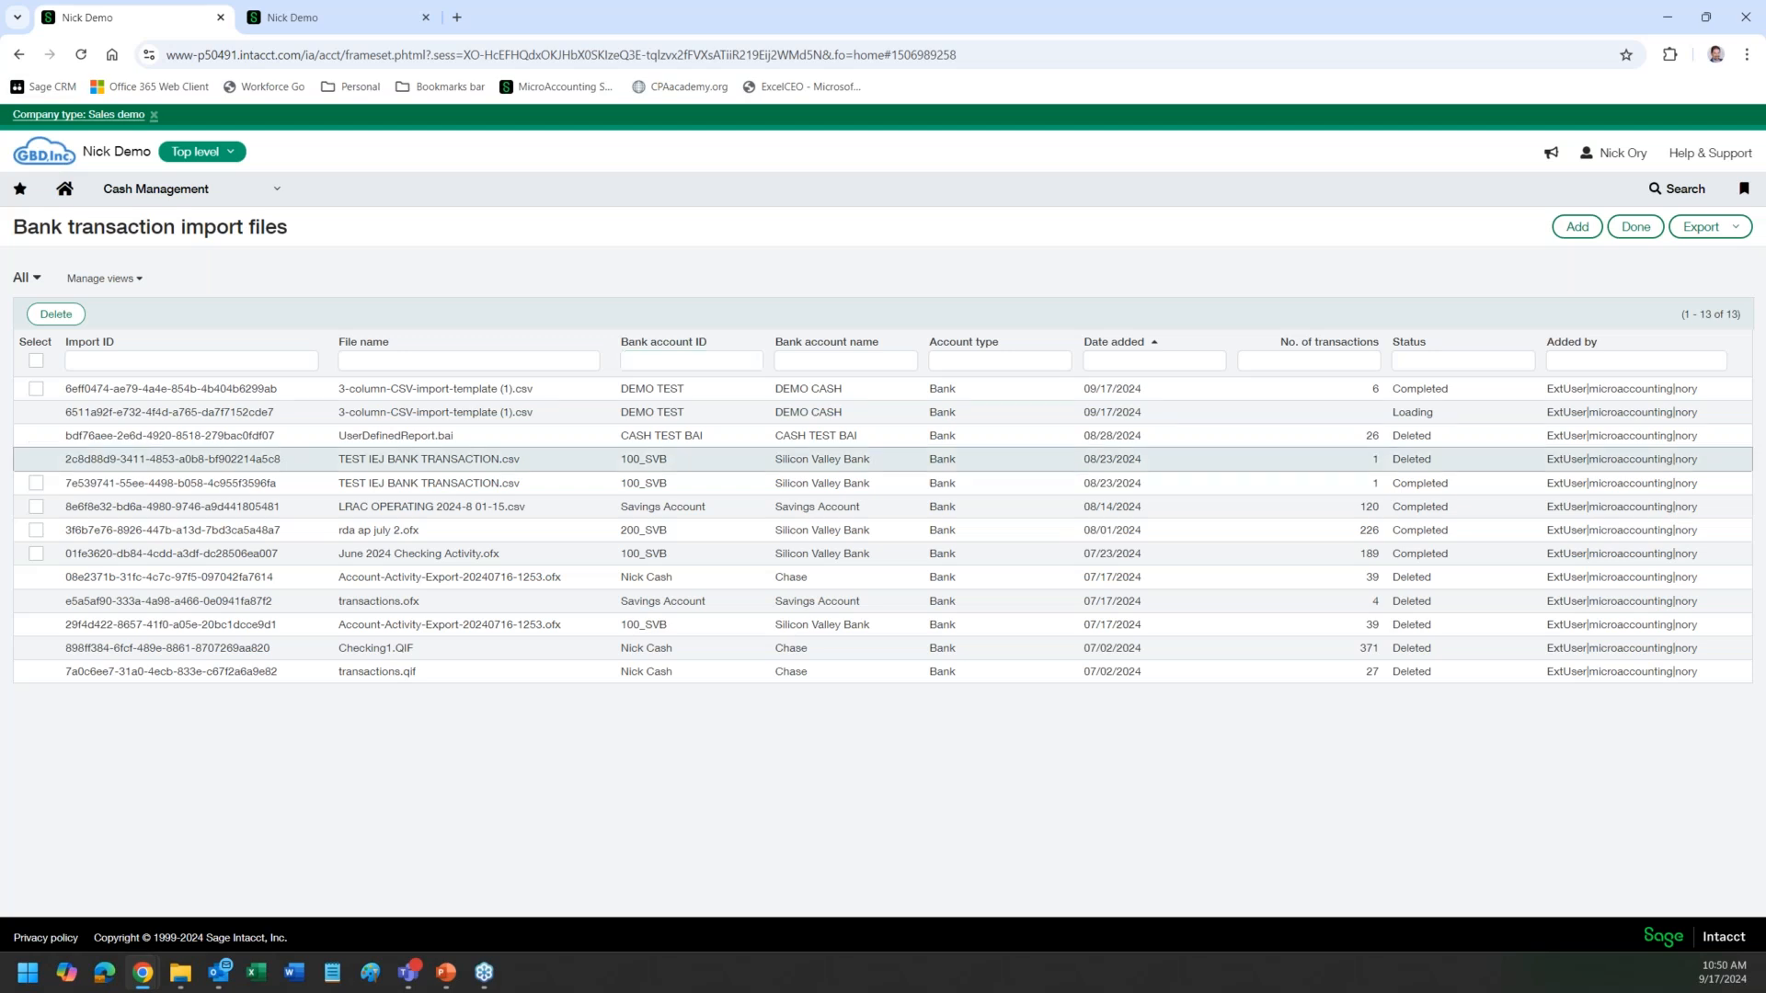
Step: Open the Cash Management reconciliation histories and filter the list by financial account ID Demo
click(236, 199)
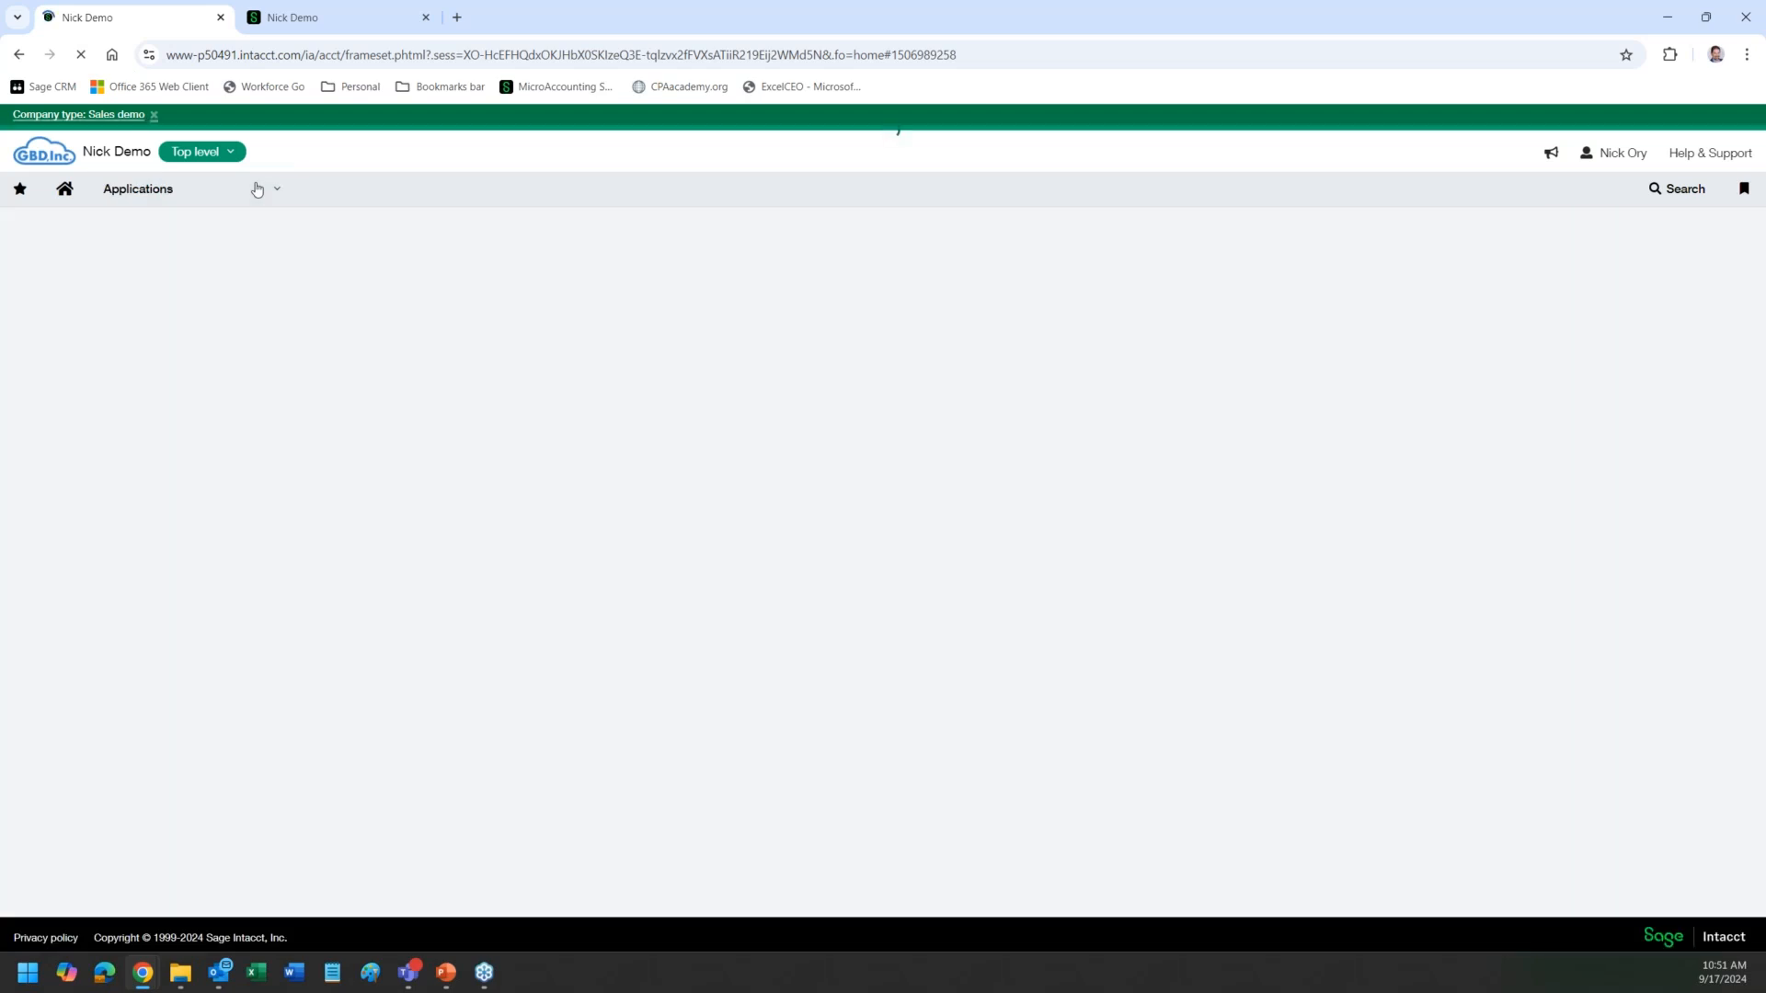
click(256, 188)
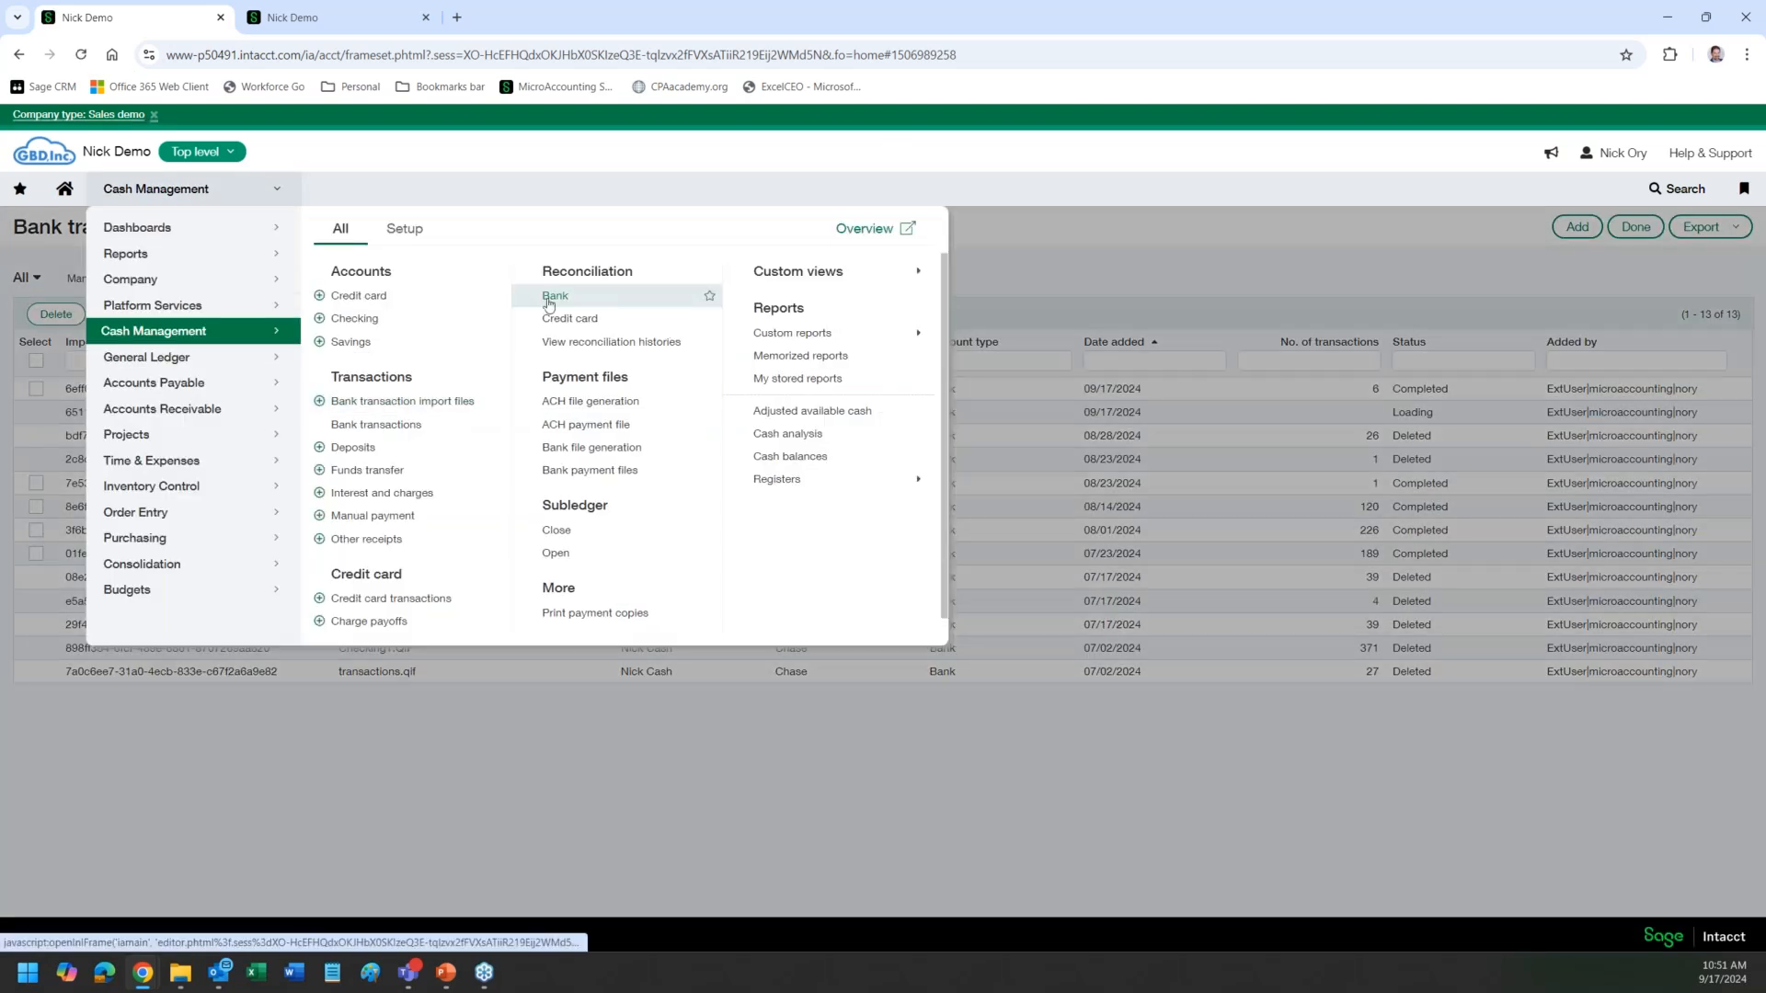
click(581, 346)
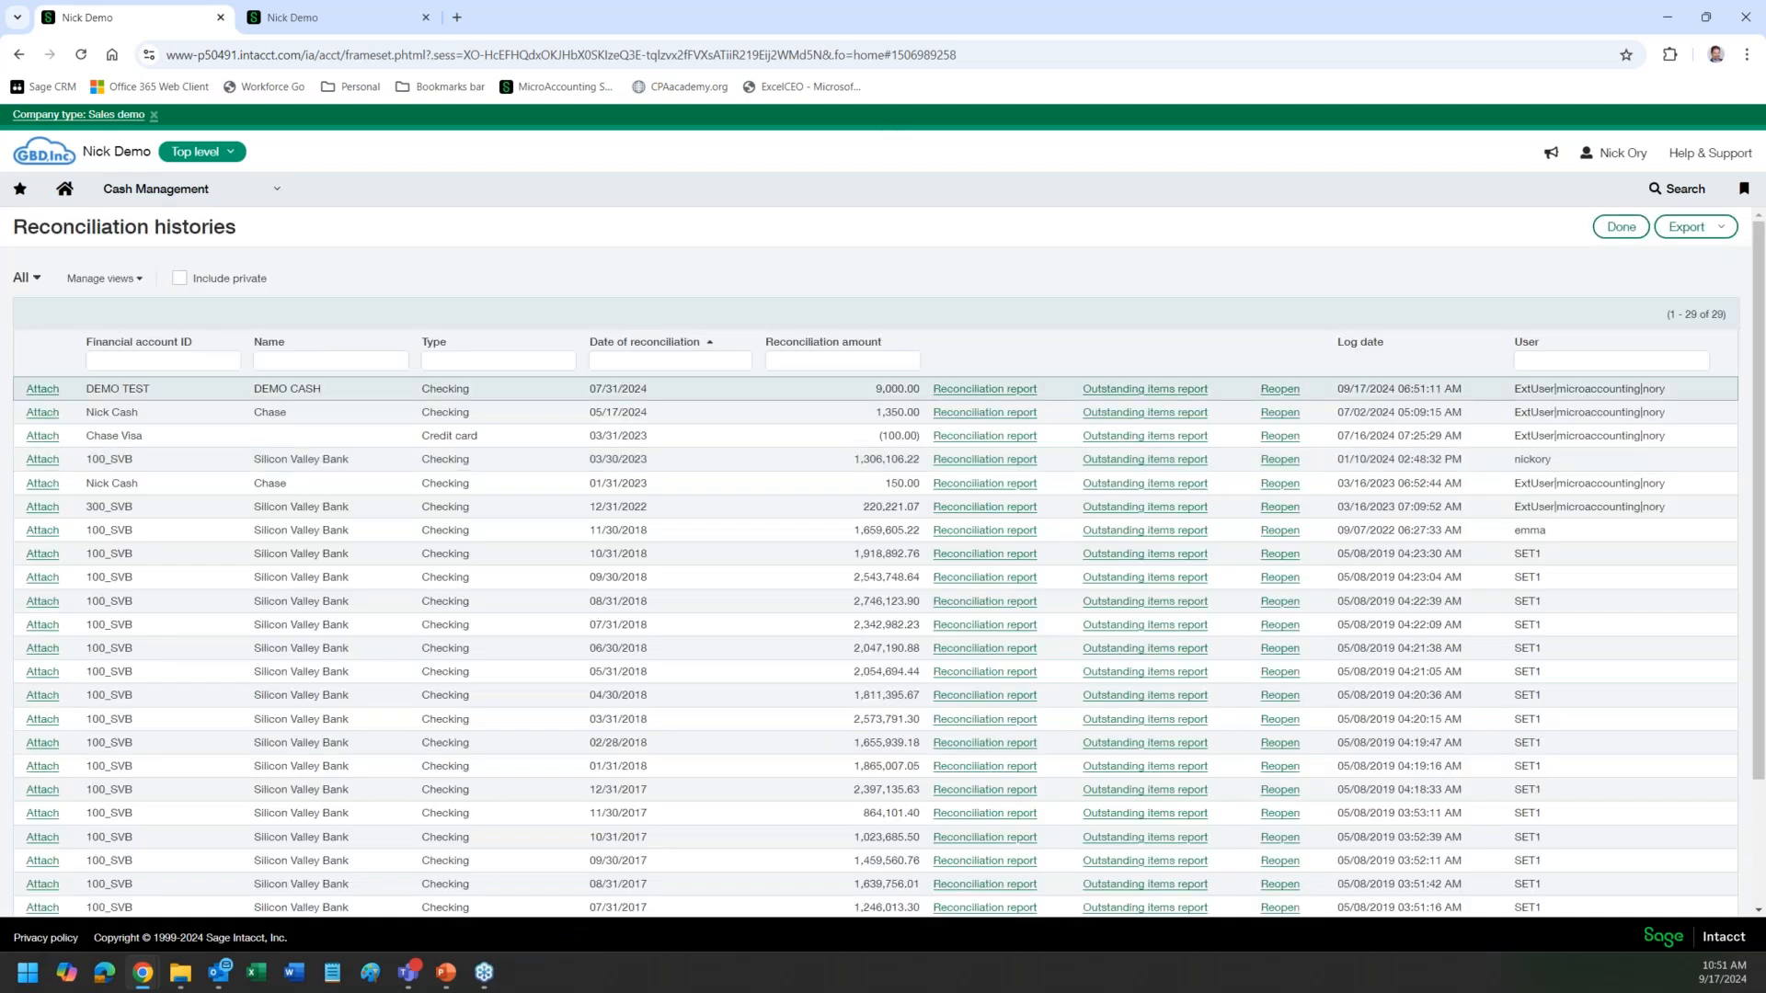
click(186, 362)
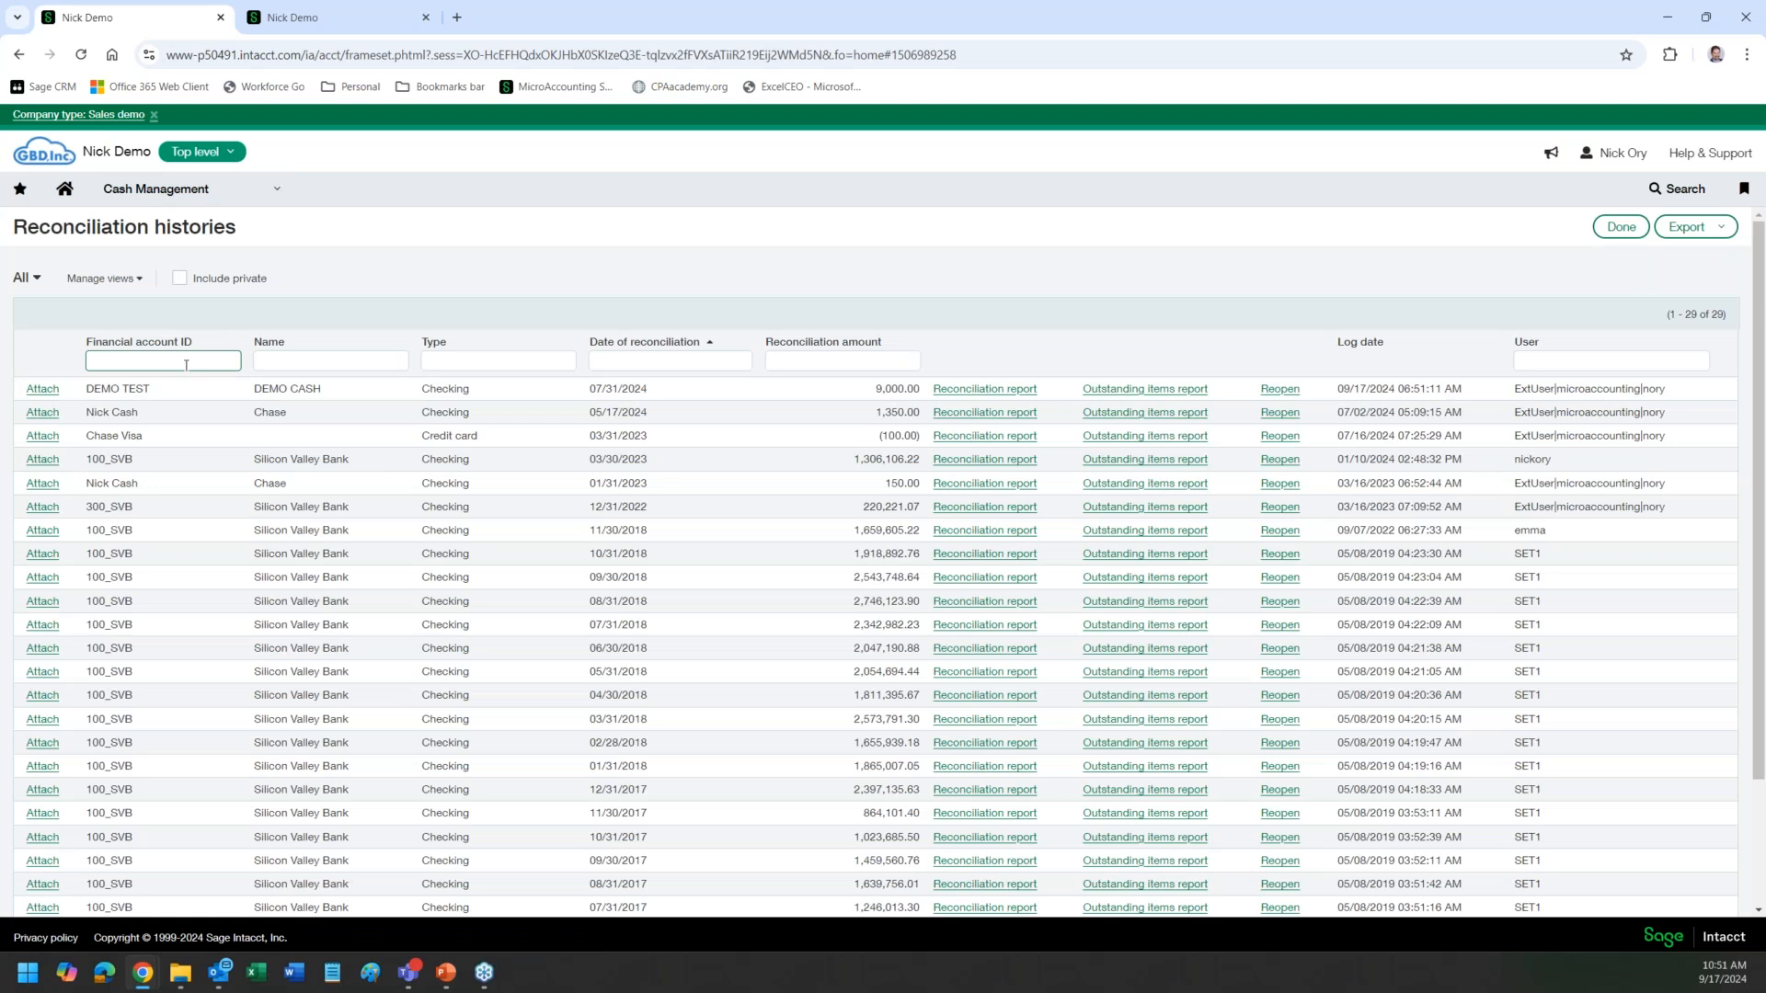
text(Demon)
key(Return)
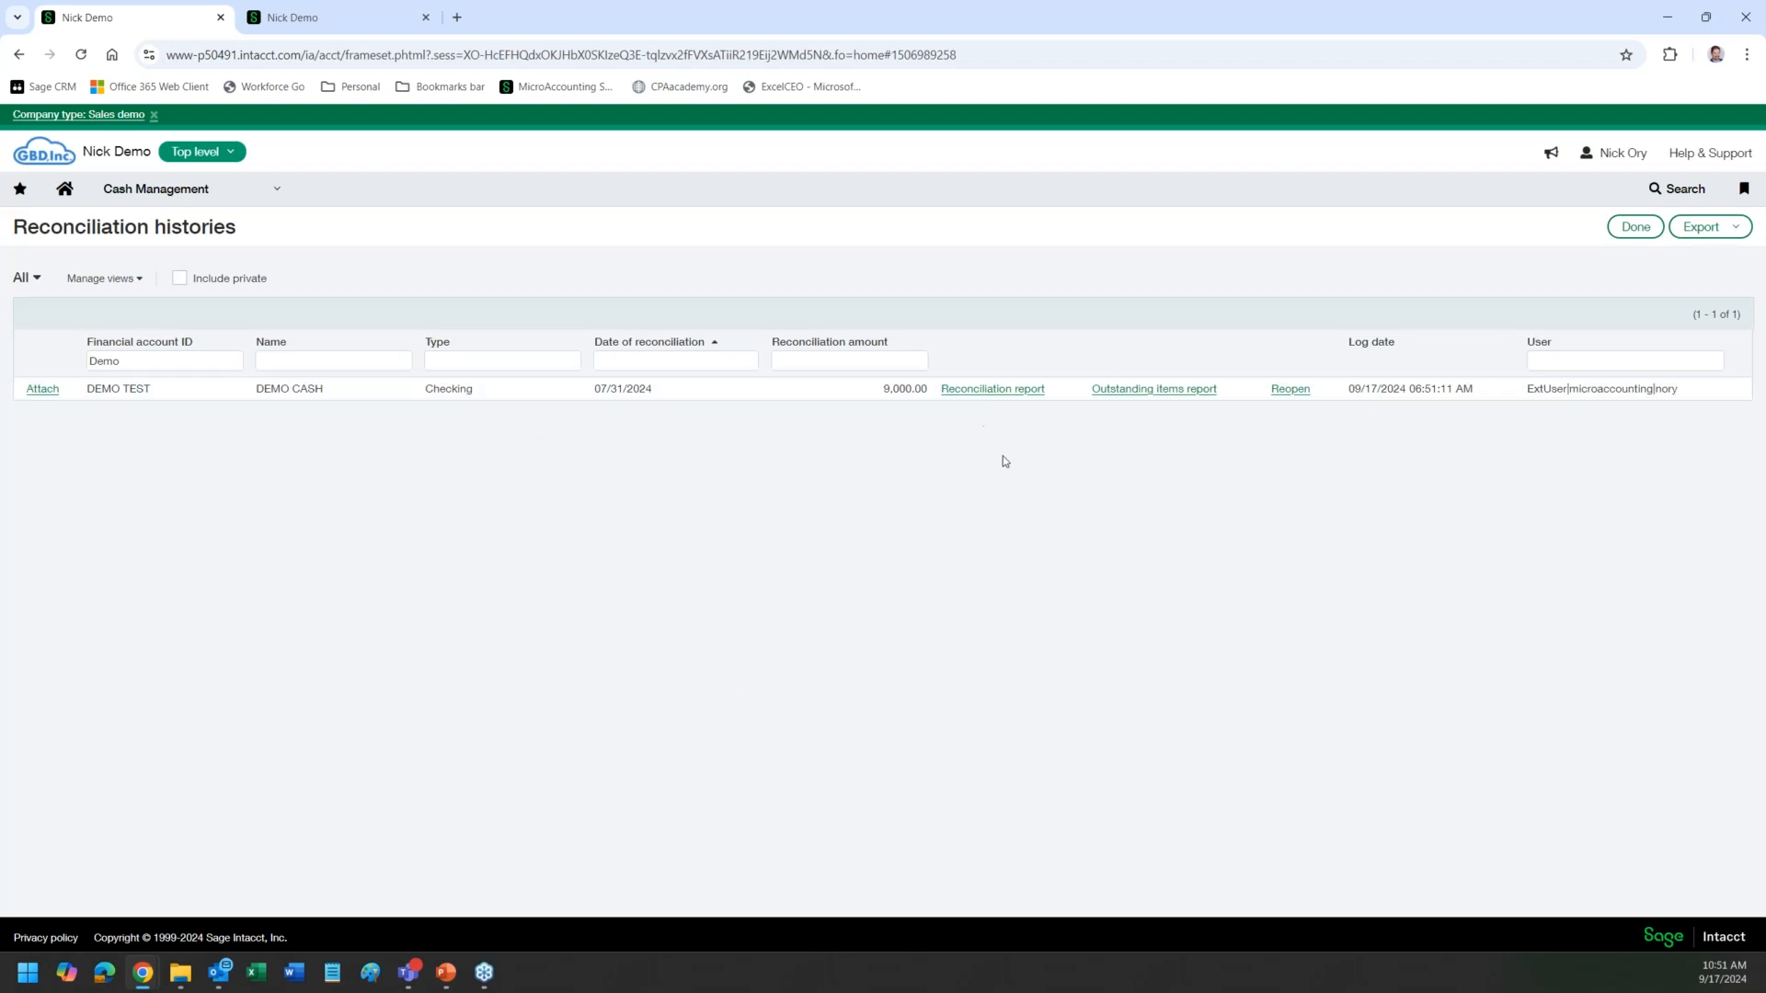
Step: Download the outstanding items report for the DEMO CASH reconciliation as CSV and close the leftover pop-up window
click(1014, 395)
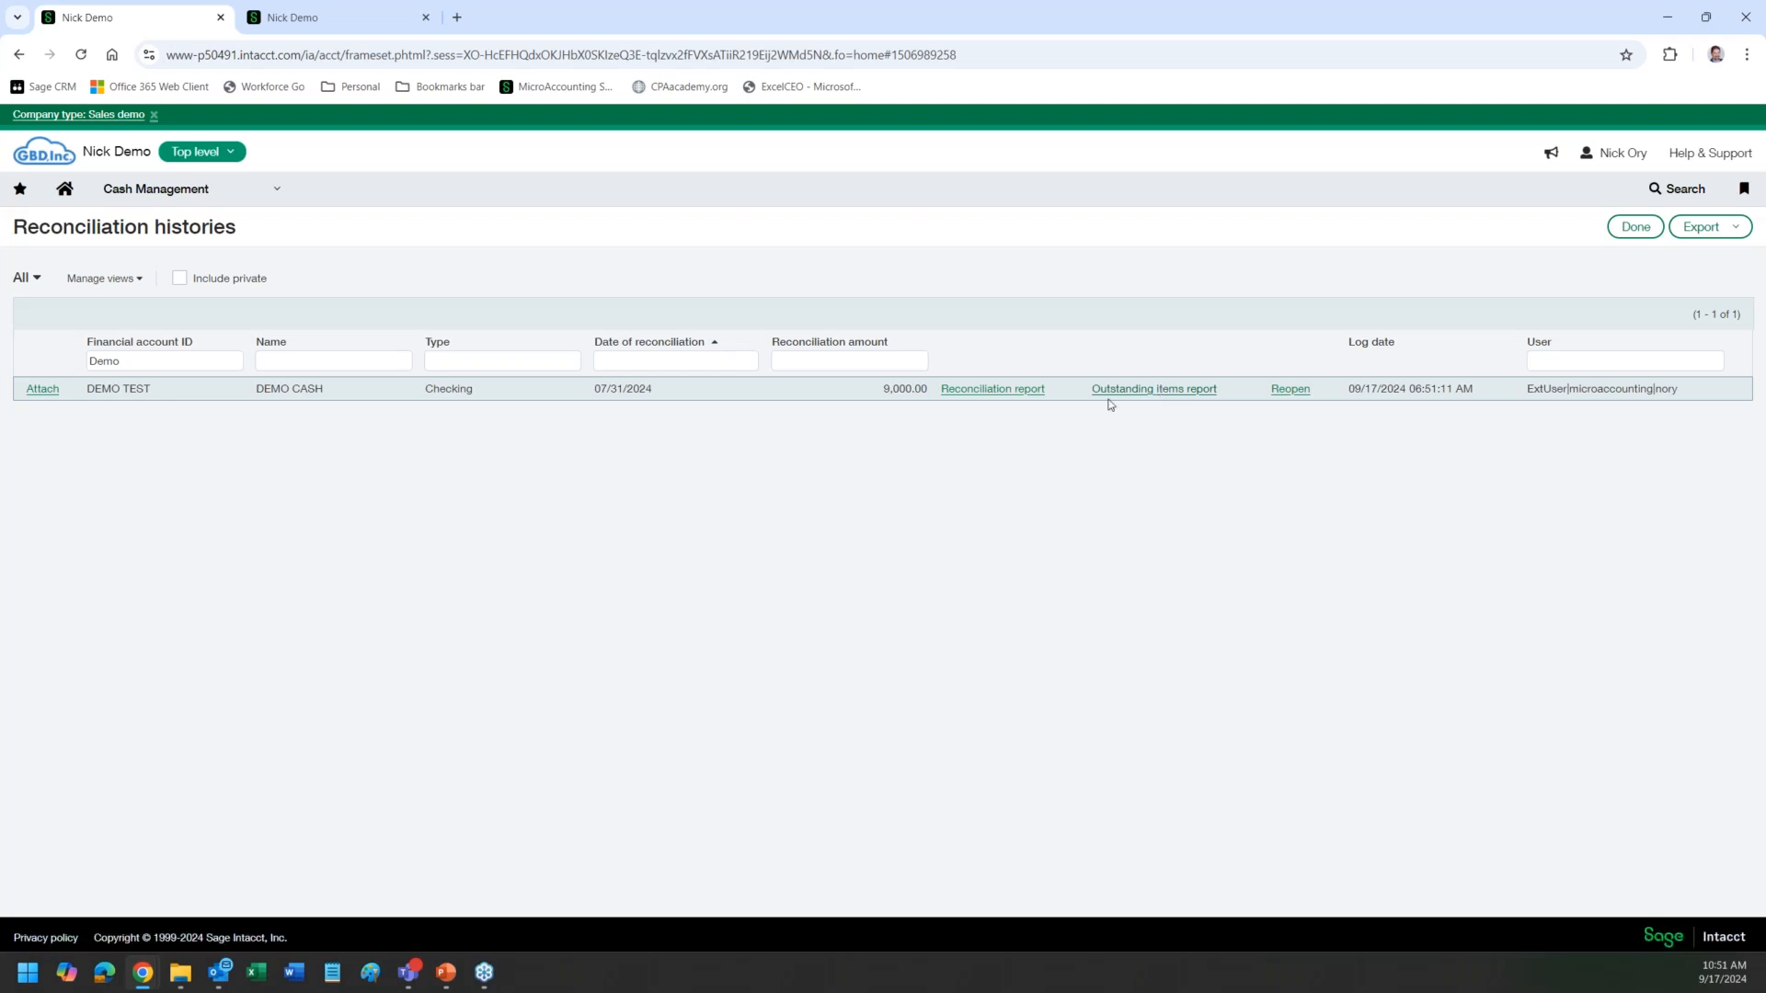
click(1146, 398)
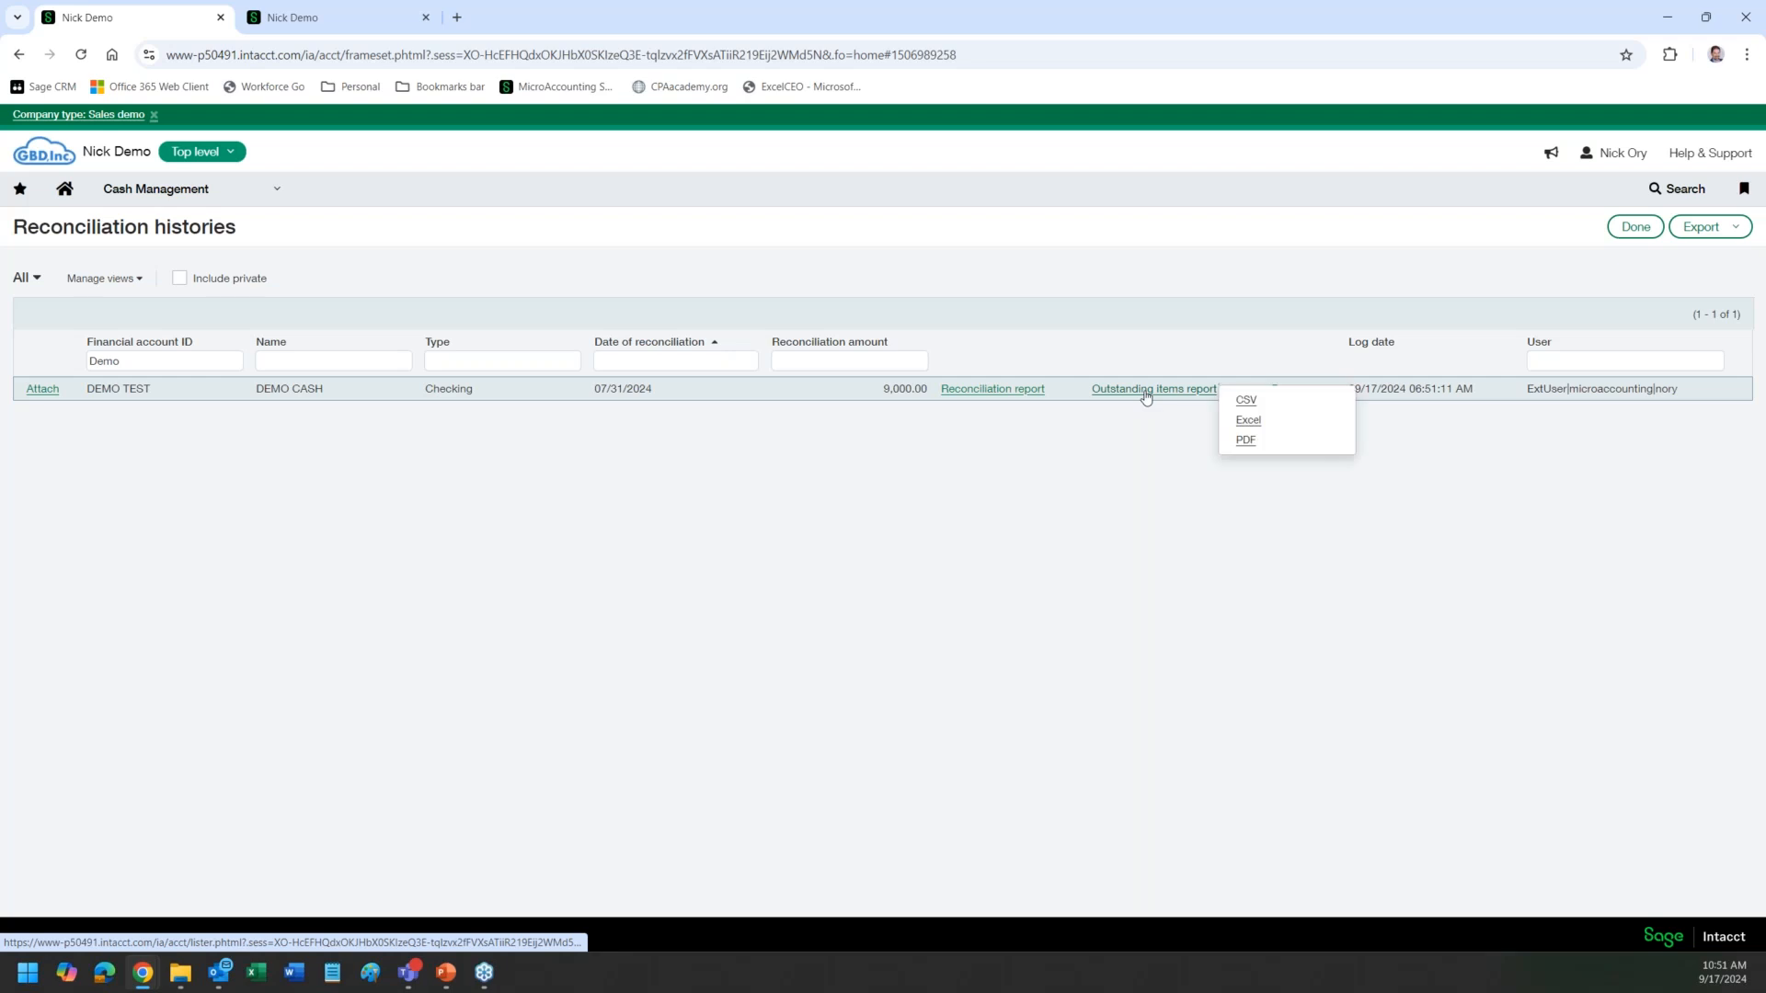
click(1247, 403)
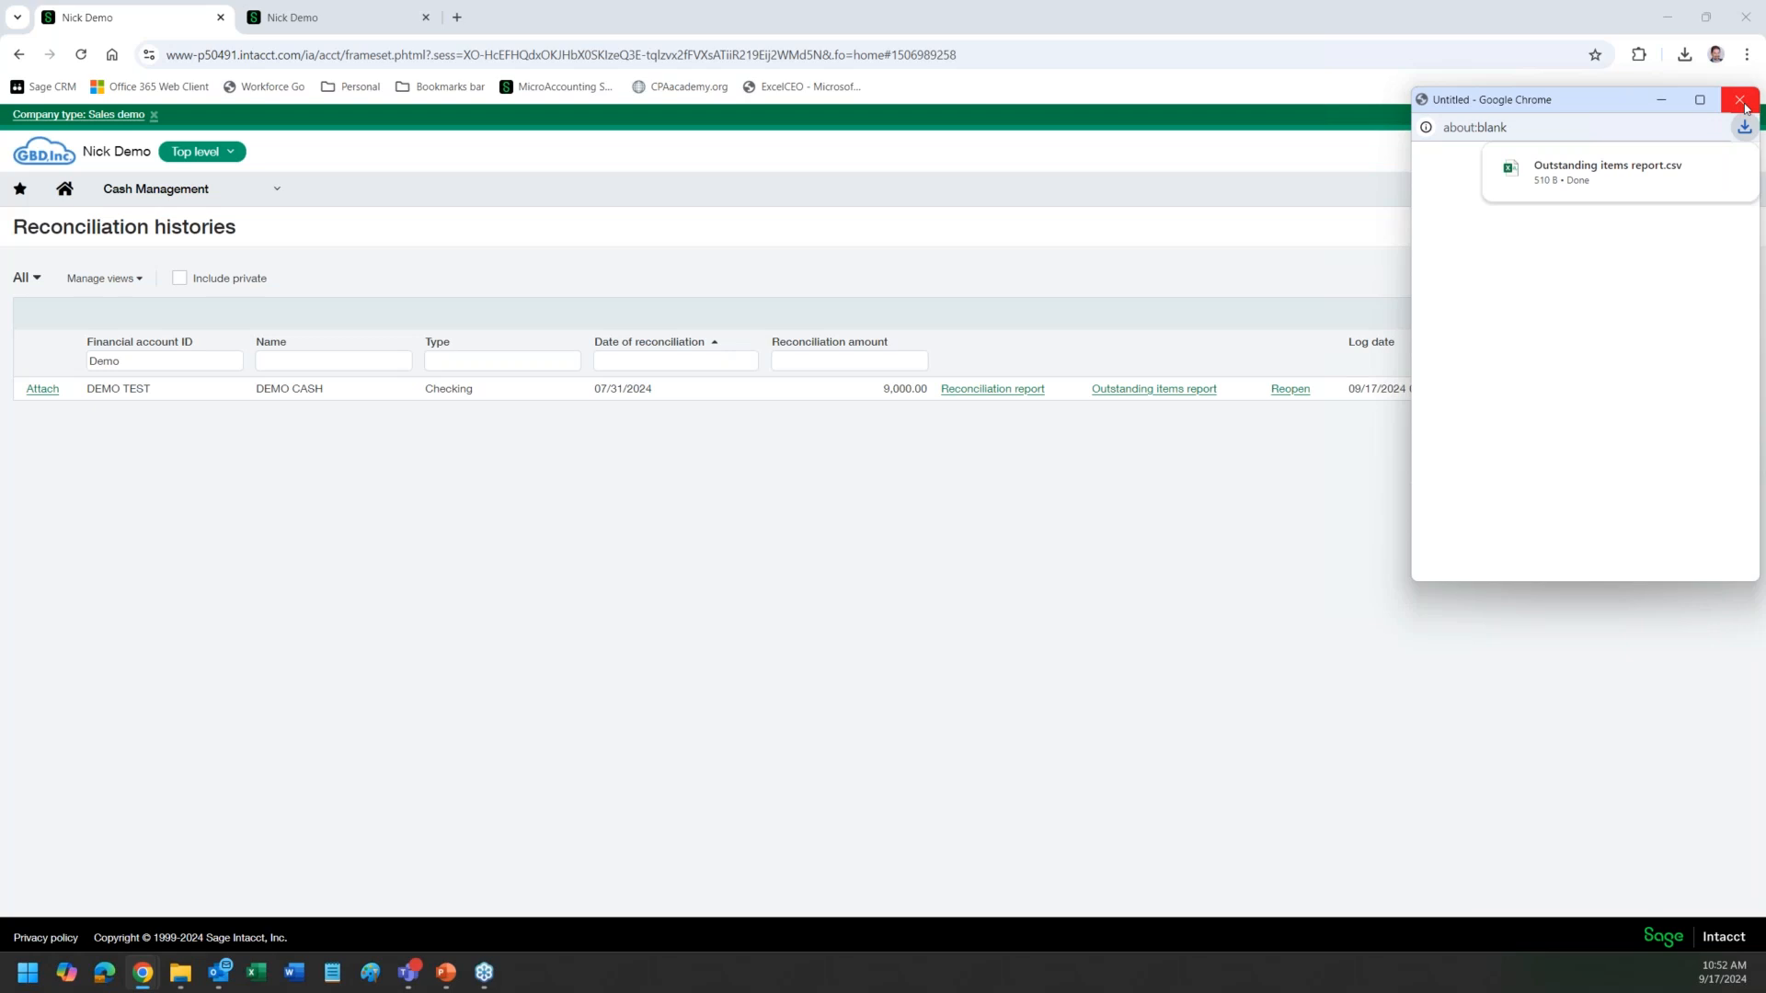
click(1740, 101)
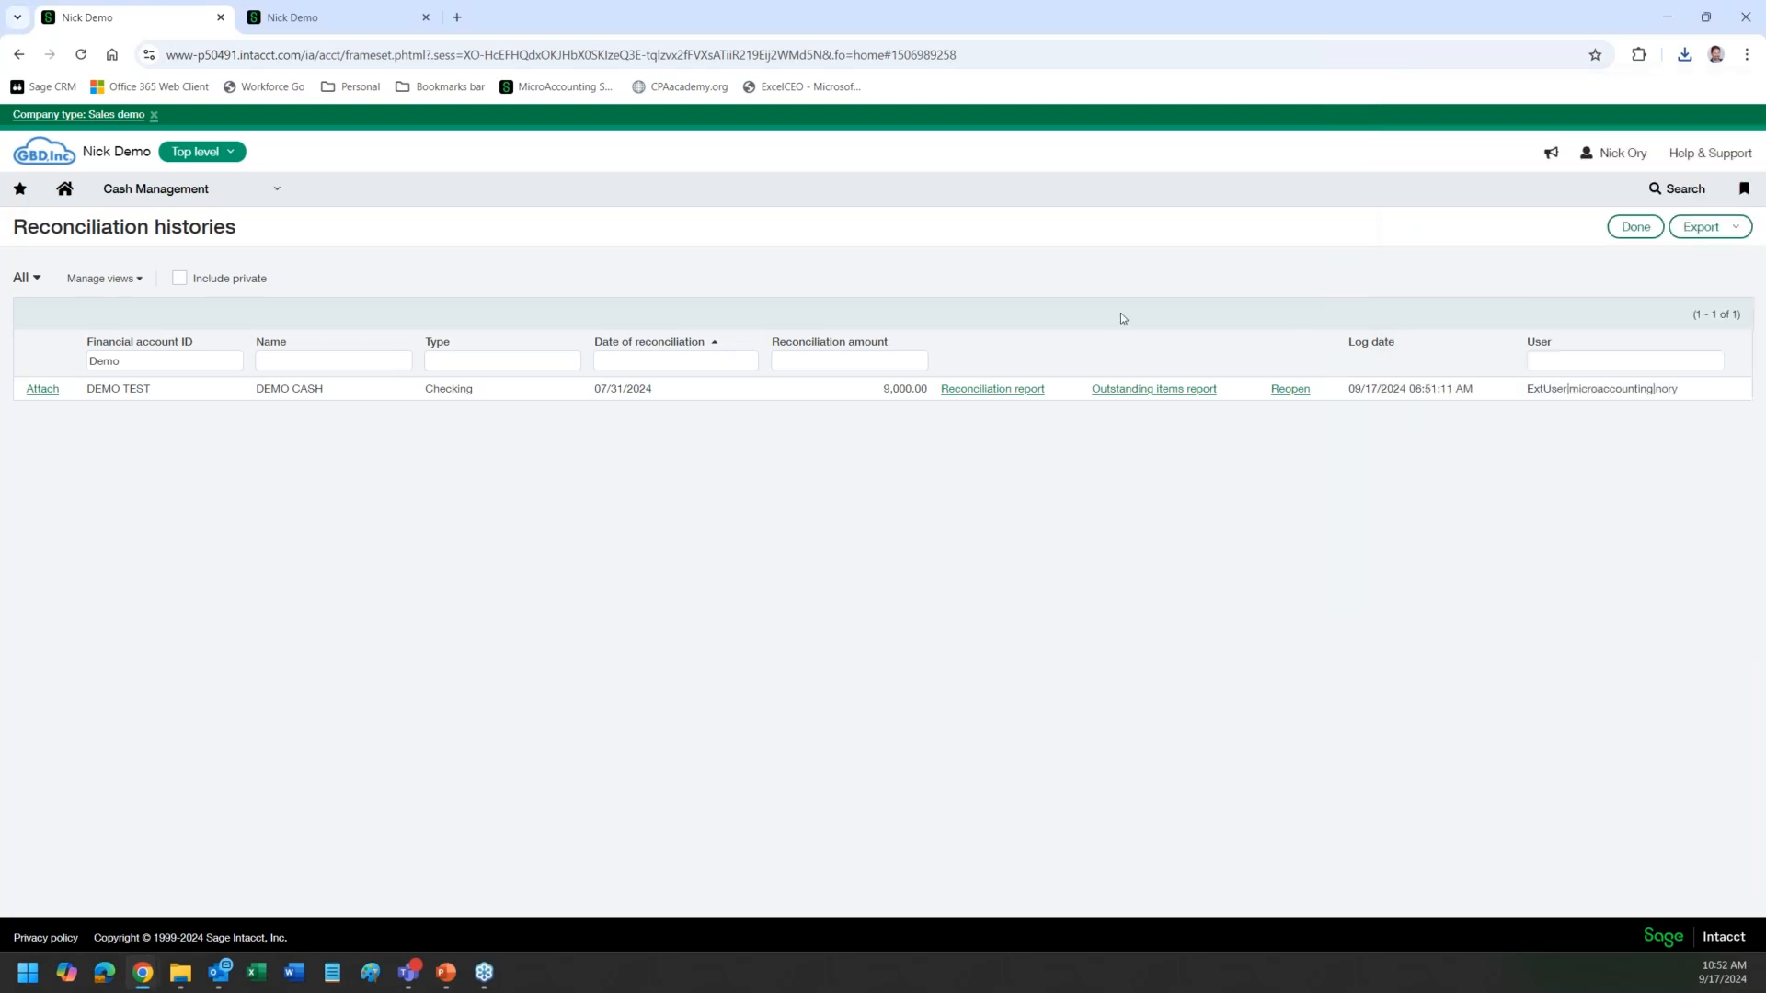
Step: View the DEMO CASH reconciliation report as PDF at 125%, examine its balances and cleared items, and close it
click(1045, 388)
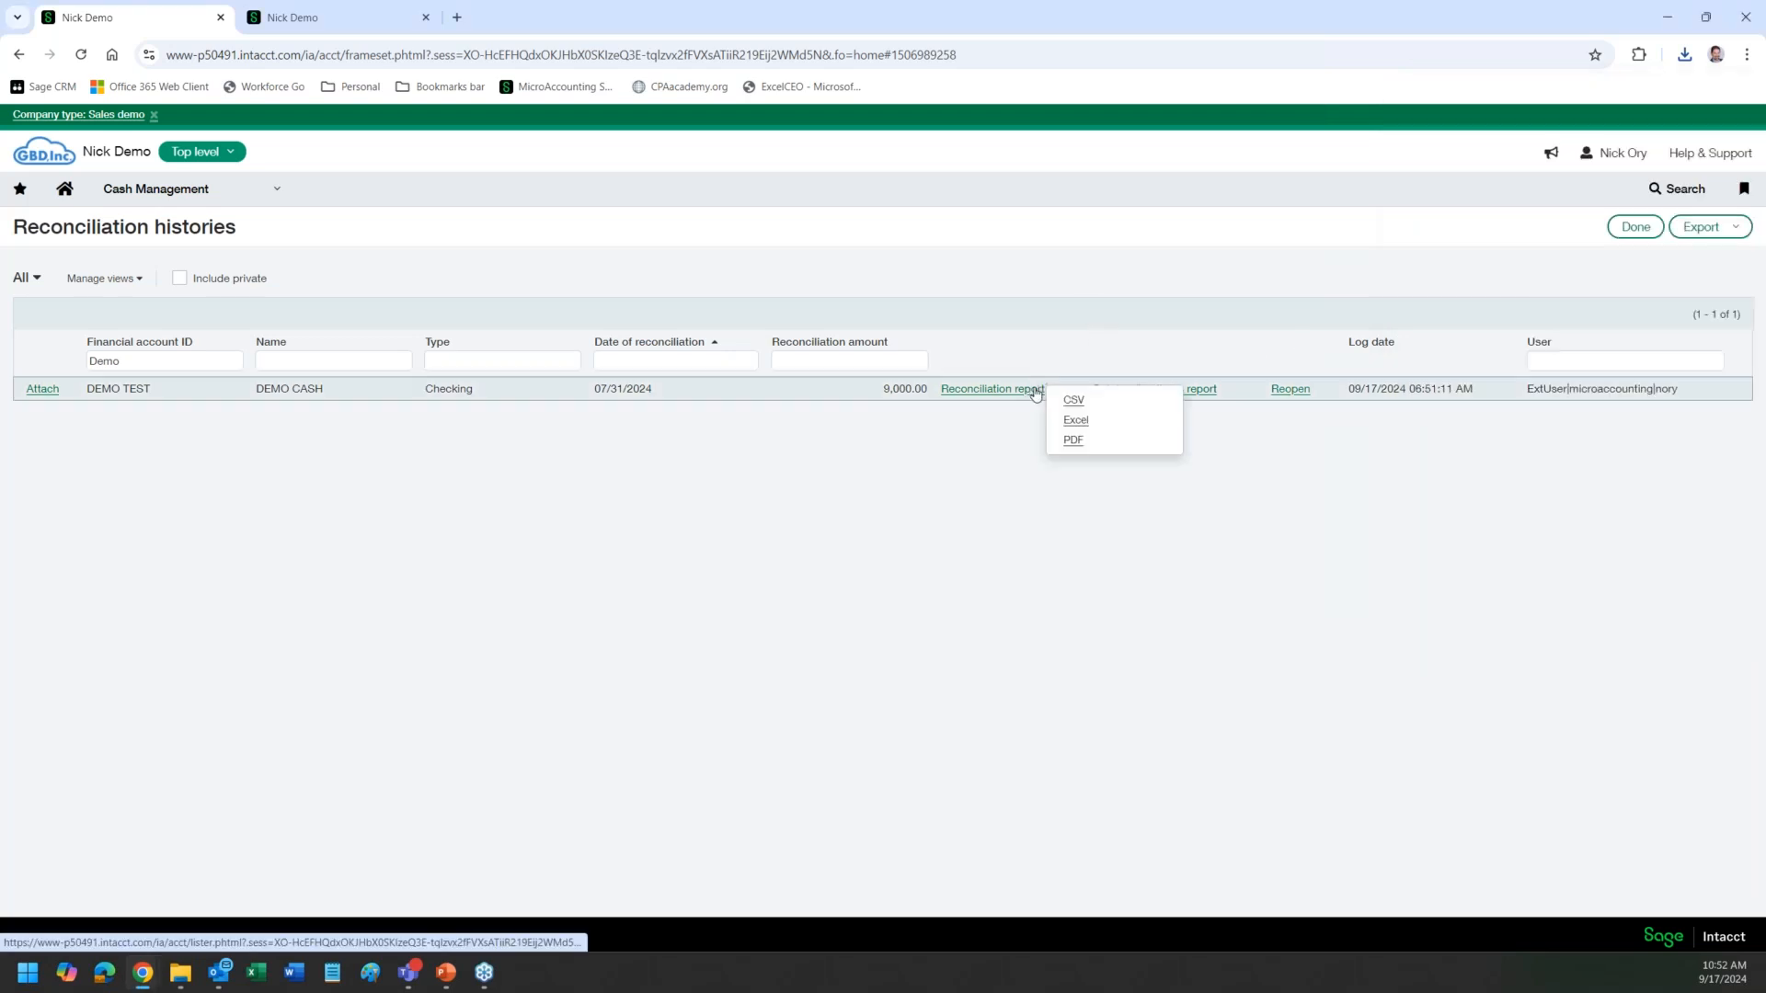
click(1072, 439)
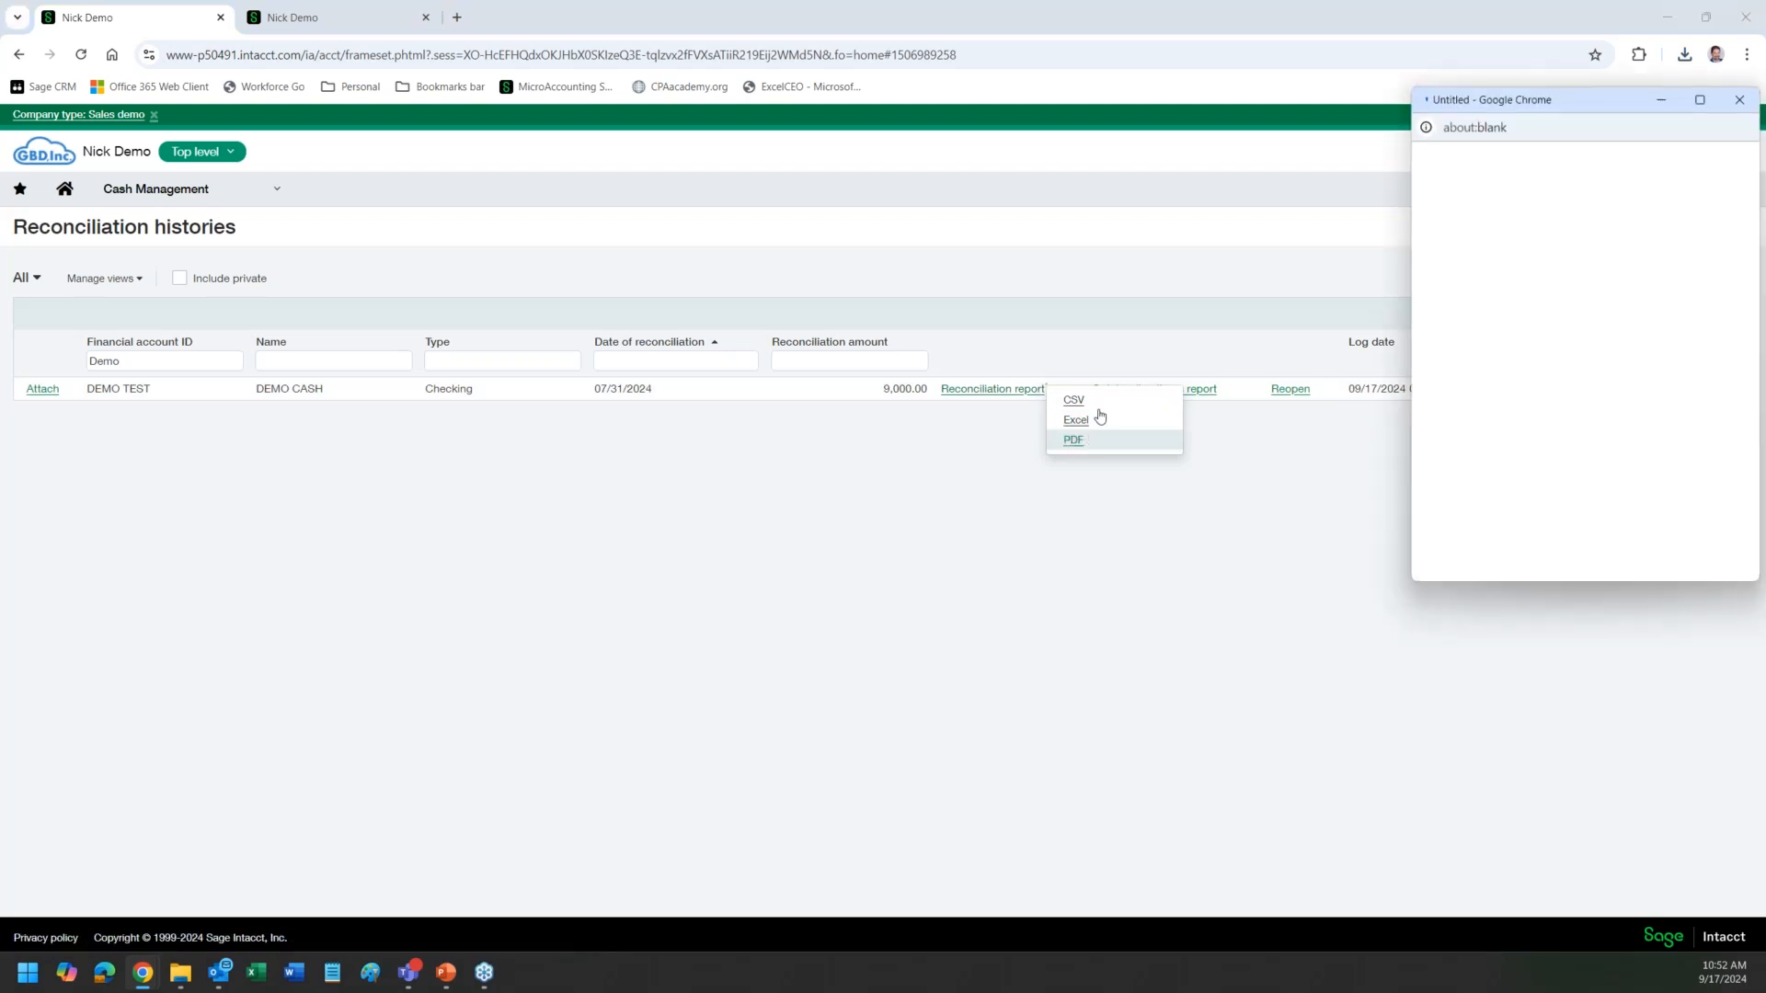
click(1698, 99)
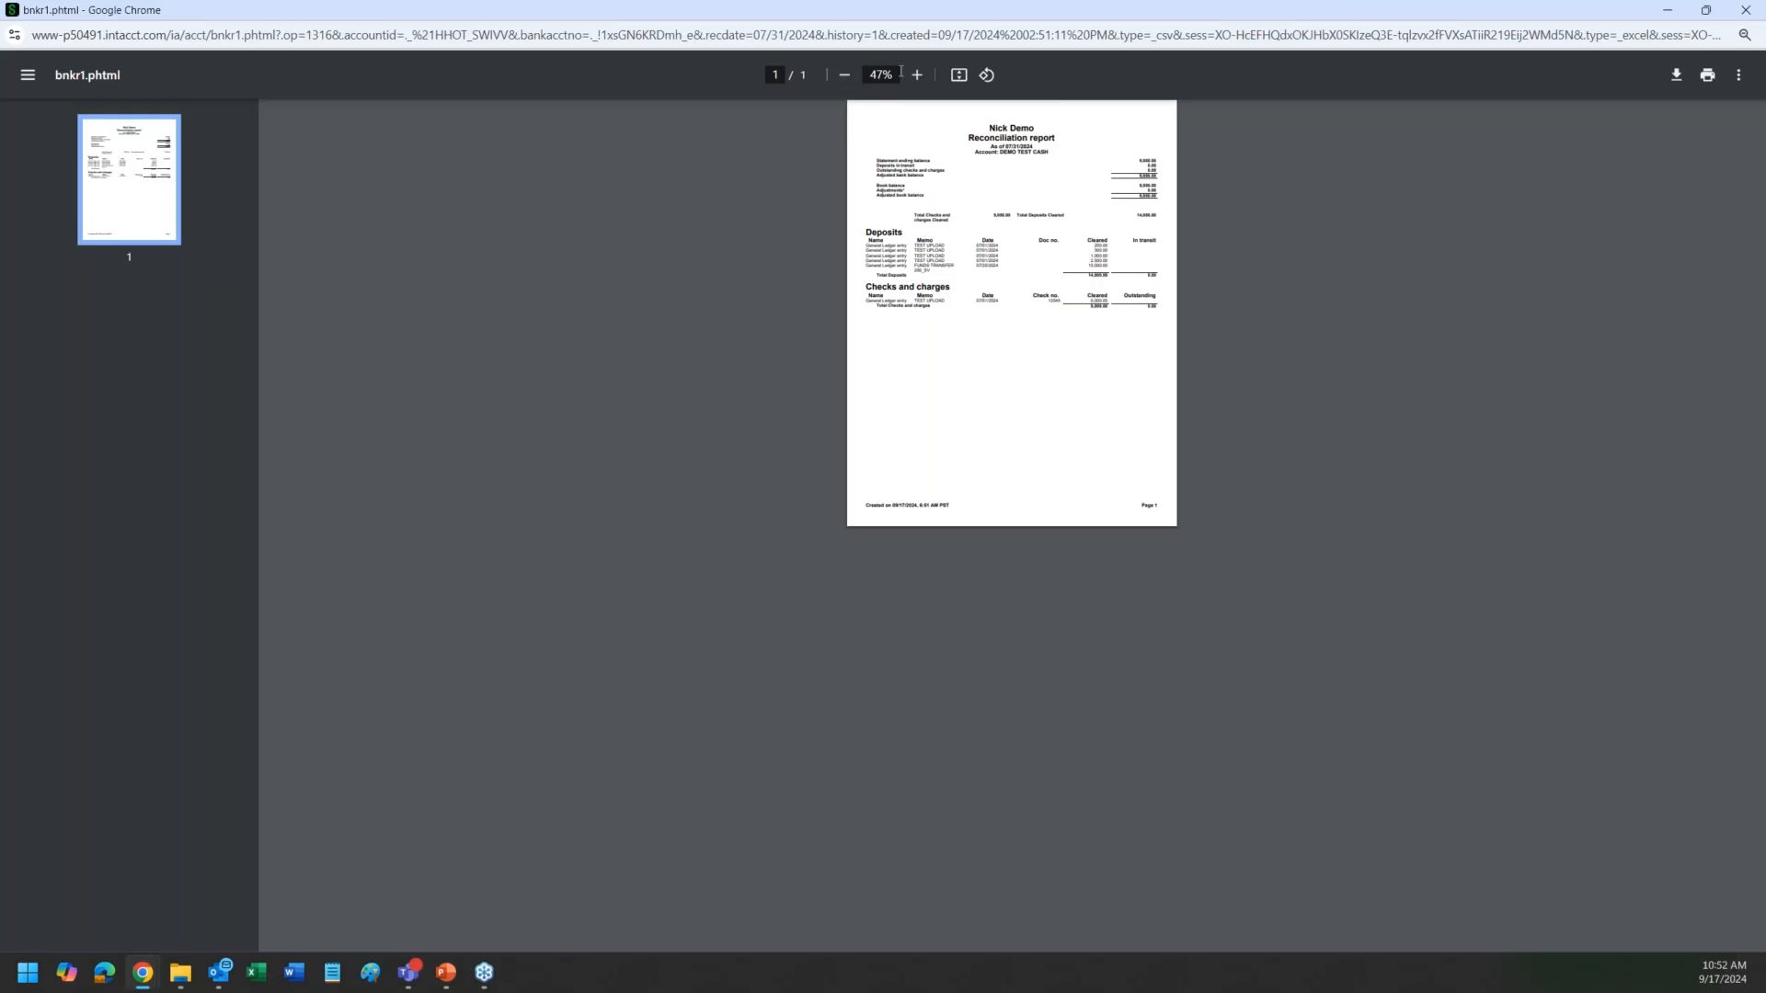
click(916, 75)
click(916, 74)
click(916, 74)
click(916, 75)
click(916, 75)
click(916, 75)
click(916, 75)
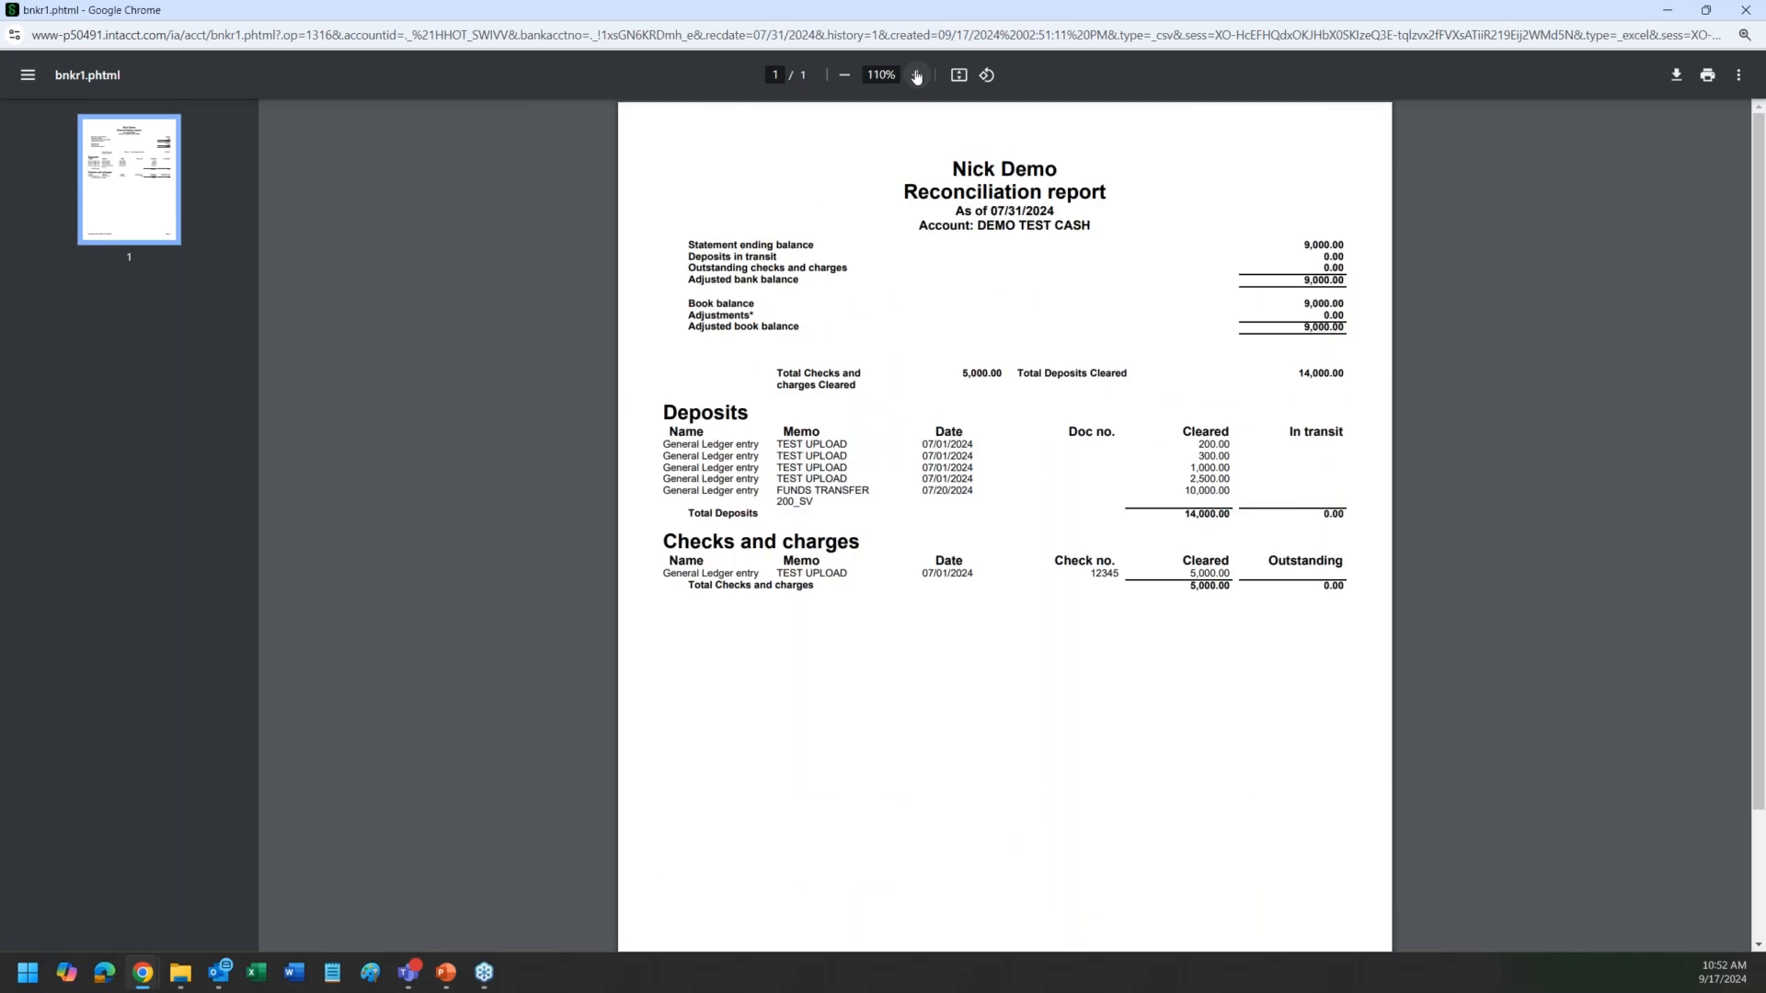
click(917, 75)
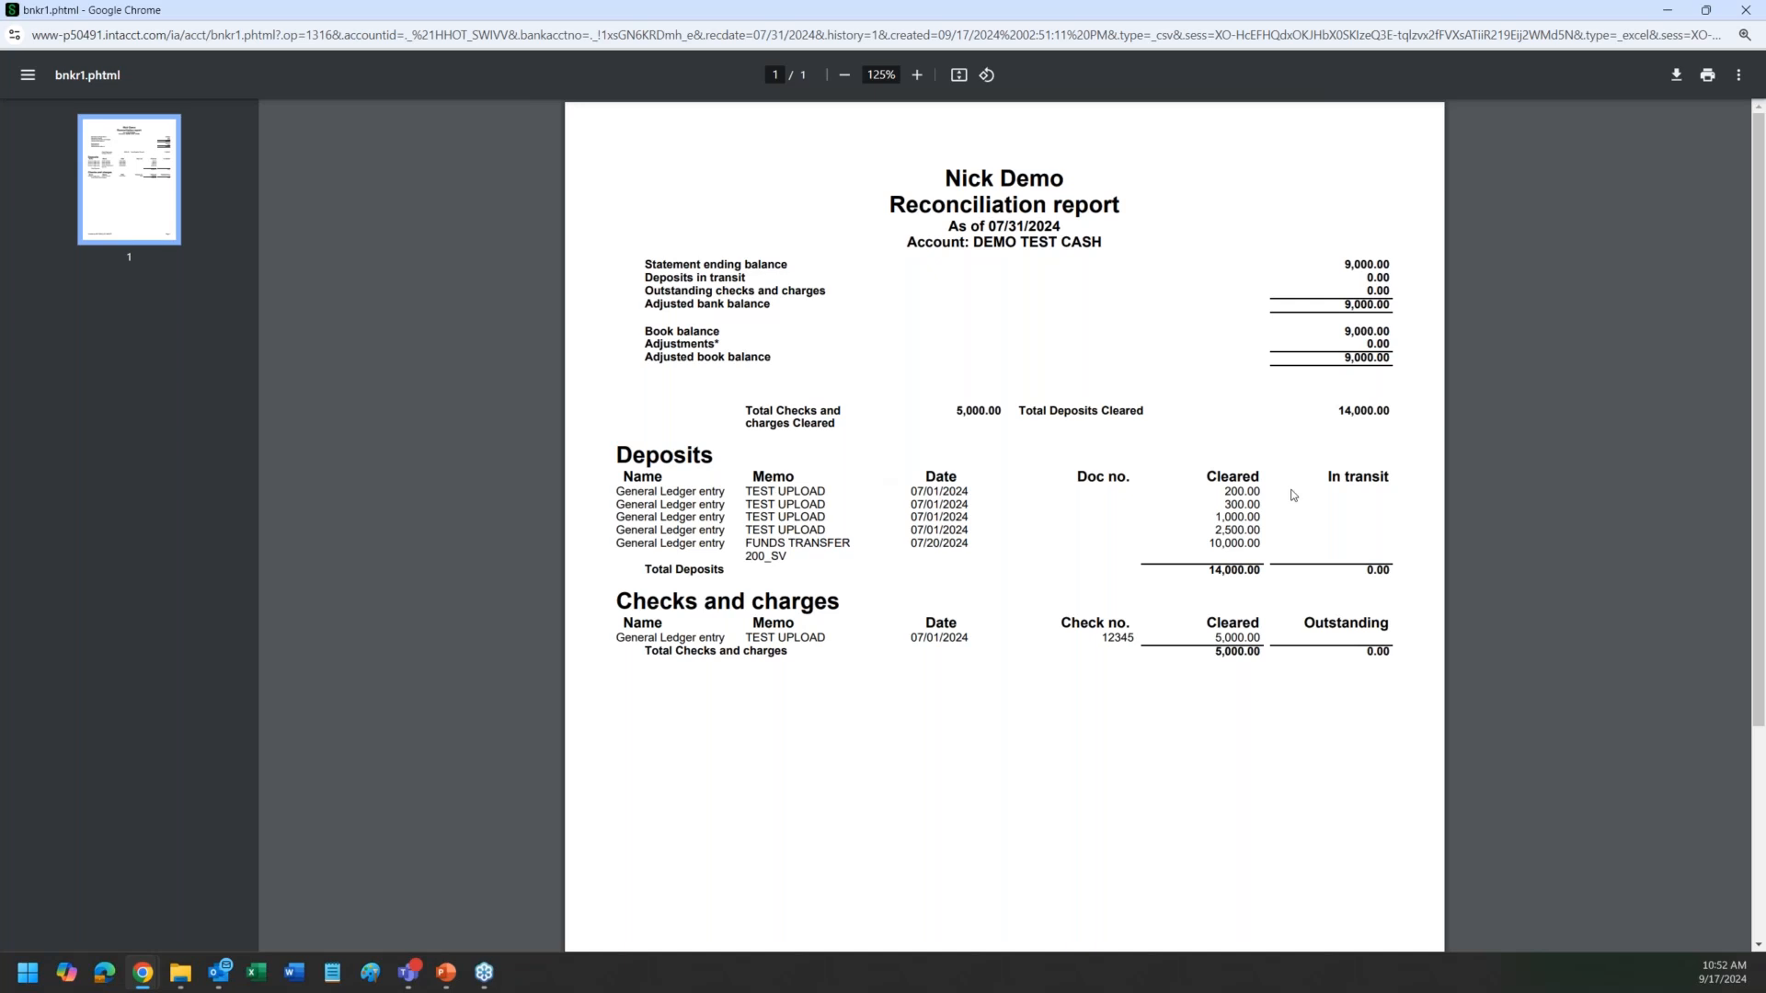
click(1746, 10)
Step: Open the Cash Management bank transactions list and try filtering it by account type Demo
click(185, 187)
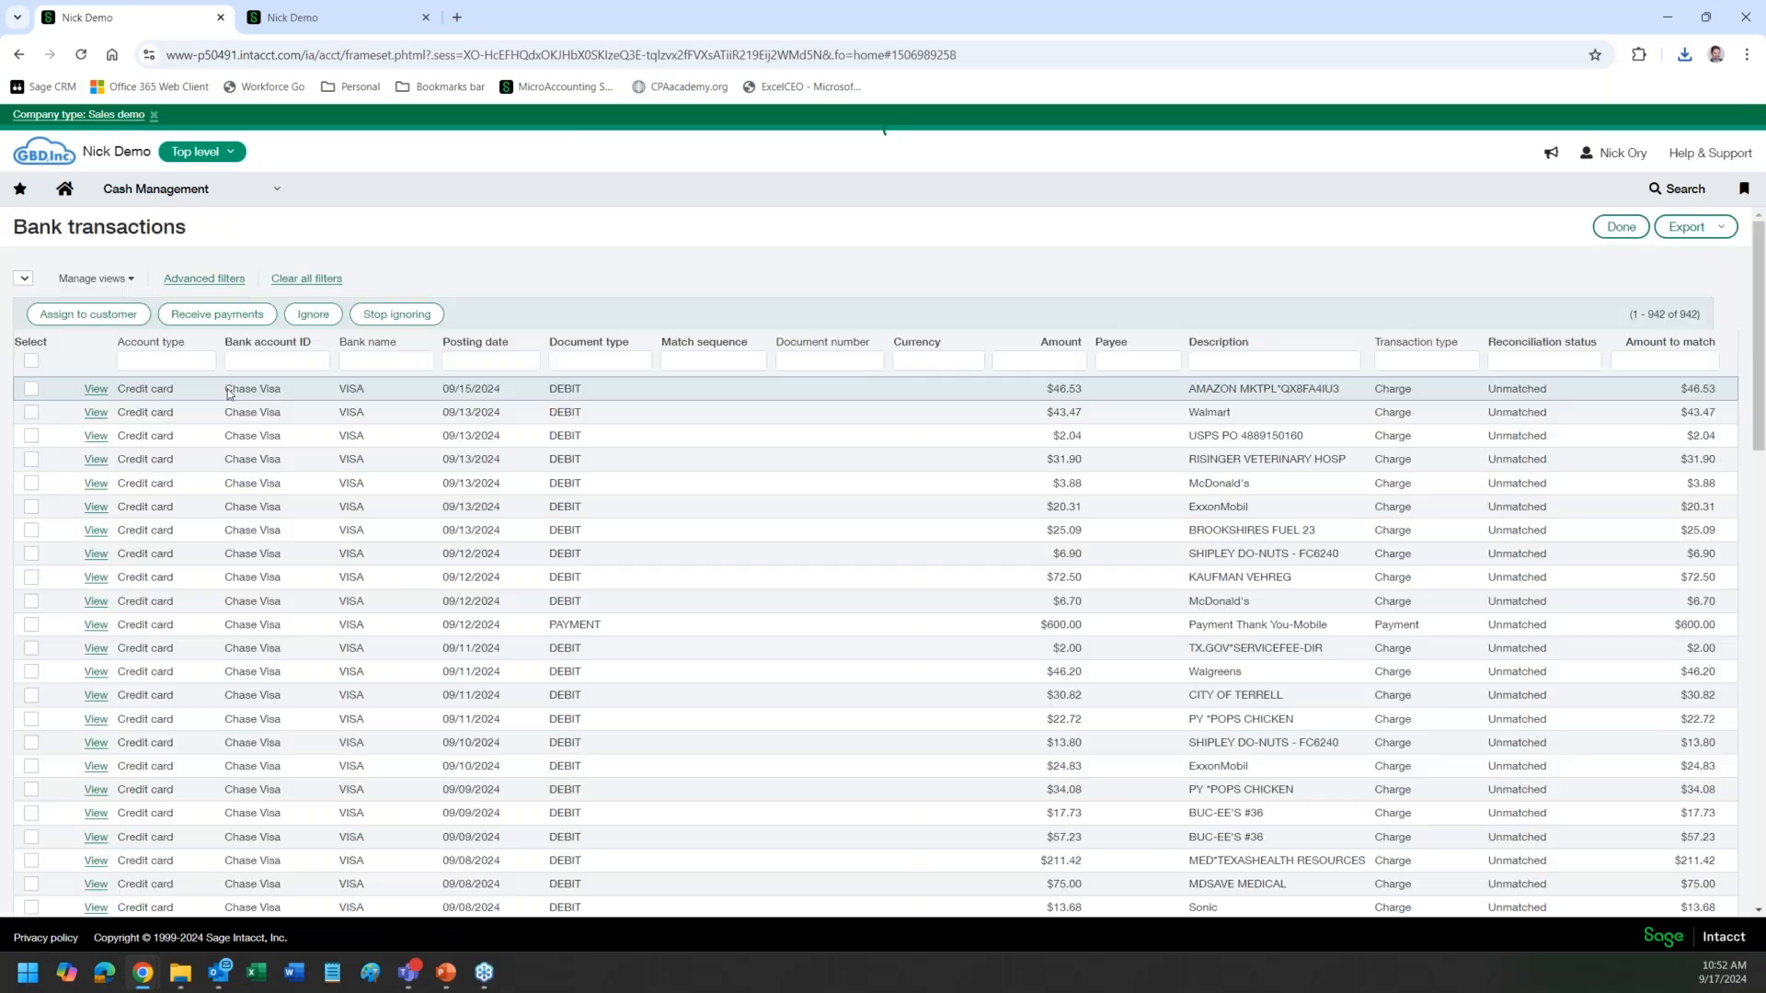
click(167, 361)
text(Demo)
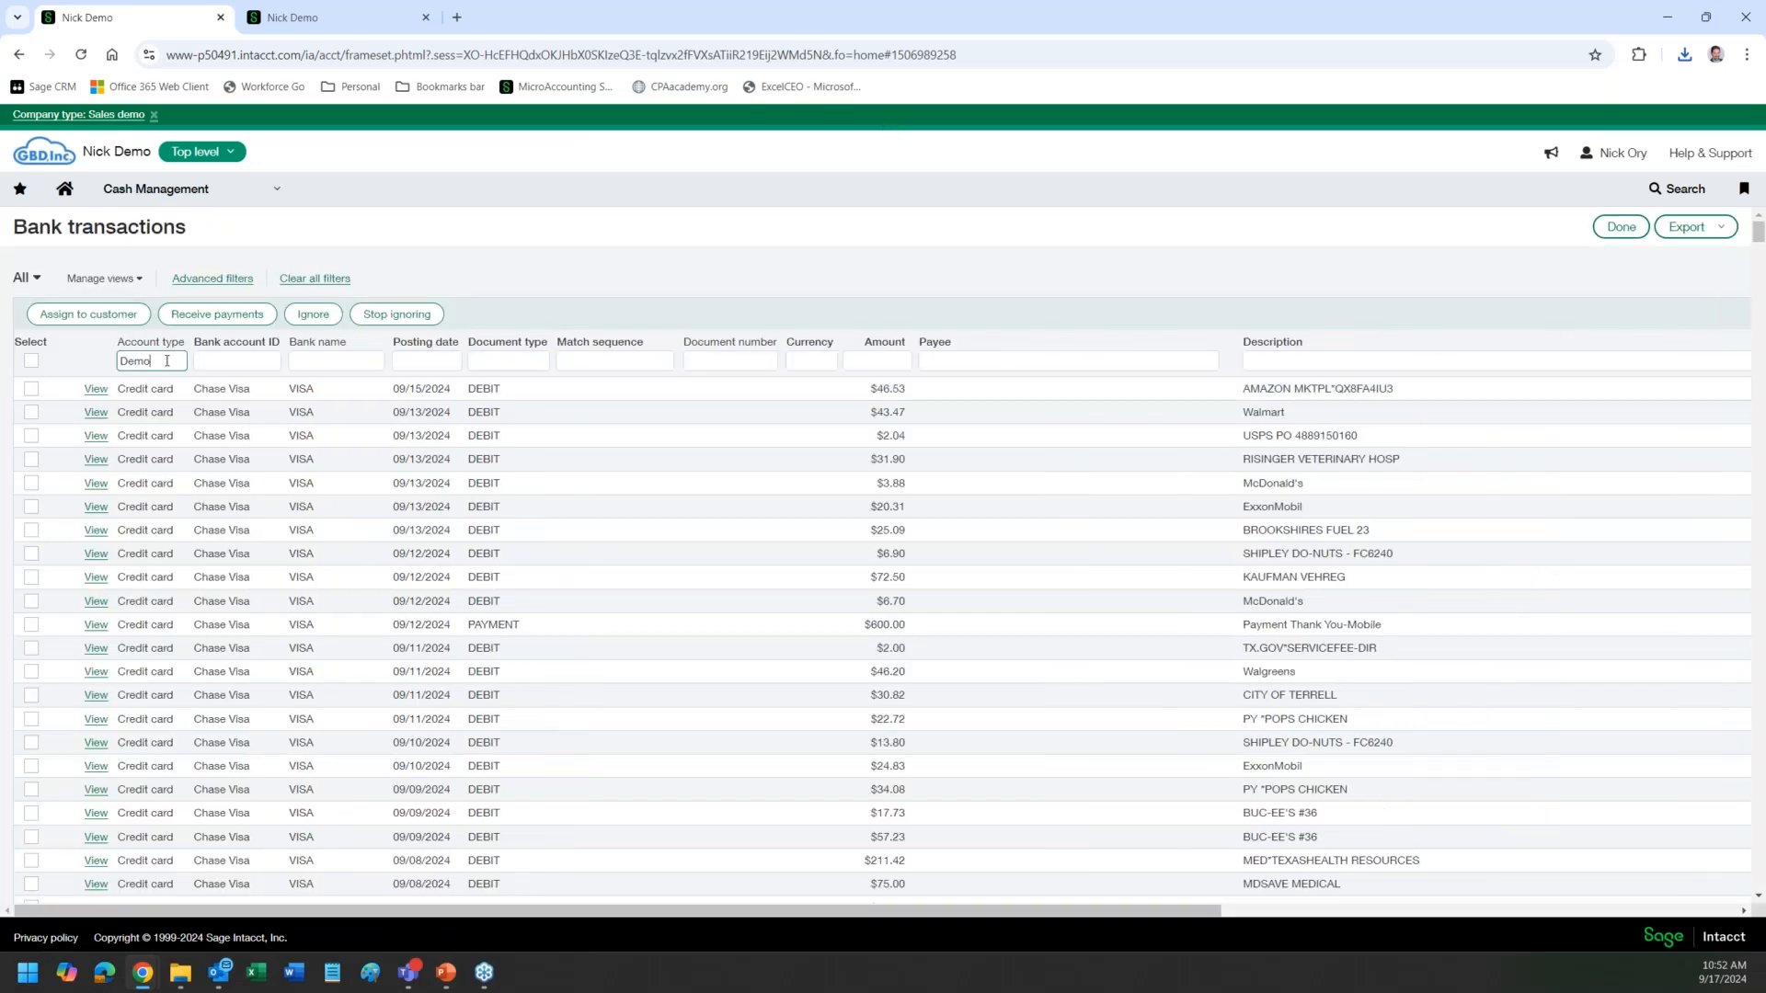
key(Return)
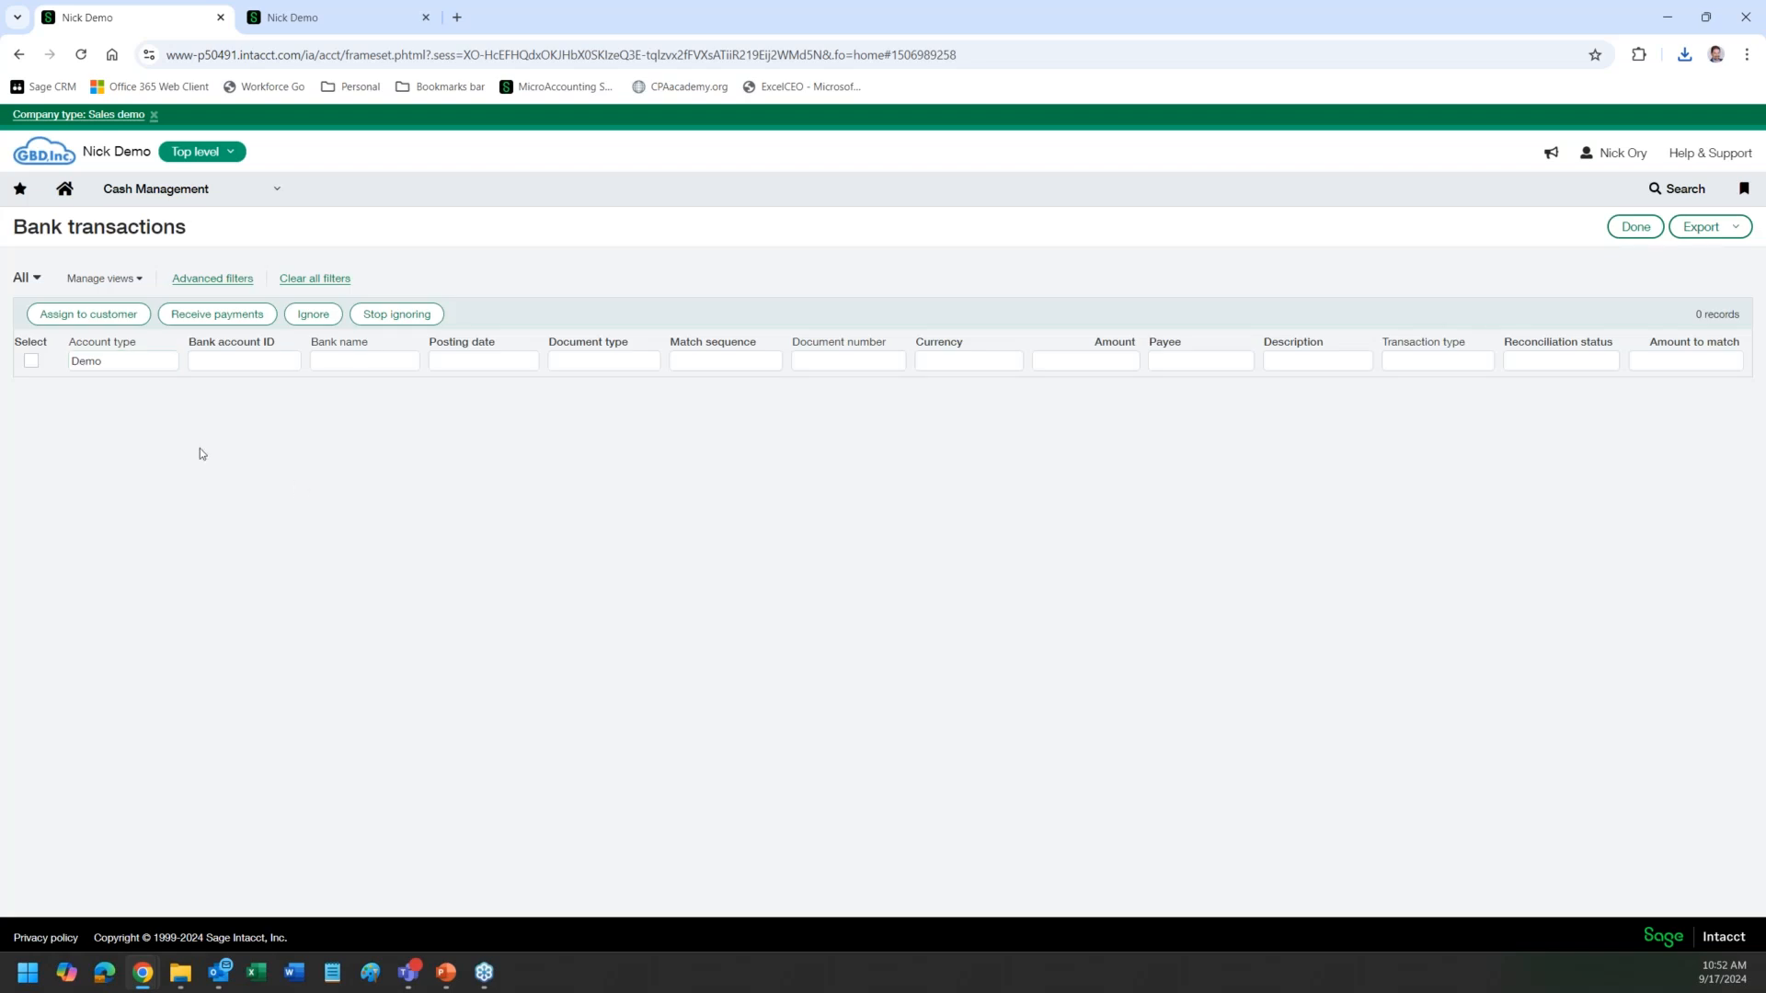
Step: Clear the account type filter, filter the bank transactions by bank account ID Demo, and check the available export formats
double_click(142, 362)
key(BackSpace)
key(Tab)
text(D)
text(emo)
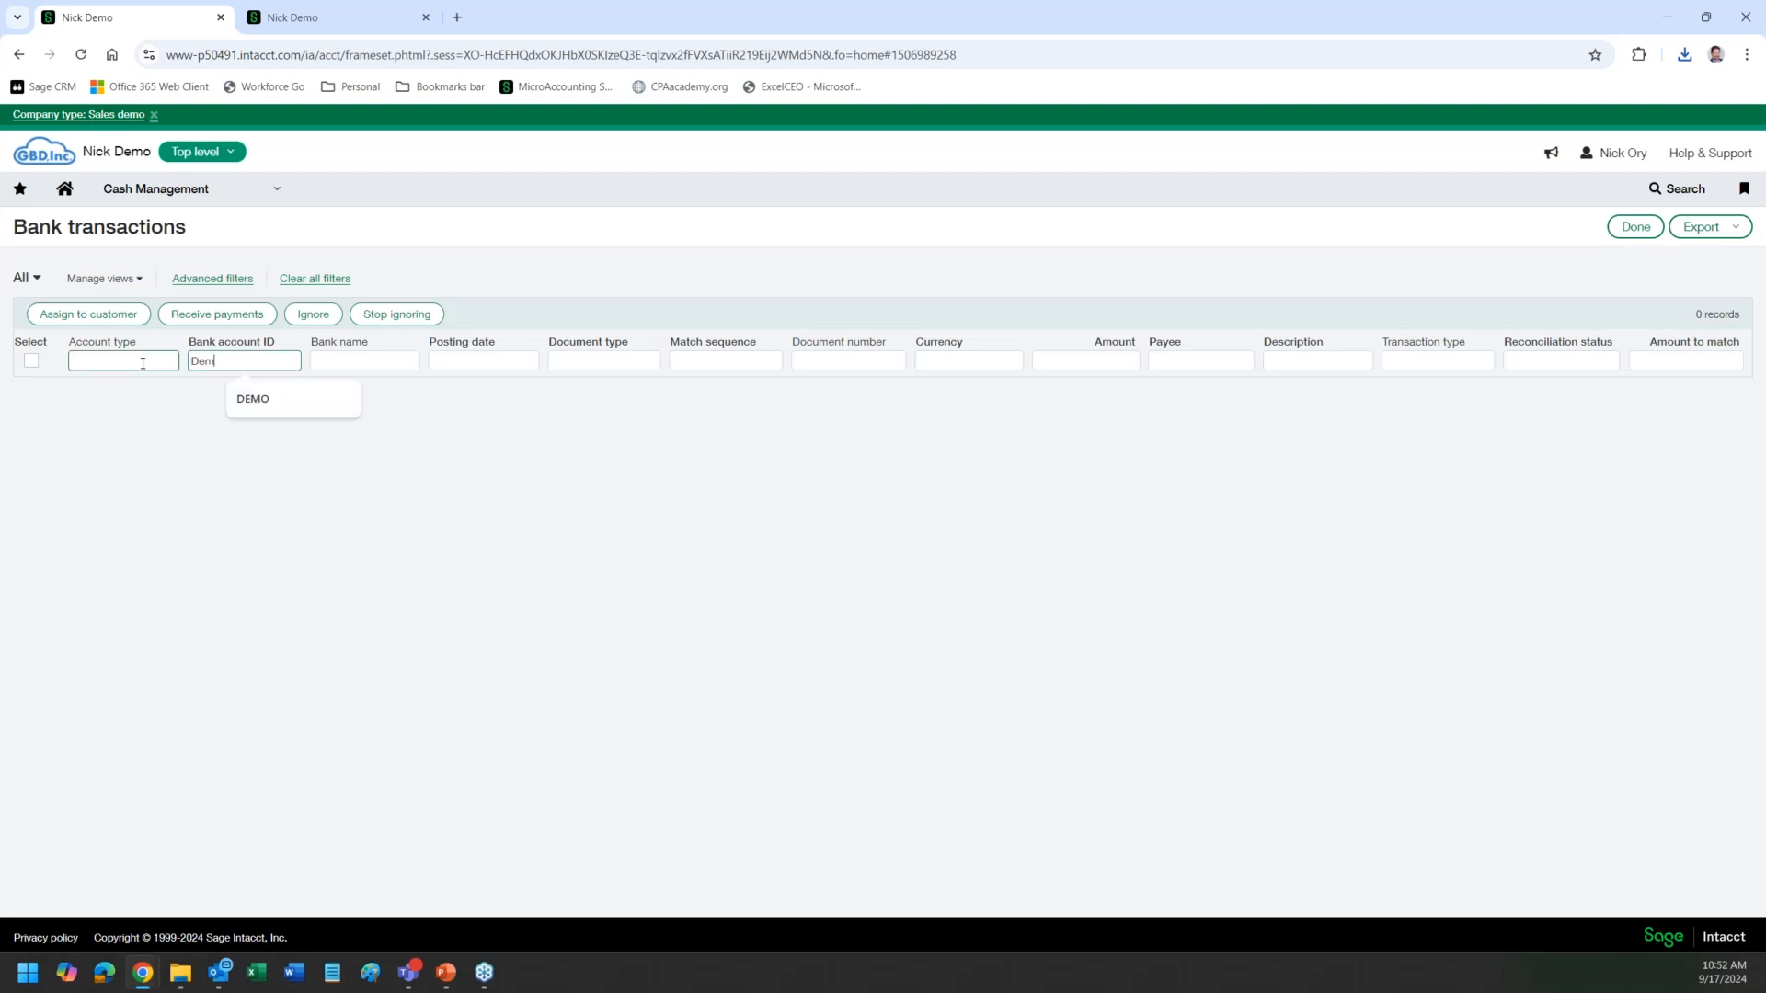
key(Return)
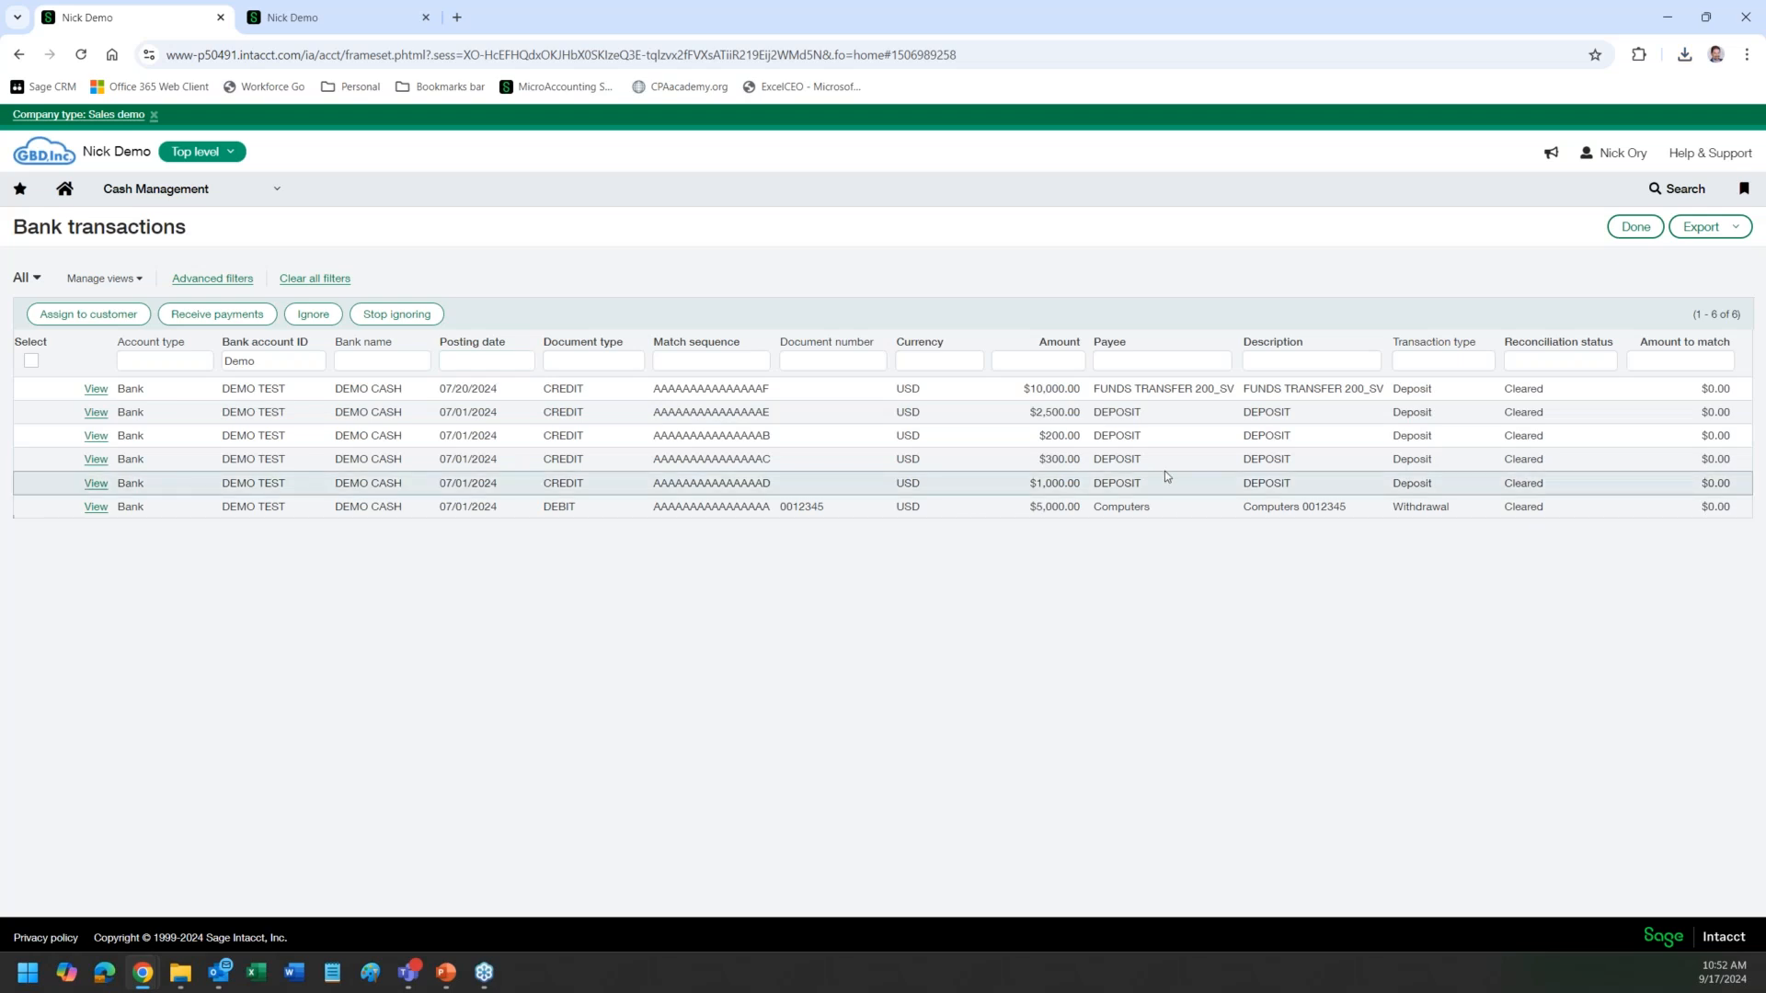
click(1692, 228)
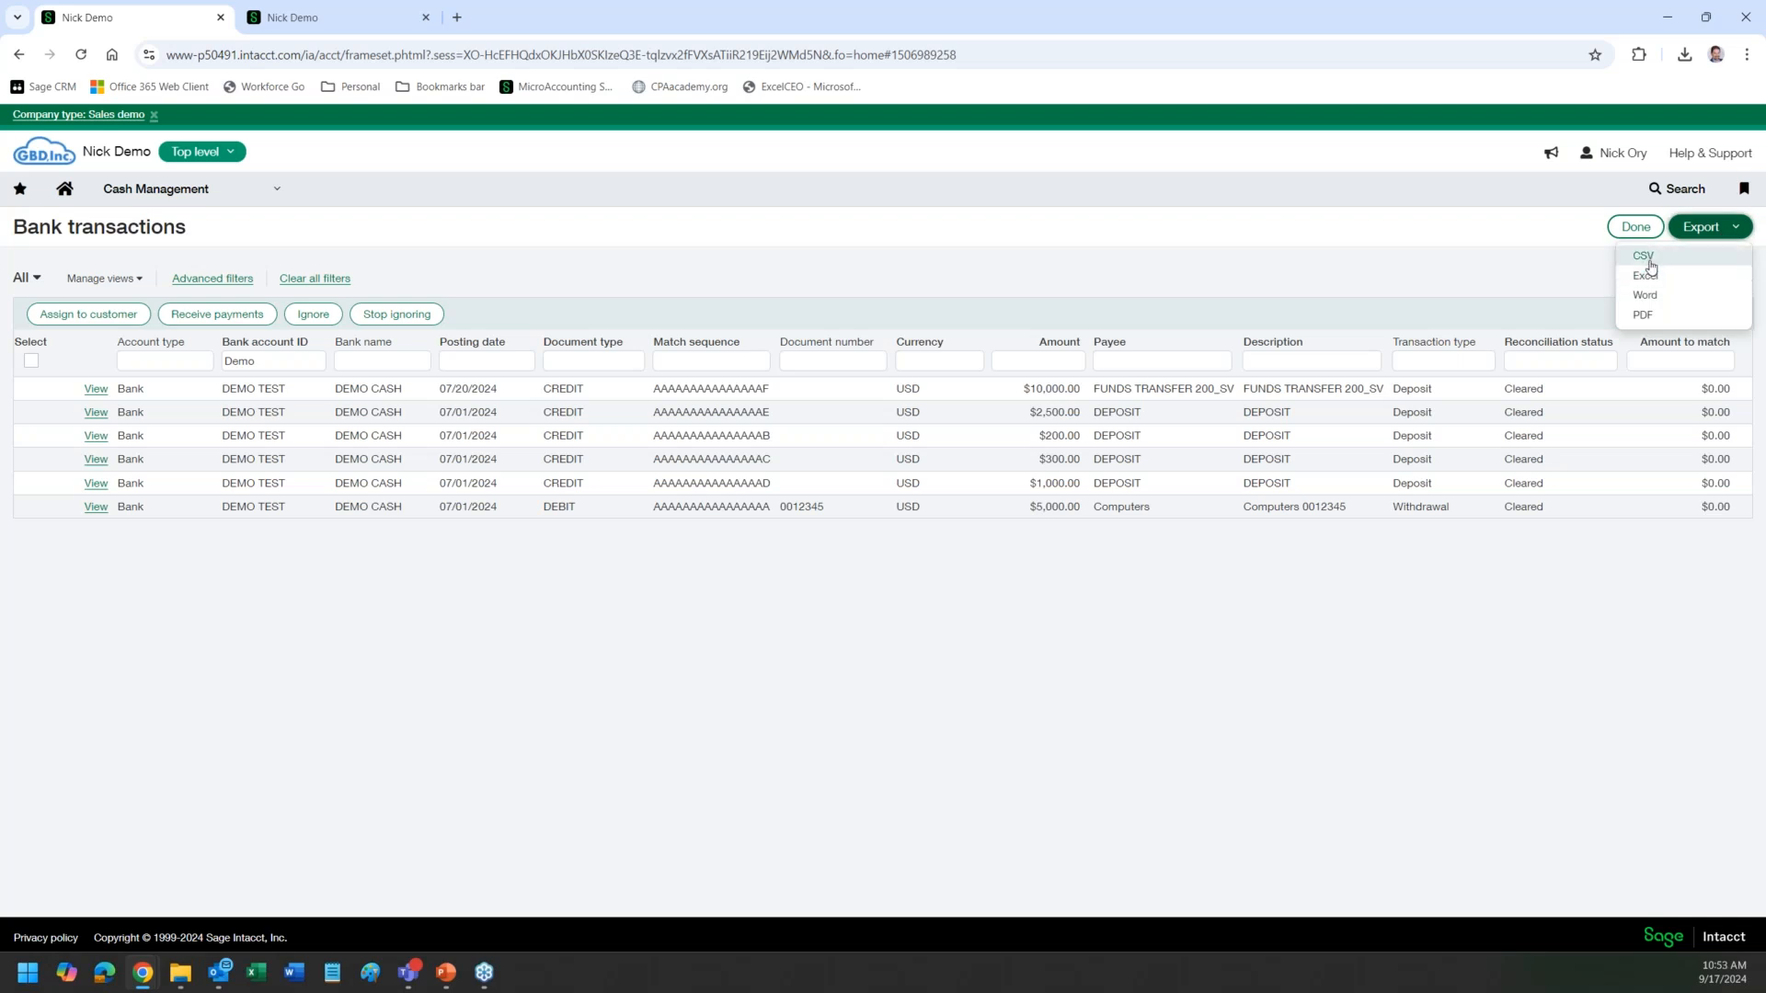
click(1110, 257)
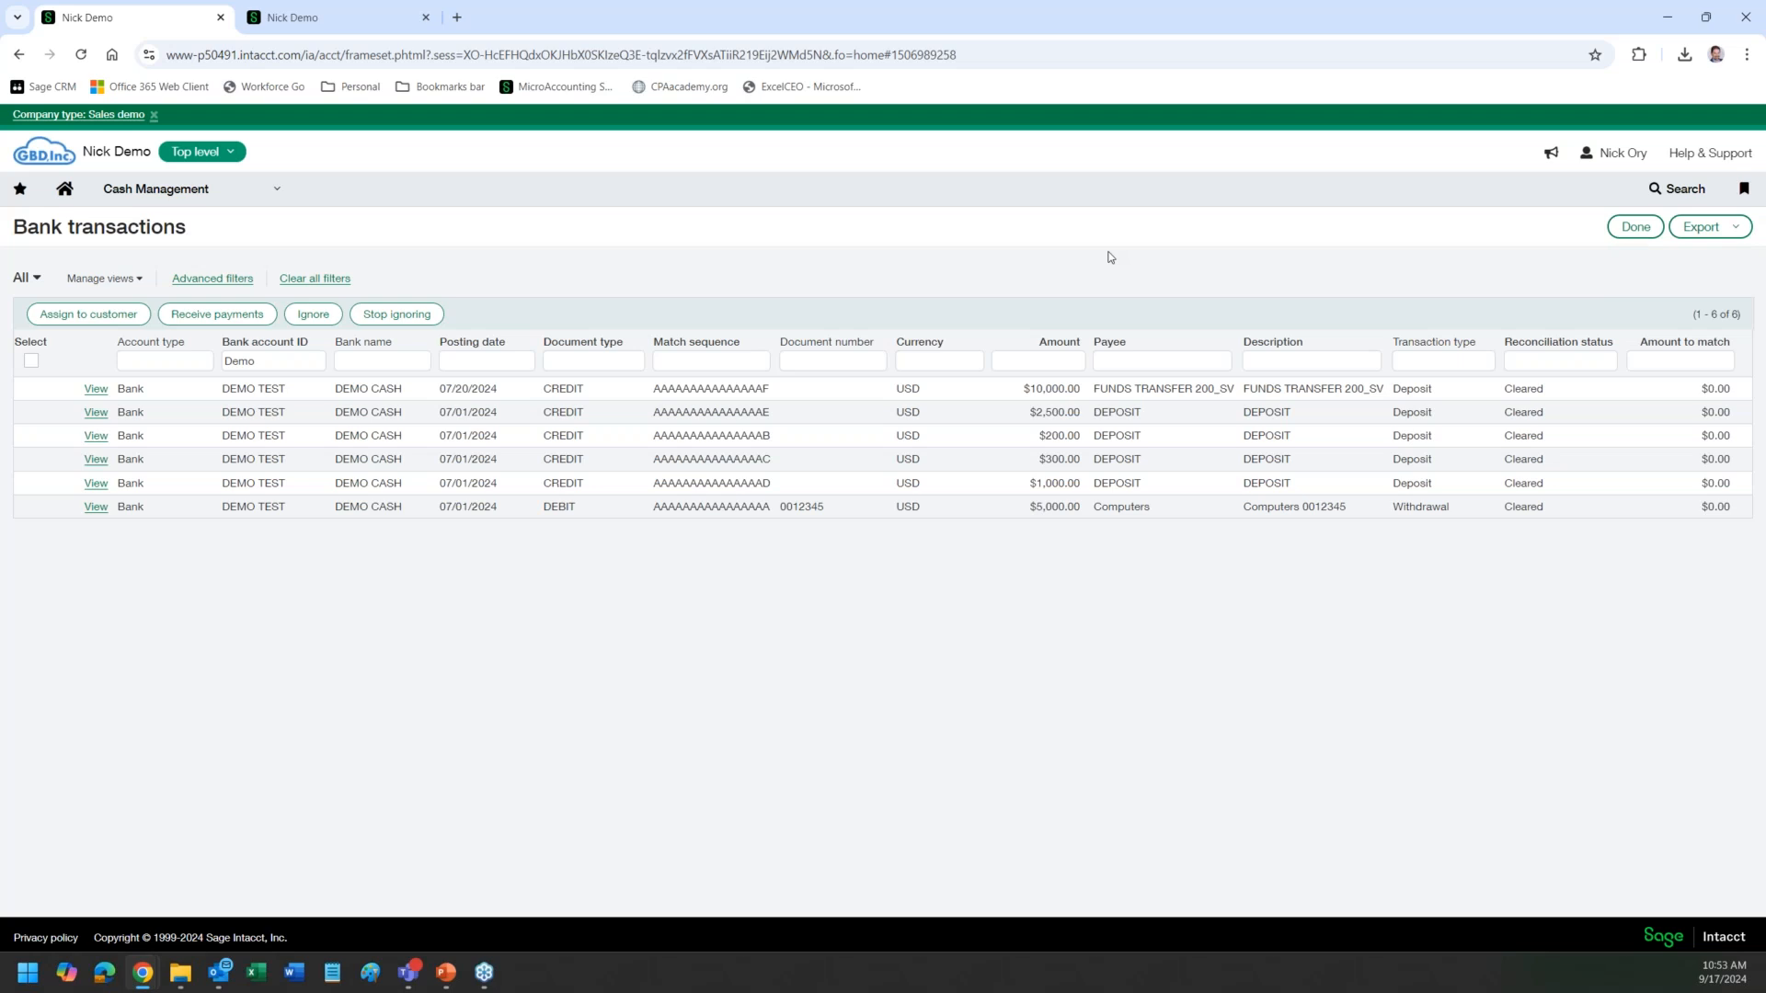
Step: Return to the bank transaction import files list in Cash Management
click(188, 198)
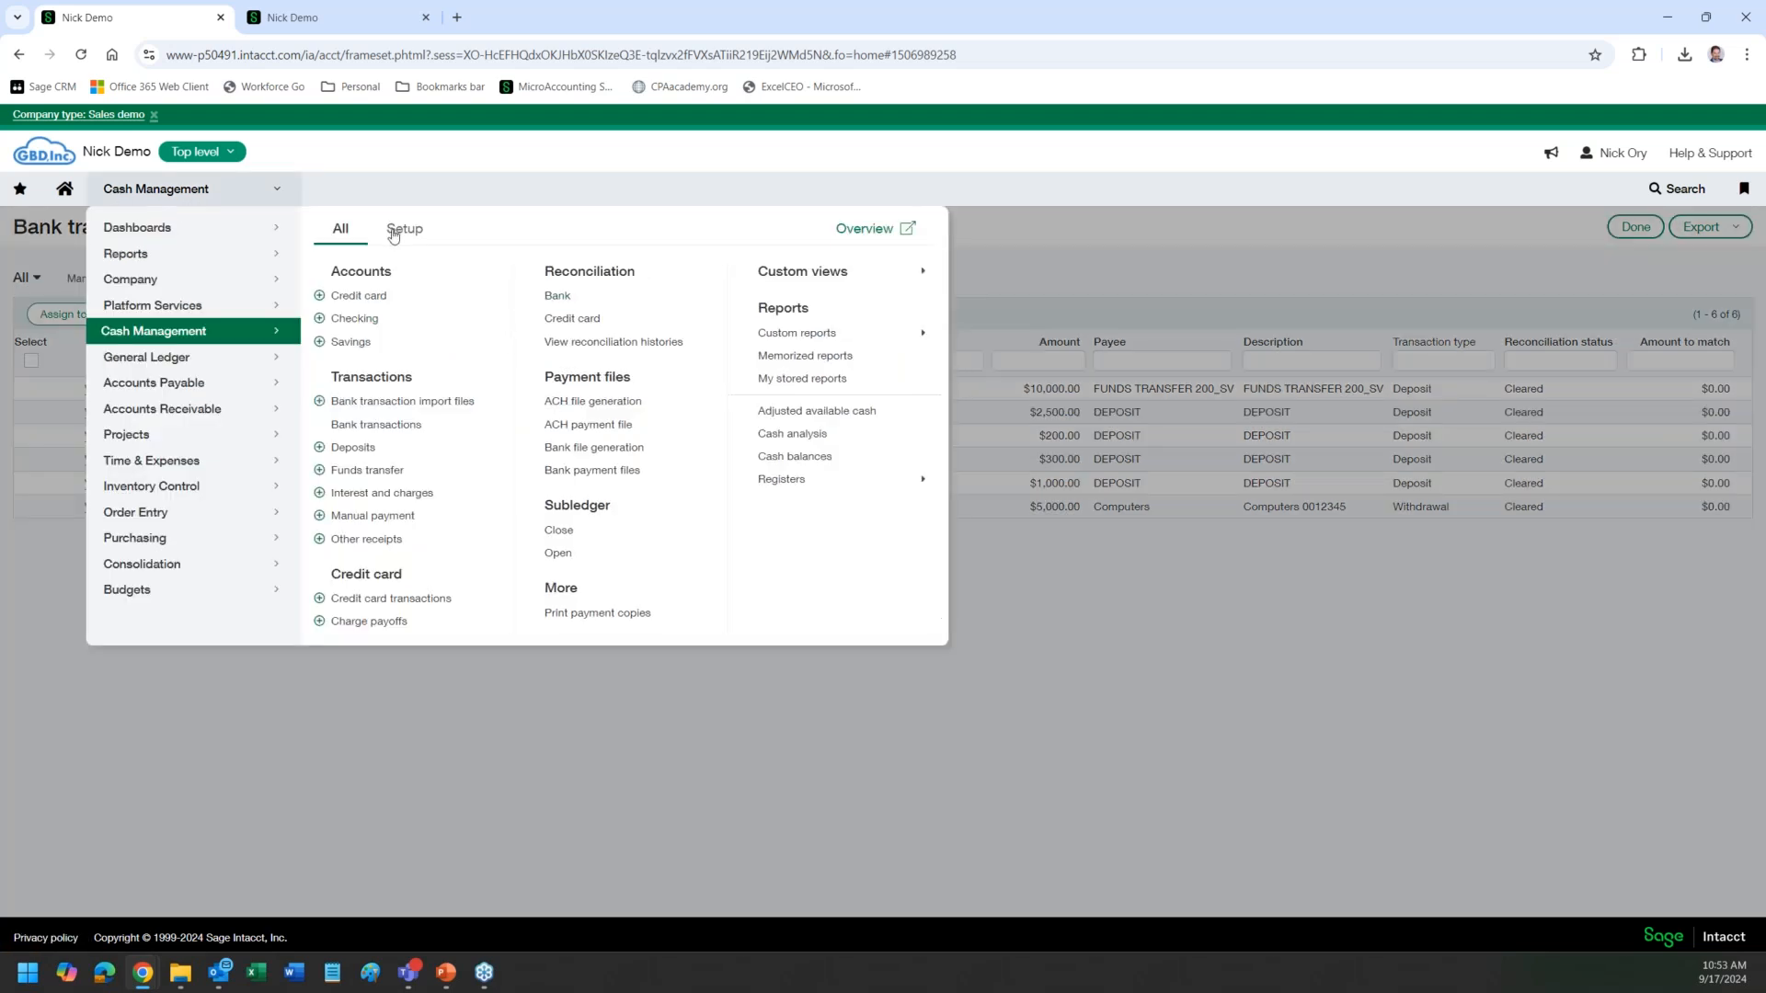
click(394, 231)
click(343, 230)
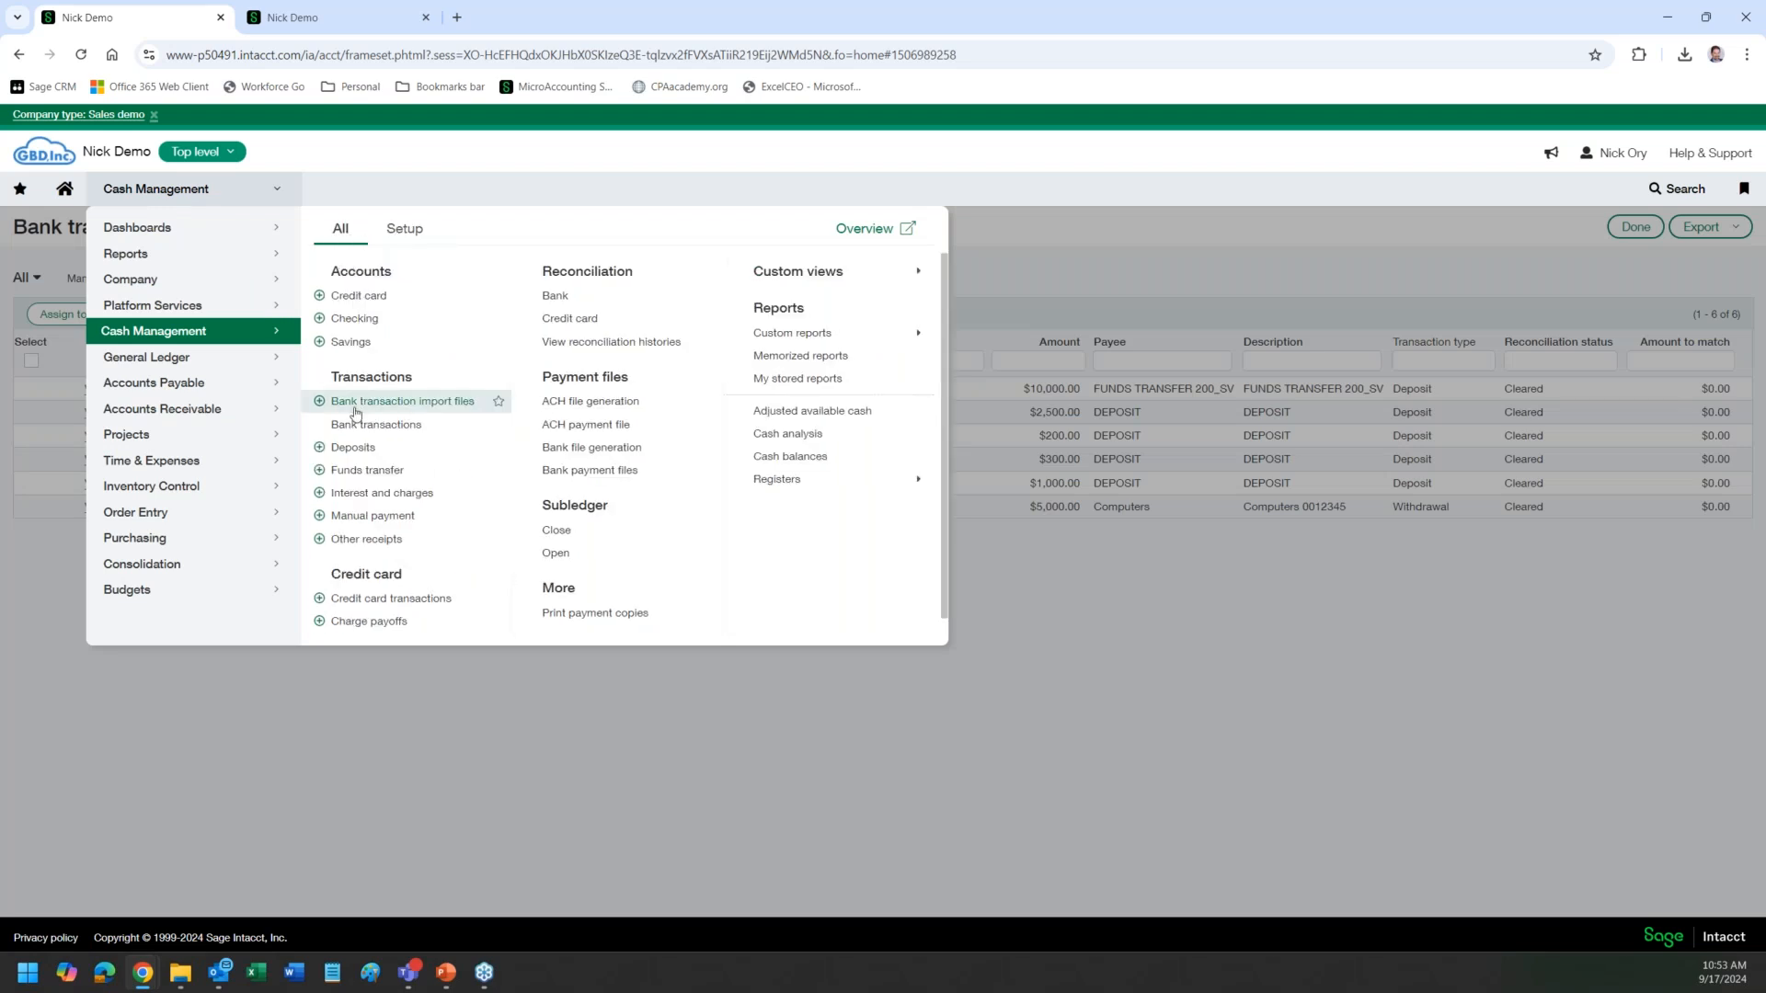
click(359, 405)
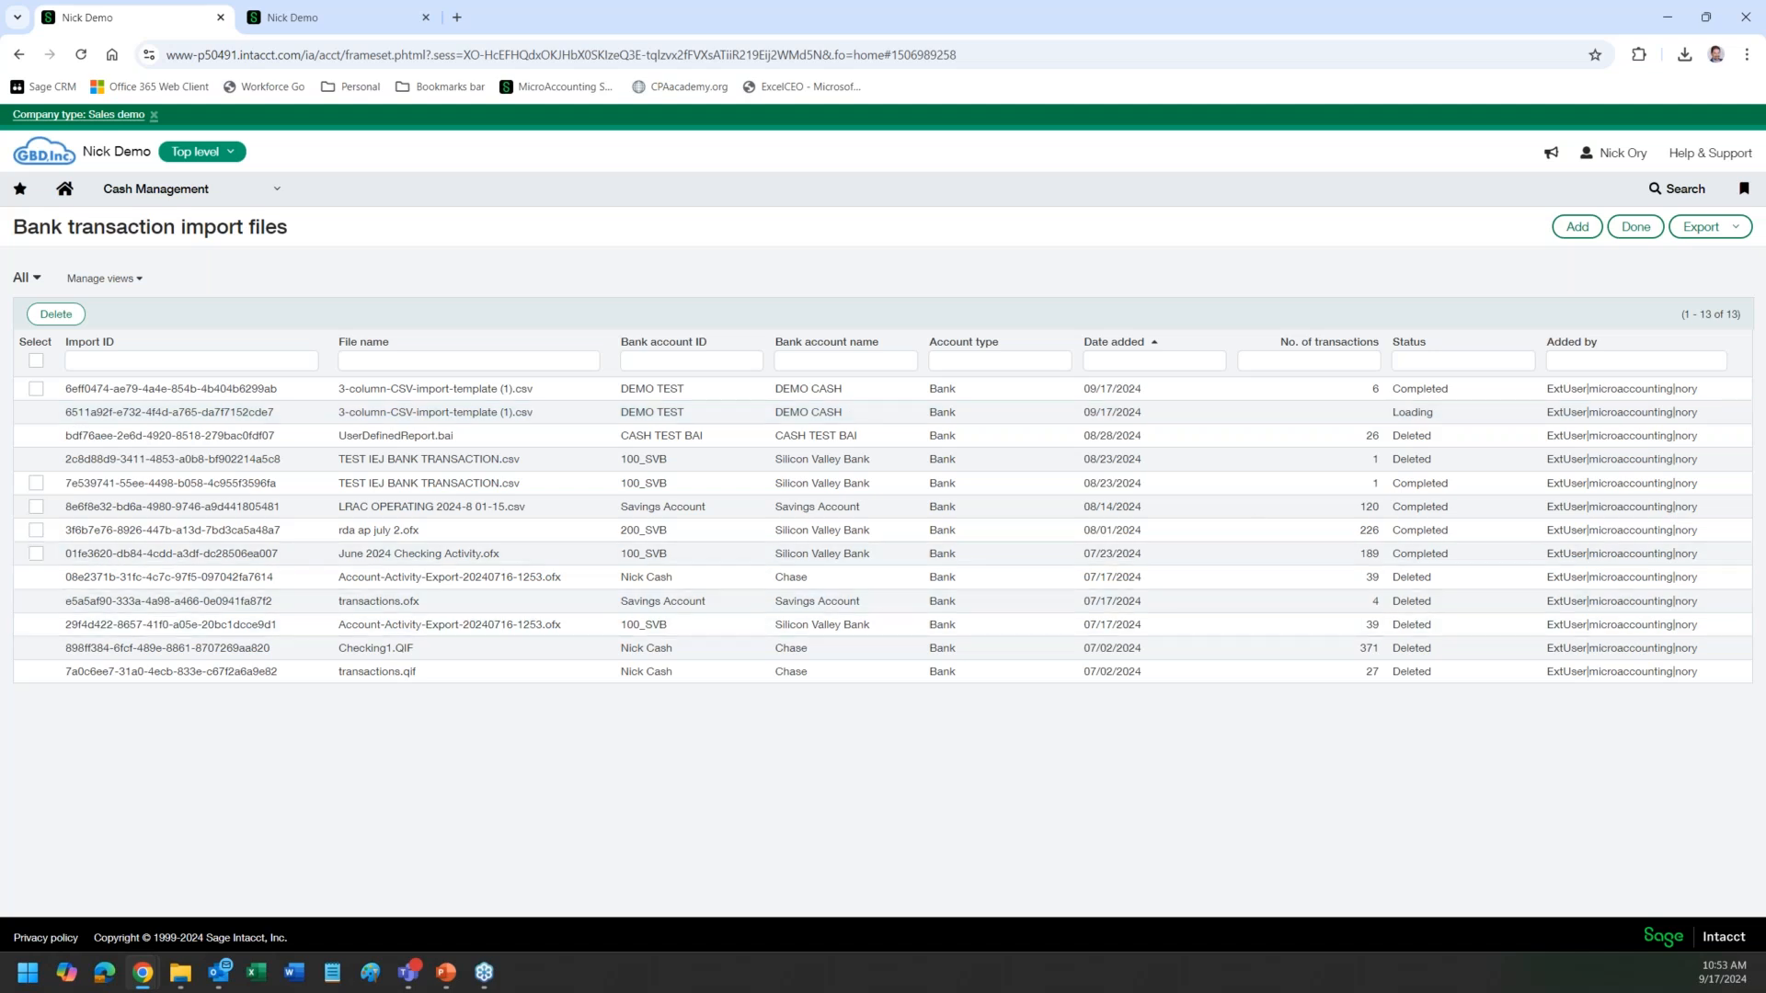
key(alt+Tab)
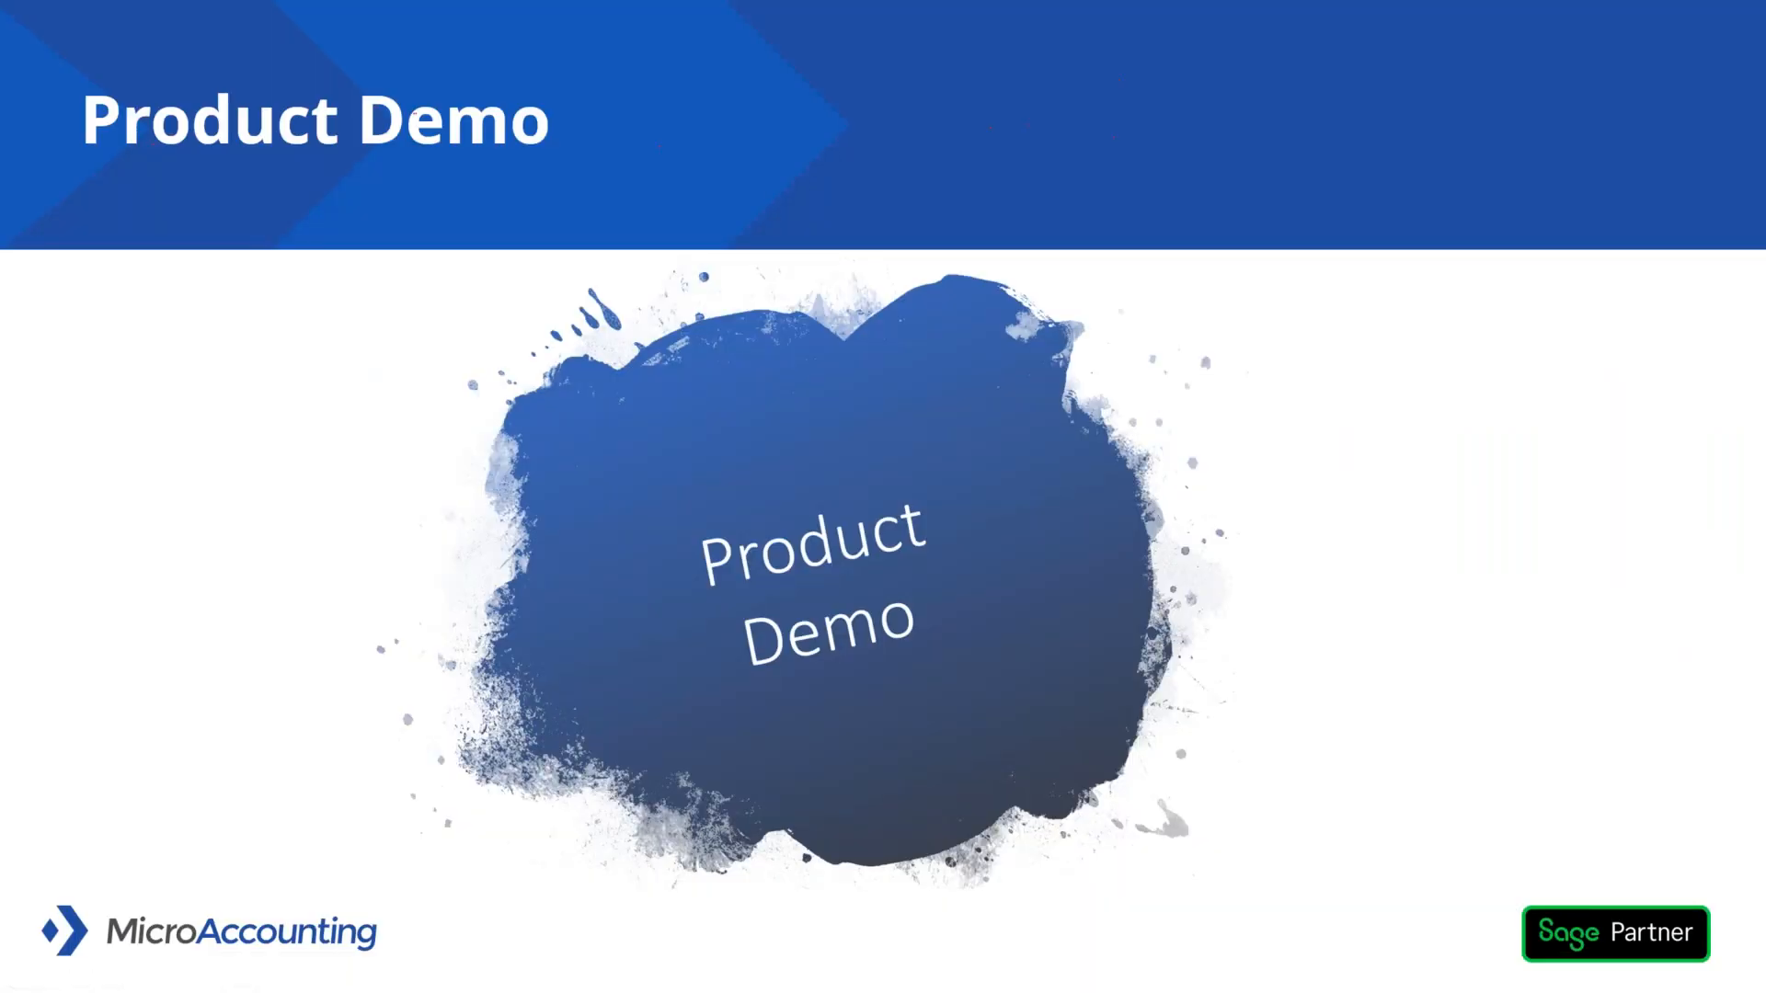
click(1327, 456)
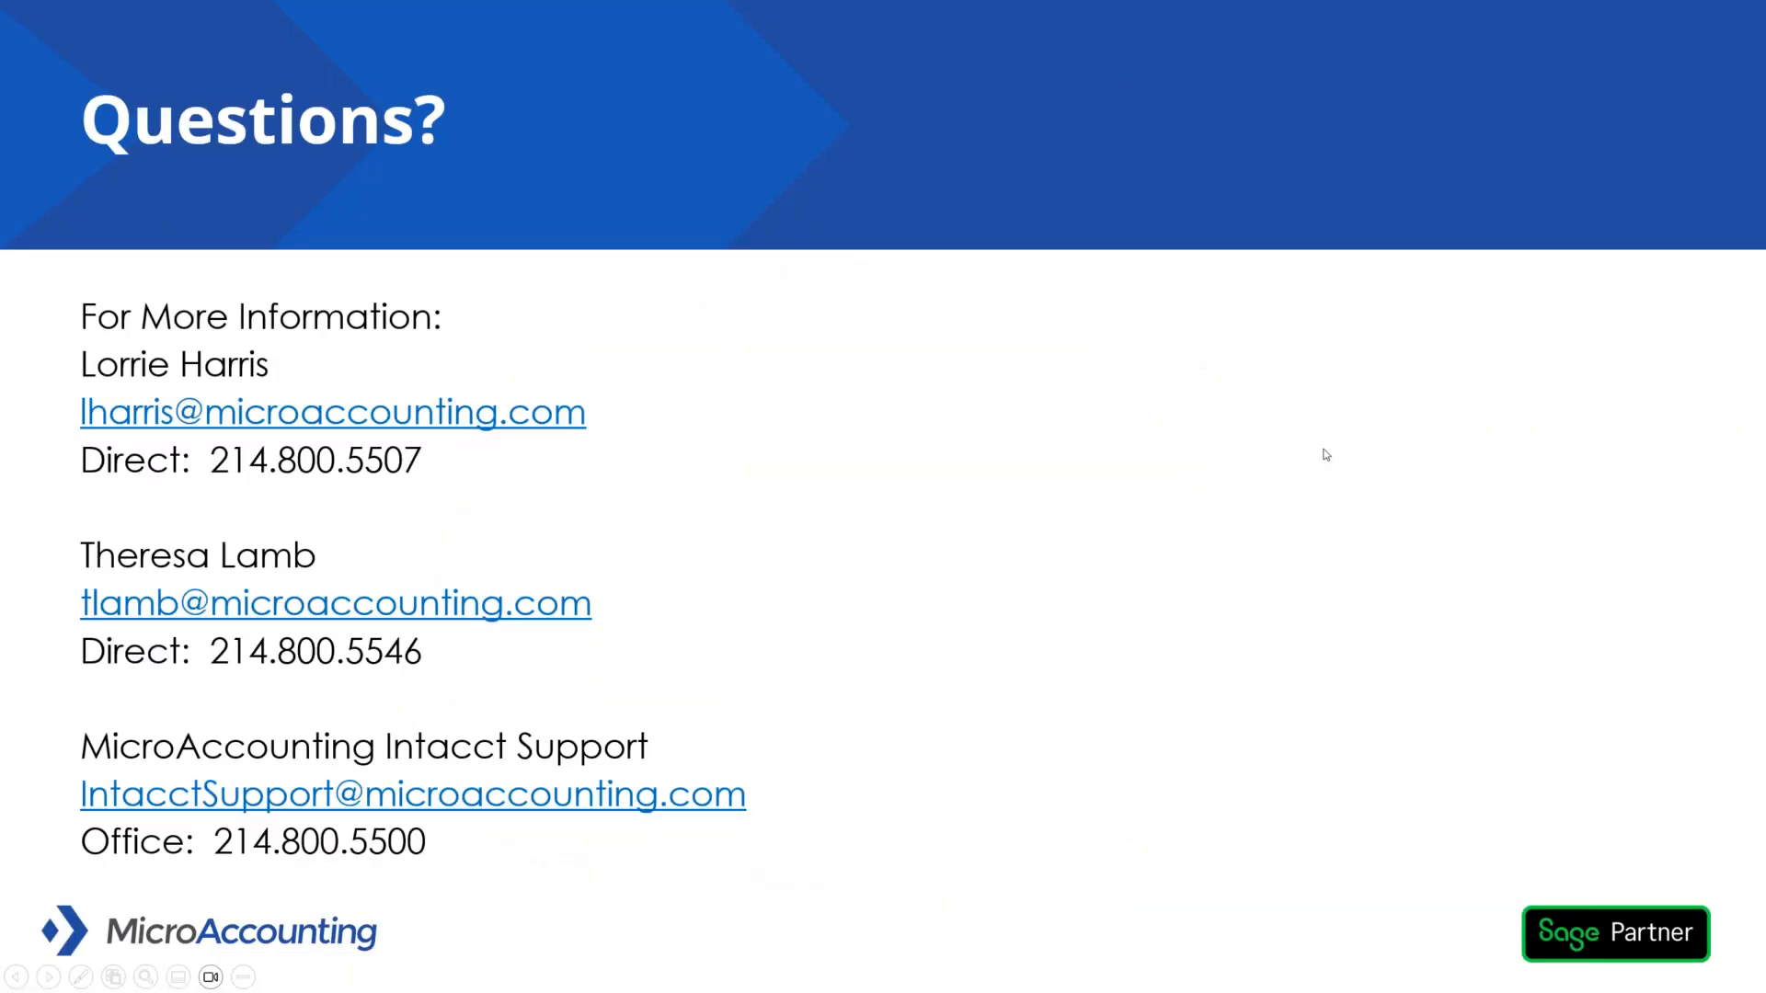